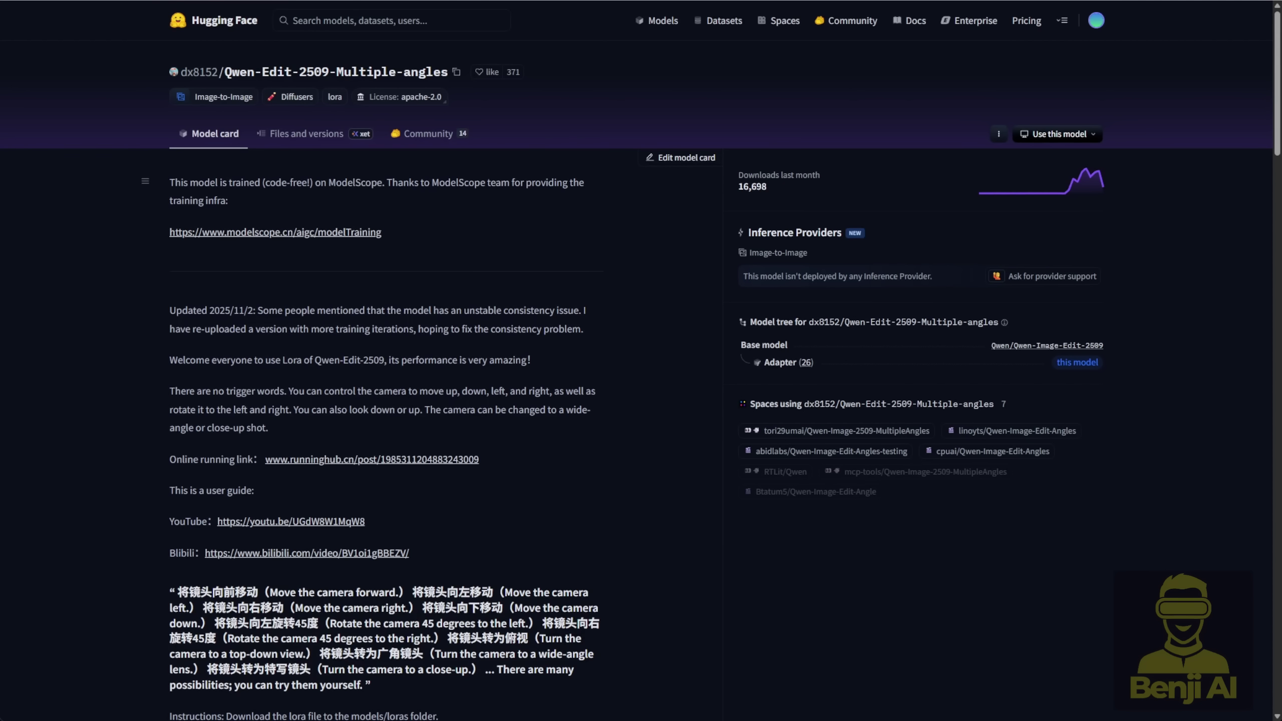
Select the phrase 'Move the camera forward.' in the prompt text
scroll(340, 228, "down", 5)
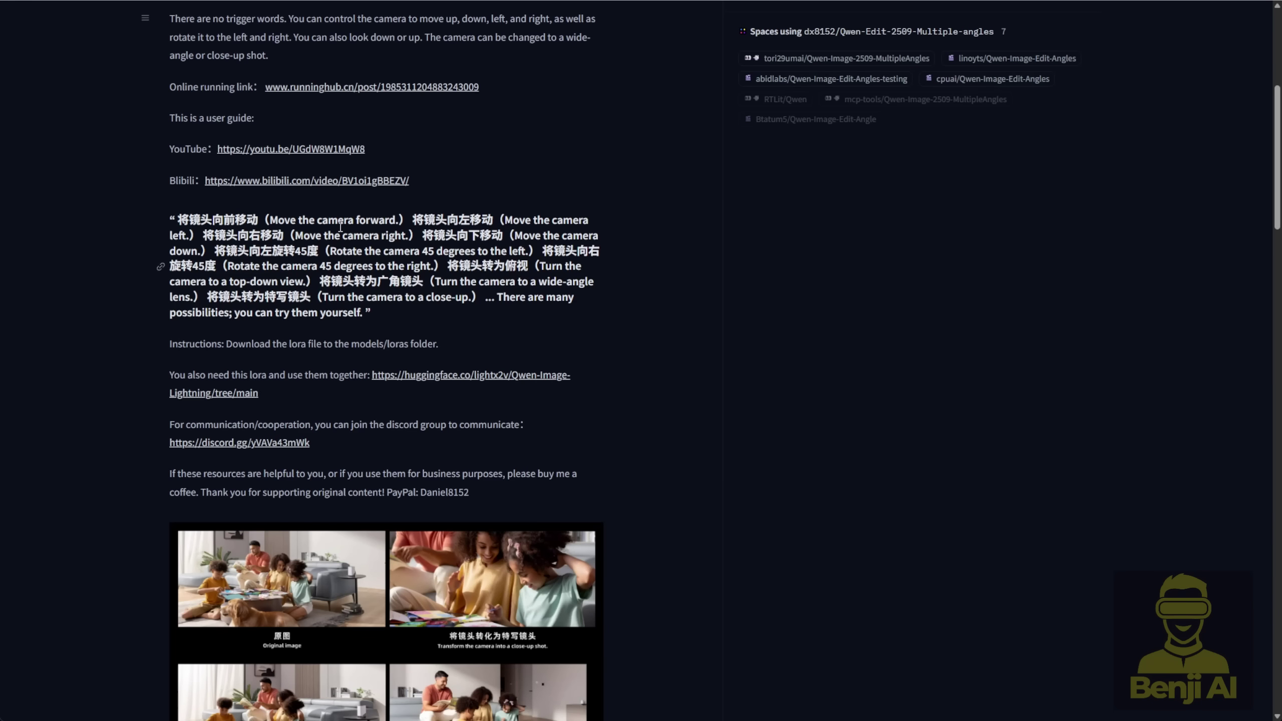
left_click_drag(268, 221, 404, 220)
scroll(237, 299, "down", 5)
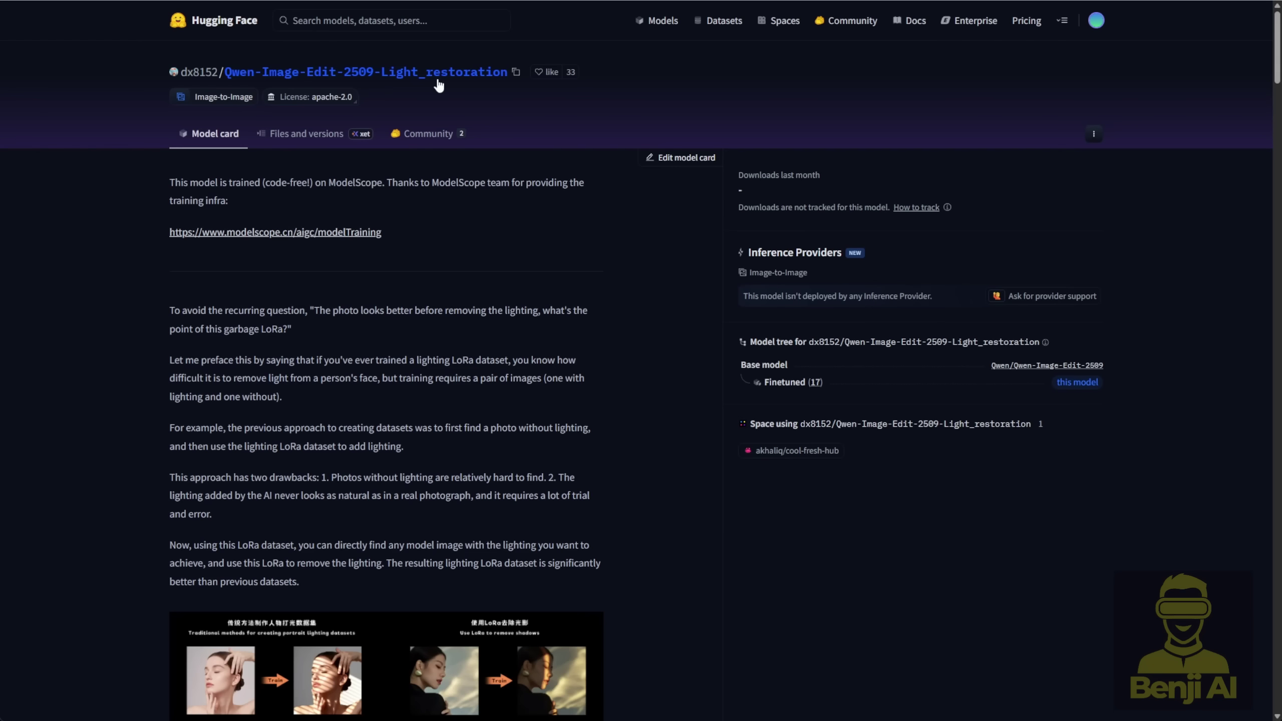
scroll(574, 200, "down", 15)
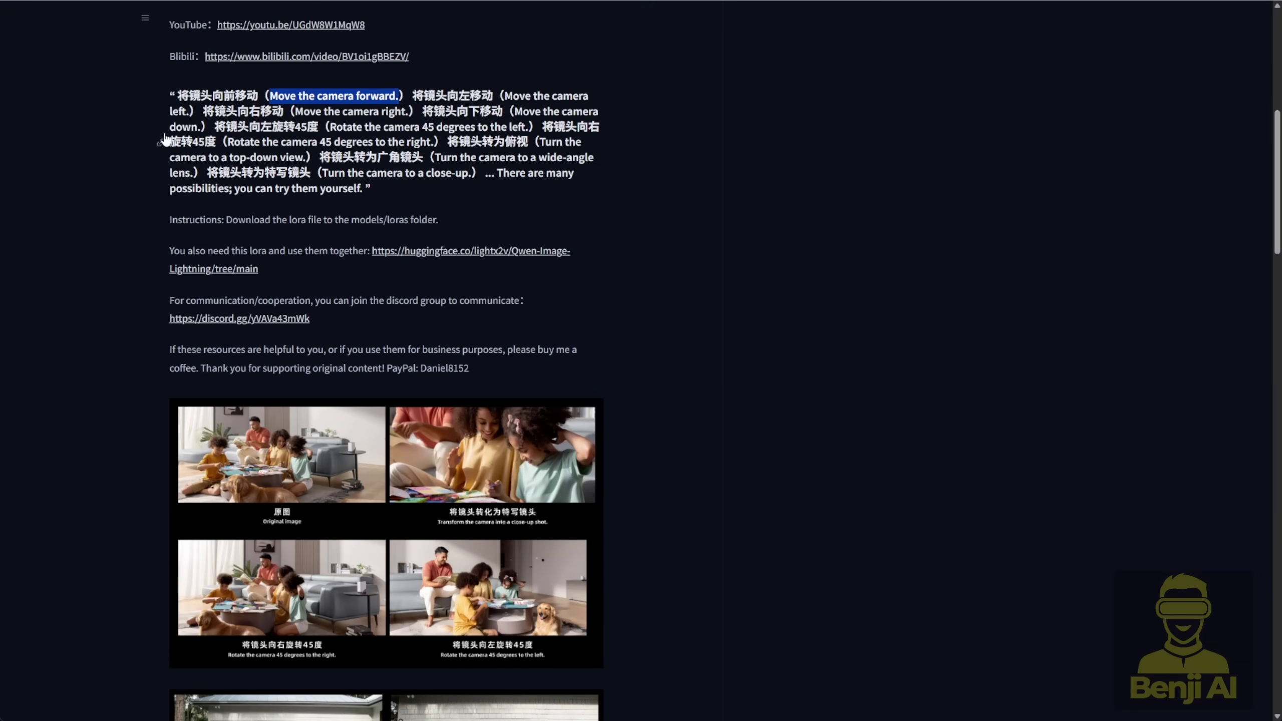
left_click(200, 93)
left_click_drag(286, 96, 399, 96)
scroll(556, 184, "down", 5)
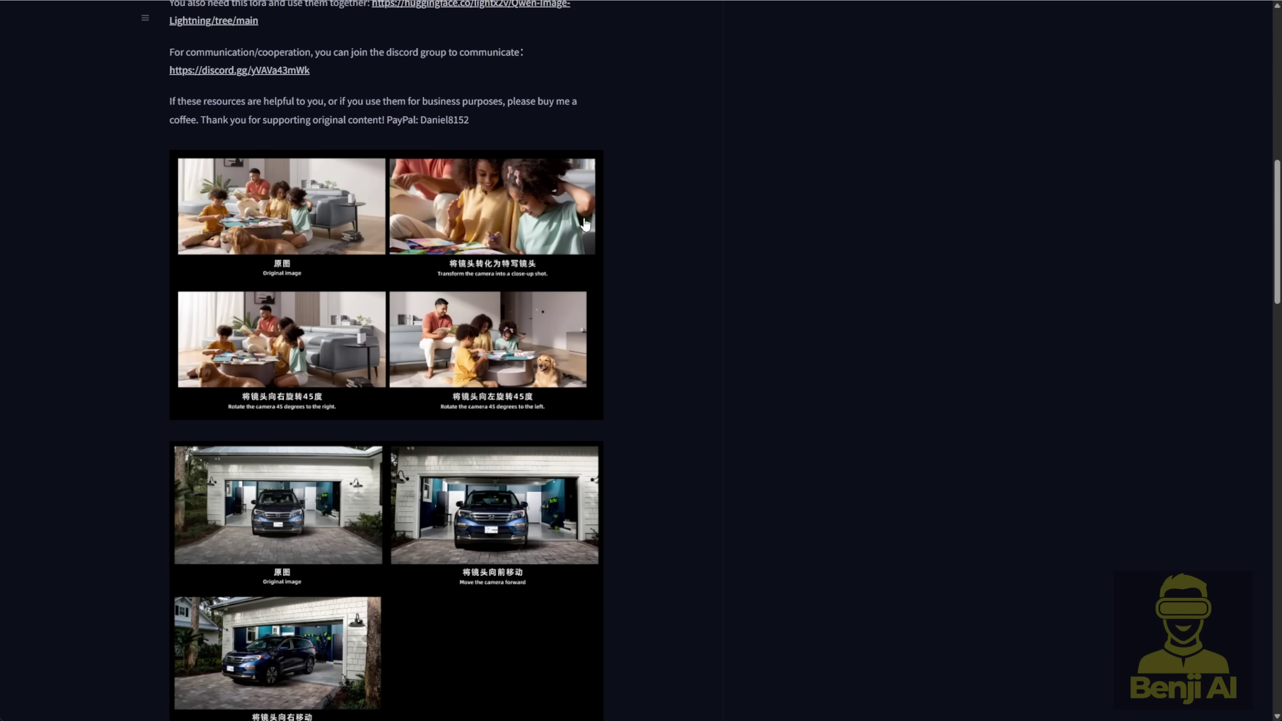
scroll(705, 353, "down", 7)
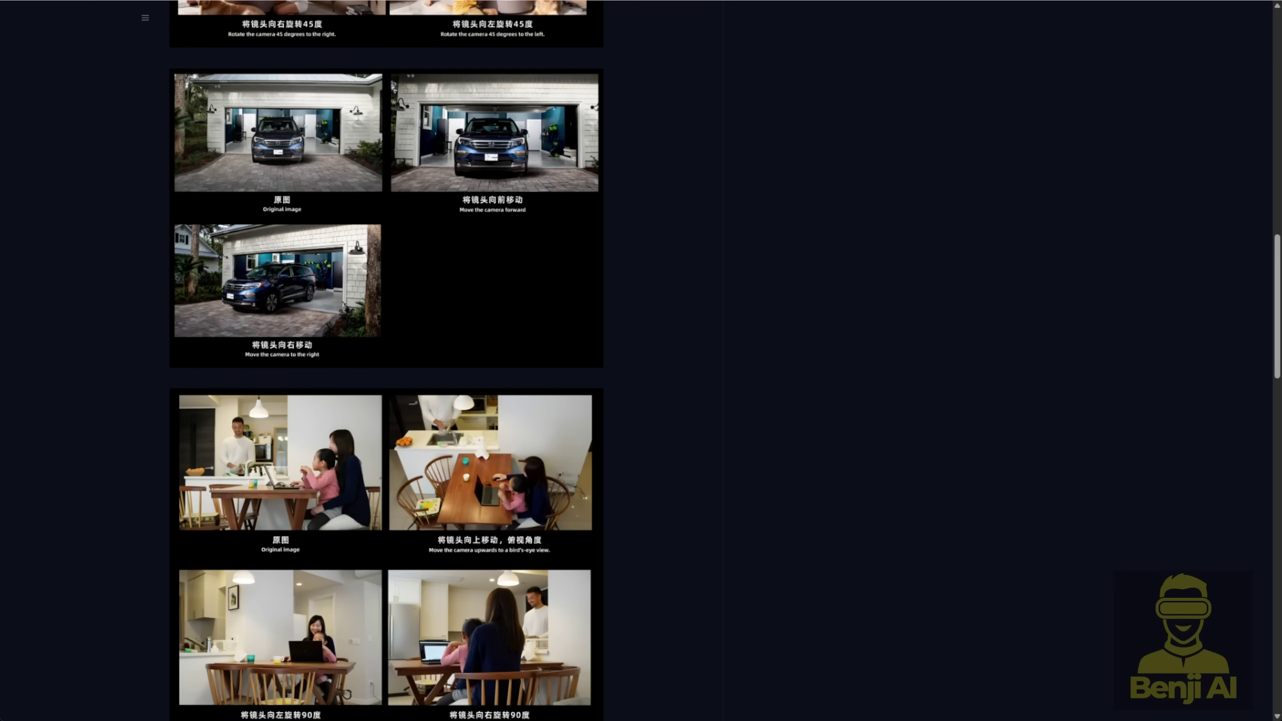
scroll(327, 273, "down", 5)
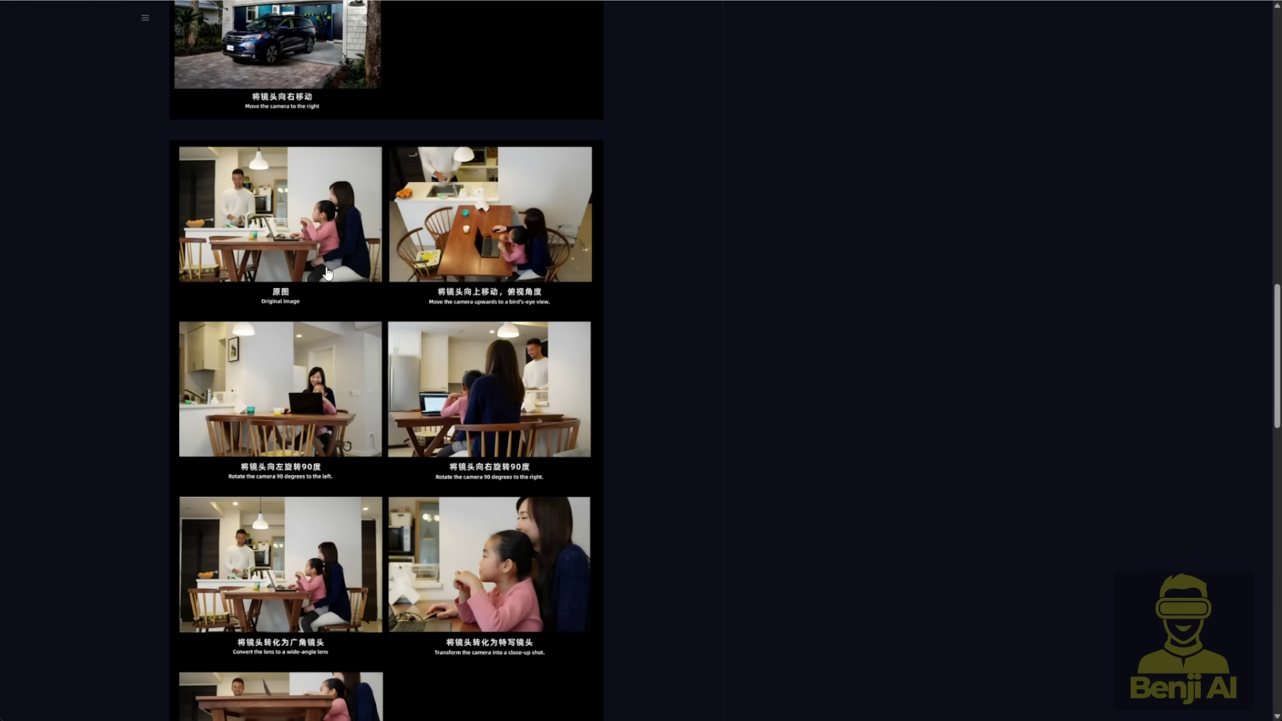
scroll(328, 273, "down", 3)
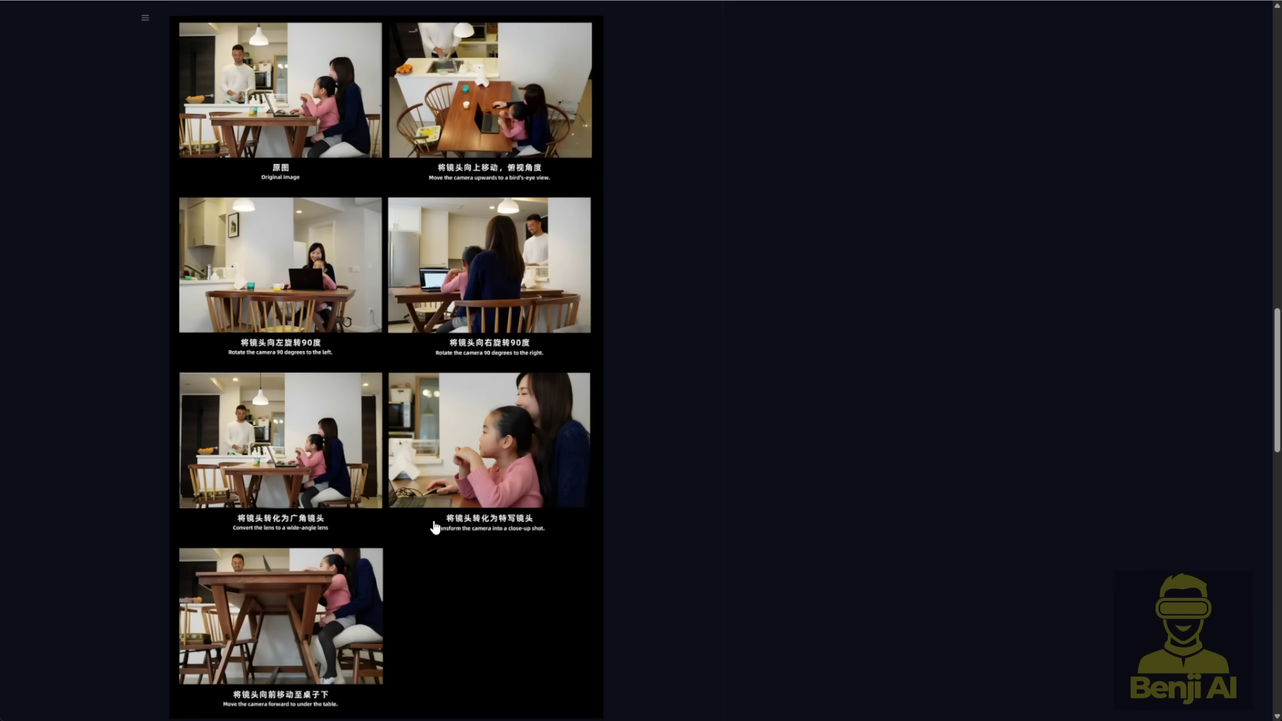
scroll(563, 278, "down", 1)
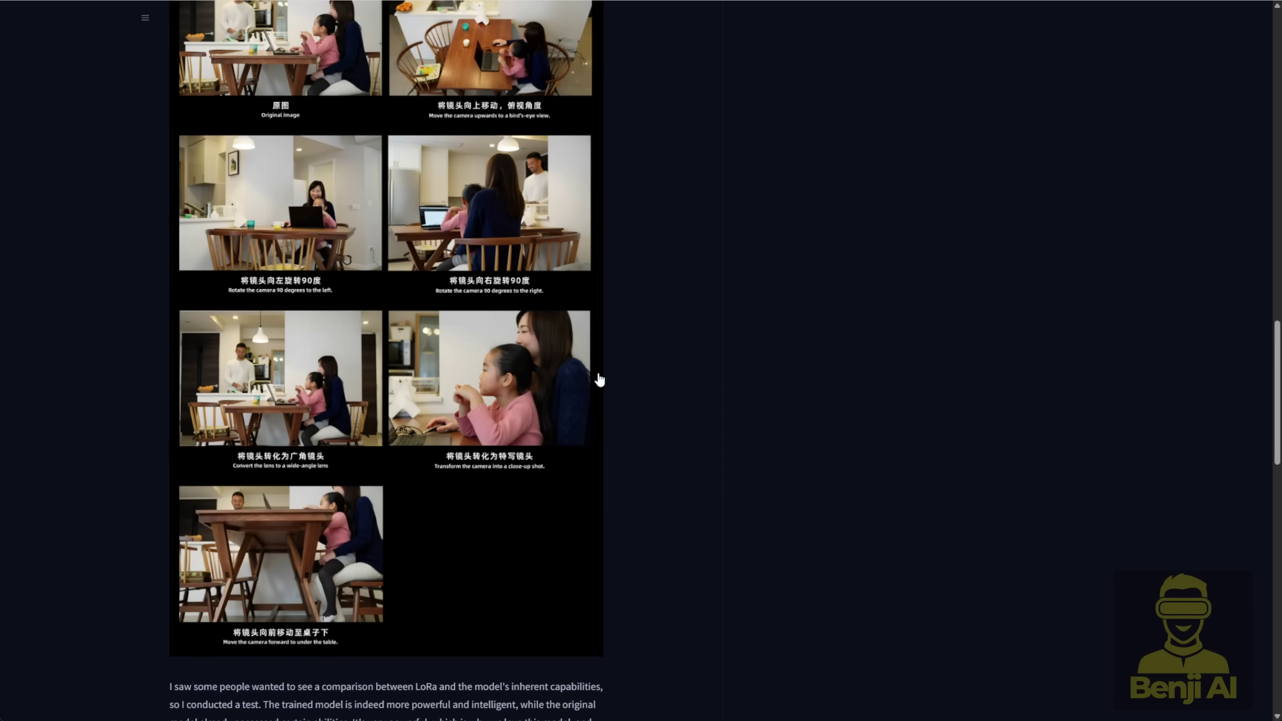
scroll(599, 380, "down", 2)
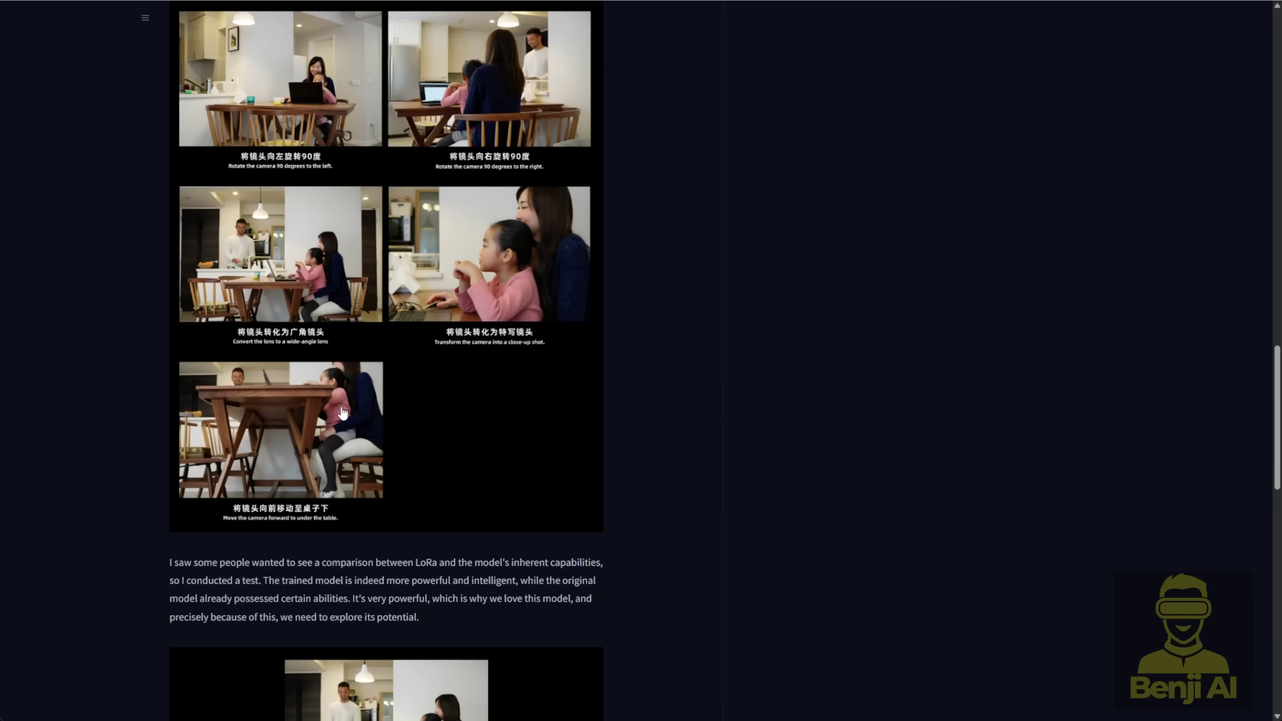
scroll(588, 412, "down", 3)
scroll(588, 412, "down", 3)
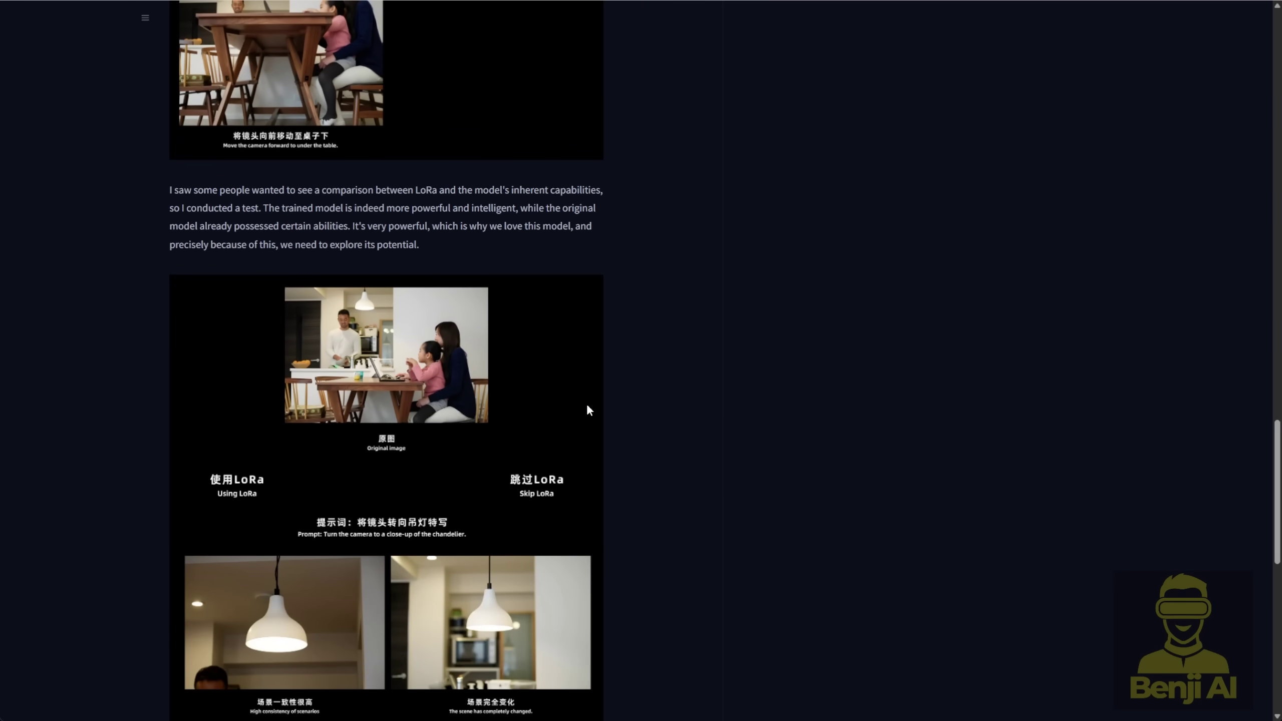
scroll(588, 412, "down", 4)
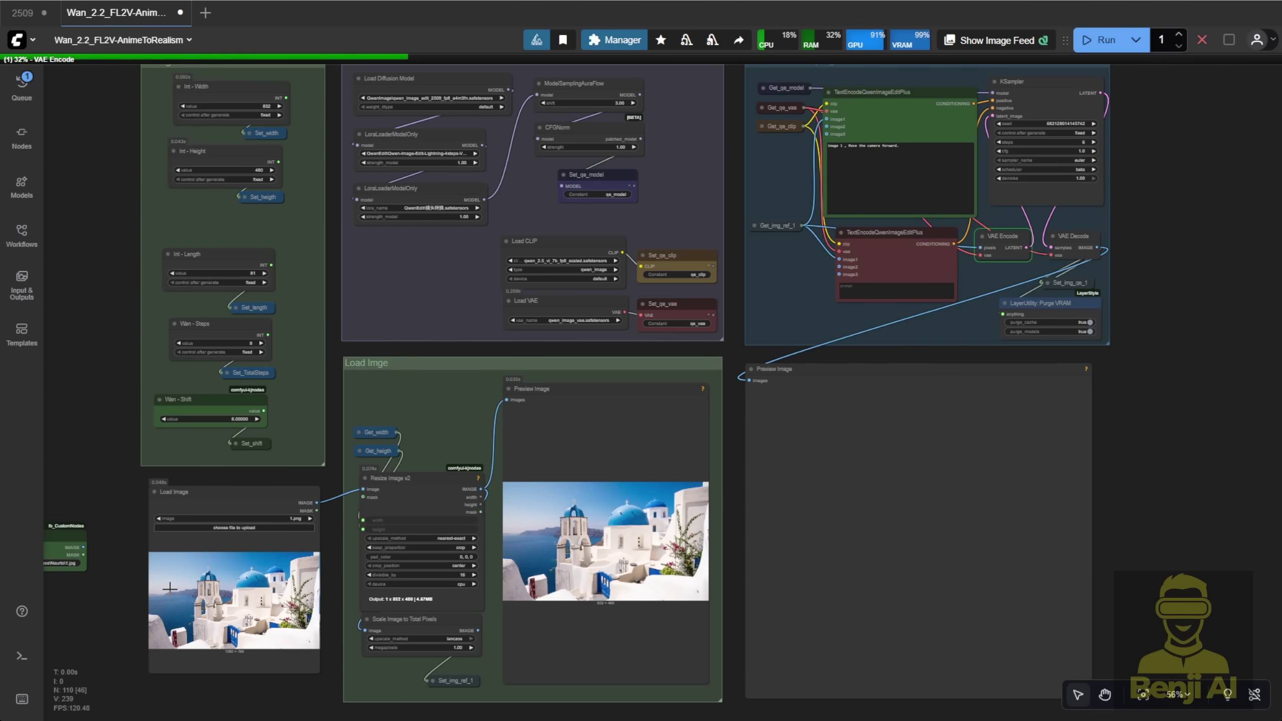
Move the Load Image From Path node up, collapse it, and nudge Load Image upward
left_click_drag(117, 580, 444, 413)
scroll(432, 342, "up", 5)
scroll(431, 342, "up", 4)
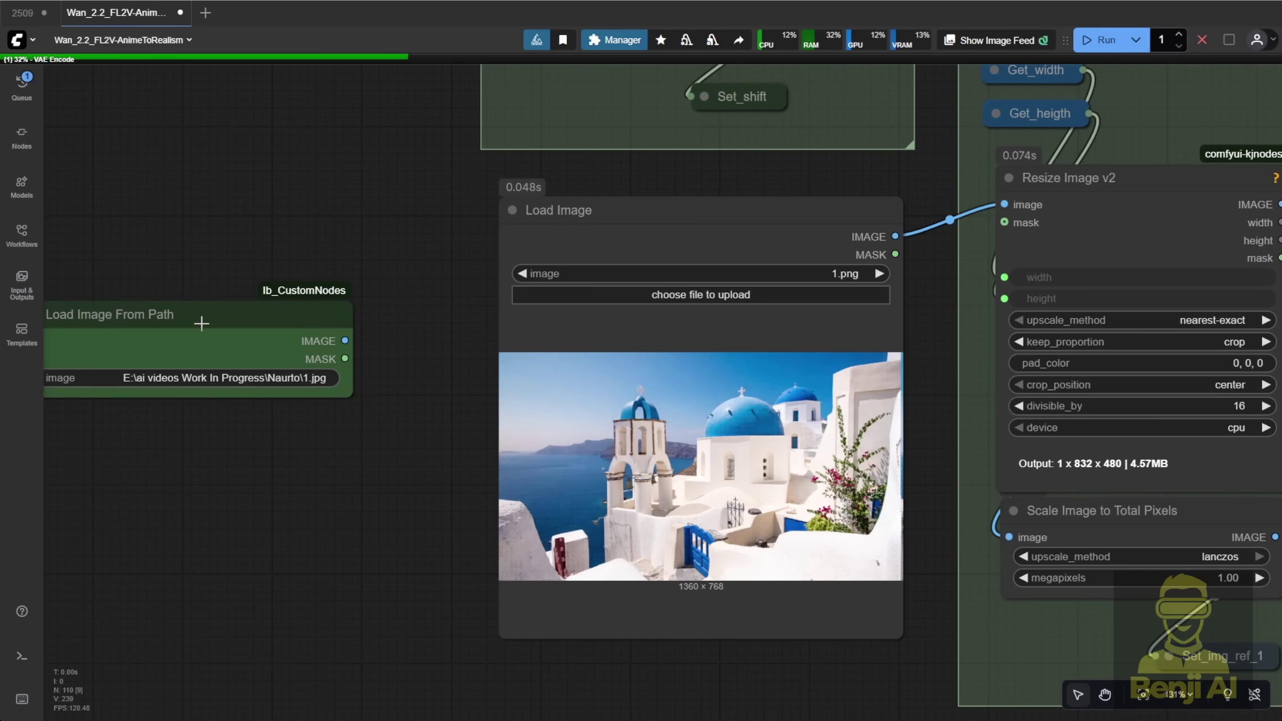
left_click_drag(201, 324, 258, 174)
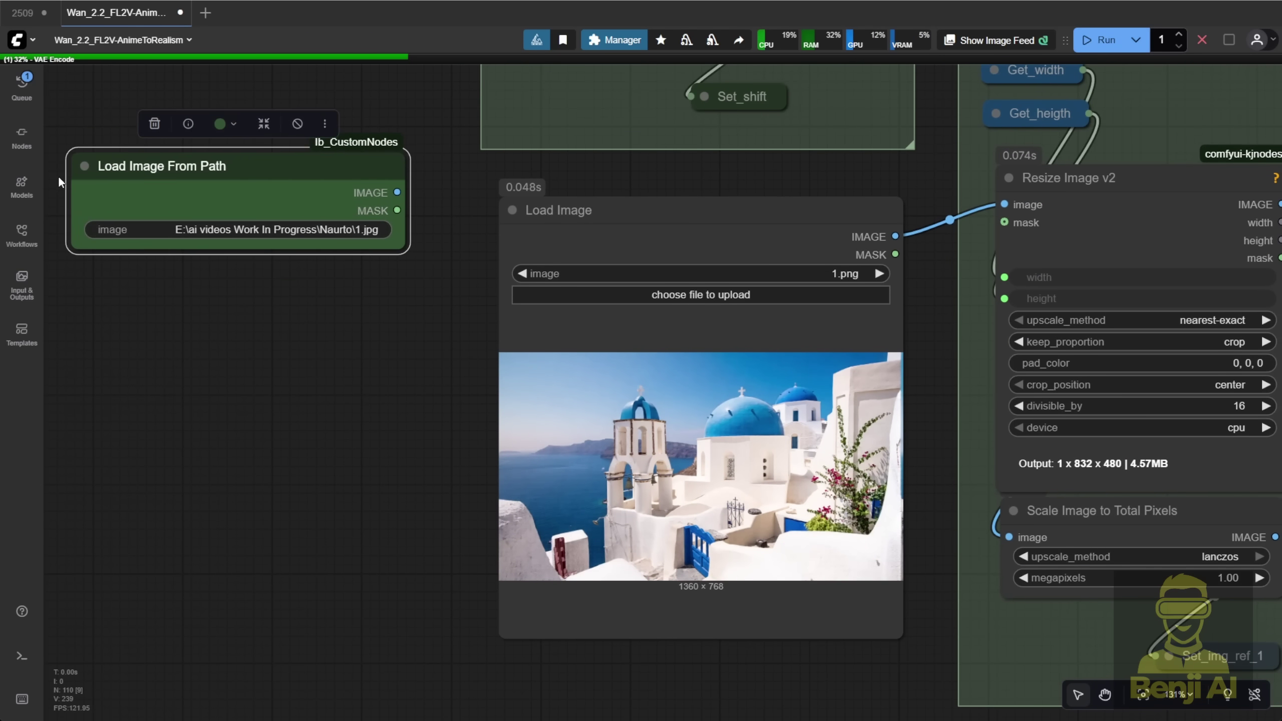
left_click(85, 167)
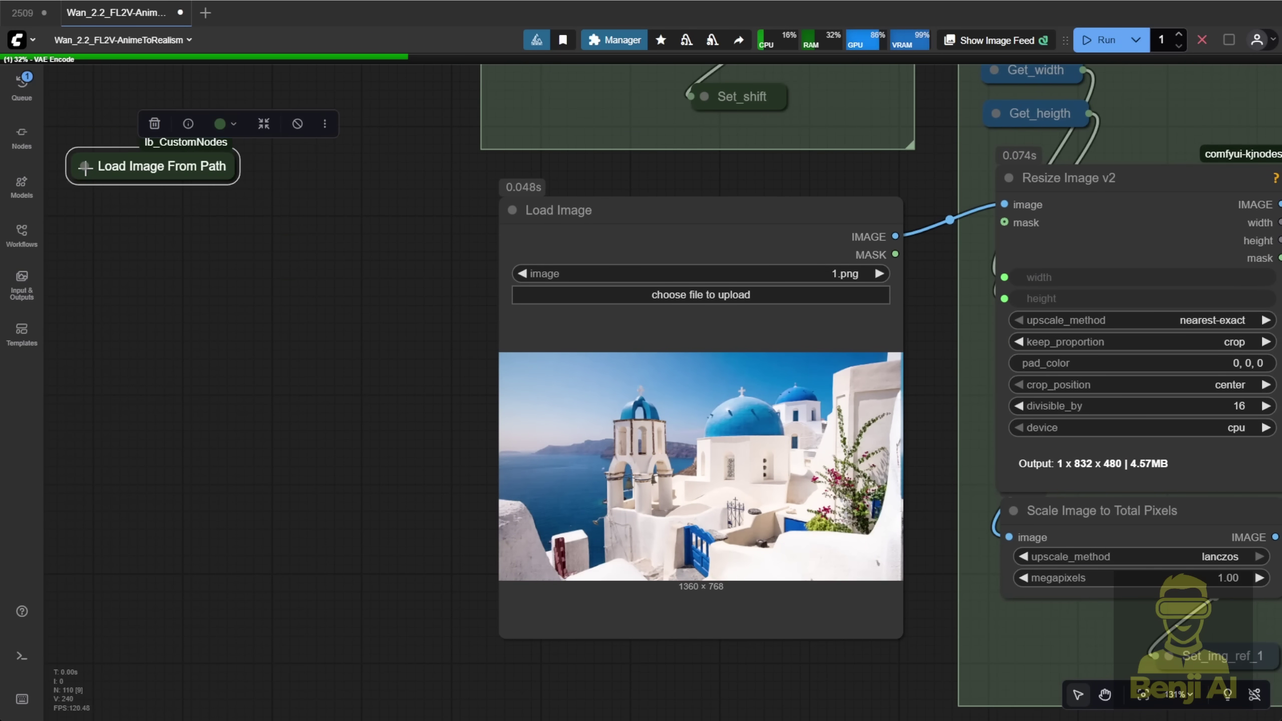
left_click(458, 358)
left_click_drag(706, 229, 703, 203)
Place the cursor at the end of the TextEncodeQwenImageEditPlus prompt text
scroll(419, 478, "down", 2)
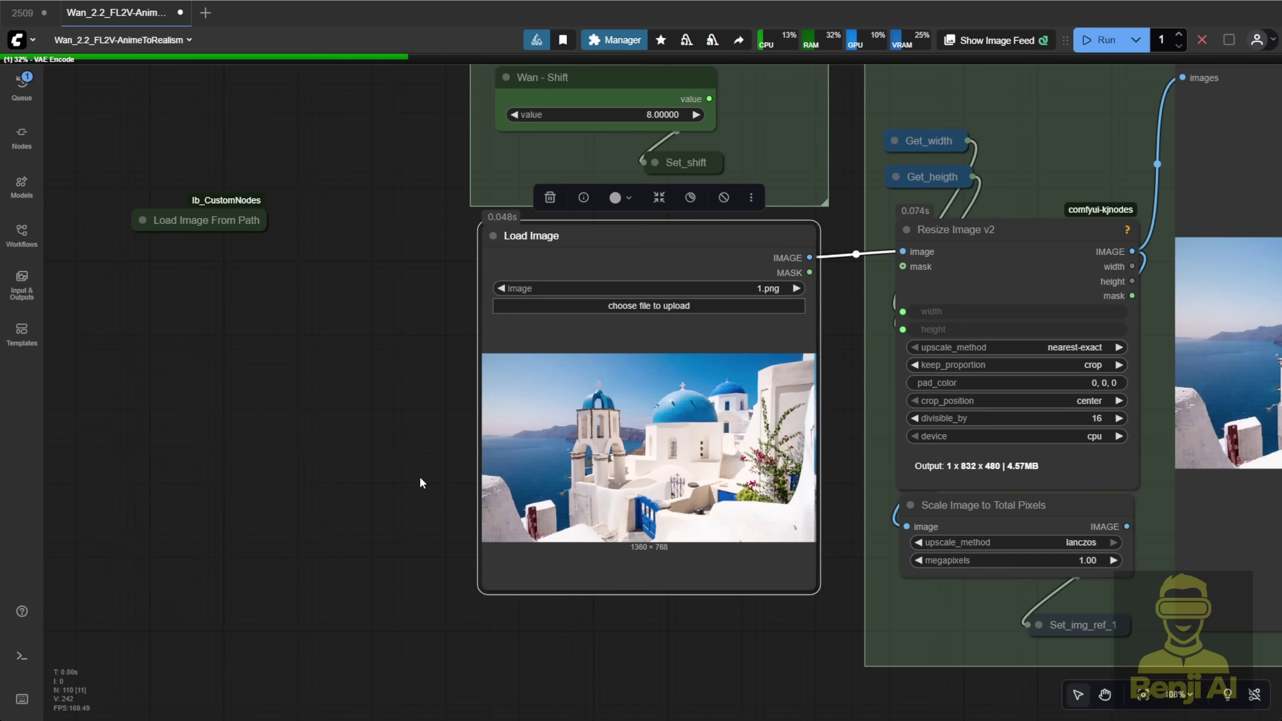
scroll(433, 336, "down", 2)
scroll(555, 337, "right", 10)
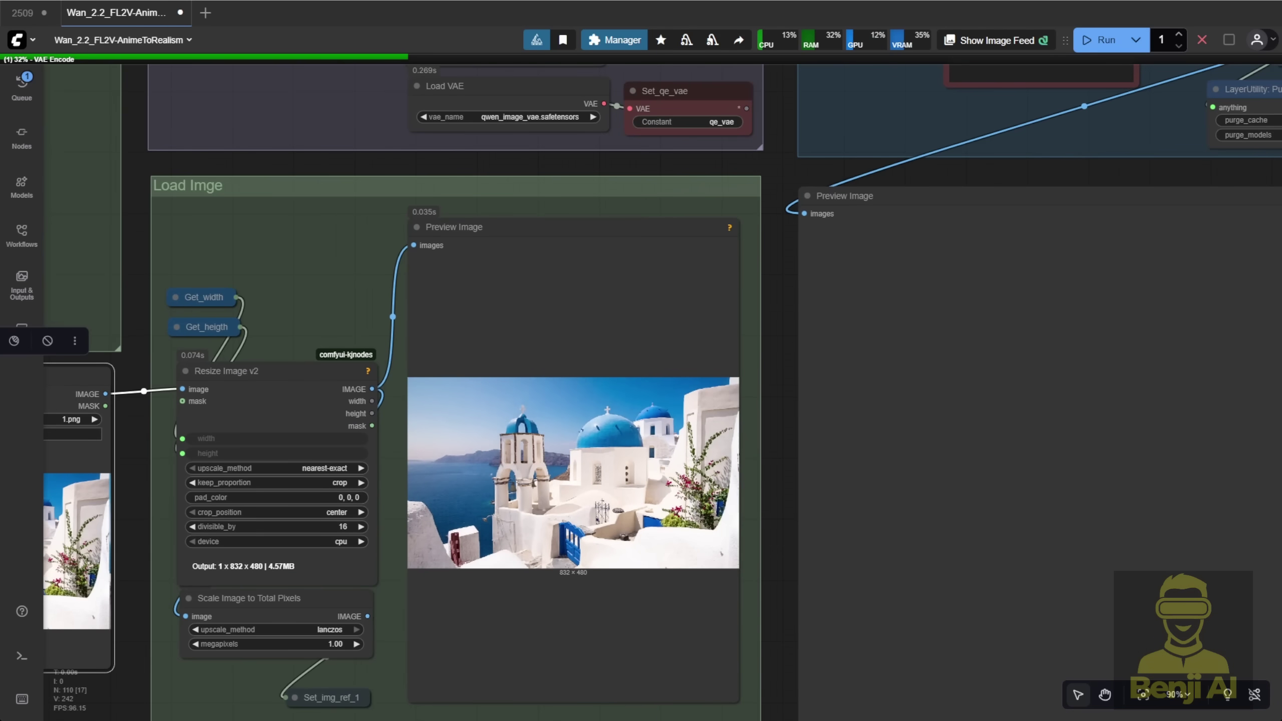
scroll(685, 336, "down", 2)
scroll(641, 278, "up", 5)
scroll(641, 278, "right", 8)
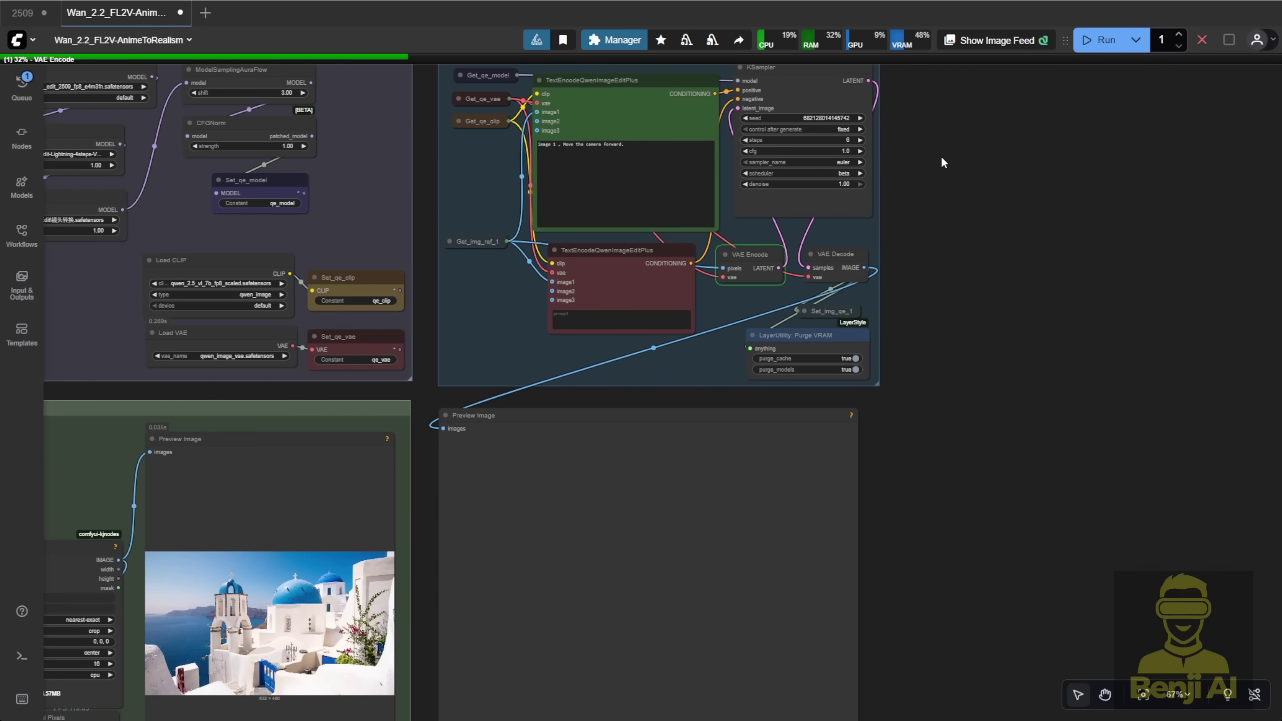
scroll(850, 330, "up", 5)
scroll(850, 330, "left", 1)
scroll(662, 345, "up", 10)
left_click(504, 345)
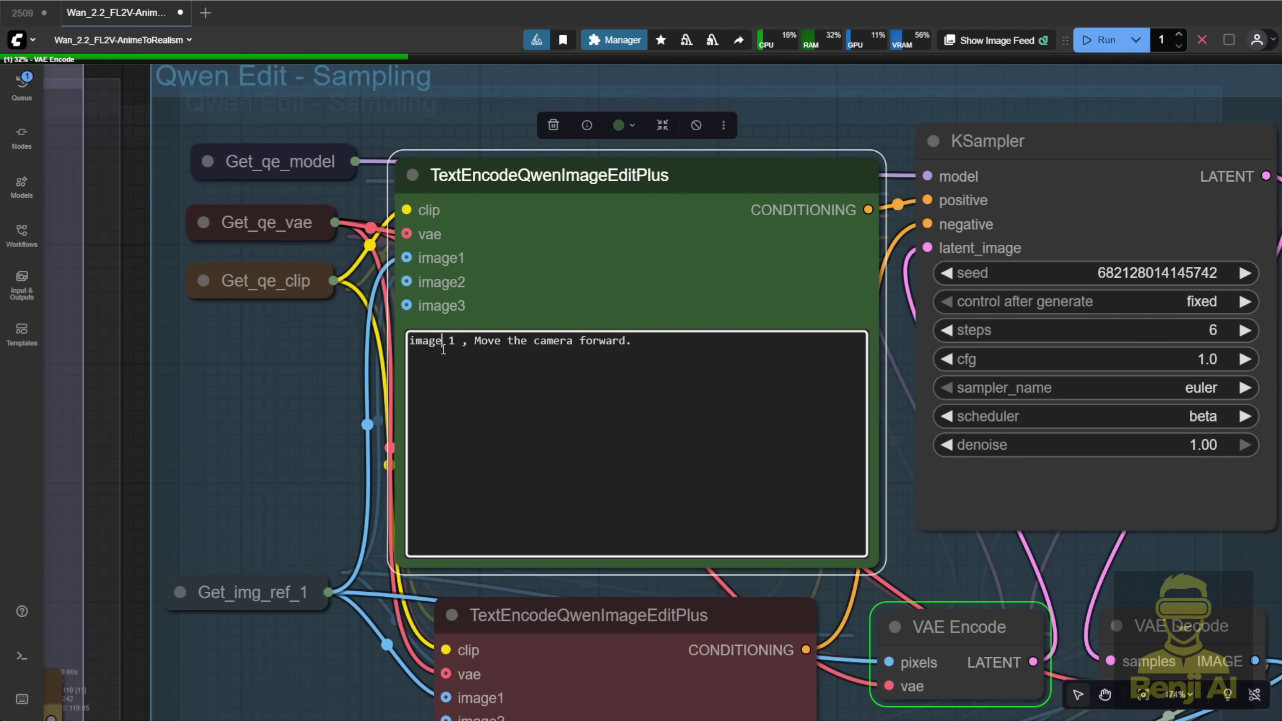
key("End")
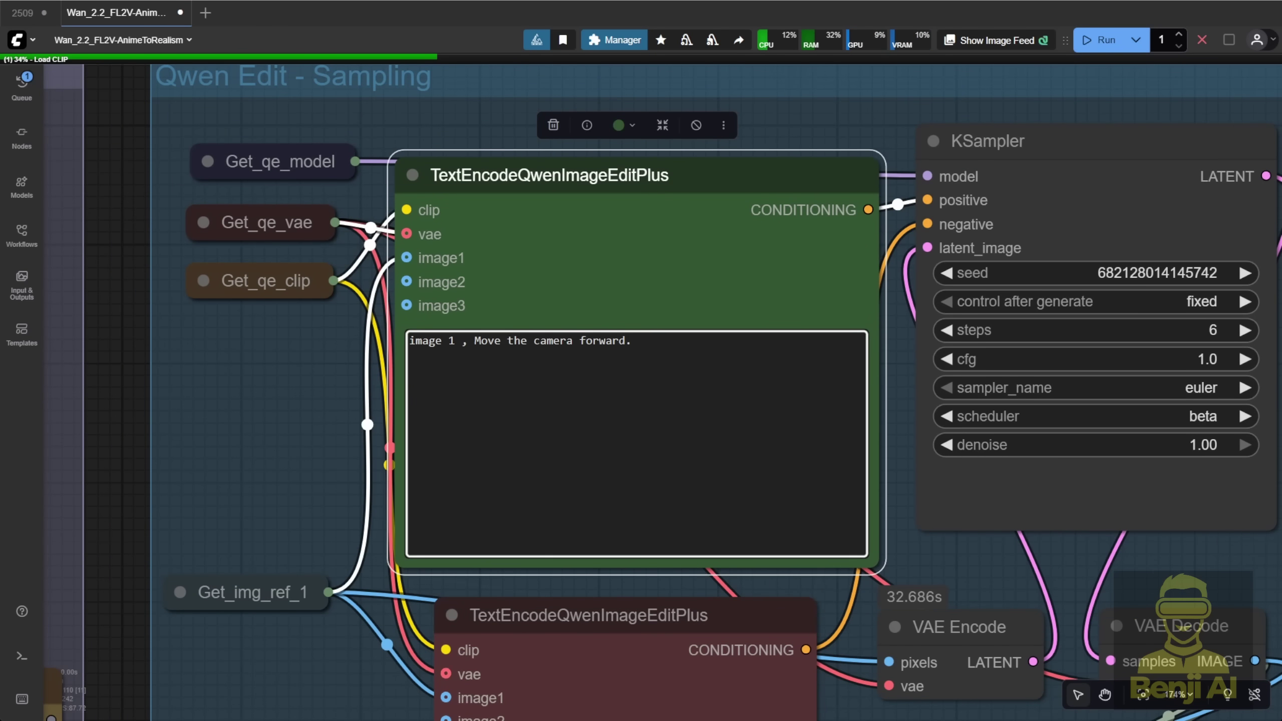
Select the repository name Qwen-Edit-2509-Multiple-angles on the Hugging Face model card
scroll(265, 395, "down", 5)
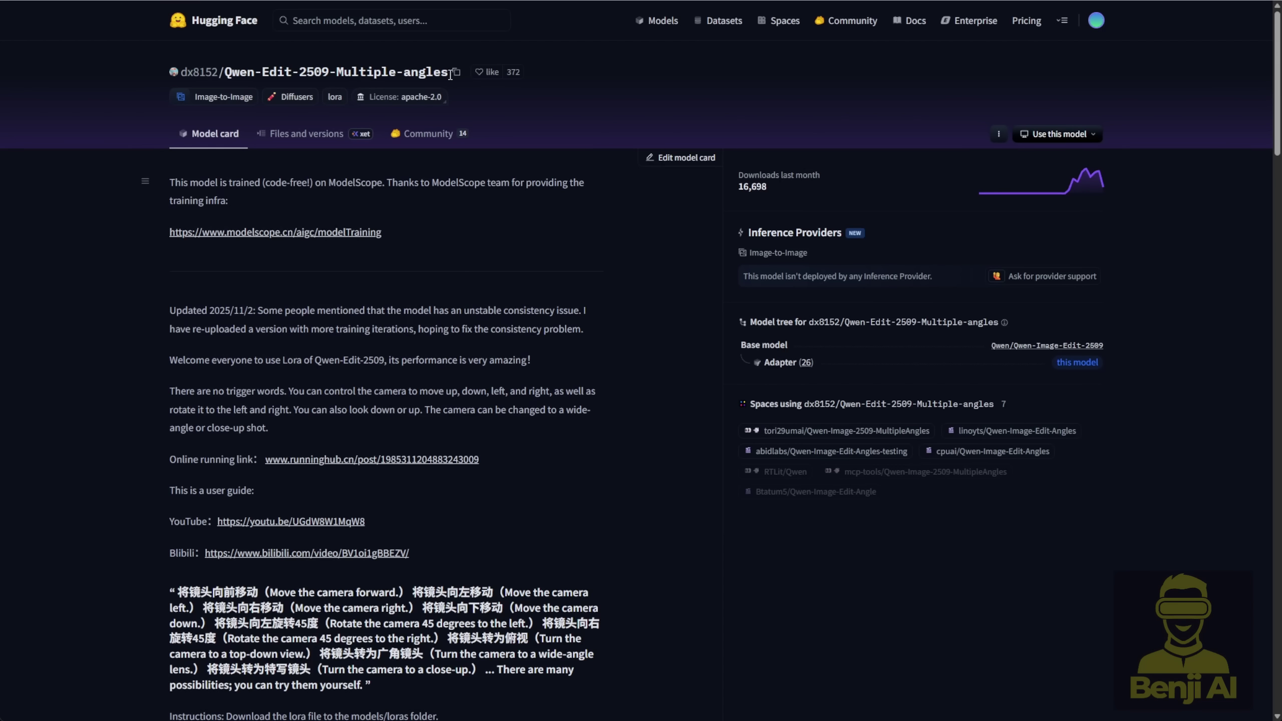
left_click_drag(448, 72, 225, 73)
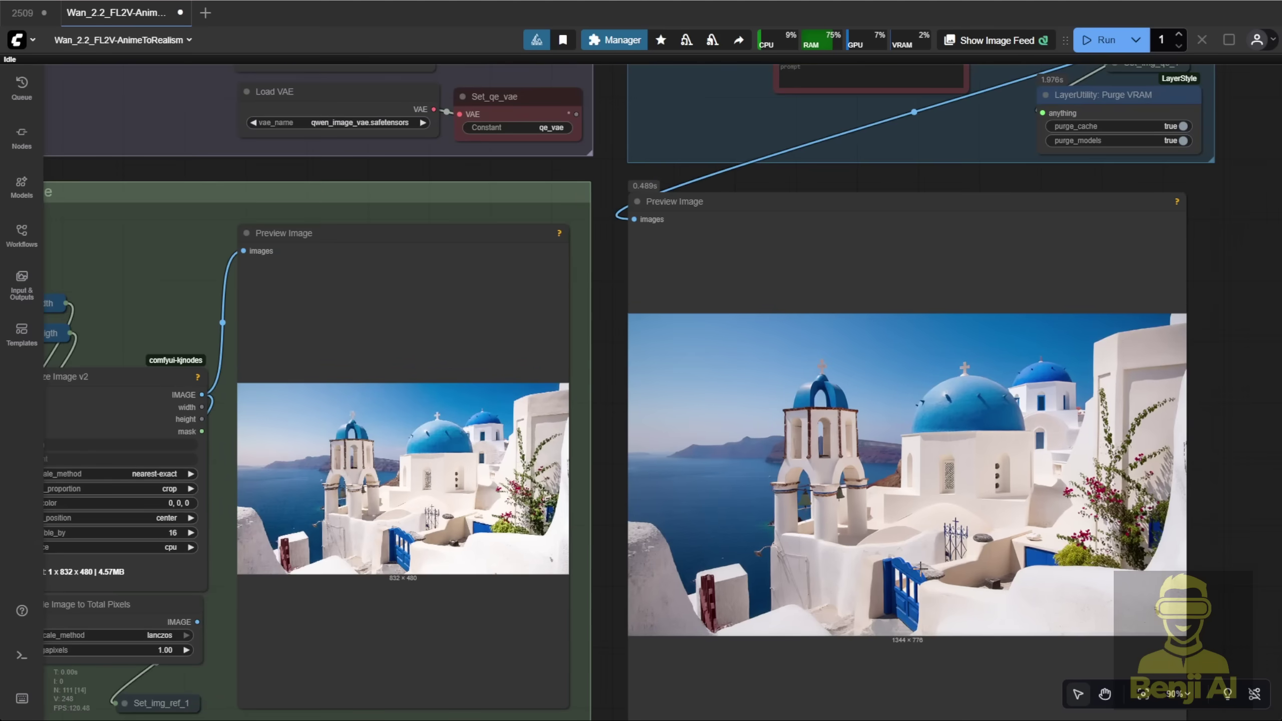
scroll(838, 553, "up", 3)
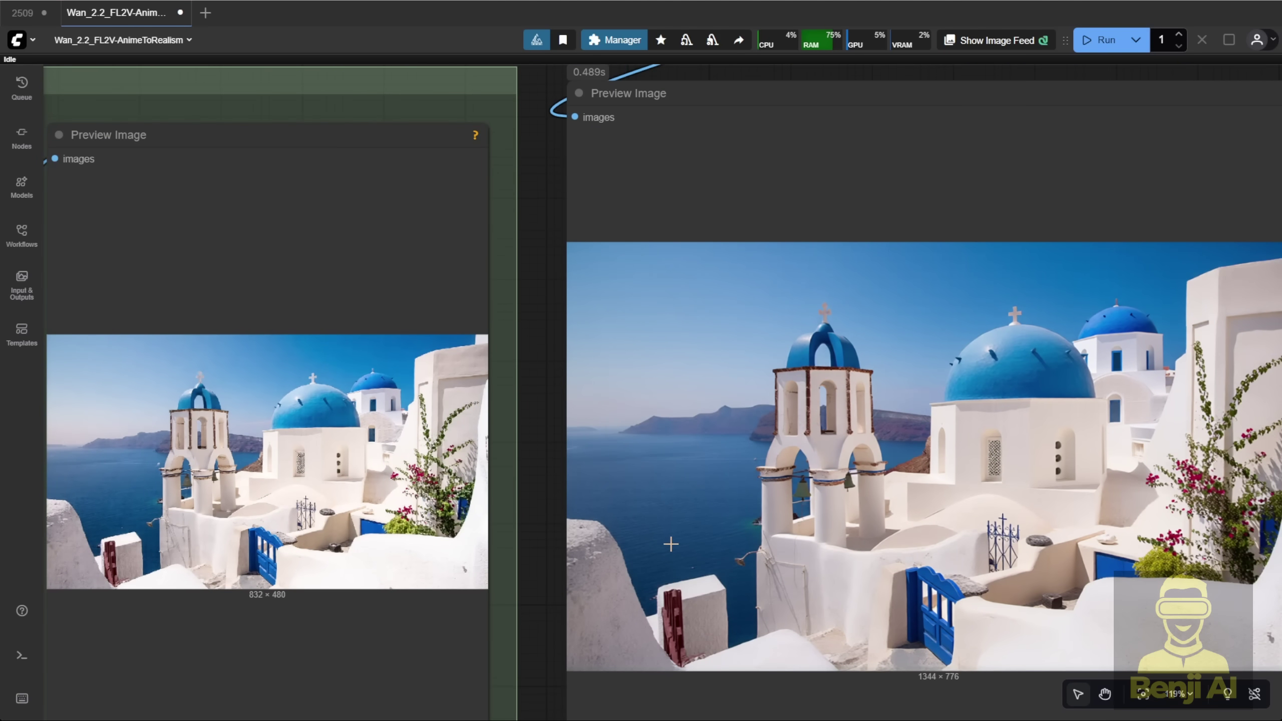
Zoom out and open the context menu of the 1344×776 Santorini Preview Image node
scroll(671, 544, "down", 3)
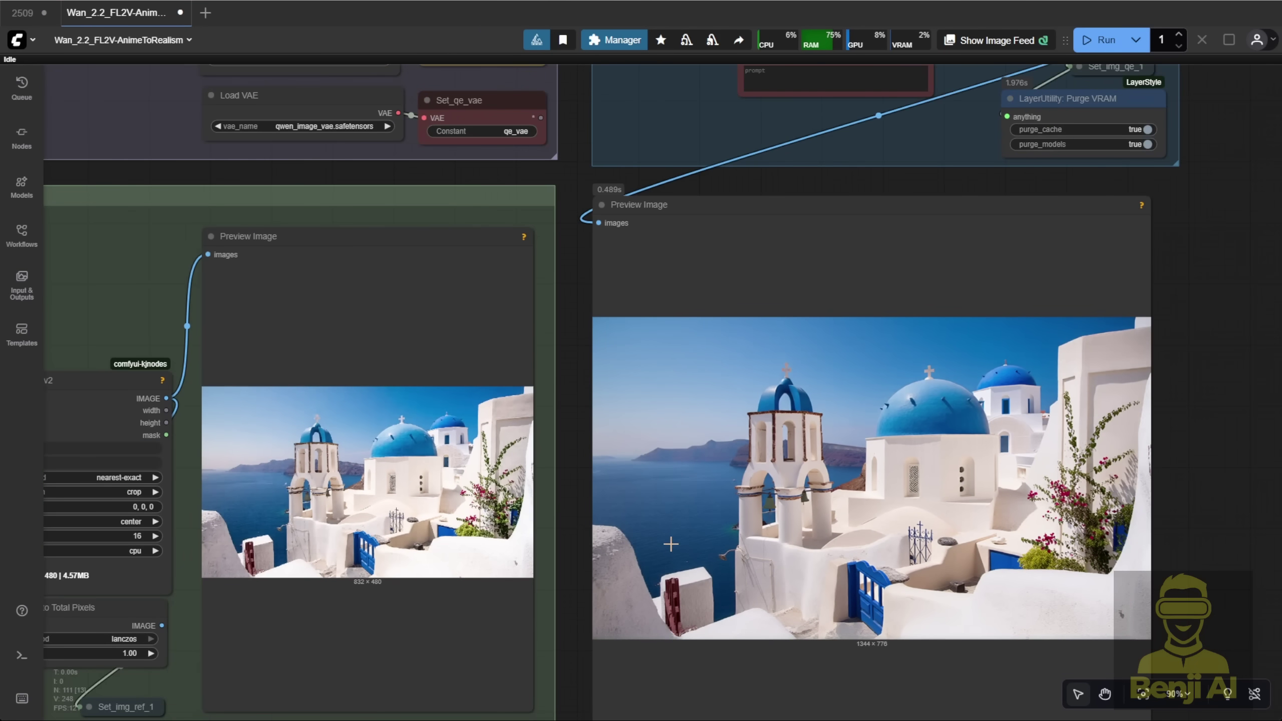
scroll(626, 315, "down", 2)
right_click(688, 263)
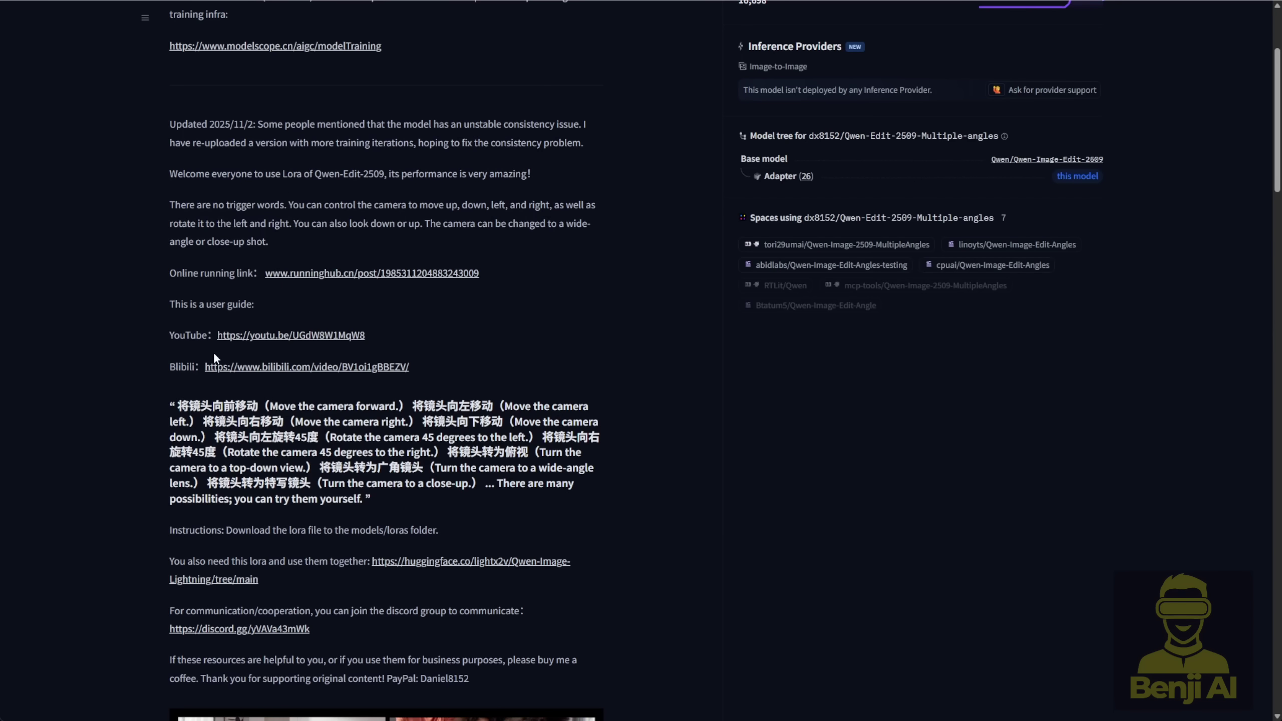
scroll(581, 432, "up", 3)
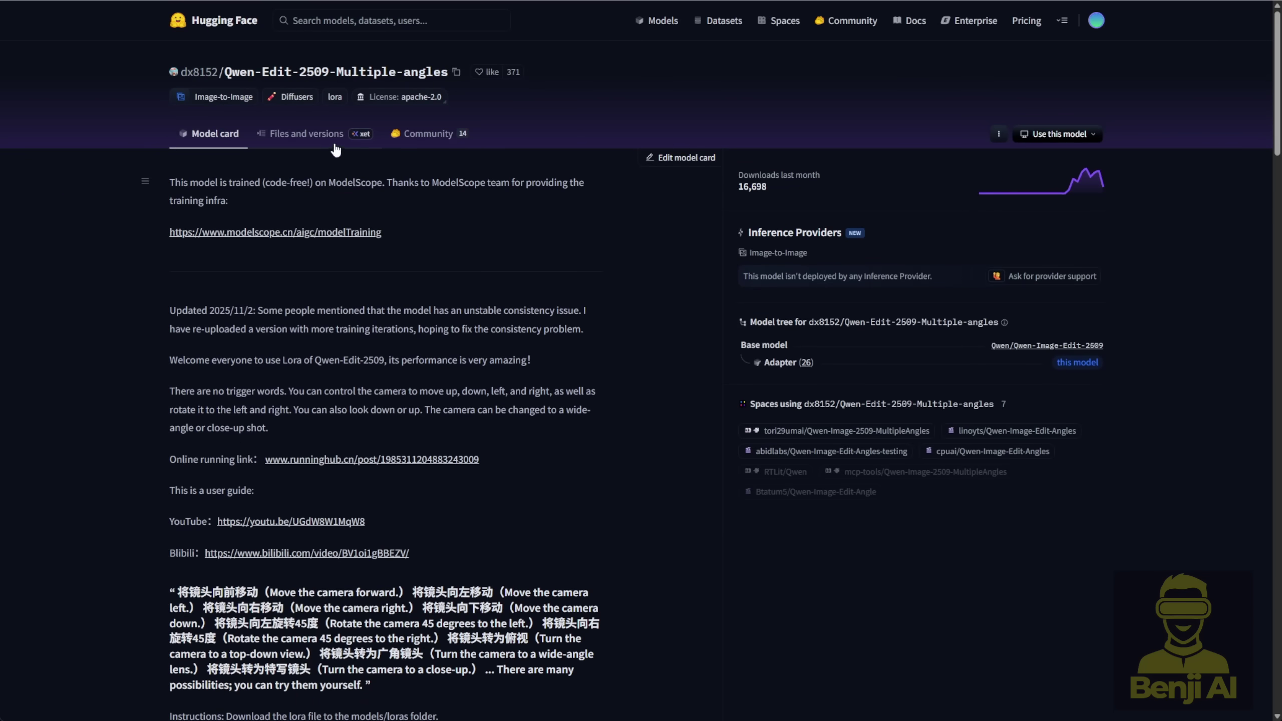
left_click(304, 141)
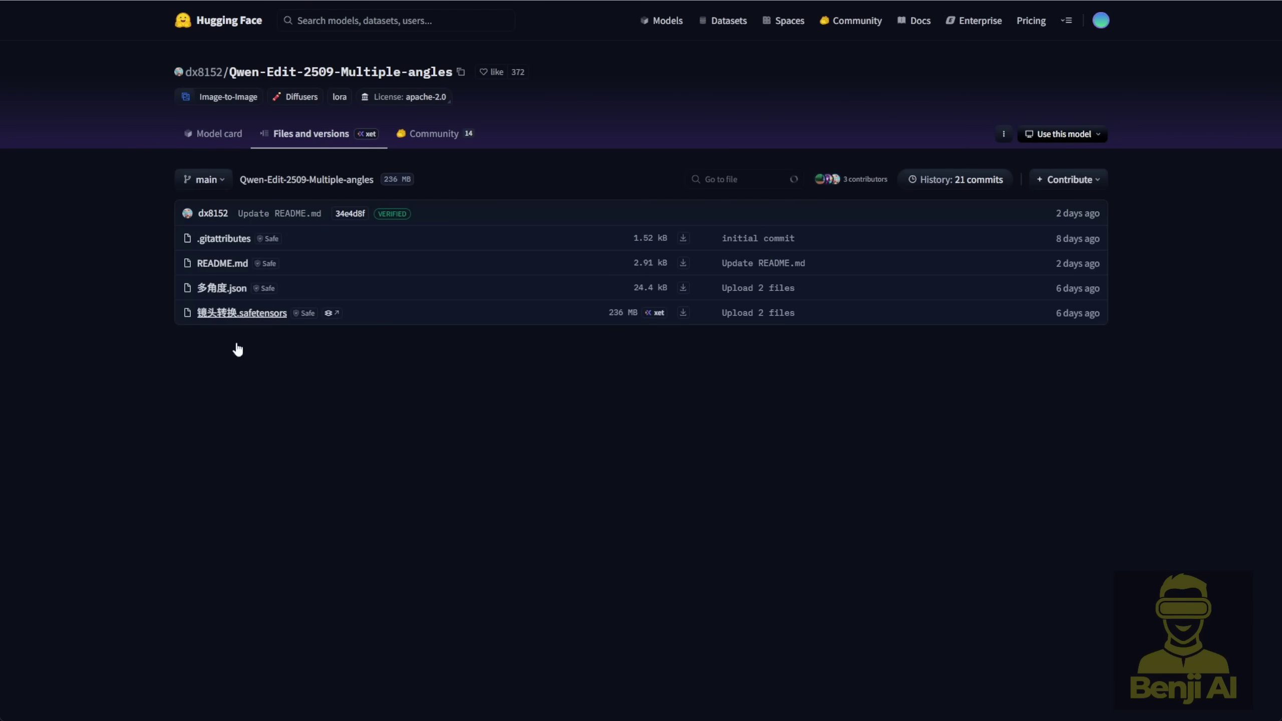
left_click_drag(172, 322, 295, 324)
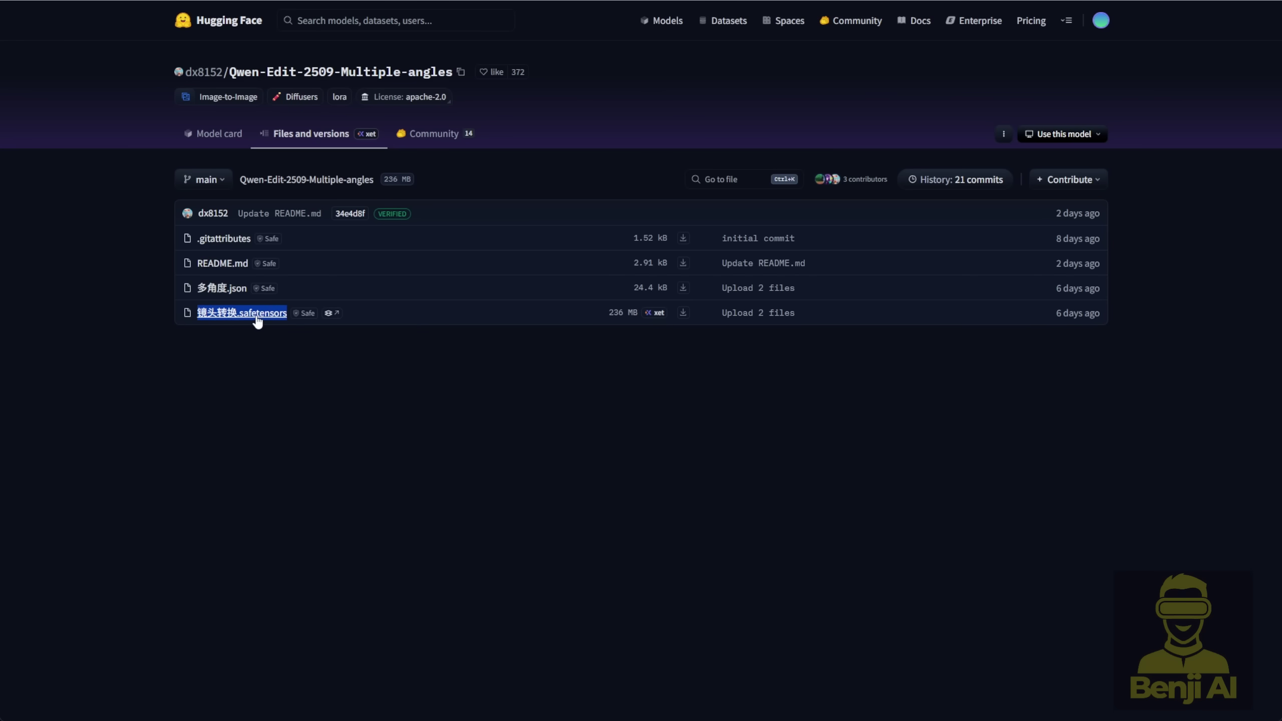
left_click(453, 73)
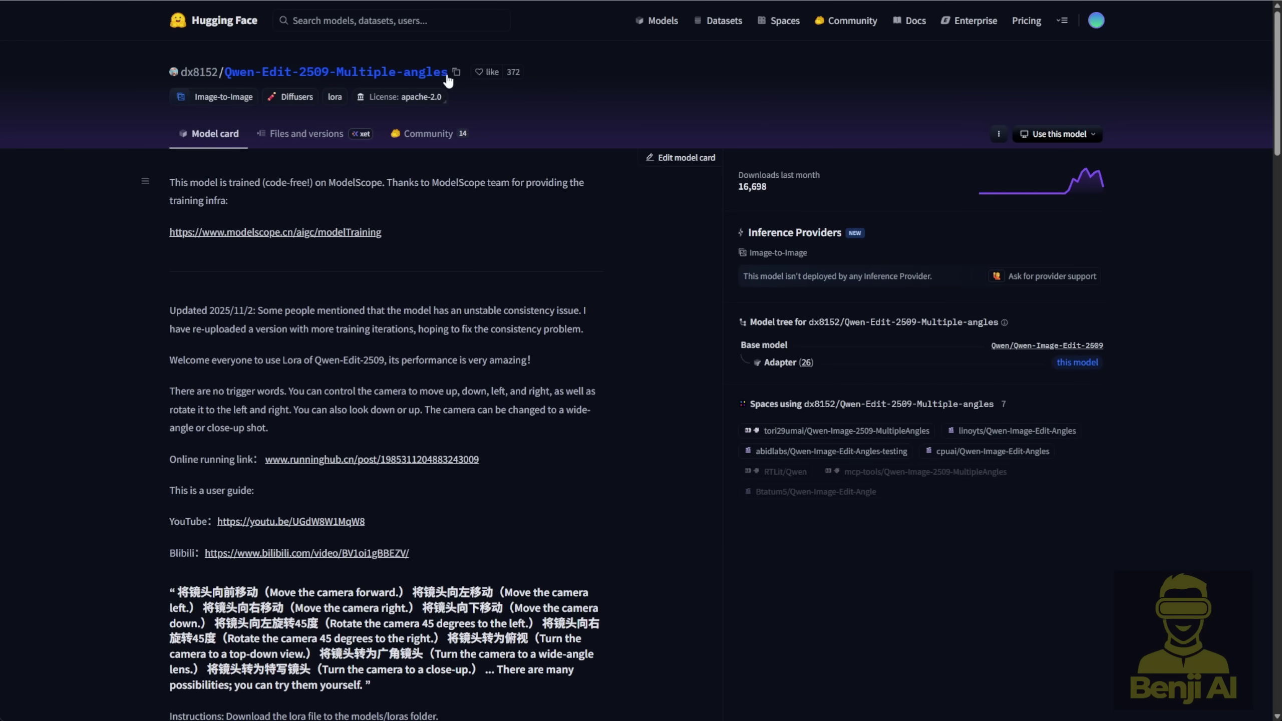
left_click_drag(450, 75, 225, 76)
key("ctrl+c")
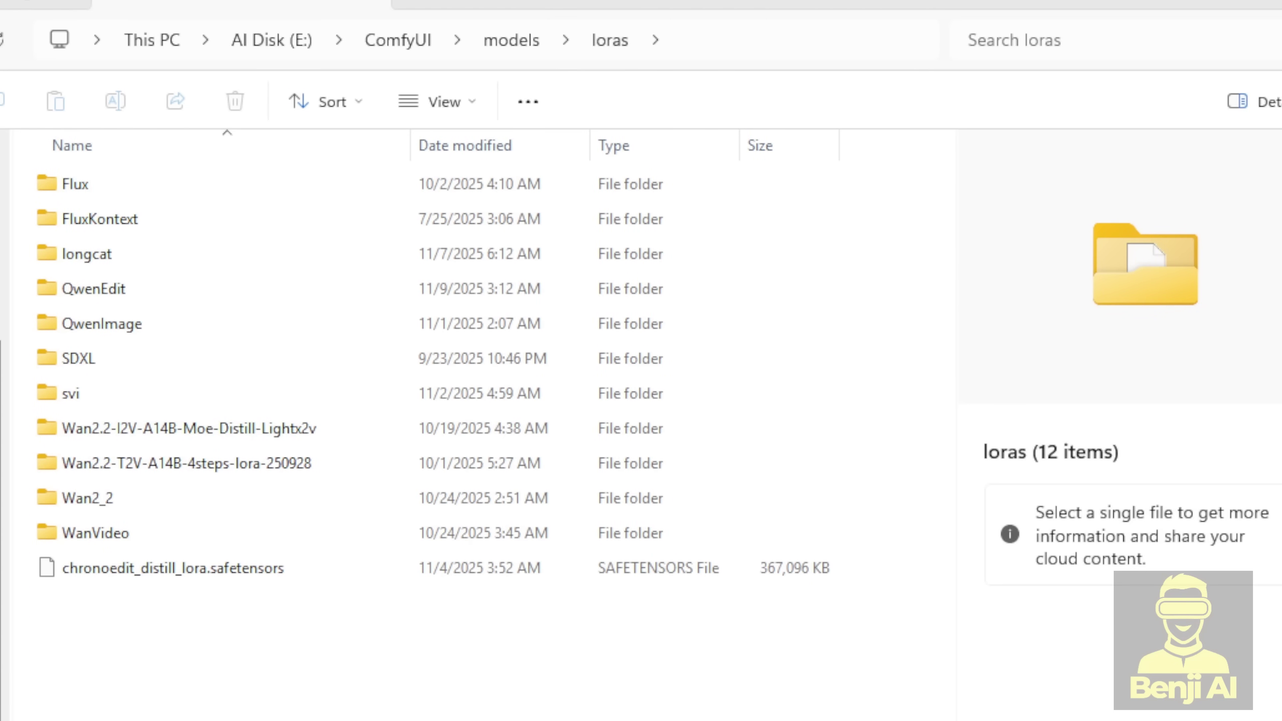
Rename 镜头转换.safetensors to Qwen-Edit-2509-Multiple-angles.safetensors, then select the Light_restoration model name
double_click(140, 288)
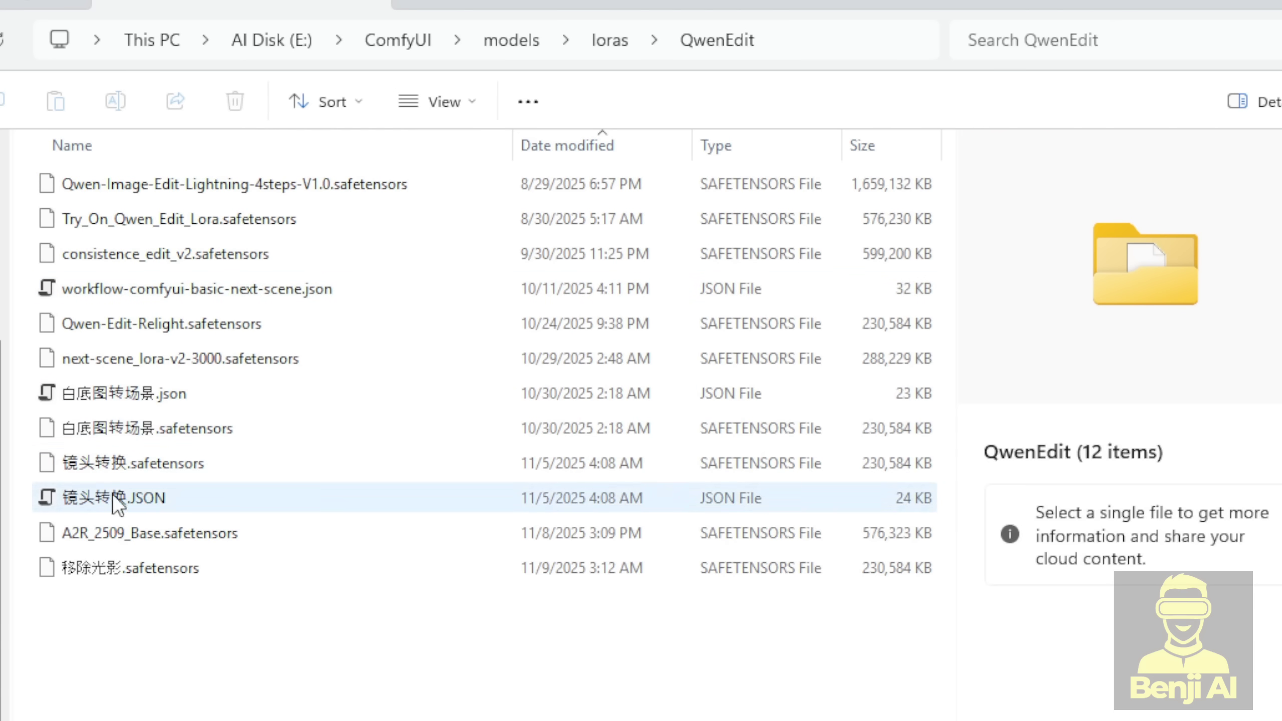
left_click(72, 461)
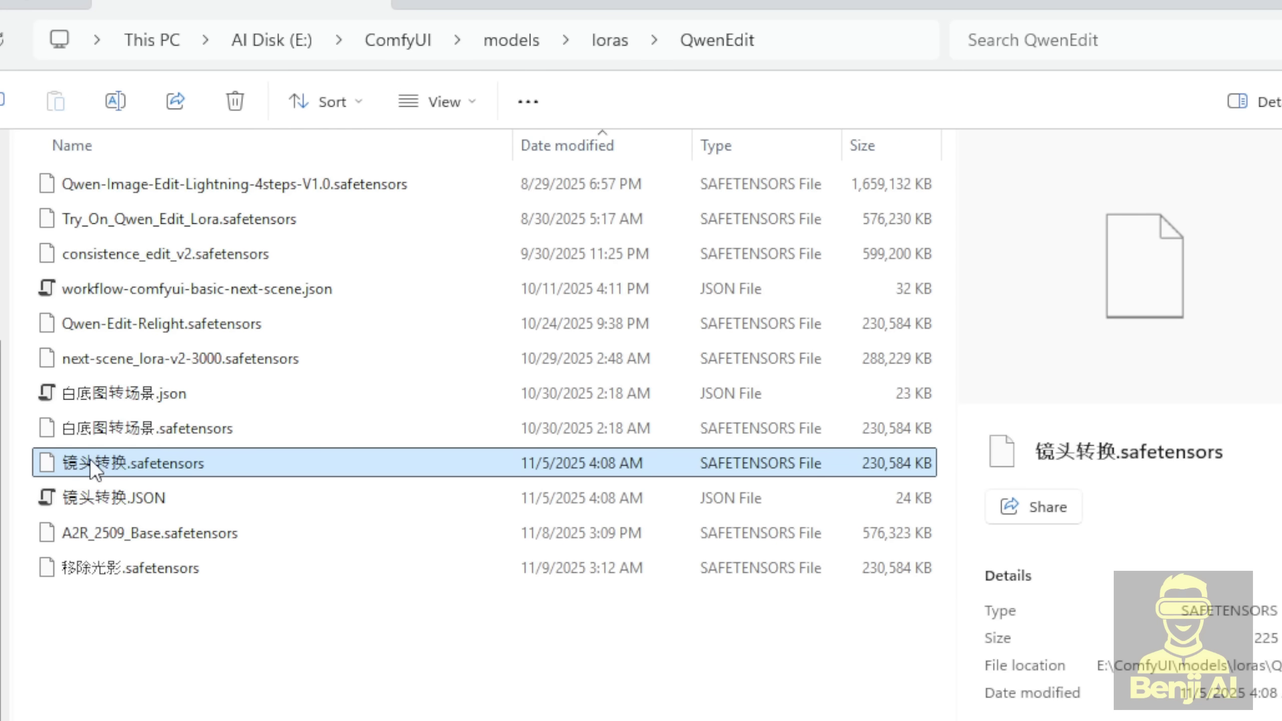
key("F2")
key("ctrl+v")
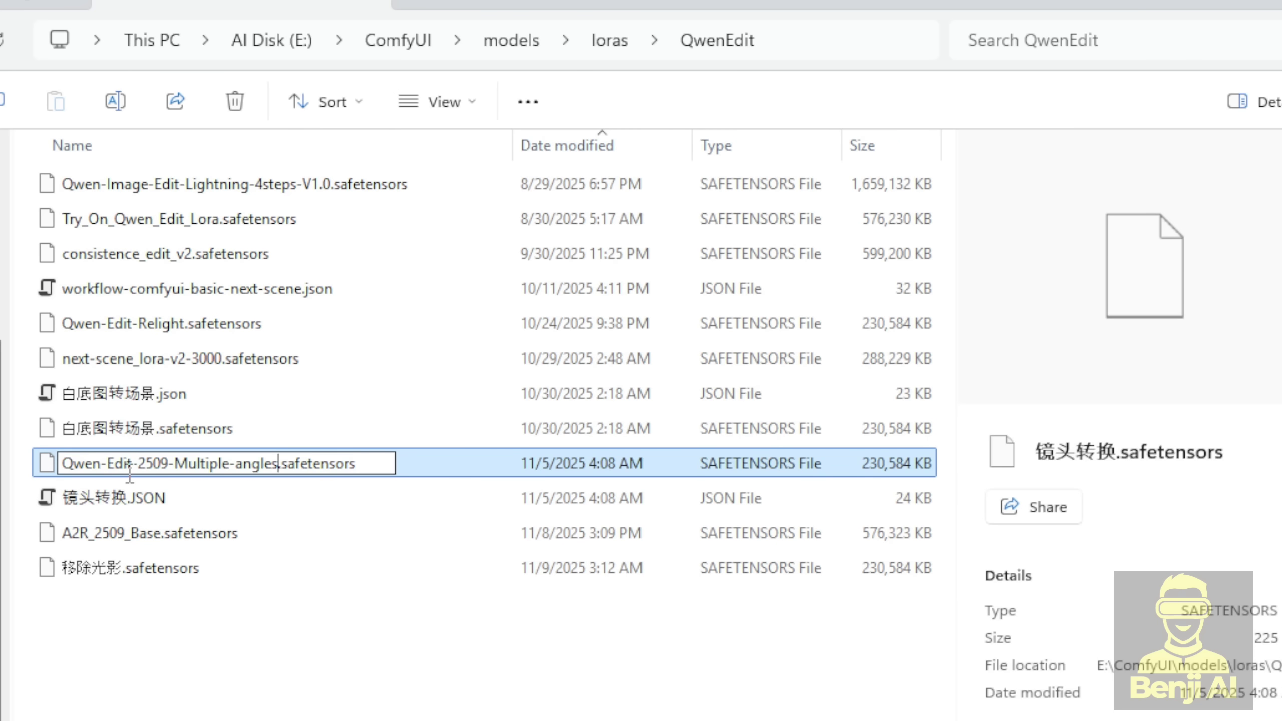
left_click(241, 632)
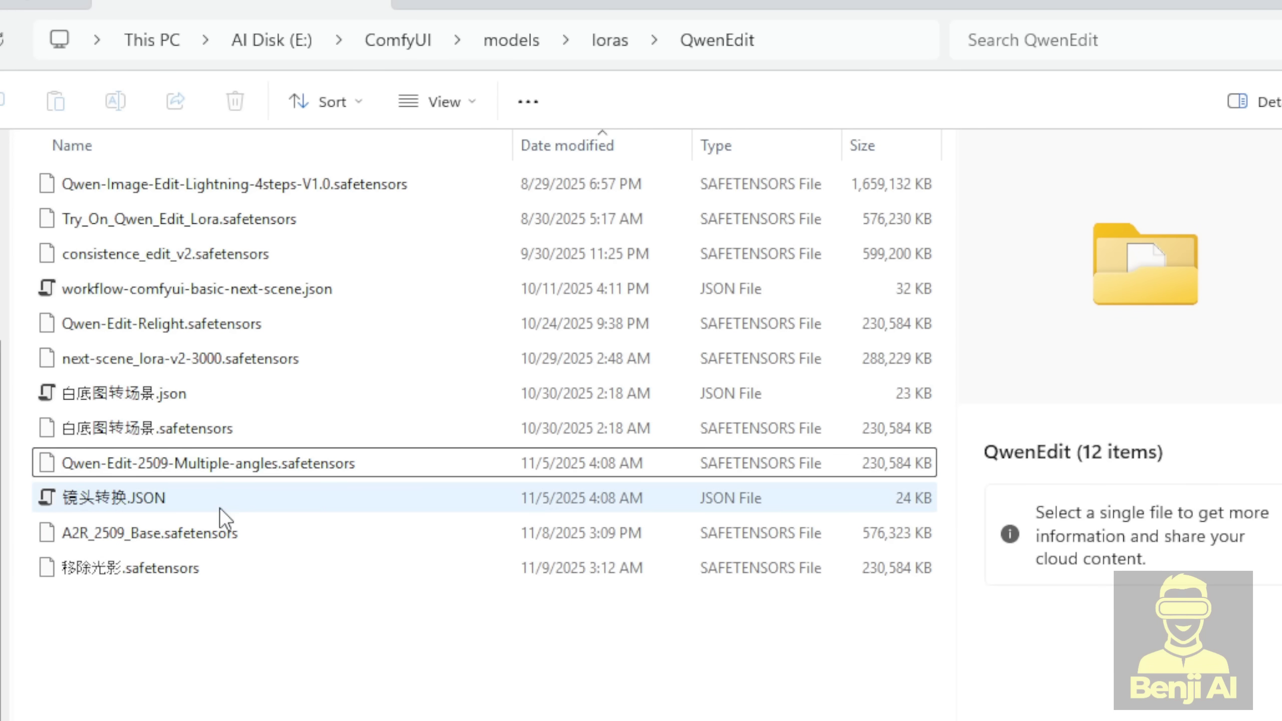
left_click(138, 463)
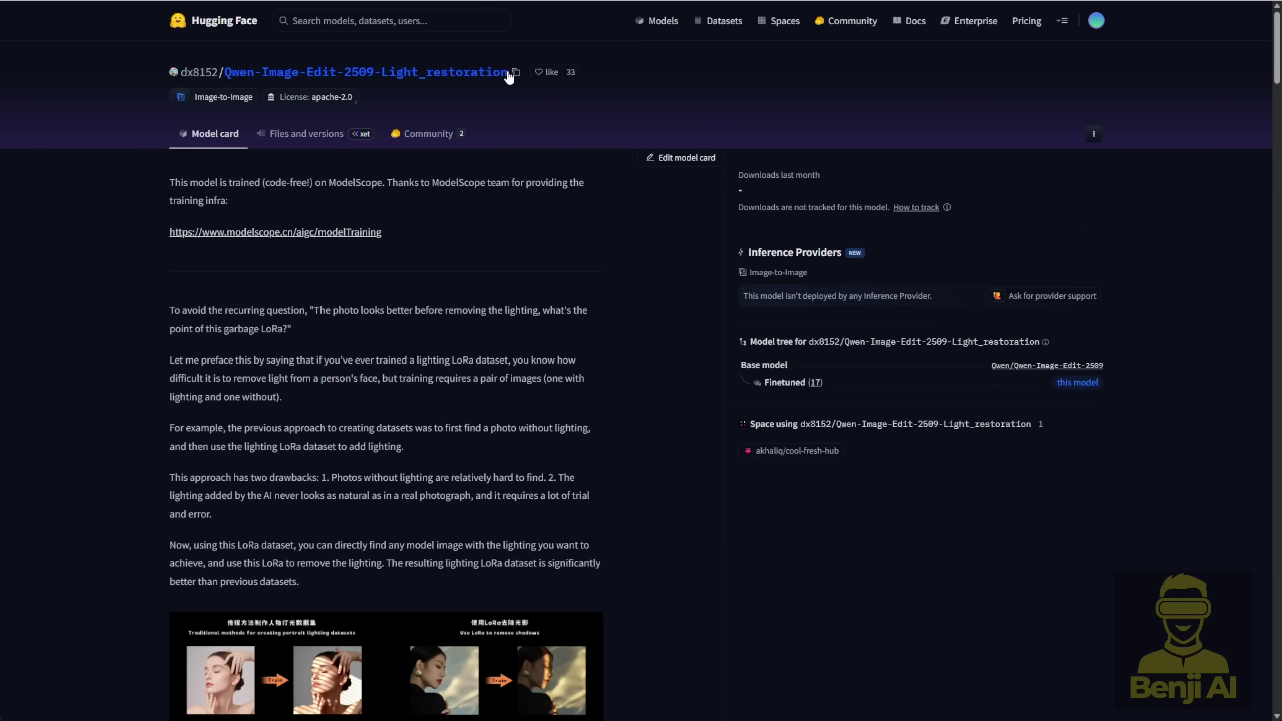
left_click_drag(508, 71, 229, 76)
key("ctrl+c")
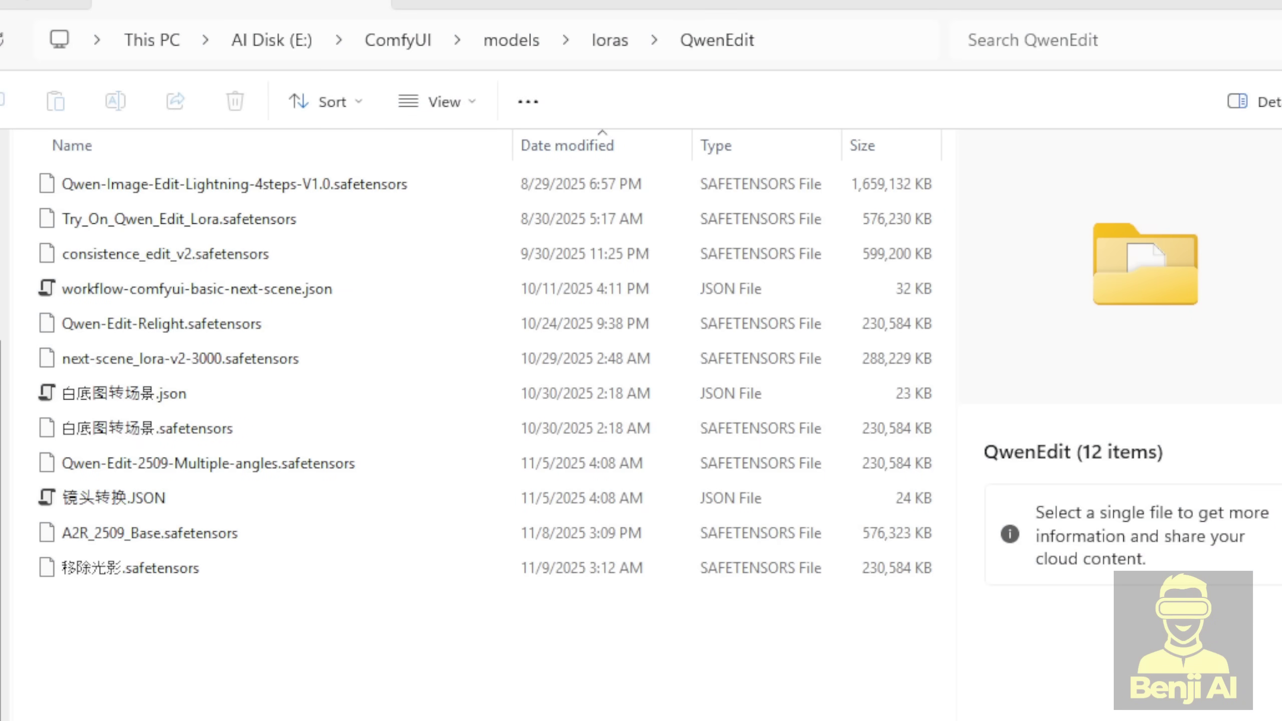
Rename 移除光影.safetensors to Qwen-Image-Edit-2509-Light_restoration.safetensors using the copied name
left_click(98, 569)
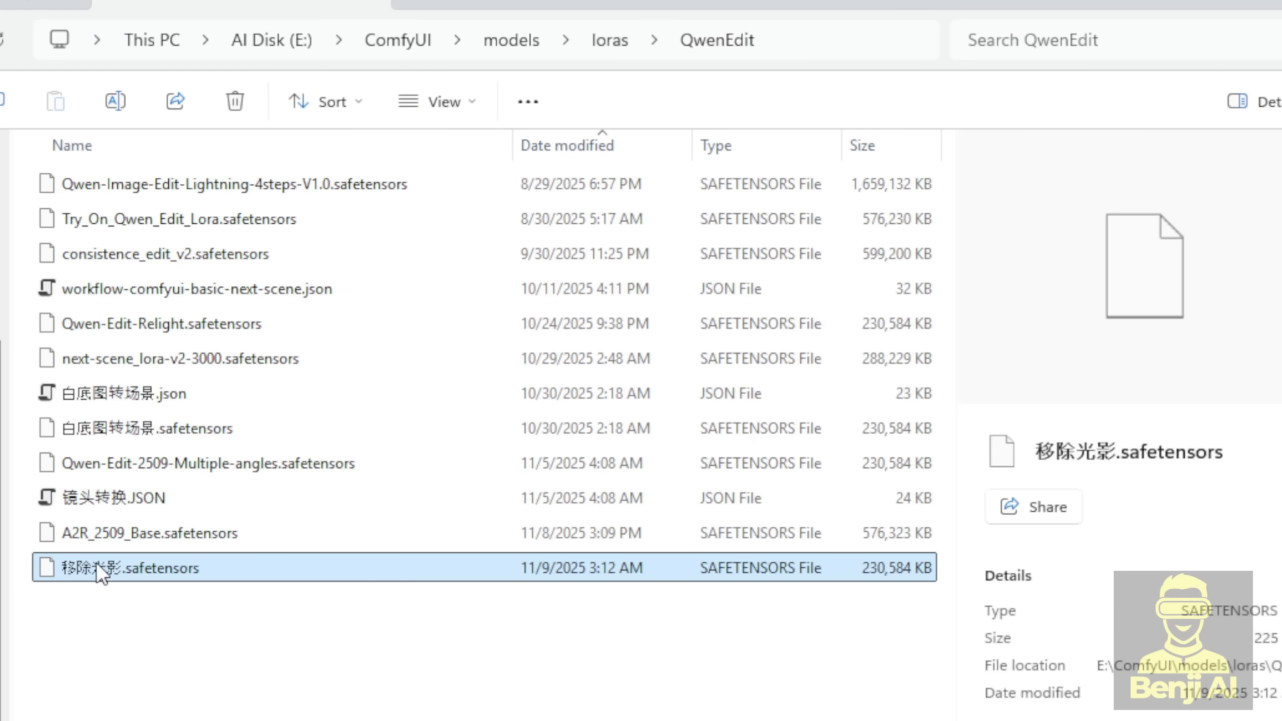
left_click(78, 569)
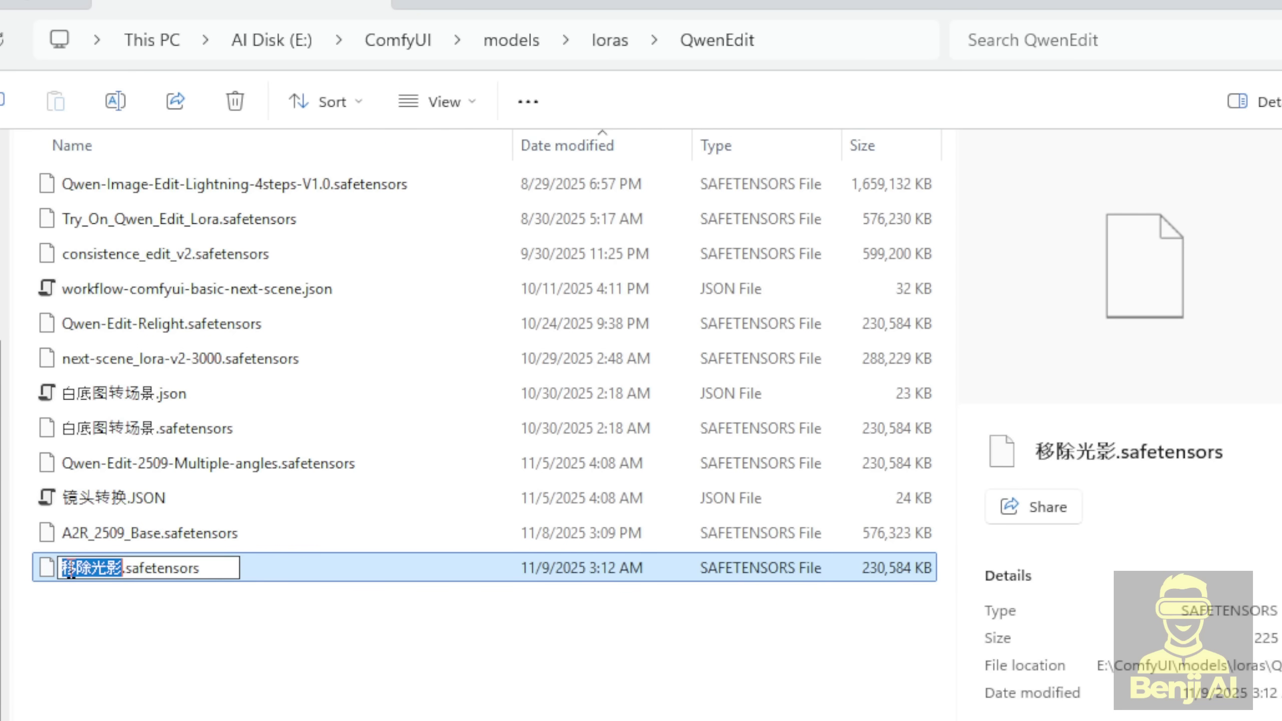
key("ctrl+v")
key("Return")
left_click(227, 707)
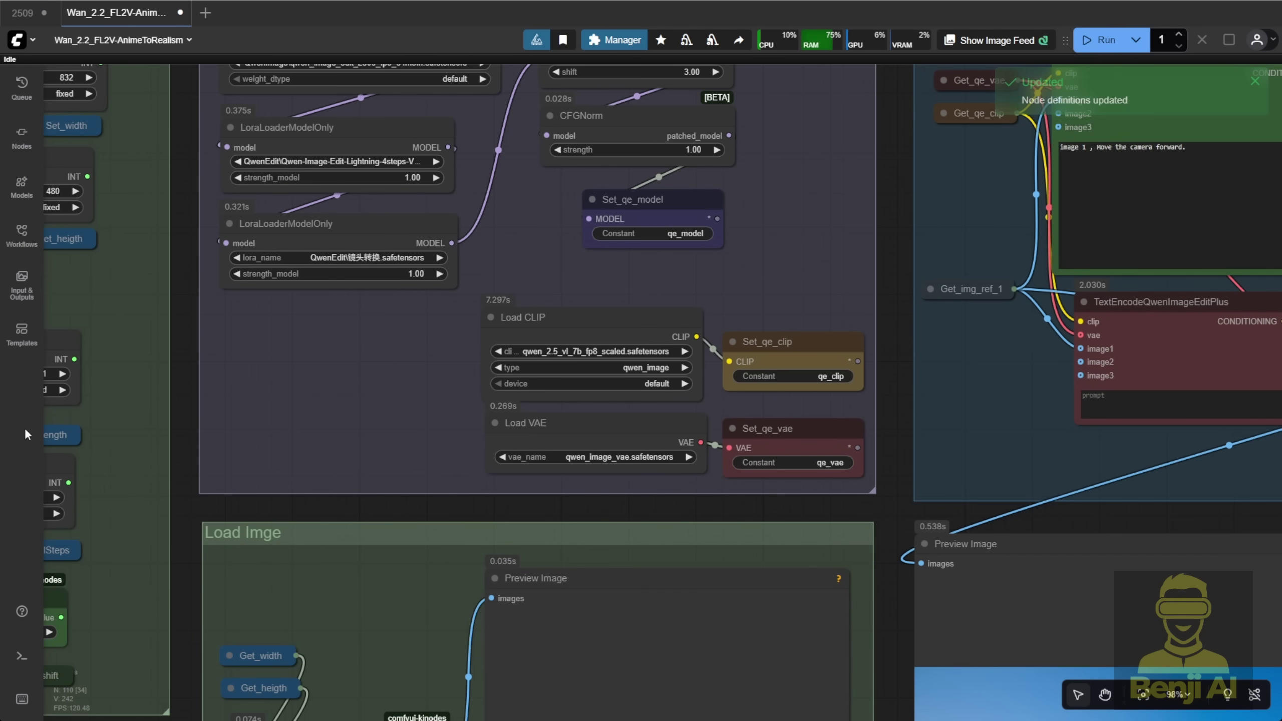
Set the second LoraLoaderModelOnly to Qwen-Edit-2509-Multiple-angles
left_click(380, 257)
type("qwene")
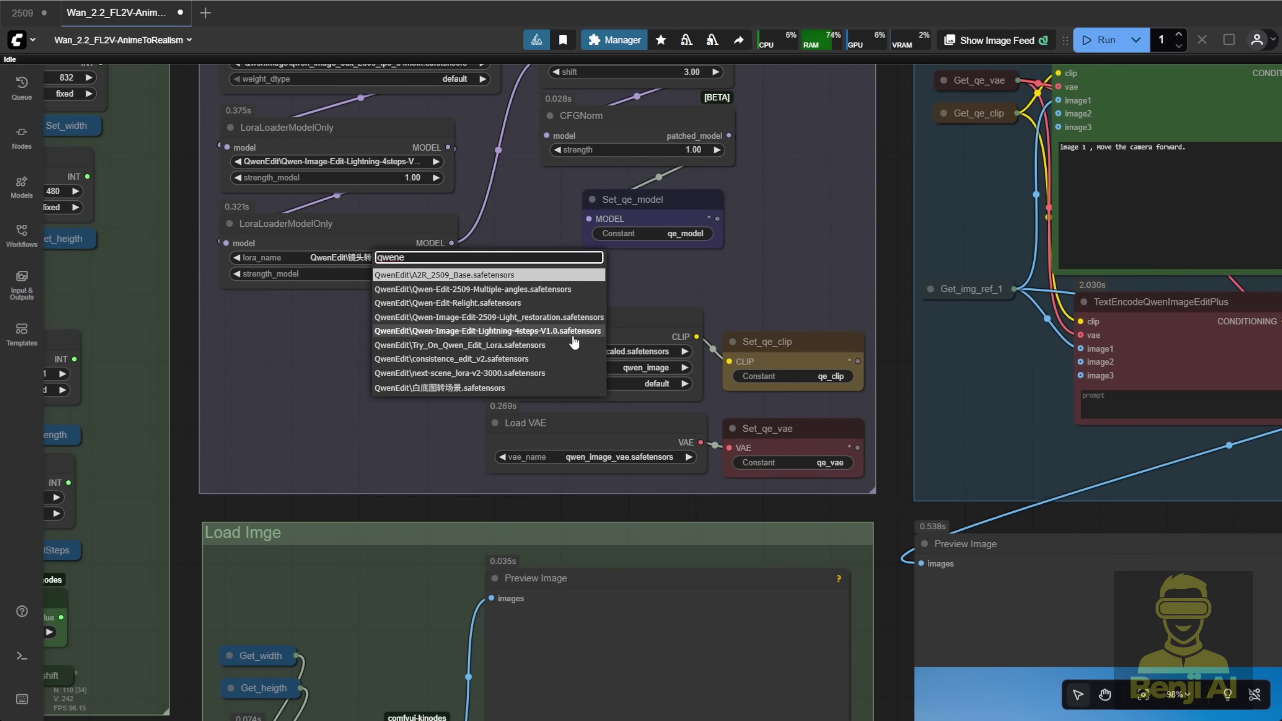
left_click(525, 290)
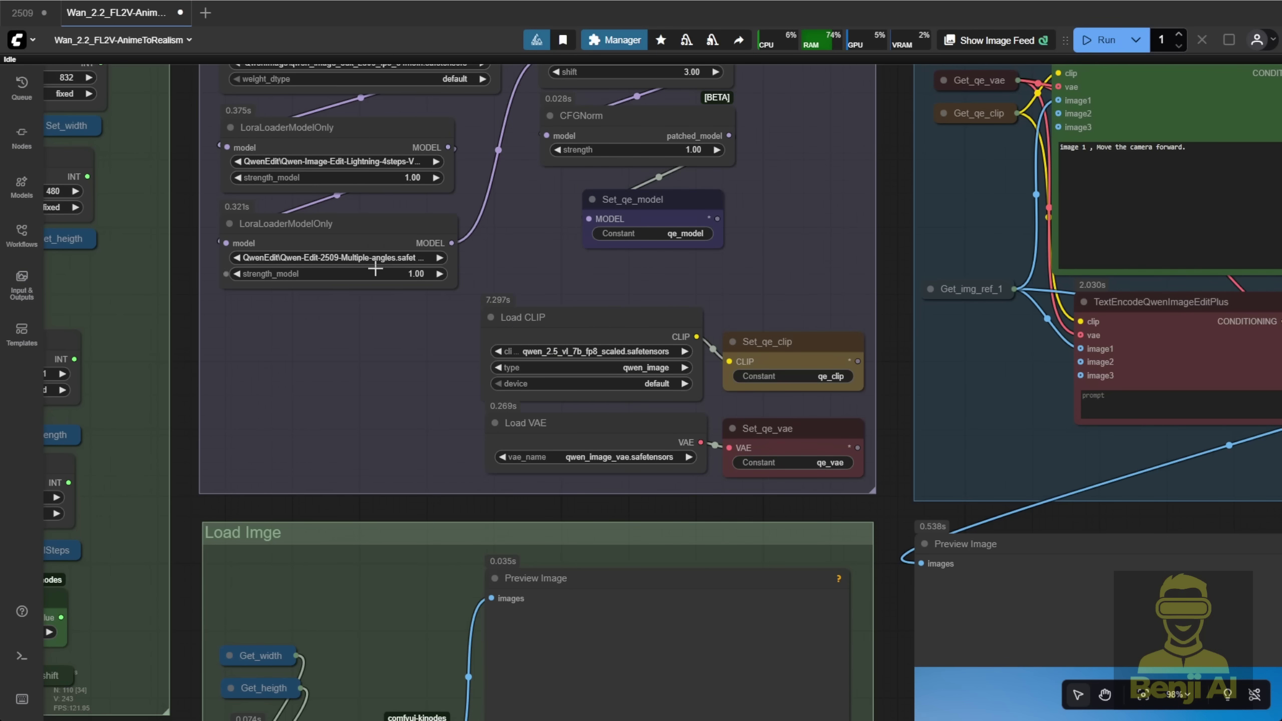
Duplicate that loader and set the copy to Qwen-Image-Edit-2509-Light_restoration
left_click(370, 224)
key("ctrl+c")
left_click(257, 335)
key("ctrl+v")
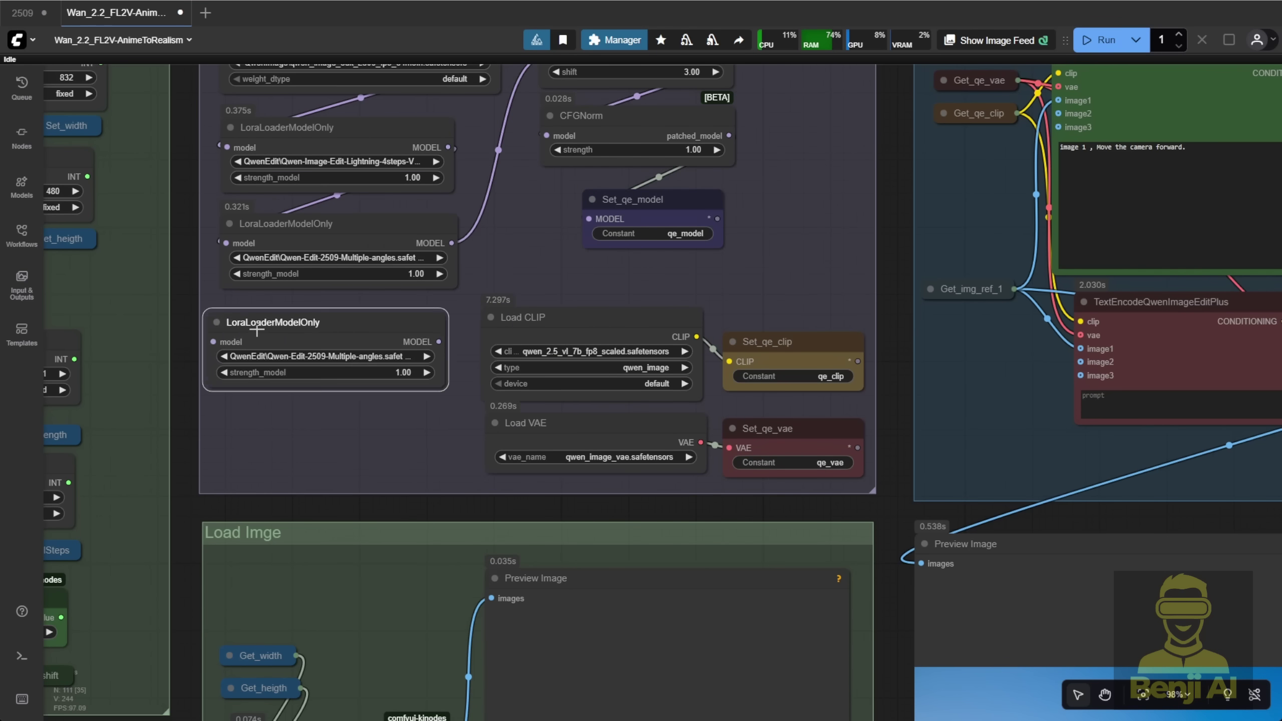
left_click_drag(257, 331, 262, 331)
left_click(432, 356)
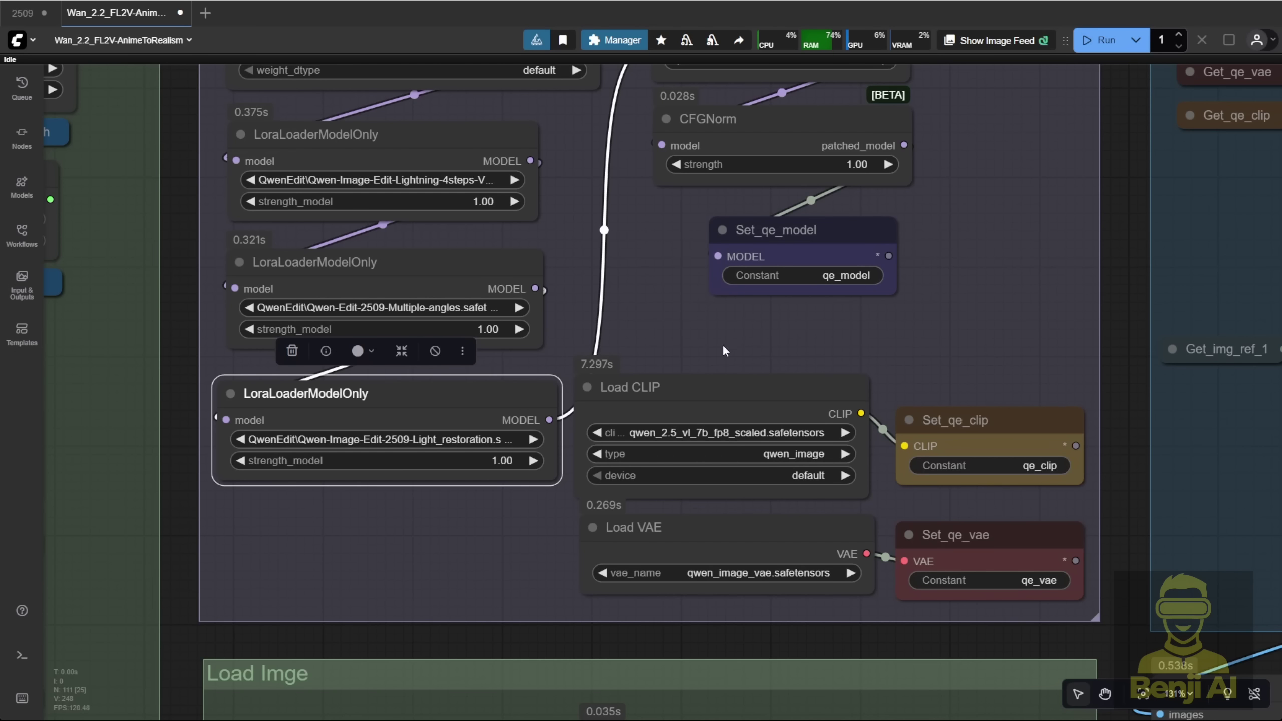
Add the line 移除光影,使用柔和光线对图片进行重新照明 to the prompt
scroll(724, 351, "right", 10)
left_click(729, 229)
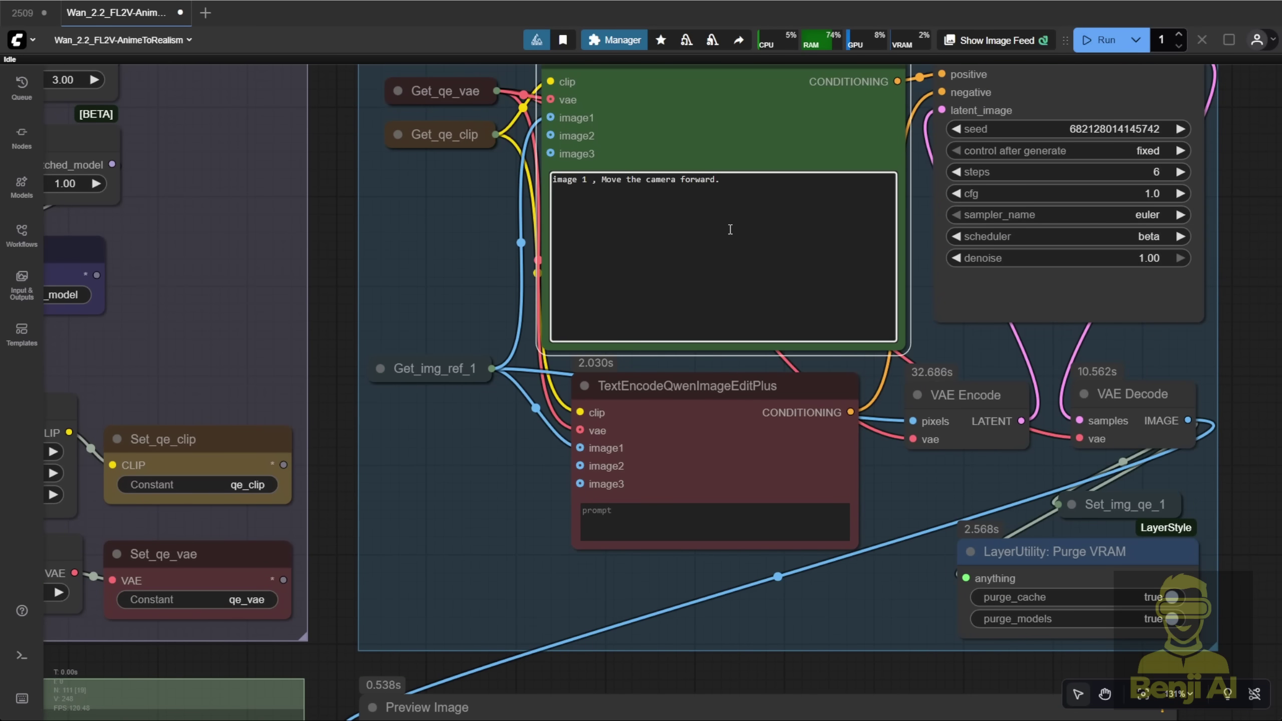
key("Return")
key("Return")
key("ctrl+v")
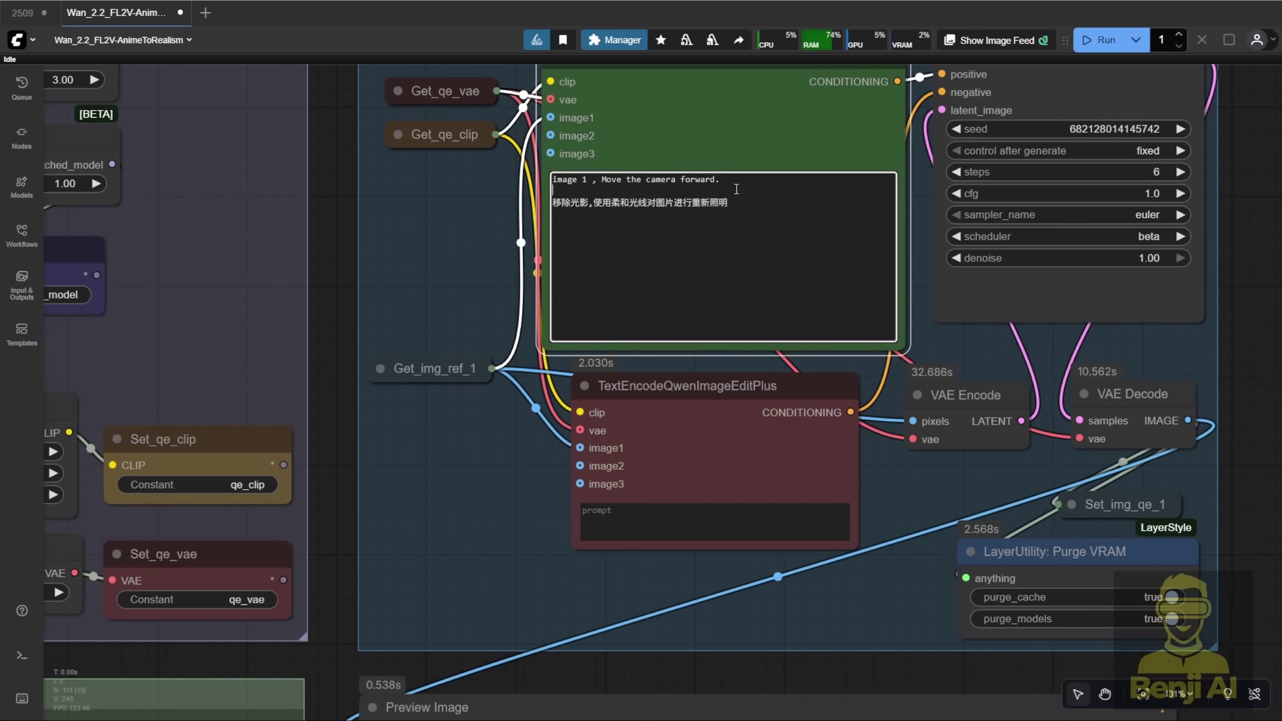
Remove the blank prompt line, run the workflow, and frame the input and output previews
key("BackSpace")
left_click(1102, 40)
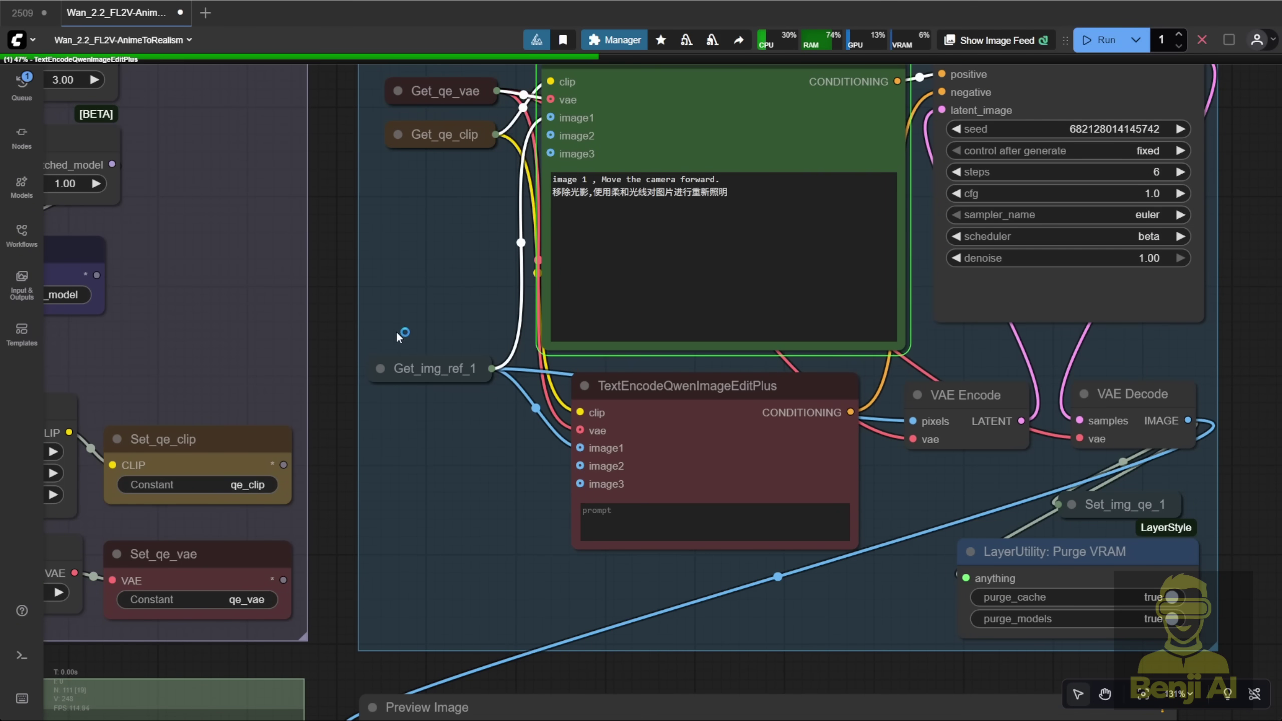
scroll(398, 336, "down", 4)
left_click_drag(356, 406, 707, 141)
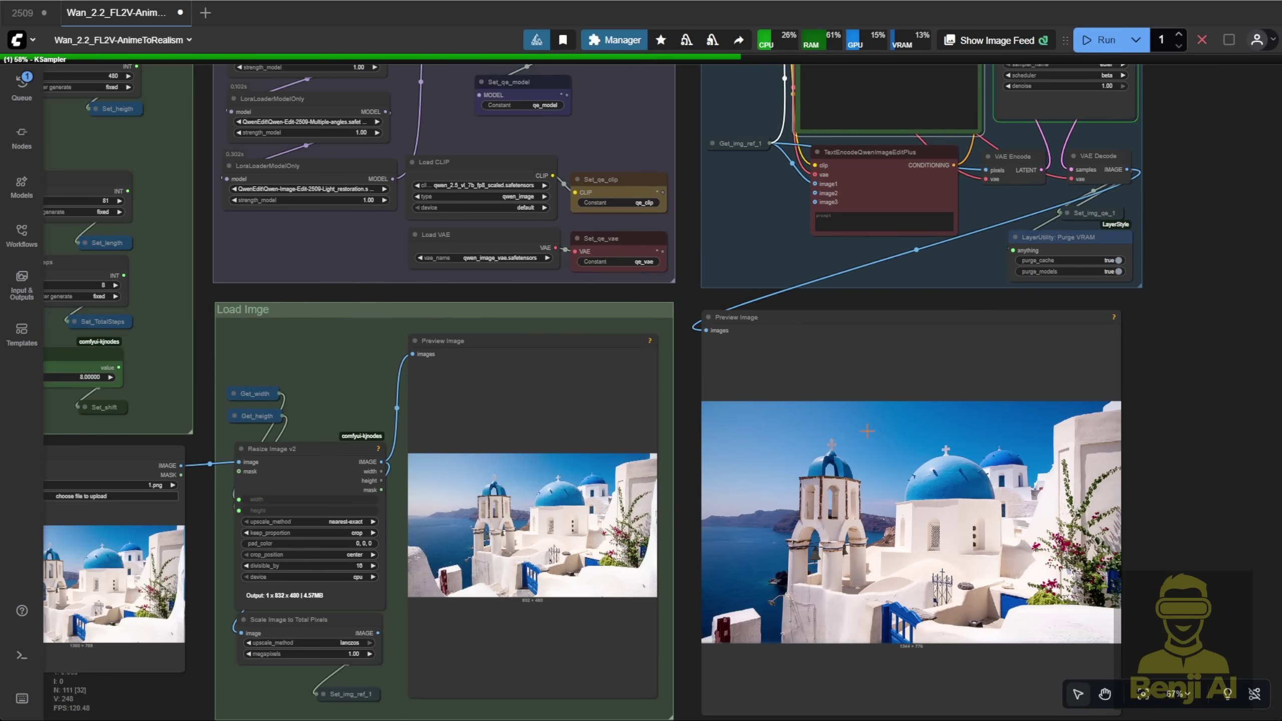
scroll(851, 478, "down", 1)
left_click_drag(1178, 494, 1189, 415)
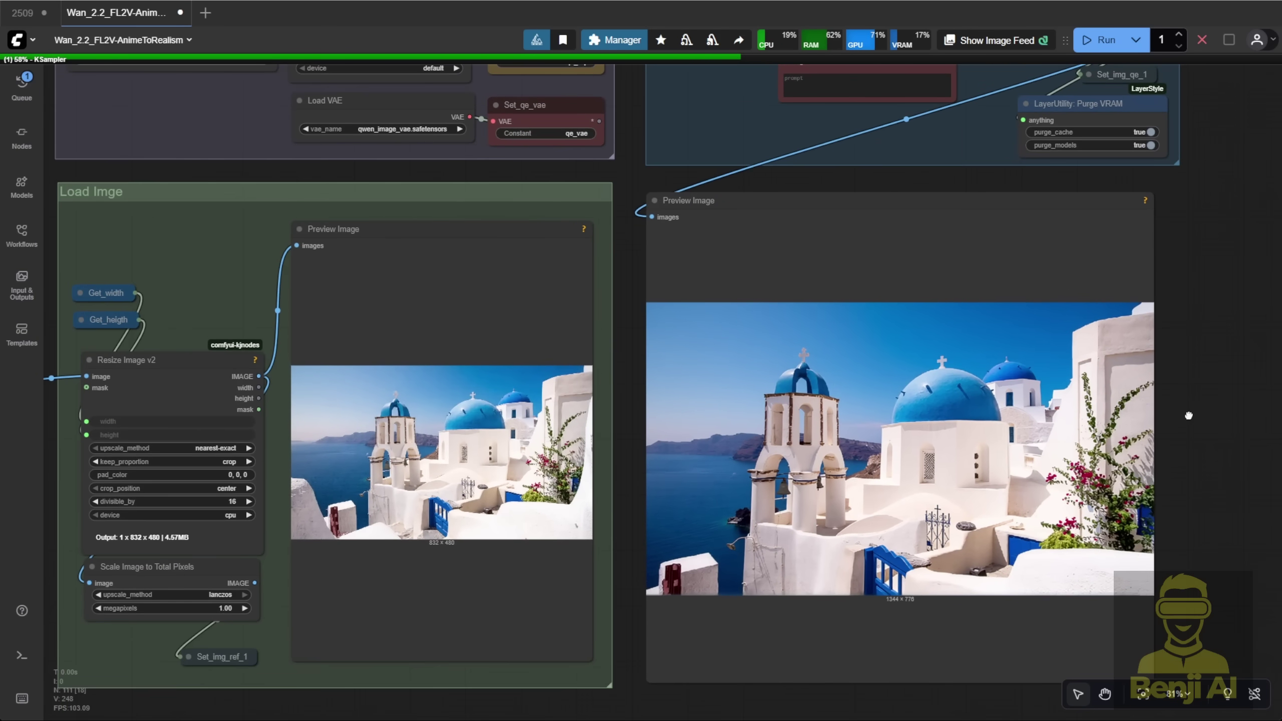
scroll(1024, 431, "down", 3)
left_click_drag(1205, 298, 1184, 358)
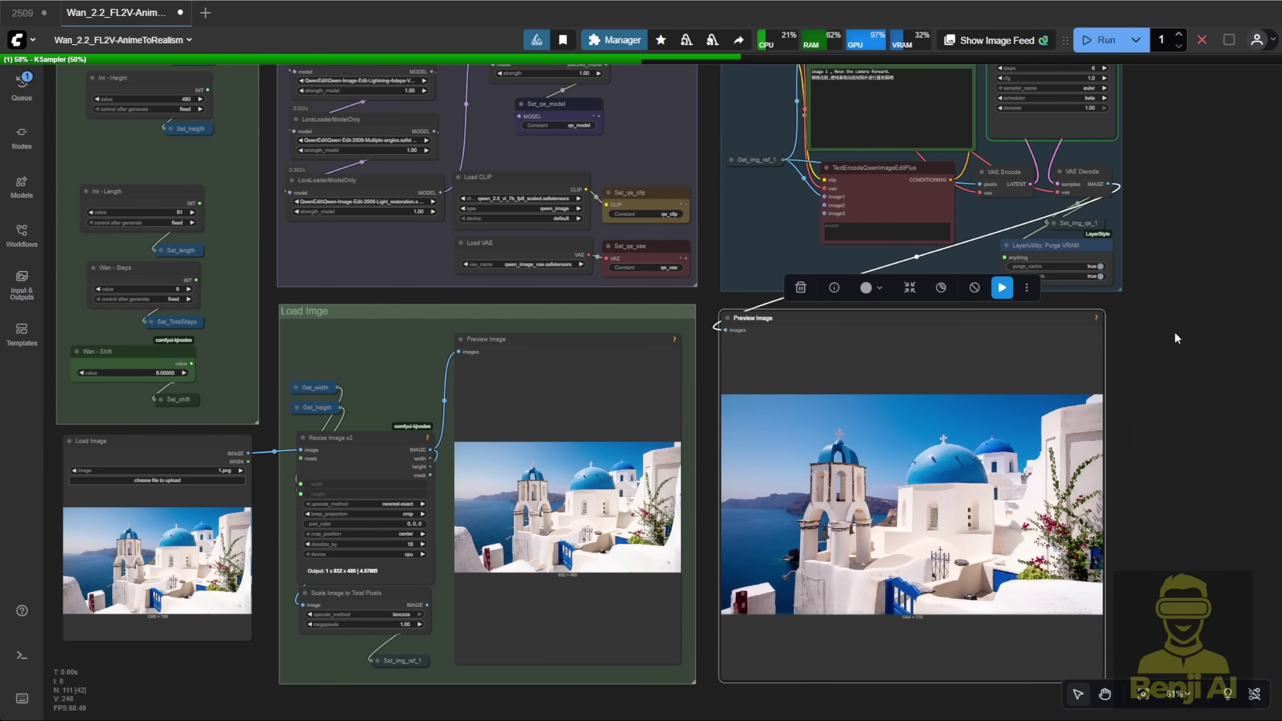
Open and dismiss the context menu of the relit output preview twice
left_click(1176, 336)
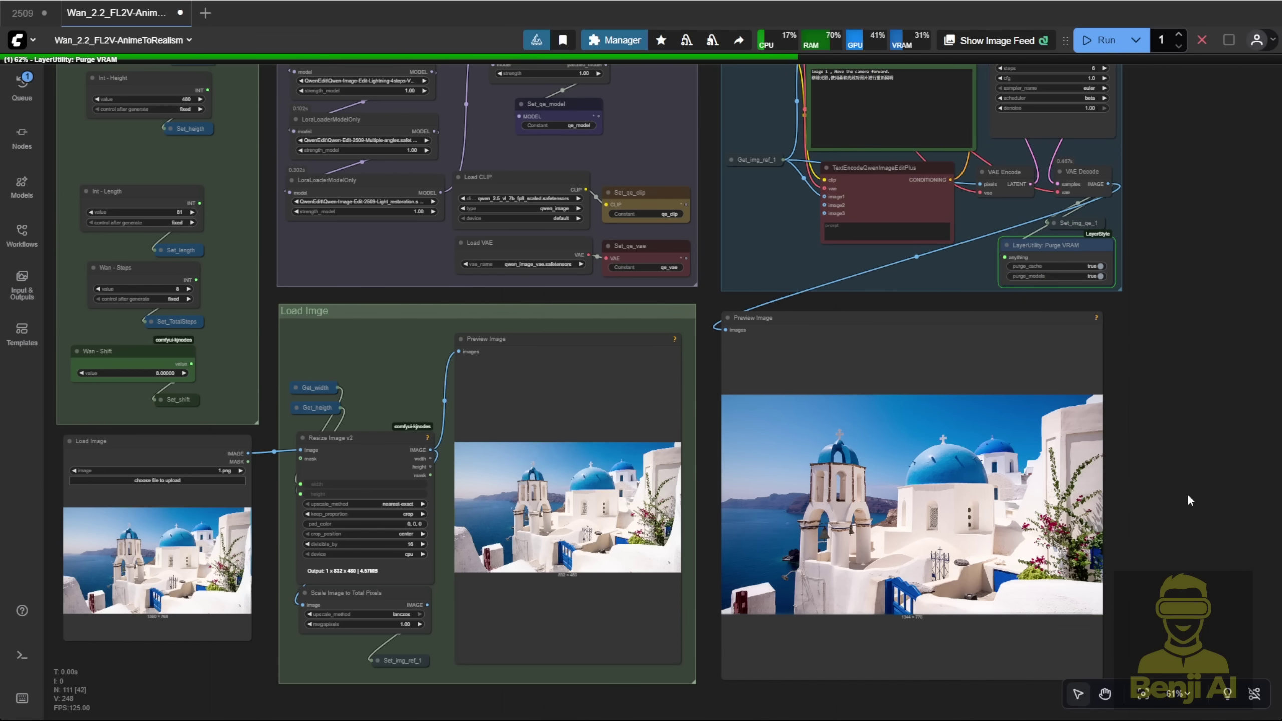
right_click(1032, 462)
left_click(1199, 365)
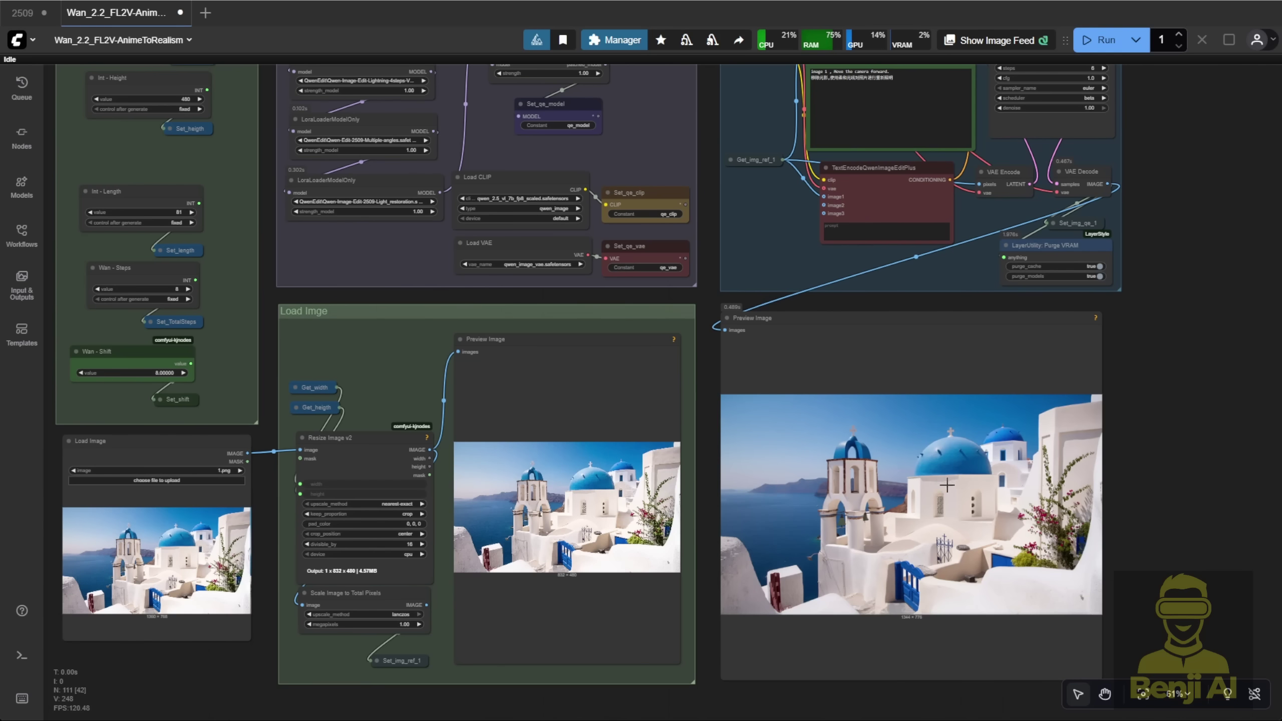
scroll(930, 366, "up", 2)
right_click(689, 394)
left_click(715, 389)
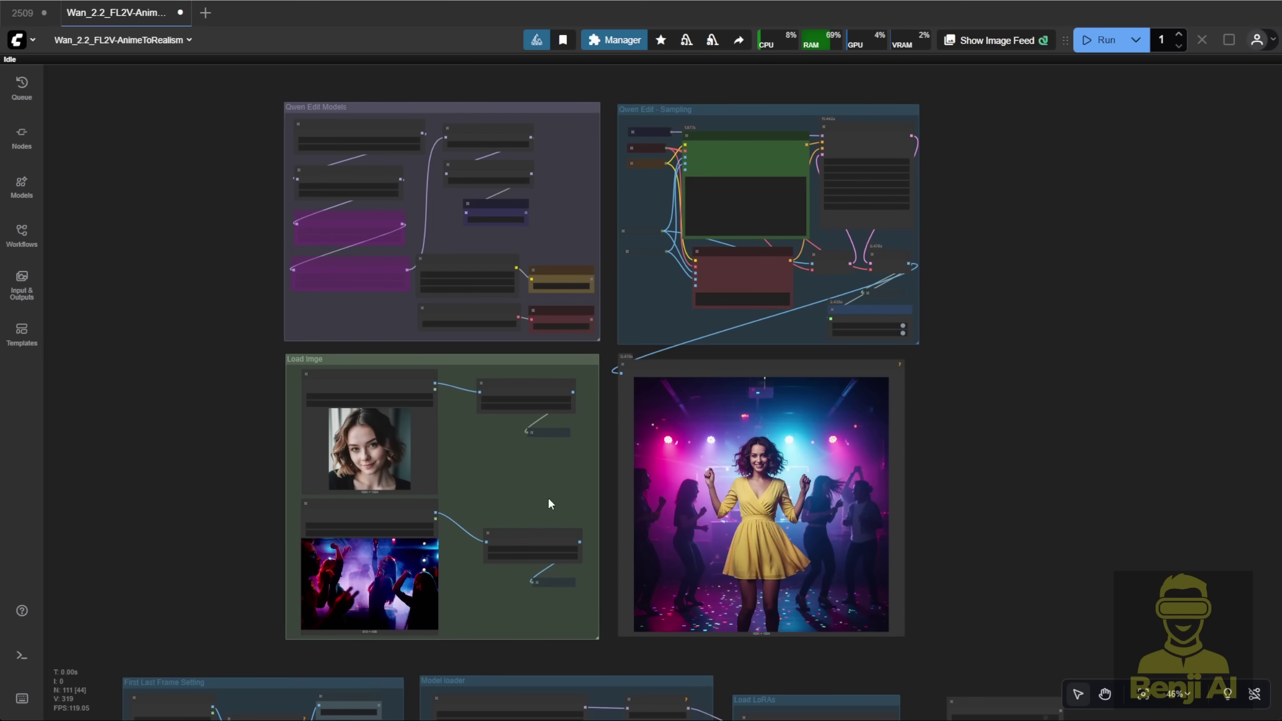
Inspect the dance-floor reference image and its Qwen edit prompt
scroll(548, 497, "up", 3)
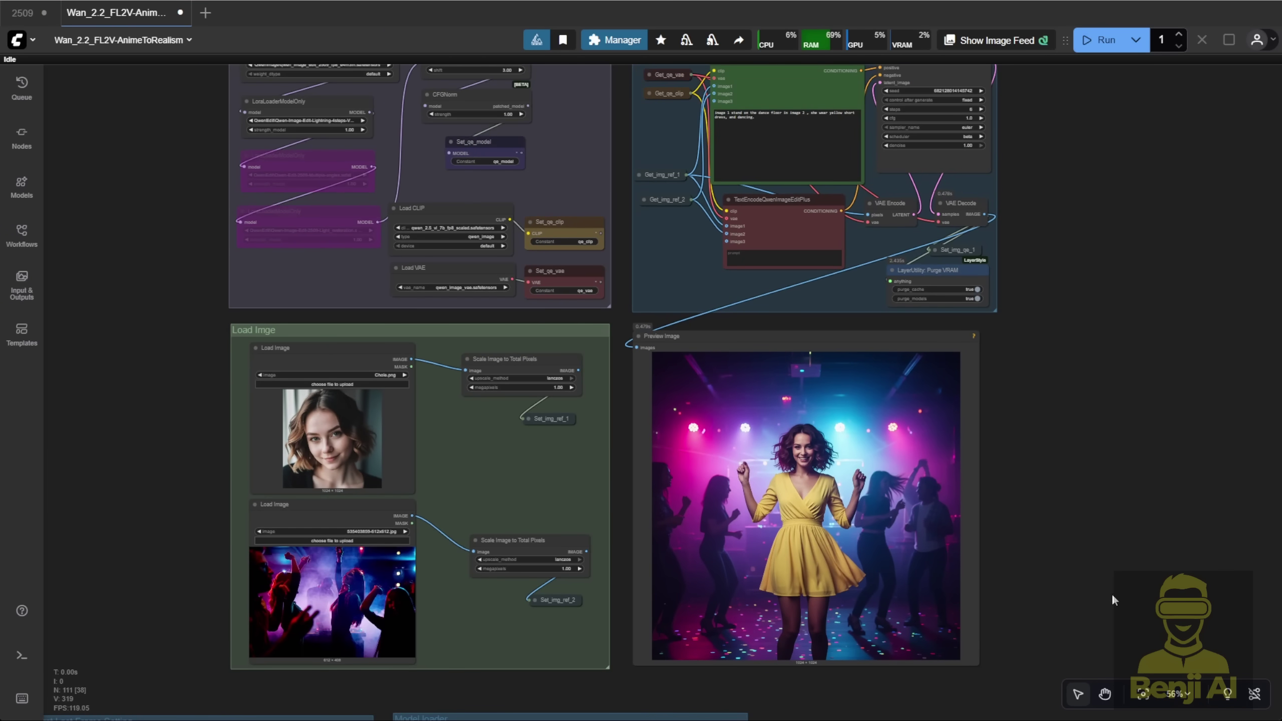
scroll(414, 644, "up", 7)
left_click(214, 466)
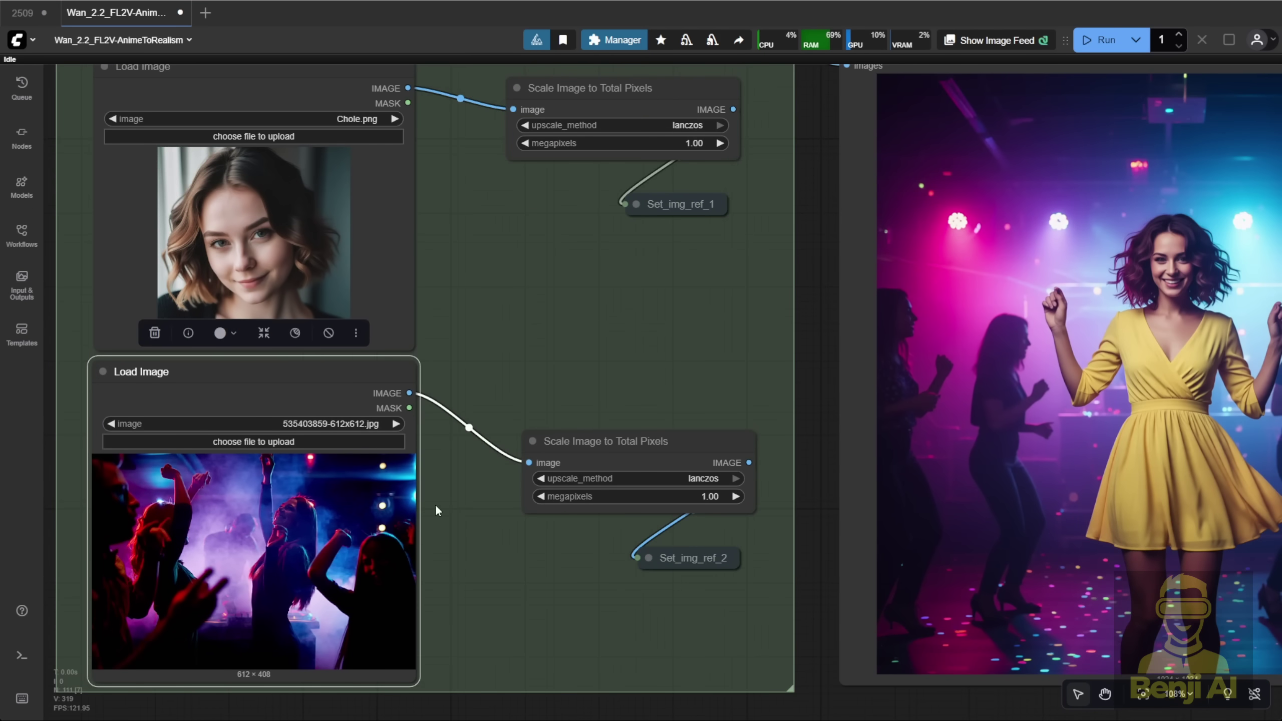
scroll(435, 502, "down", 3)
left_click_drag(1076, 218, 1085, 584)
left_click(742, 209)
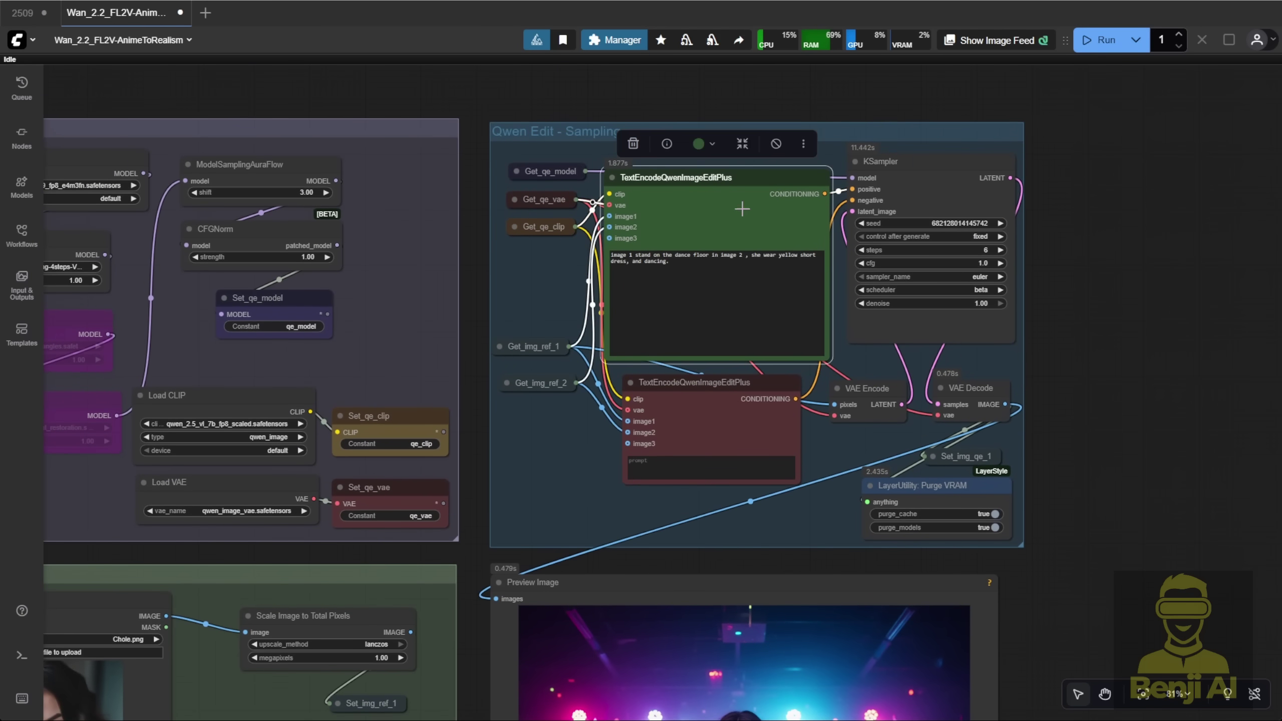
Zoom into the Qwen Edit Models group and select the middle LoRA loader
scroll(482, 302, "down", 5)
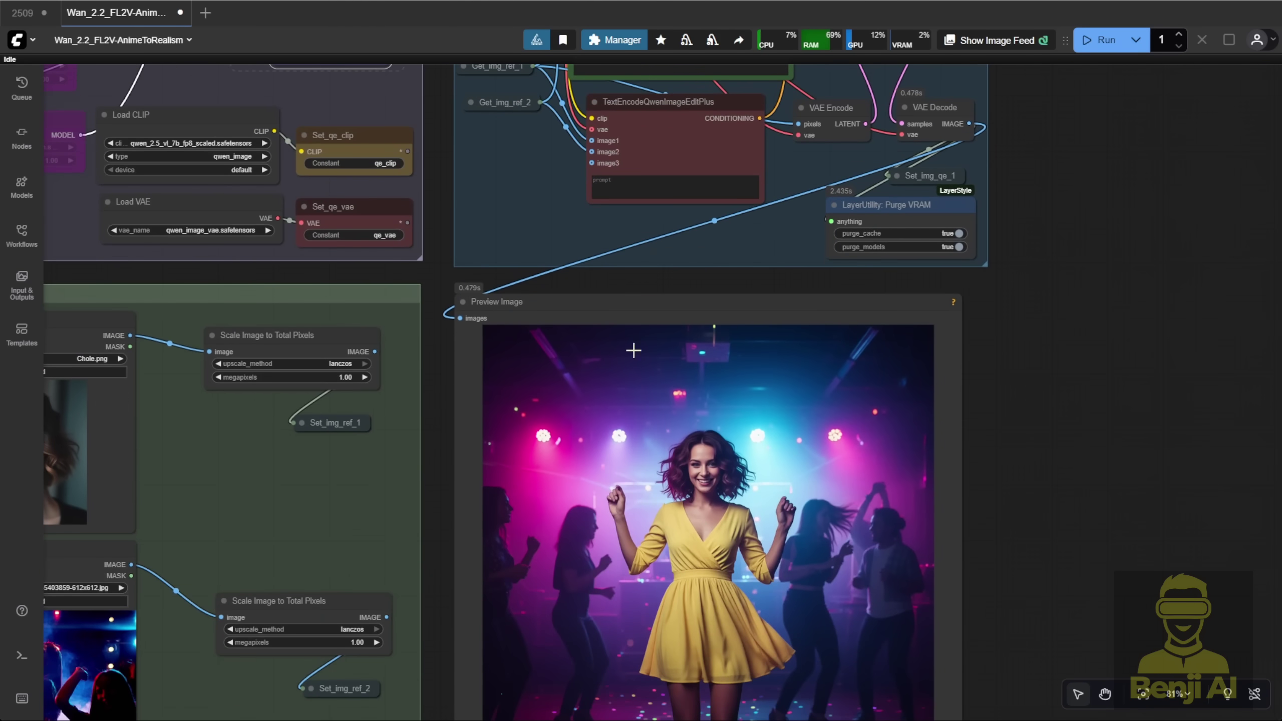
scroll(1110, 332, "down", 3)
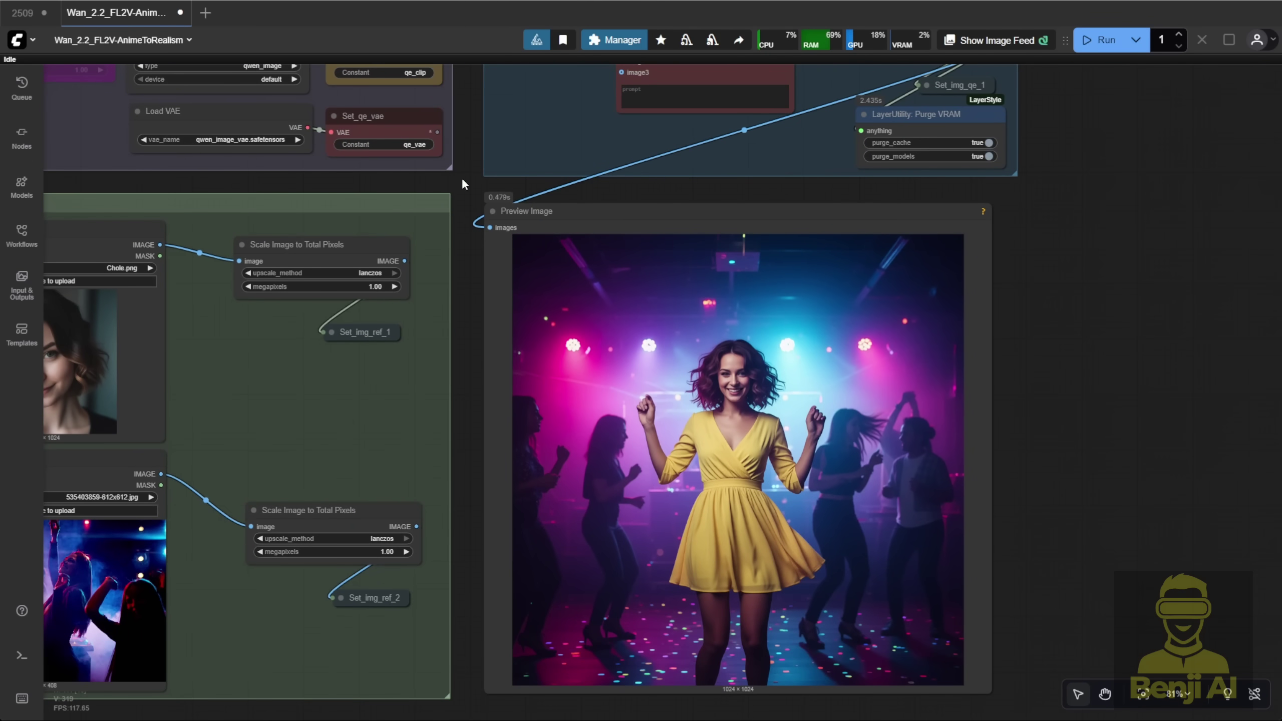
scroll(461, 177, "up", 8)
scroll(334, 327, "up", 6)
left_click(334, 327)
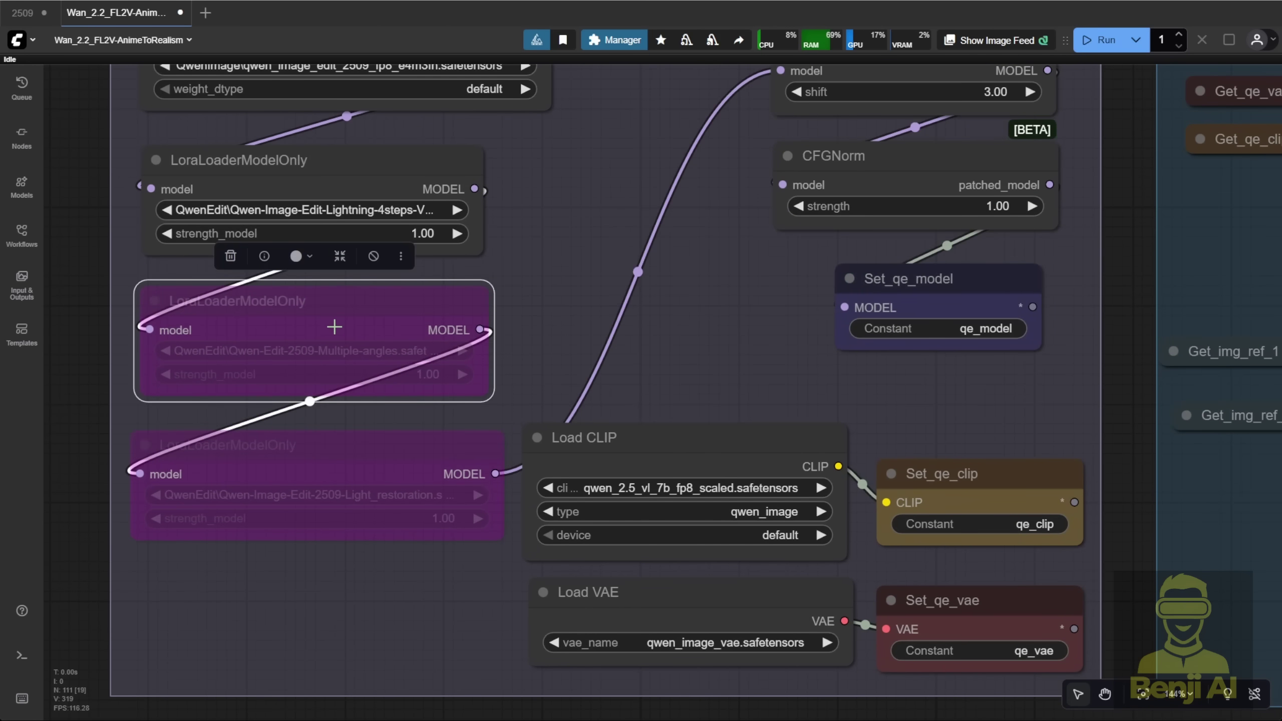
Switch the middle LoRA loader to the next-scene LoRA
left_click(359, 475)
left_click(396, 308)
left_click(407, 350)
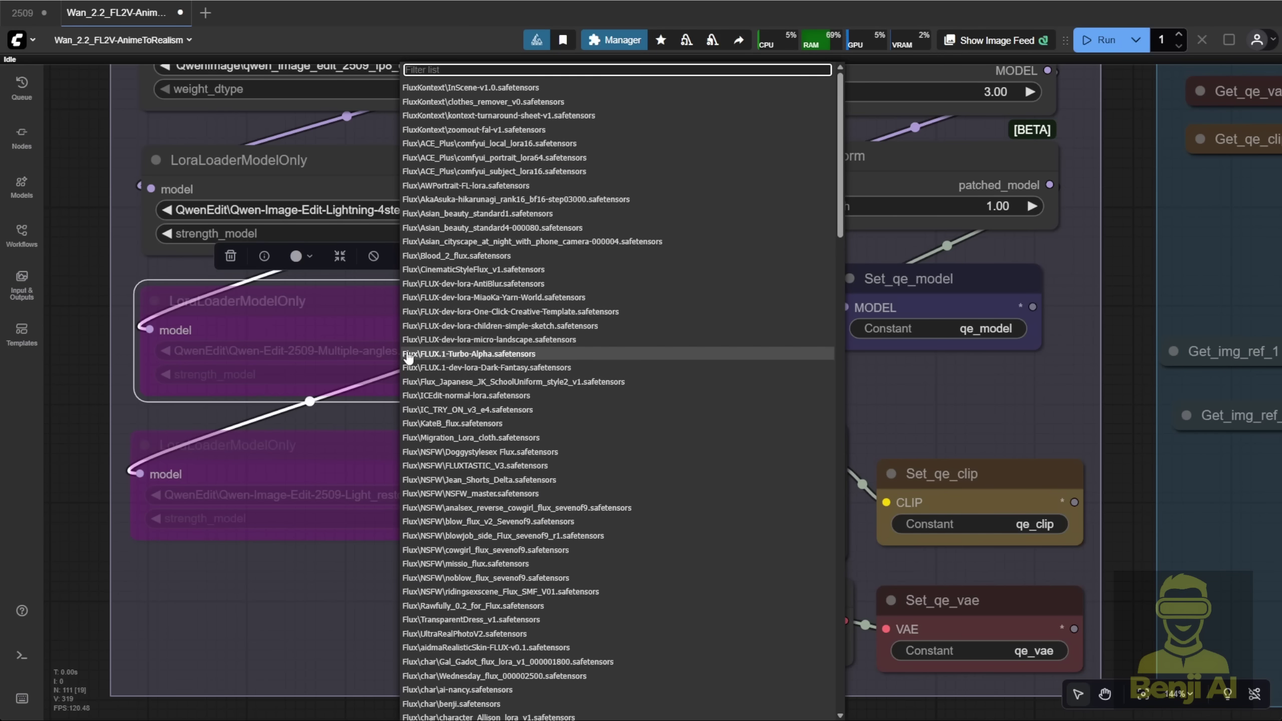
type("nex")
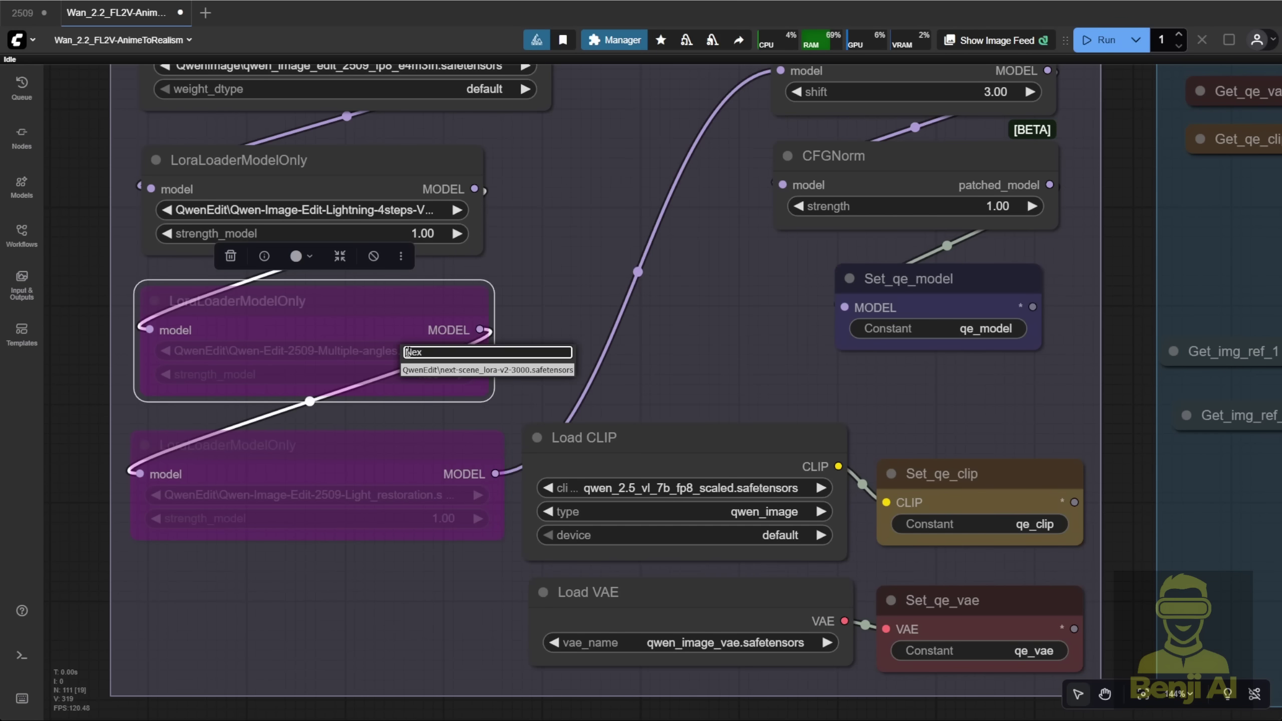
key("Return")
Re-enable the middle and bottom LoRA loaders
right_click(404, 350)
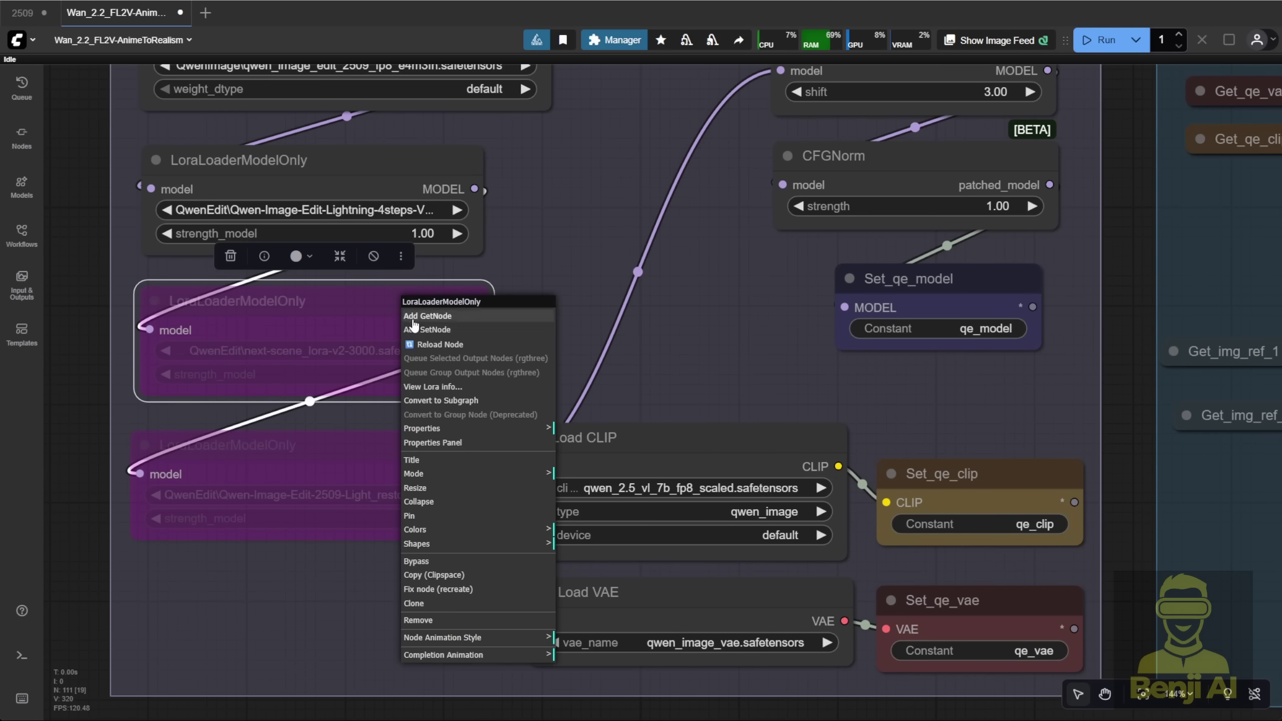
left_click(432, 578)
right_click(389, 468)
left_click(397, 612)
Set the middle loader's LoRA to consistence_edit_v2
left_click(360, 351)
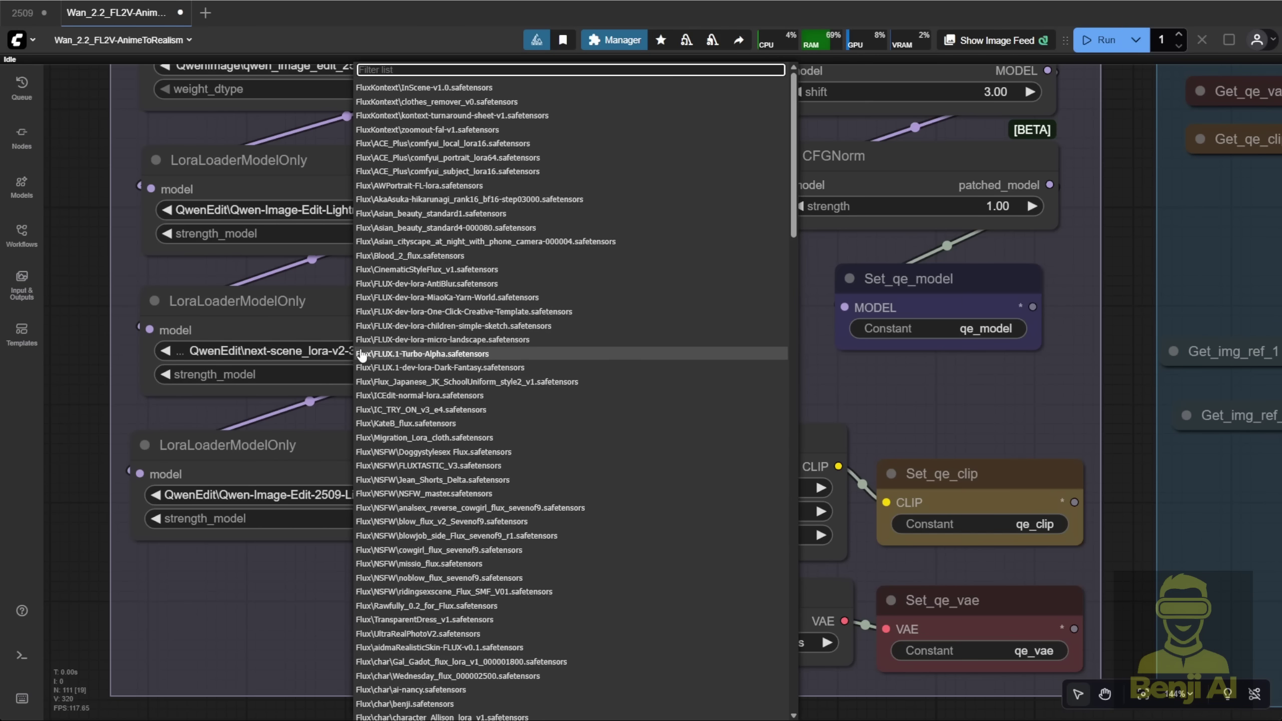
type("con")
key("Return")
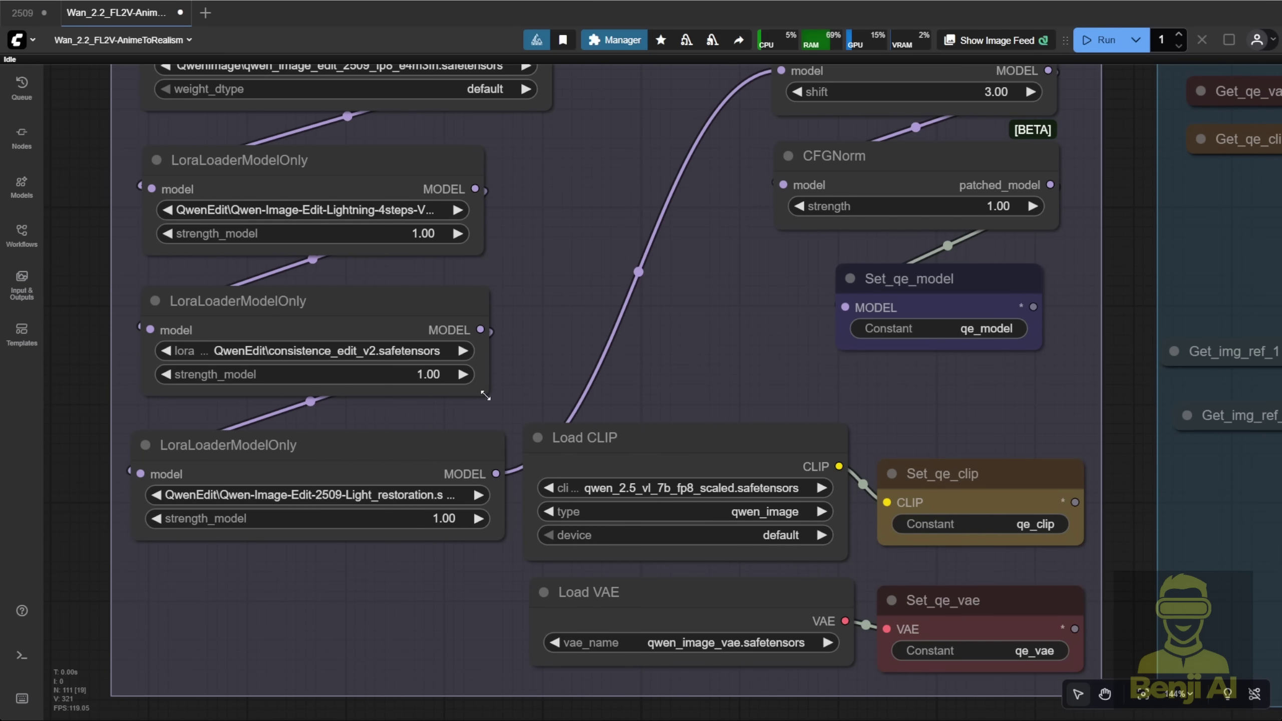
Bypass the Light_restoration LoRA loader and run the workflow again
scroll(516, 427, "down", 10)
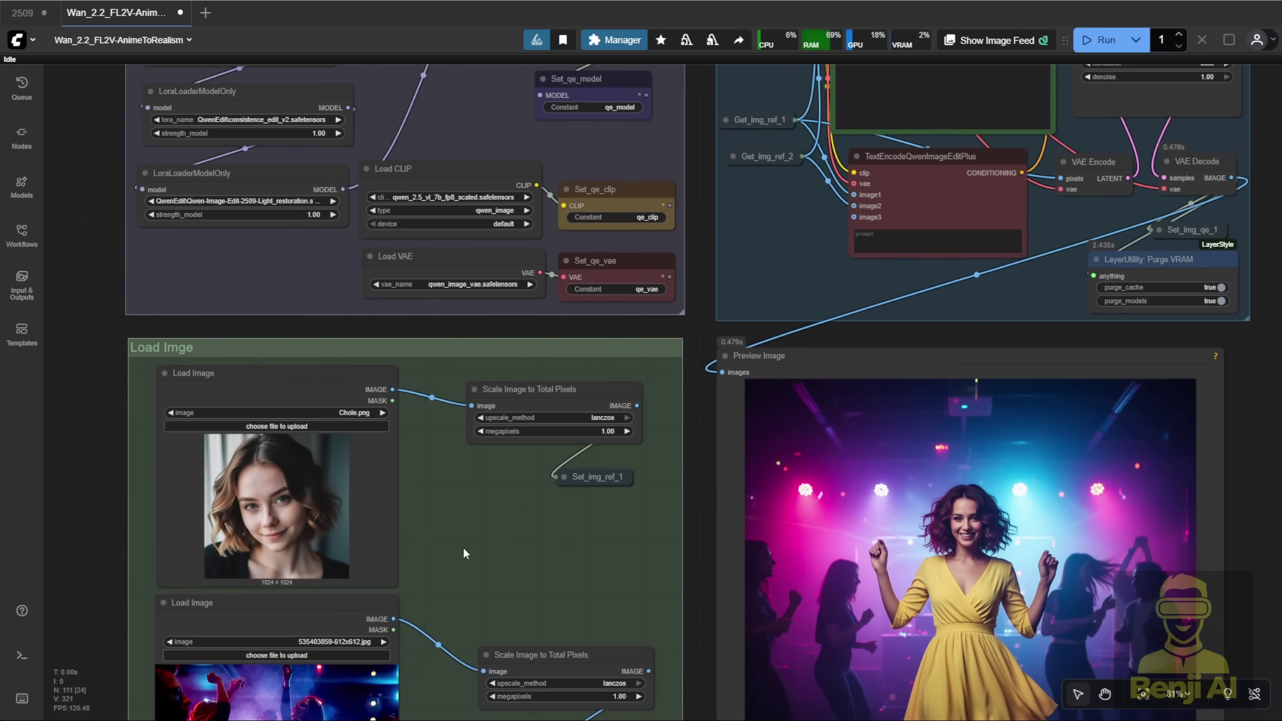
left_click_drag(463, 548, 99, 402)
left_click_drag(895, 255, 1235, 520)
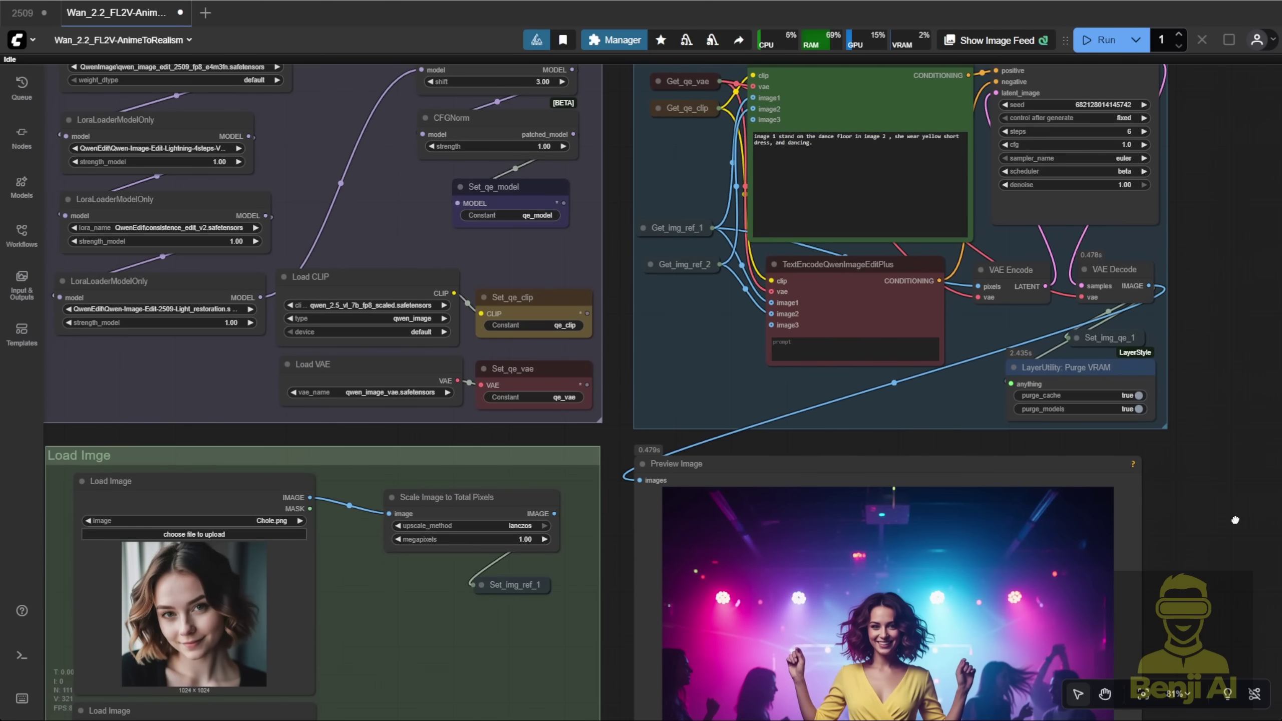
right_click(101, 281)
left_click(165, 537)
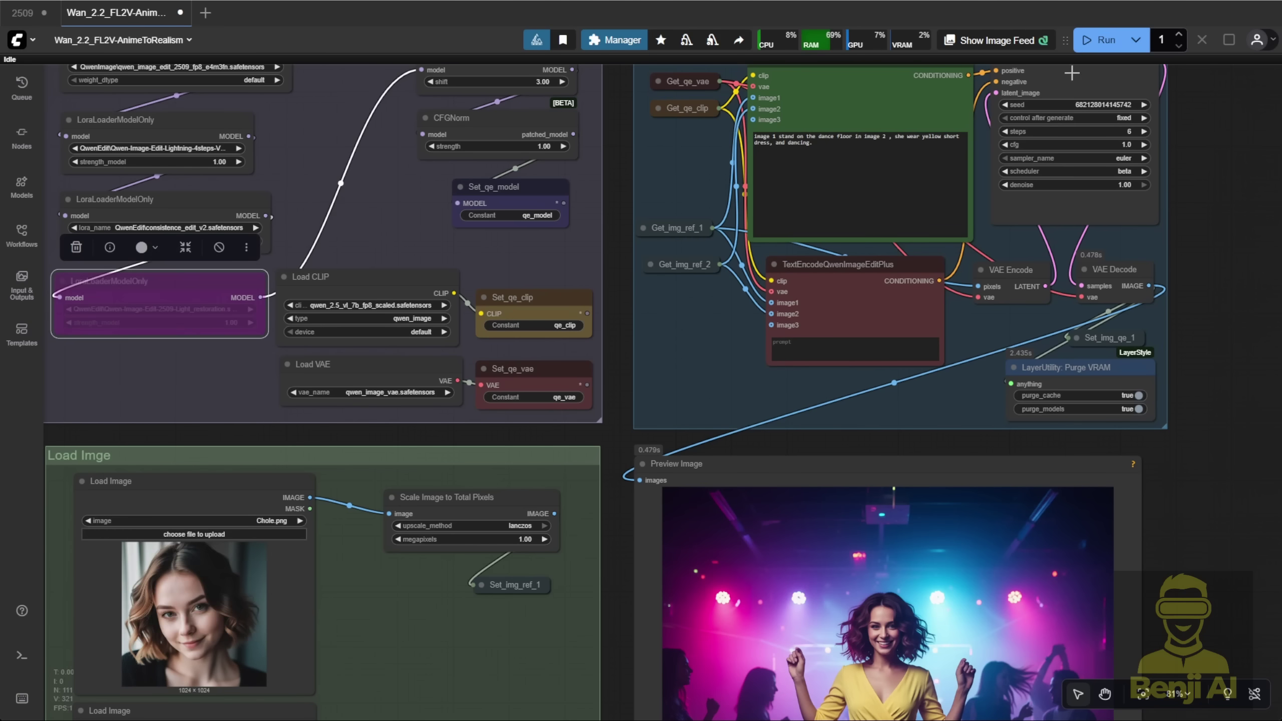
left_click(1108, 42)
Zoom and pan to inspect the finished 1024×1024 preview of the woman in yellow dancing
scroll(1209, 296, "down", 4)
scroll(1210, 297, "right", 3)
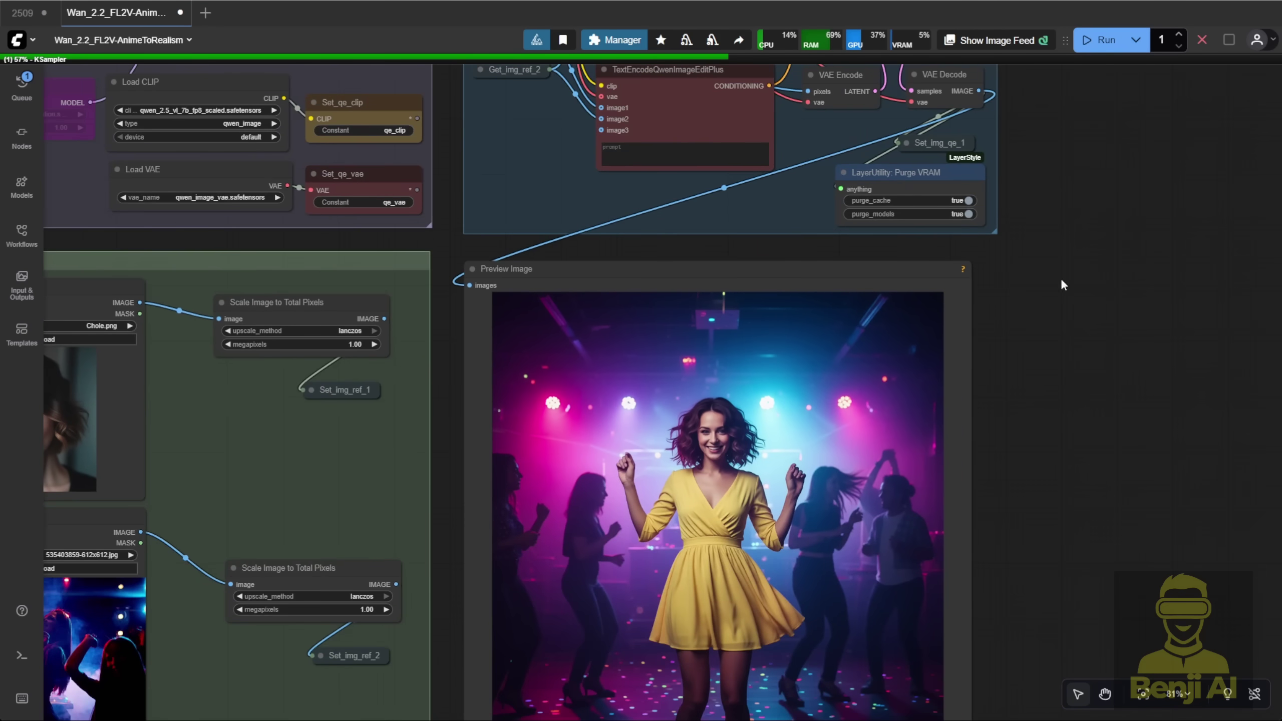
scroll(1061, 278, "down", 2)
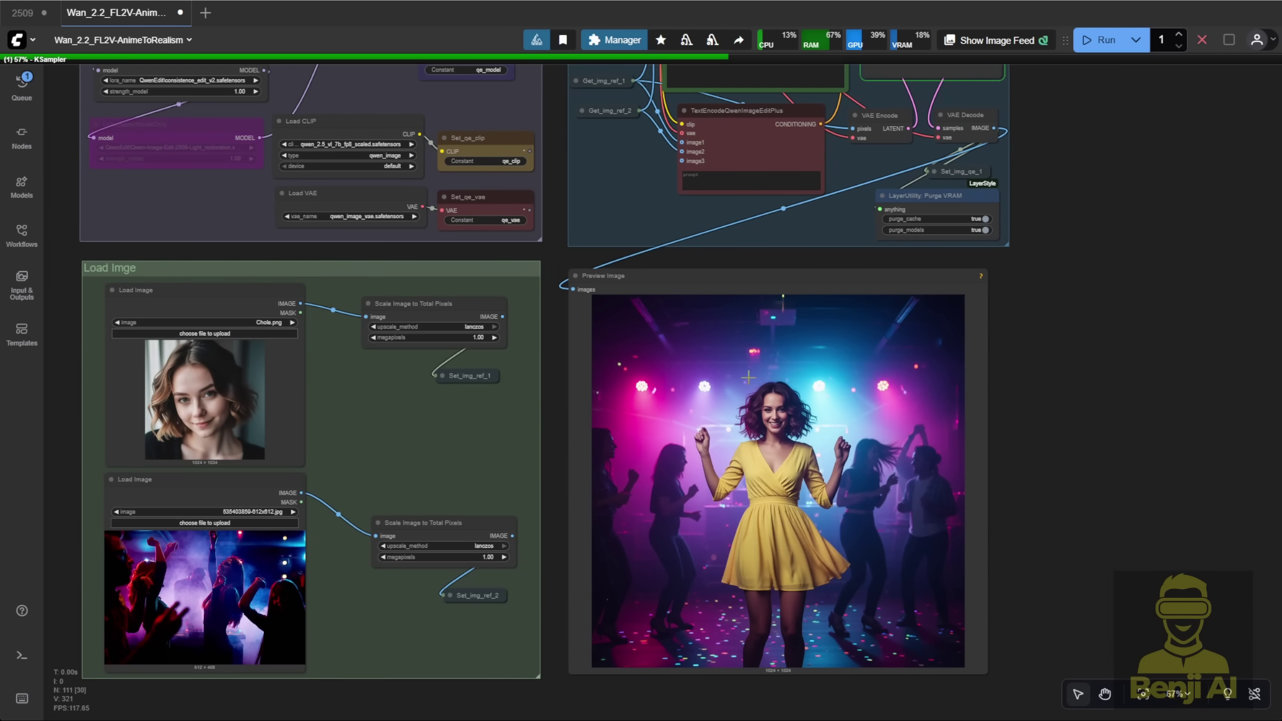
scroll(335, 582, "up", 1)
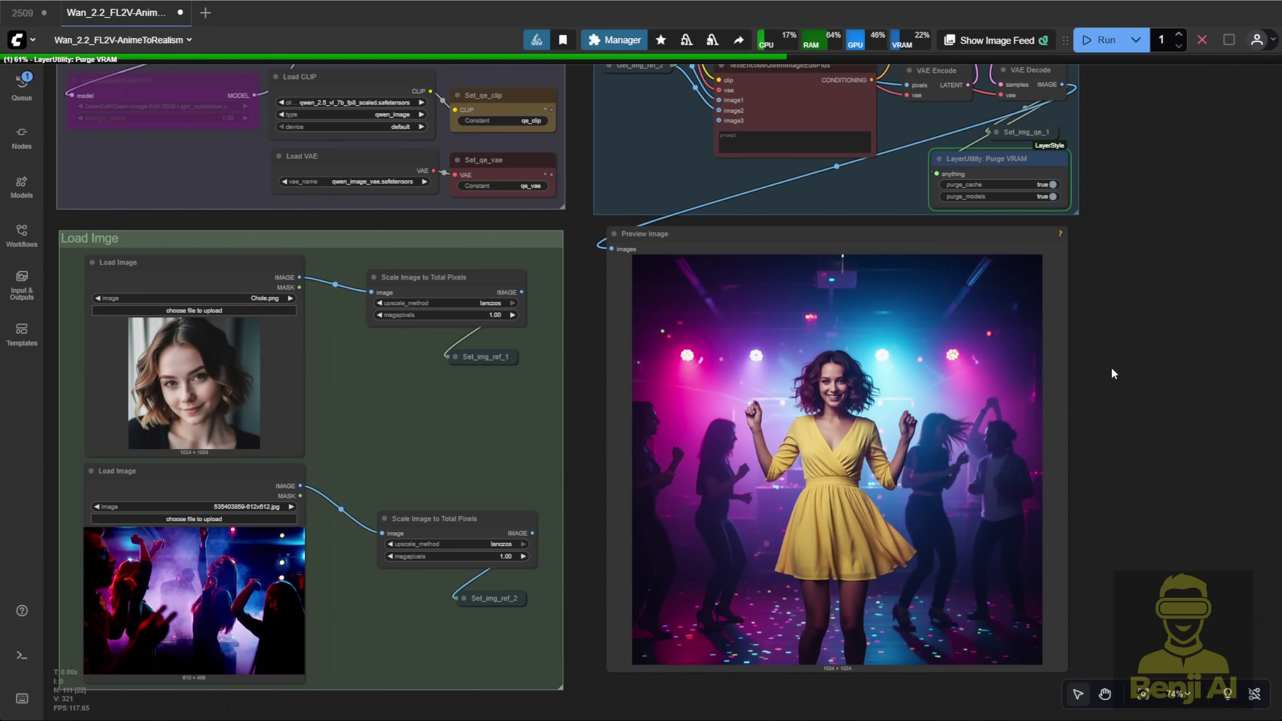
scroll(756, 499, "up", 4)
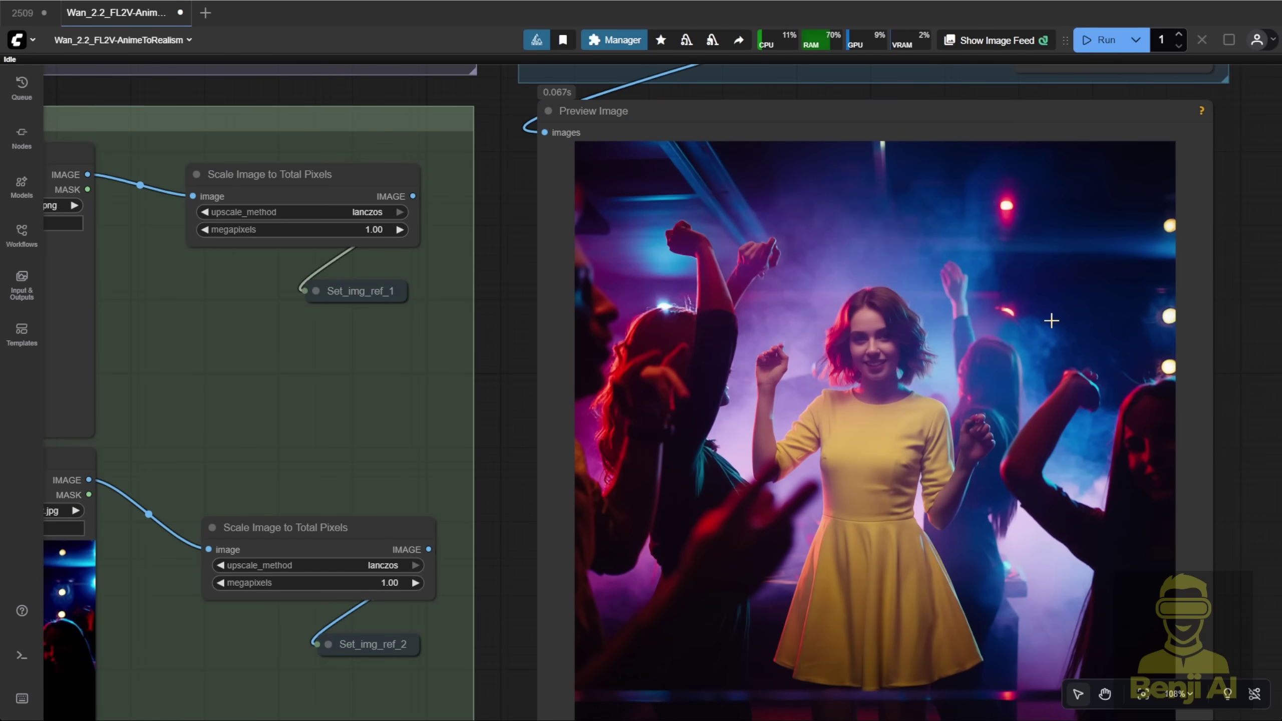
scroll(890, 372, "down", 3)
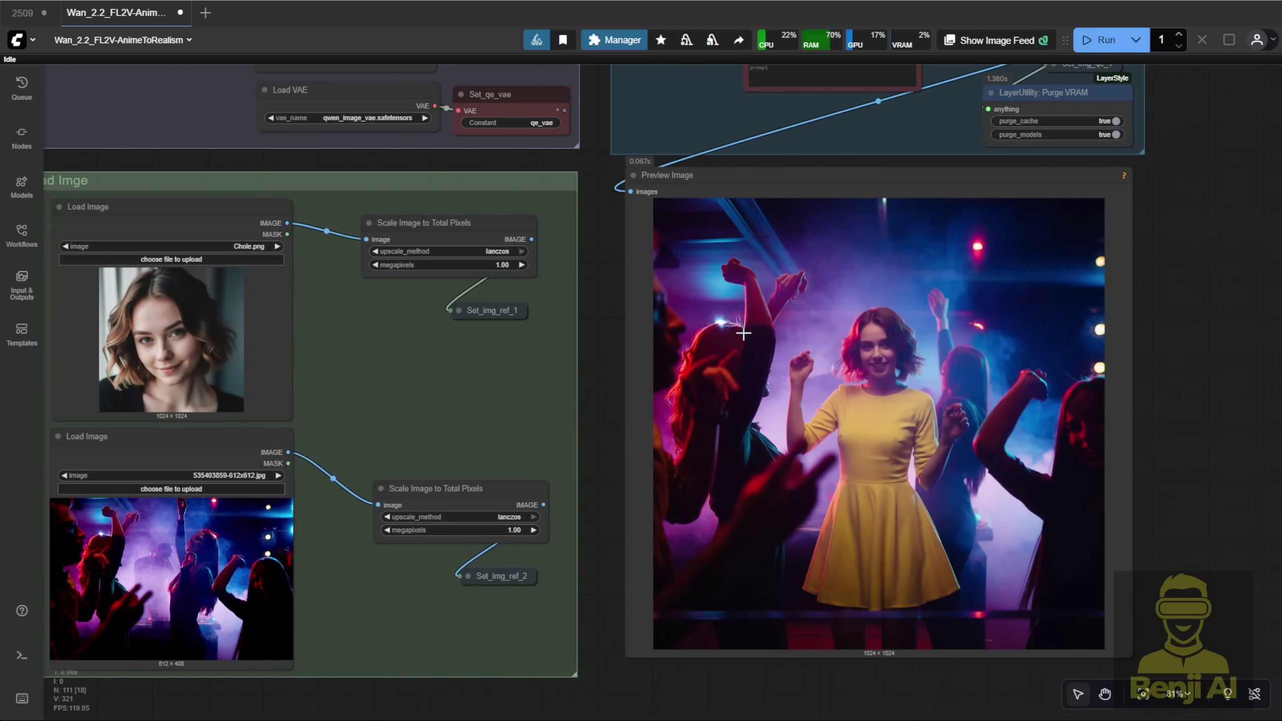
Save the generated dance-floor preview image and paste it into the first Load Image node
left_click(889, 516)
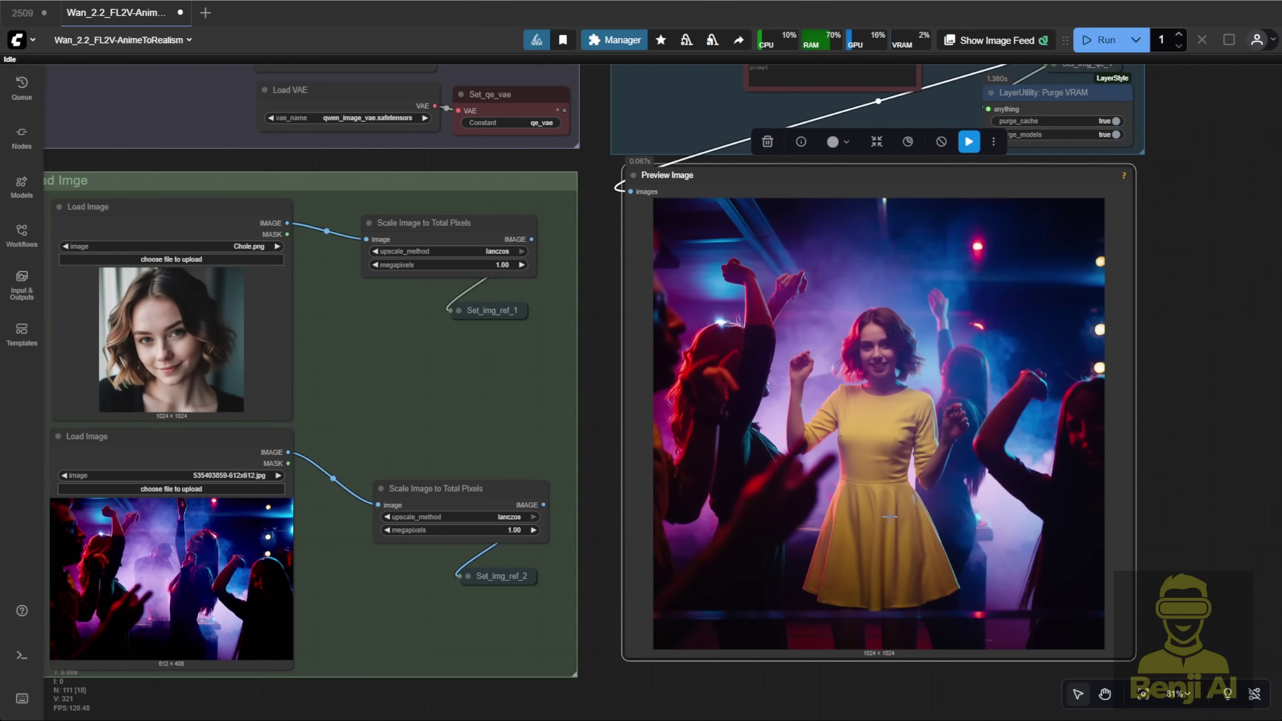
right_click(918, 346)
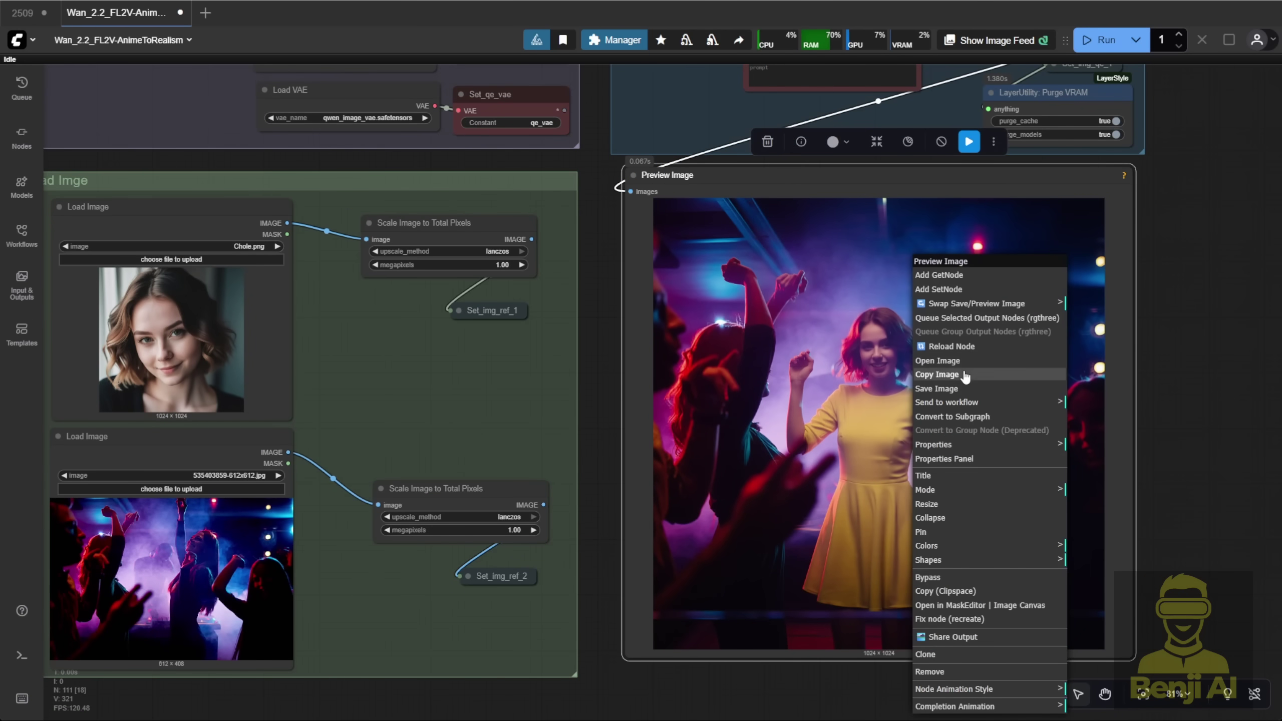
left_click(957, 389)
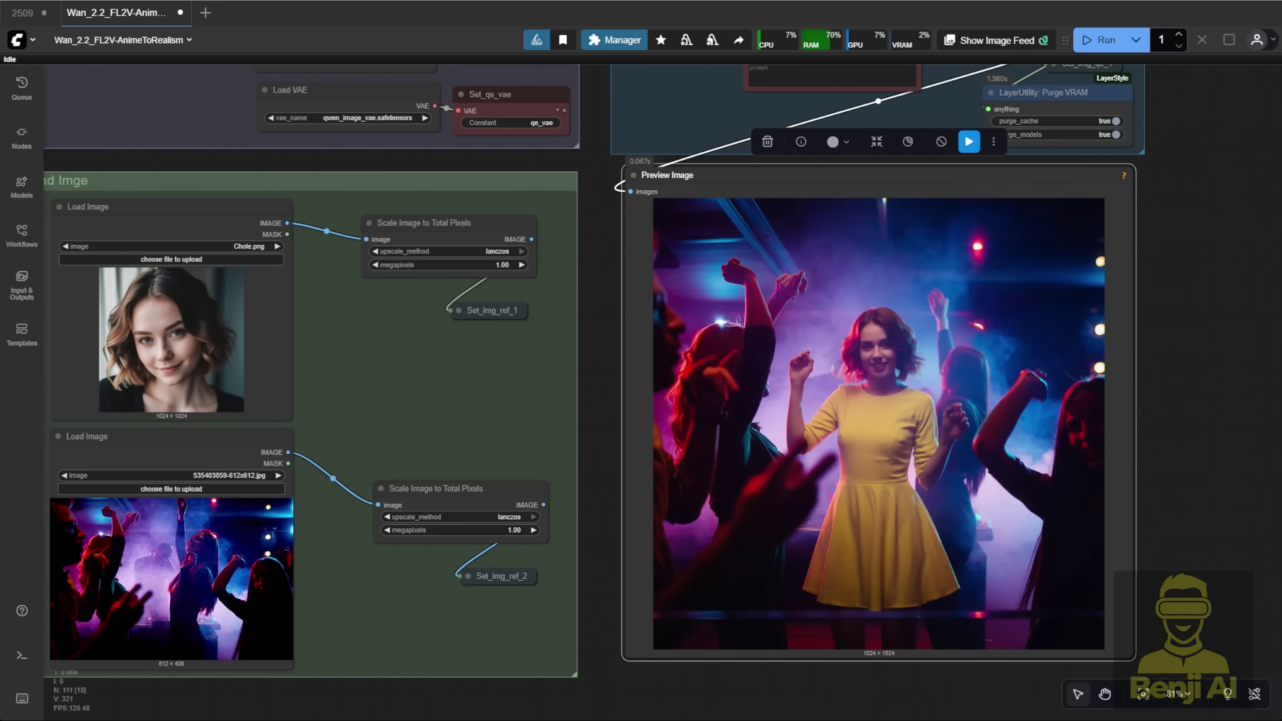
right_click(796, 255)
left_click(828, 620)
right_click(163, 234)
left_click(172, 610)
Bypass the second Load Image node and its image Scale node
left_click(229, 453)
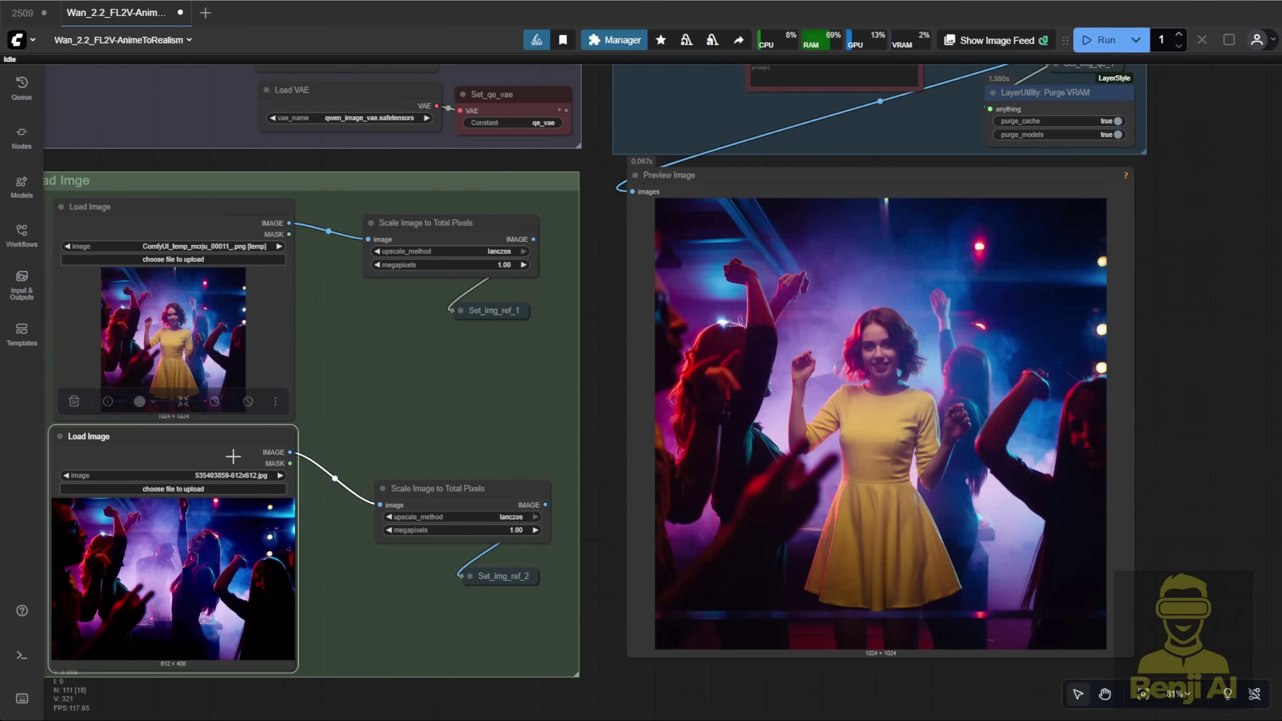
key("ctrl+b")
right_click(428, 505)
left_click(471, 597)
Switch the middle LoRA loader to Qwen-Edit-2509-Multiple-angles.safetensors
scroll(403, 423, "down", 3)
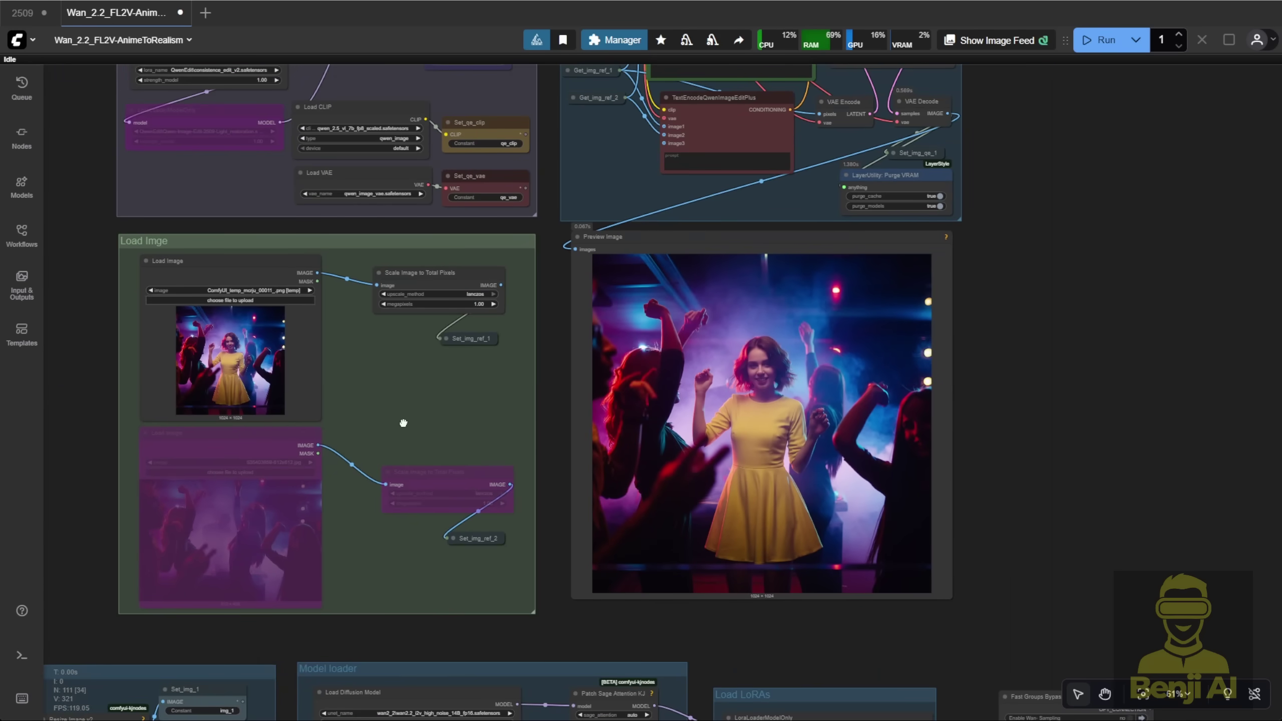
left_click_drag(402, 423, 490, 624)
scroll(254, 384, "up", 7)
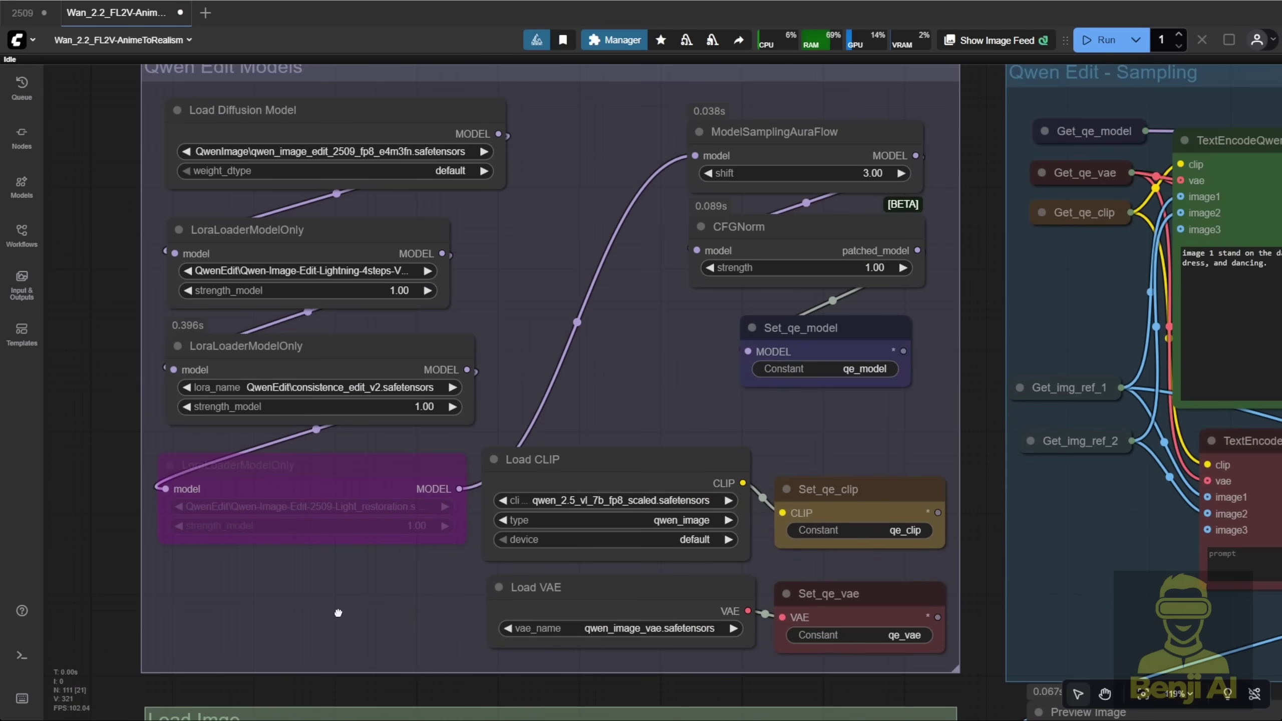
left_click(354, 387)
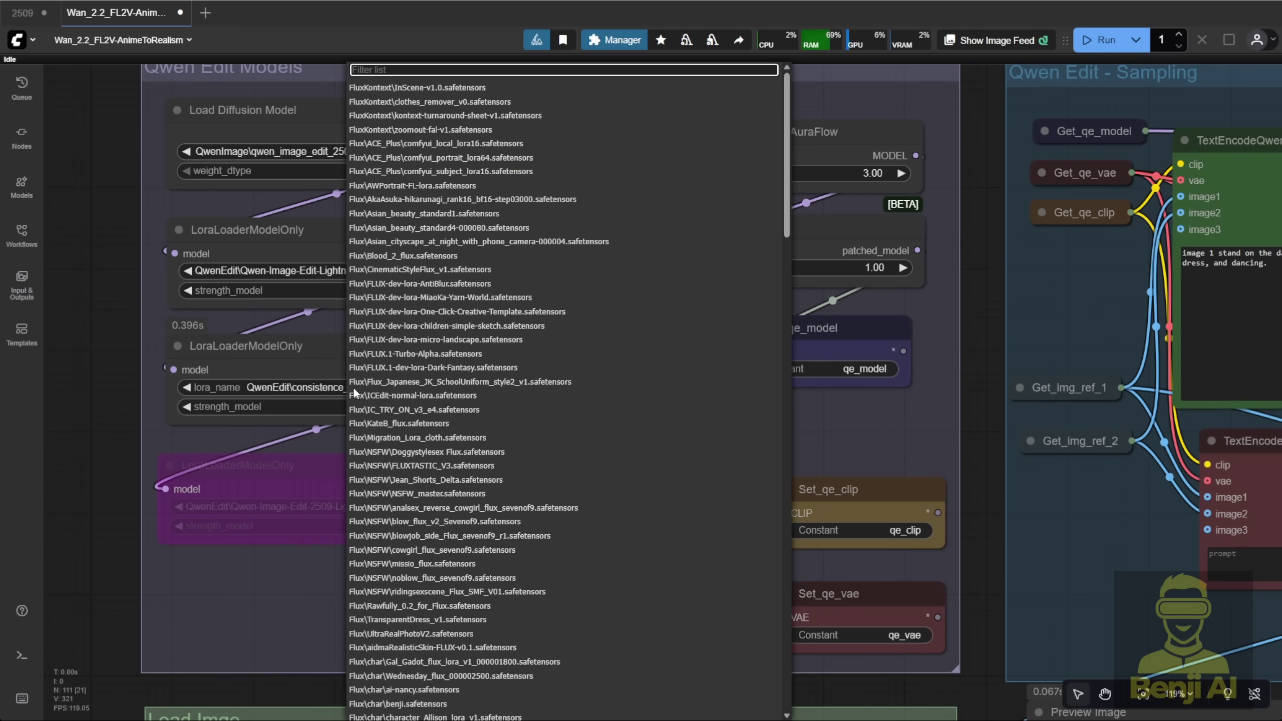
type("qwen")
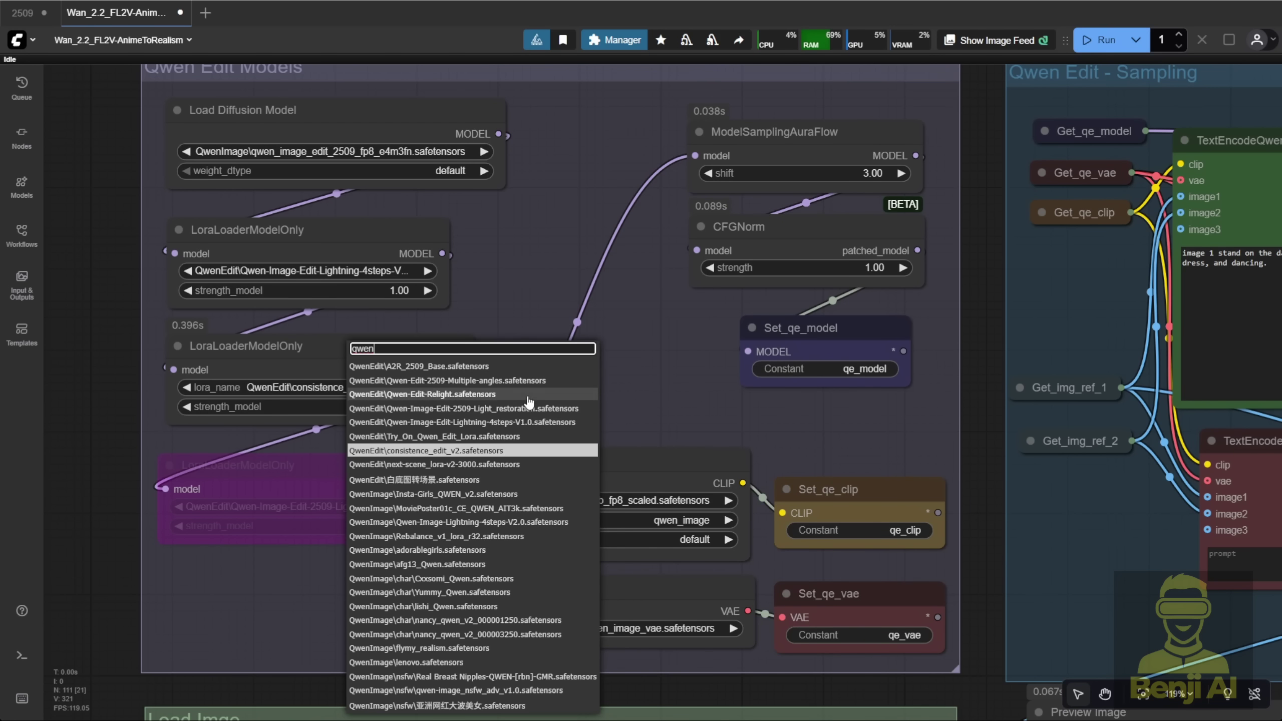
left_click(548, 381)
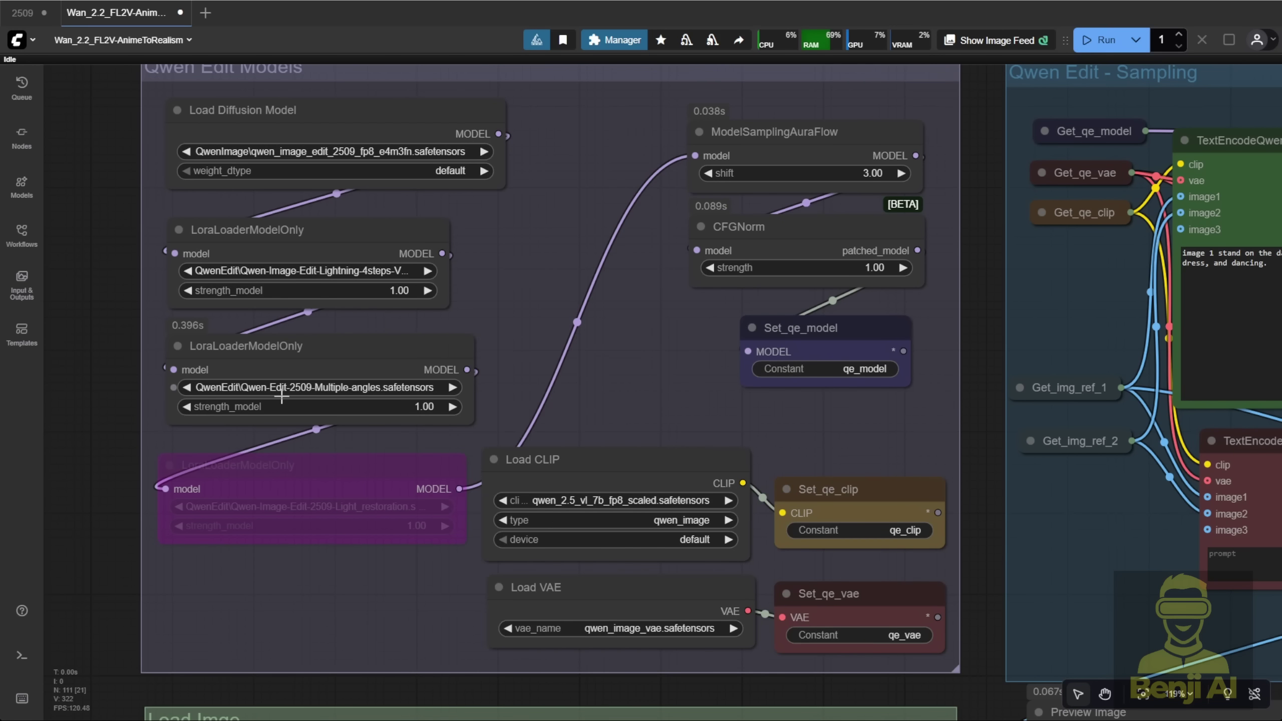
scroll(492, 416, "down", 3)
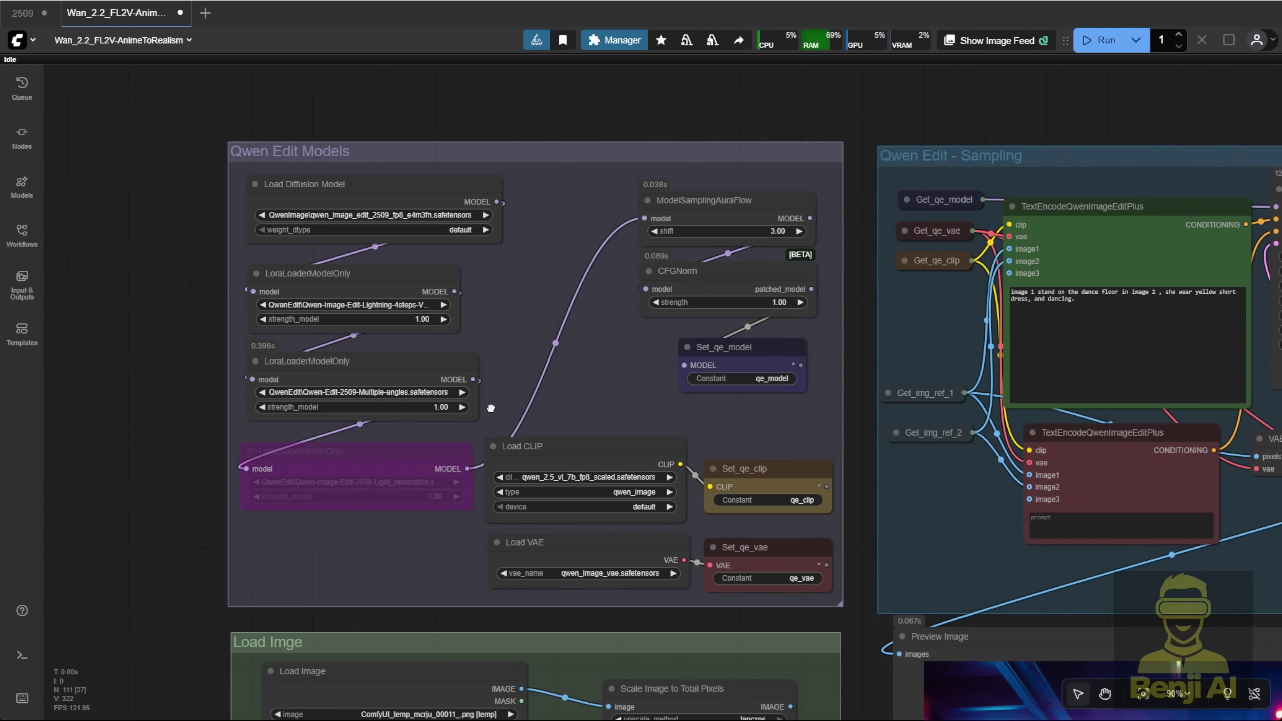
Replace the edit prompt with a top-down view, camera-moved-right instruction
left_click_drag(557, 376, 180, 345)
left_click(640, 260)
key("ctrl+a")
key("ctrl+v")
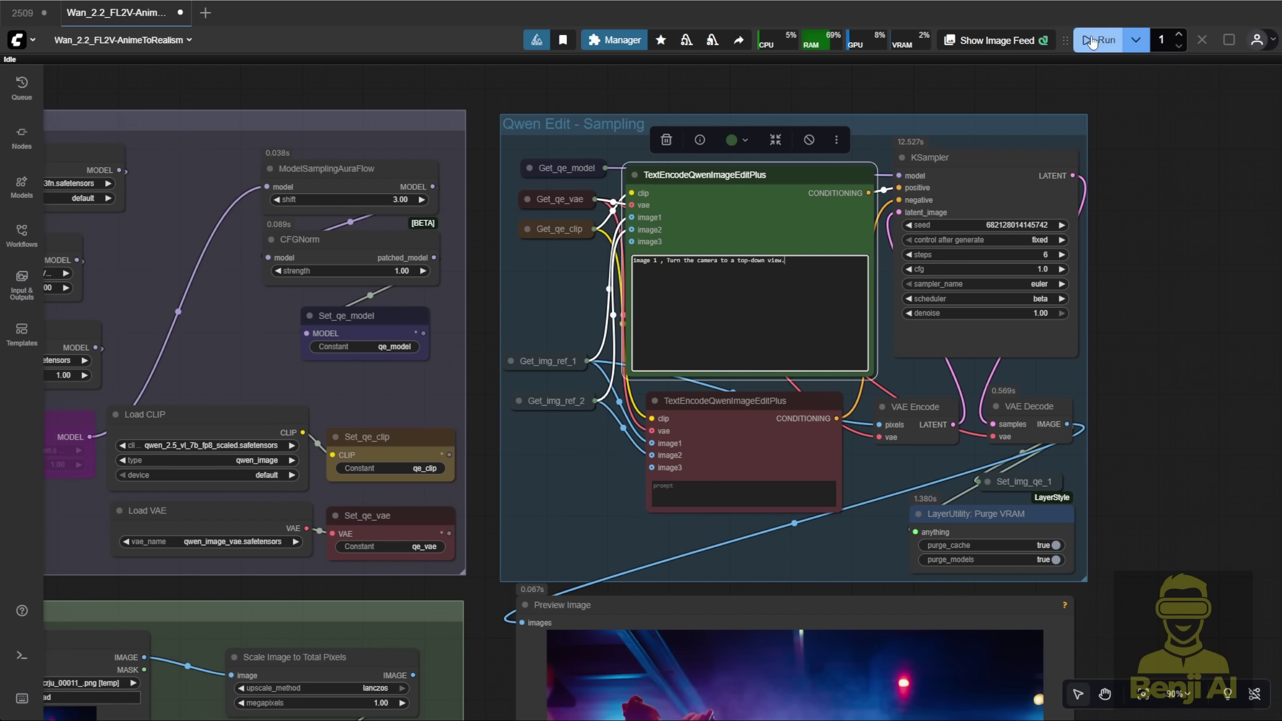
key("ctrl+a")
key("ctrl+v")
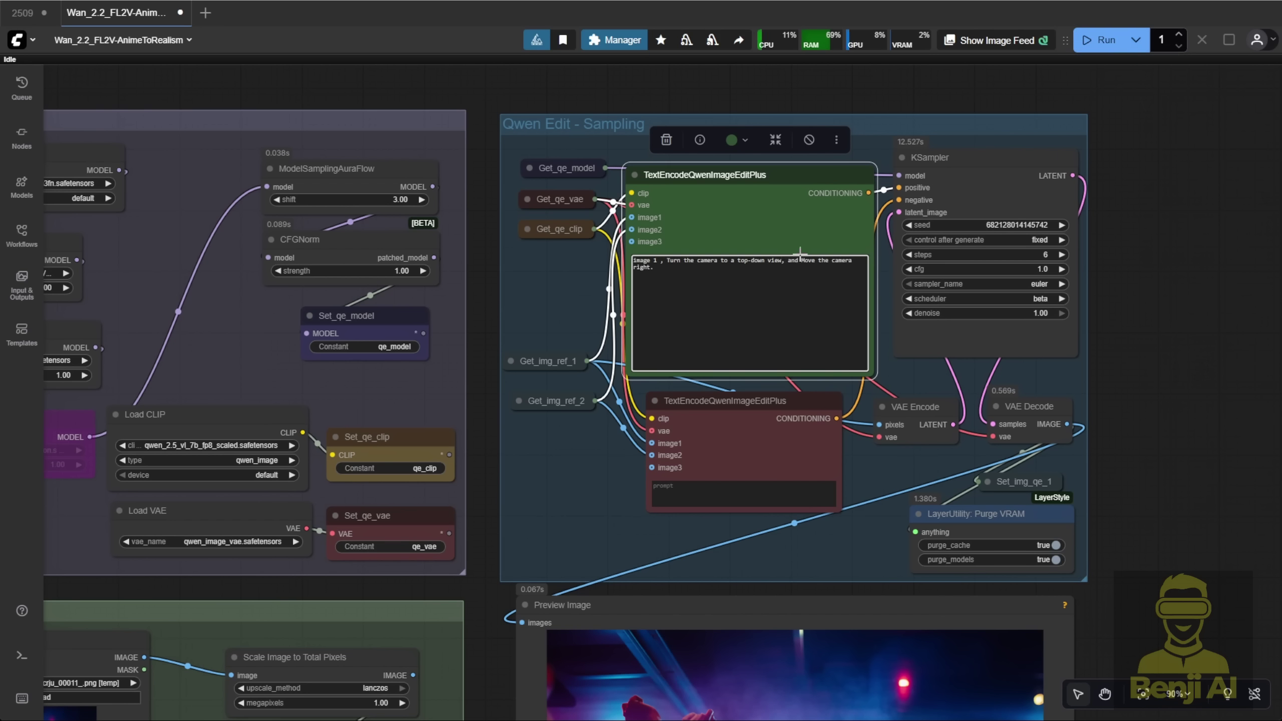
scroll(806, 274, "up", 7)
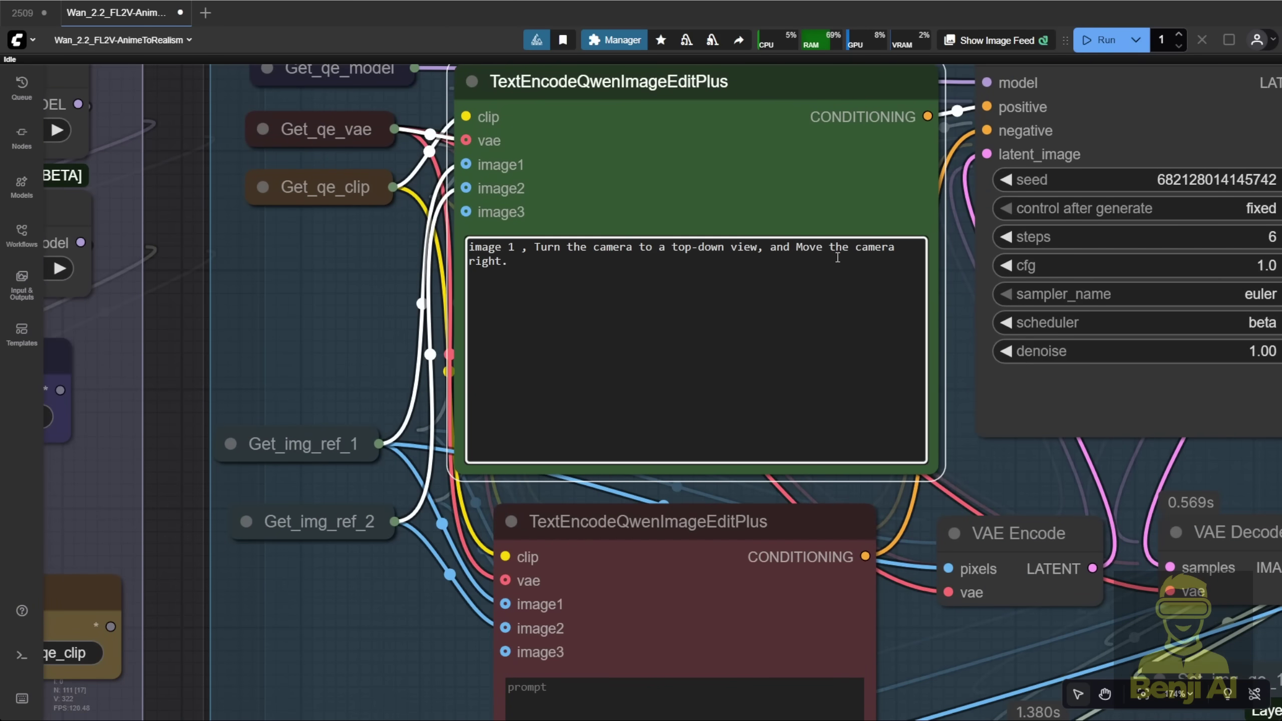
Run the workflow and inspect the overhead preview of the woman in yellow
left_click(1100, 40)
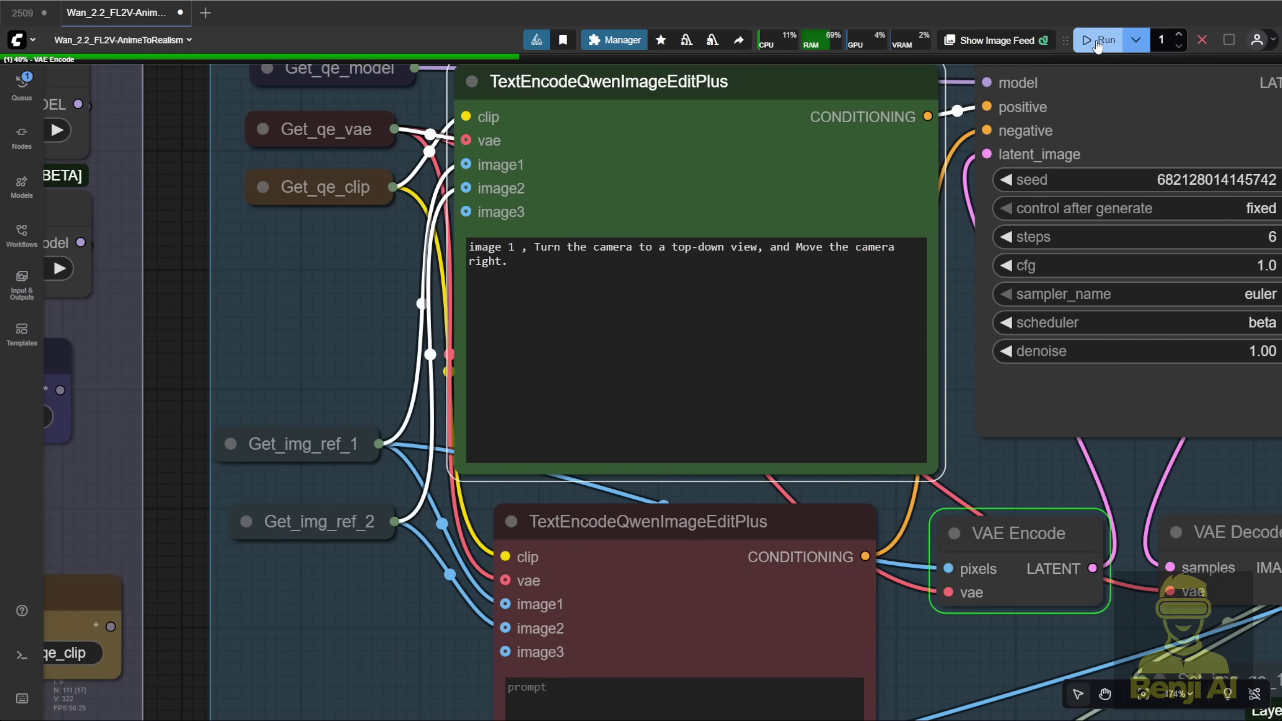
scroll(584, 432, "down", 4)
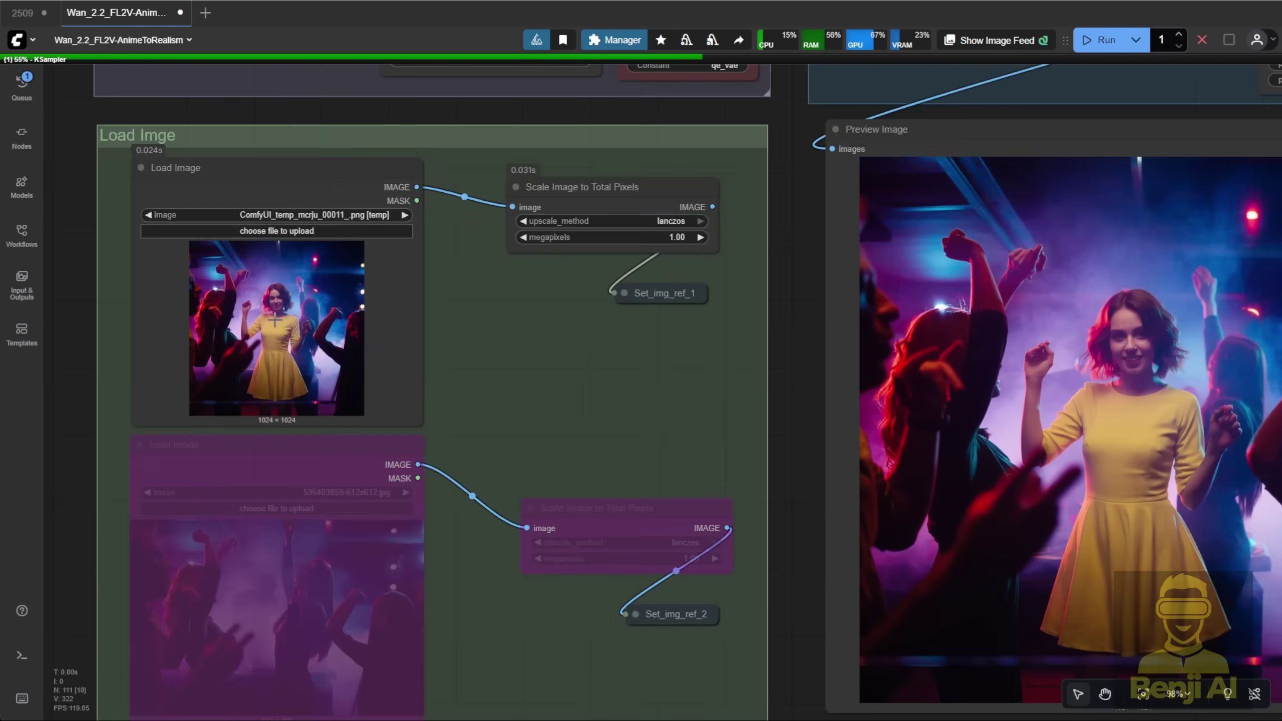
scroll(452, 432, "down", 4)
left_click_drag(452, 432, 494, 425)
scroll(787, 501, "up", 3)
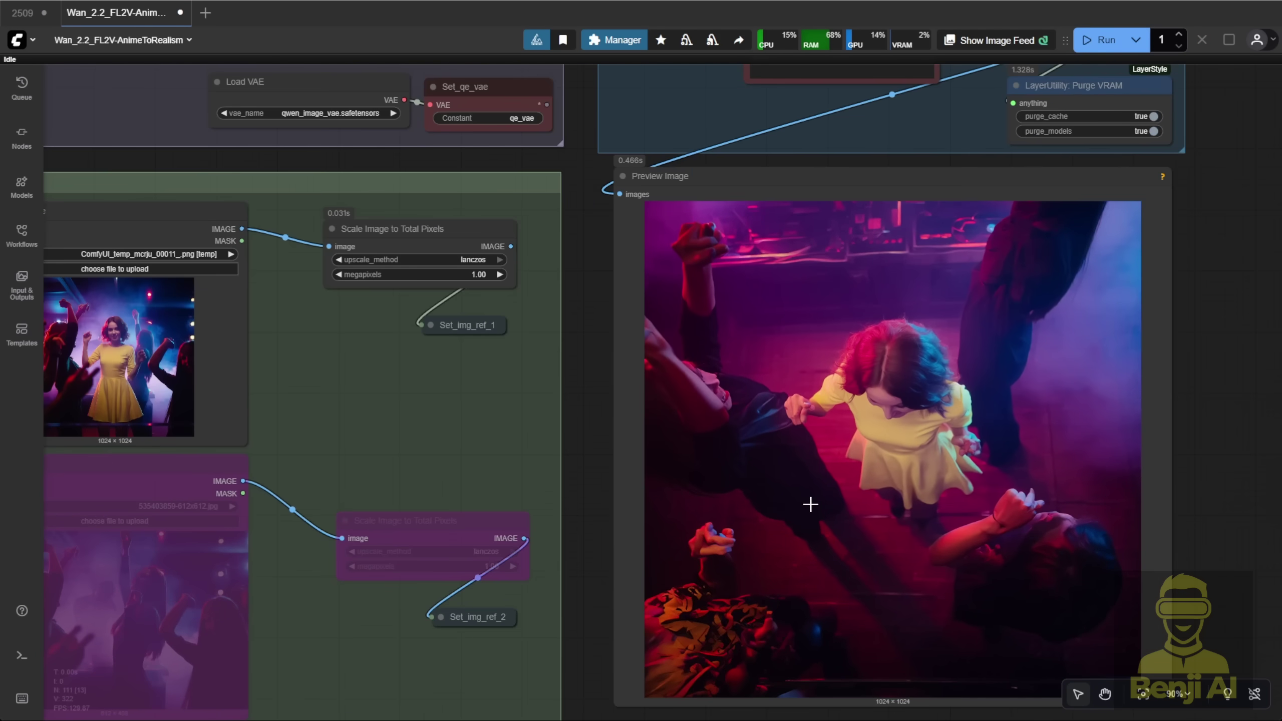
scroll(454, 404, "down", 3)
scroll(454, 404, "right", 3)
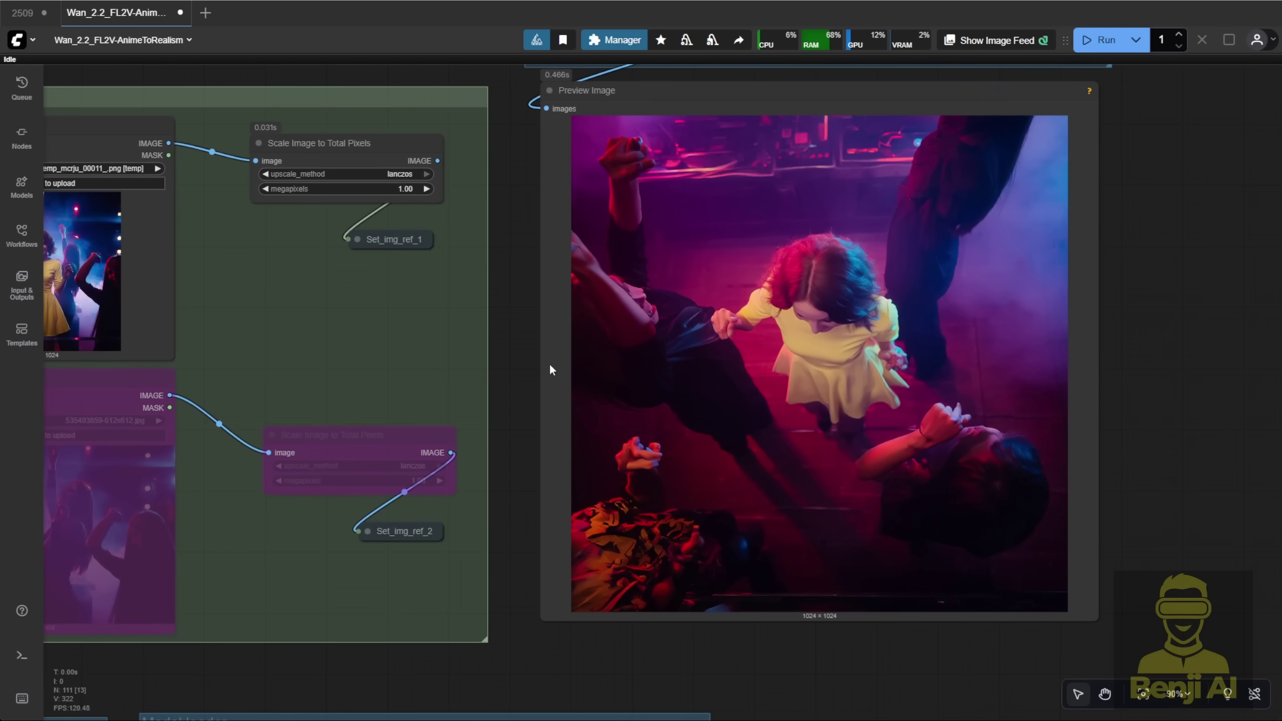
scroll(1139, 264, "down", 3)
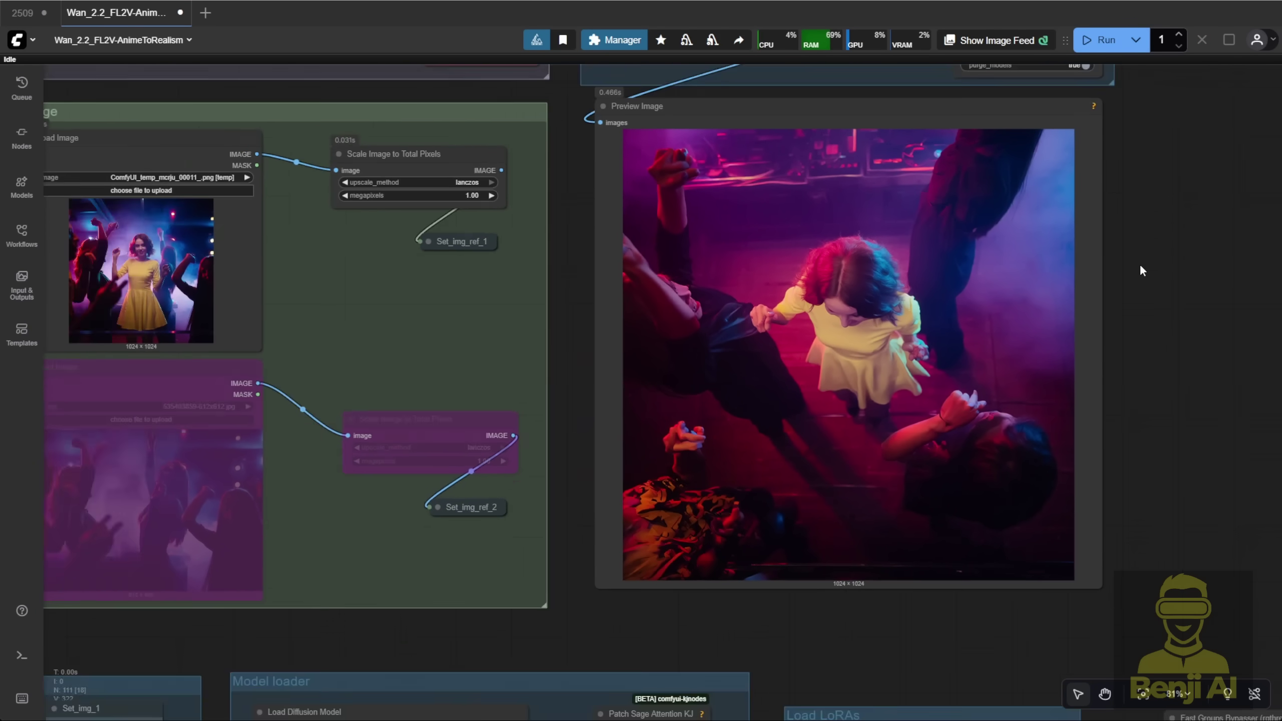
left_click_drag(1154, 196, 1156, 247)
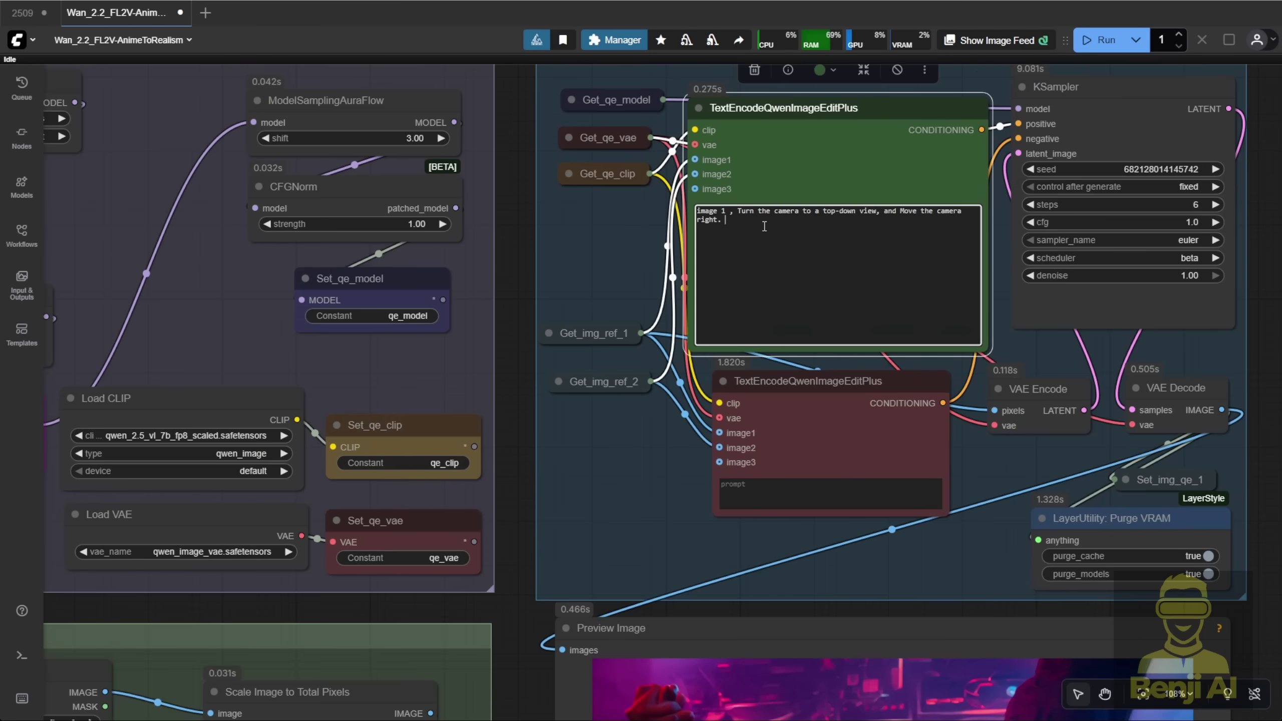
Append 'Her eye foucs on the camer' to the prompt and inspect the rerun preview
type("Her eye foucs on the camera view.")
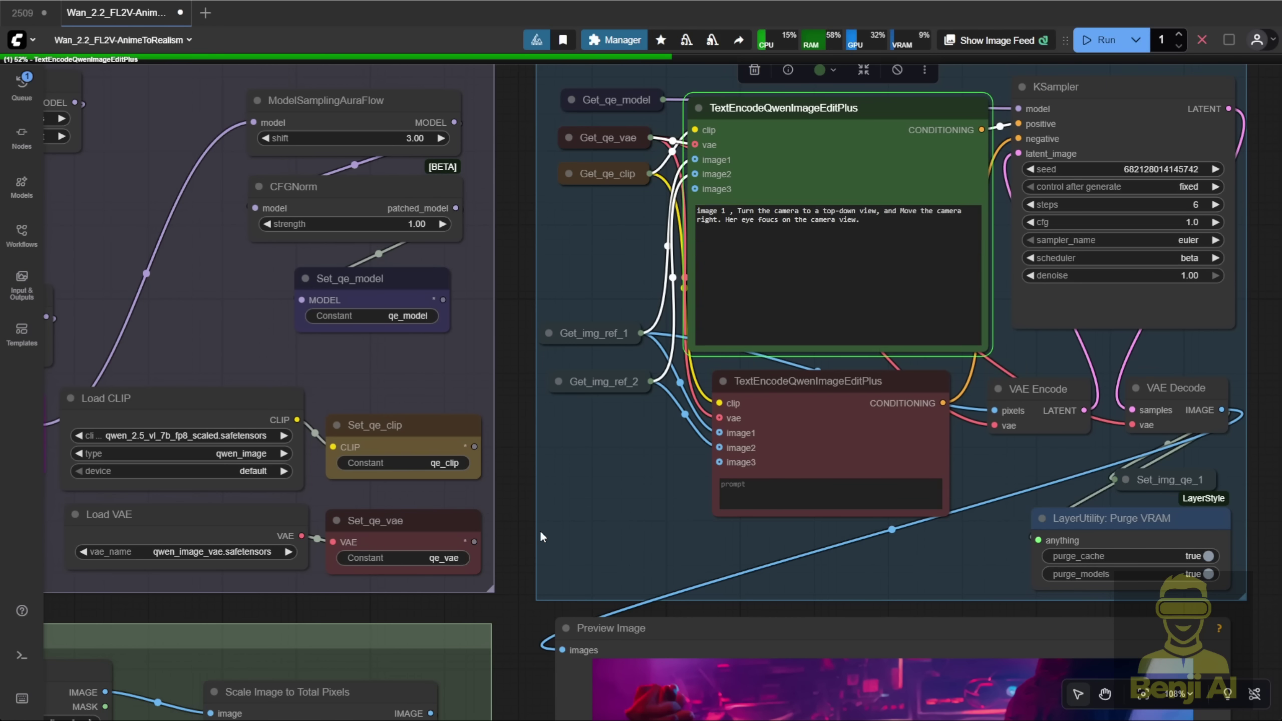
scroll(678, 351, "down", 10)
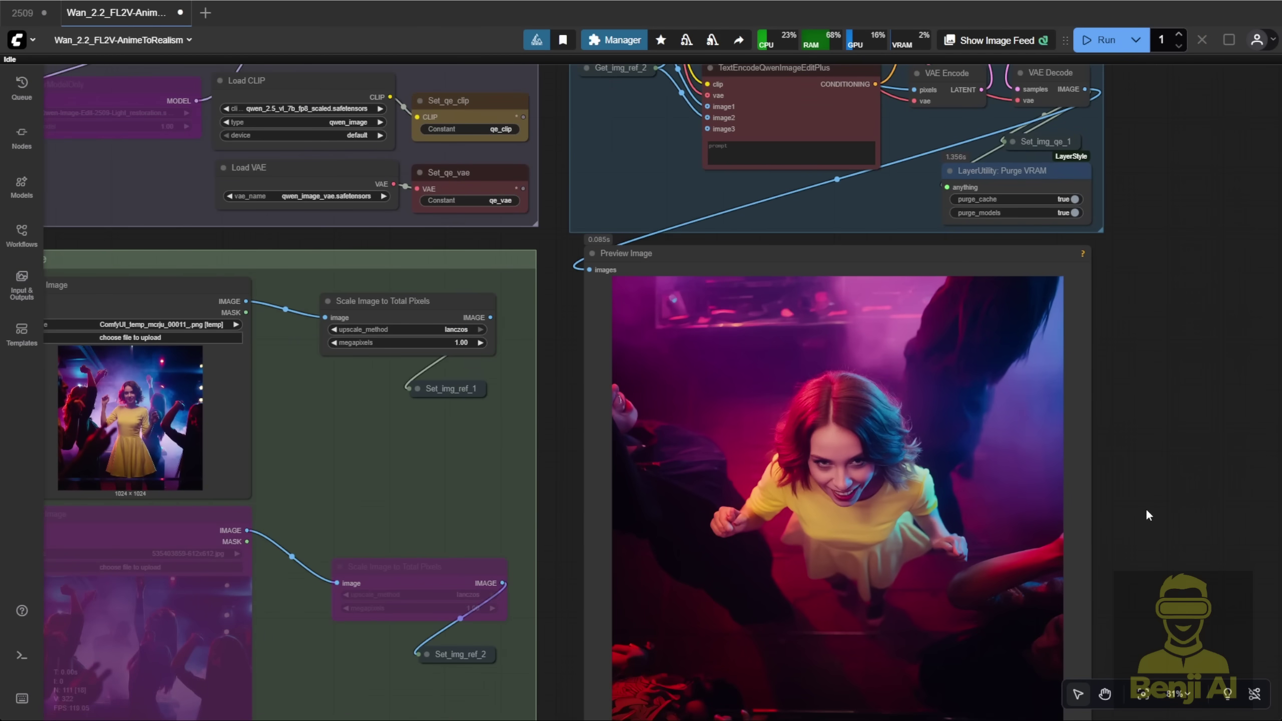
left_click_drag(1148, 515, 1252, 428)
scroll(869, 339, "up", 3)
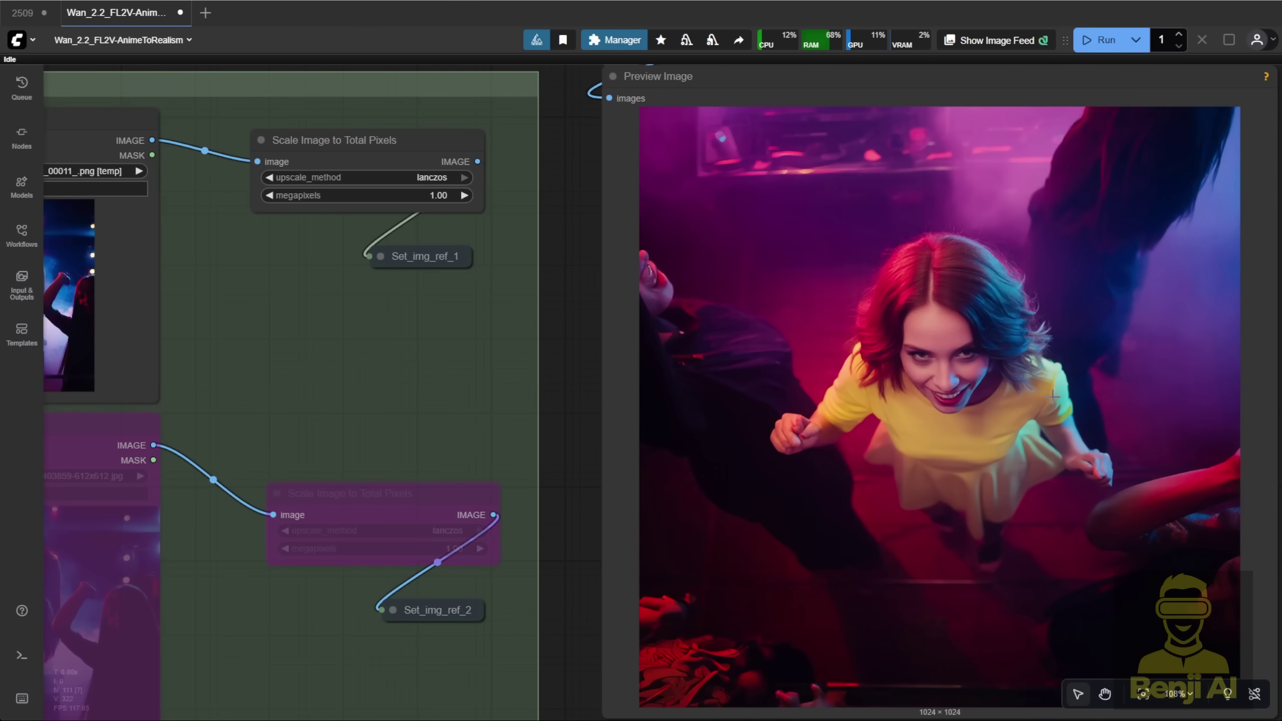
scroll(990, 471, "down", 3)
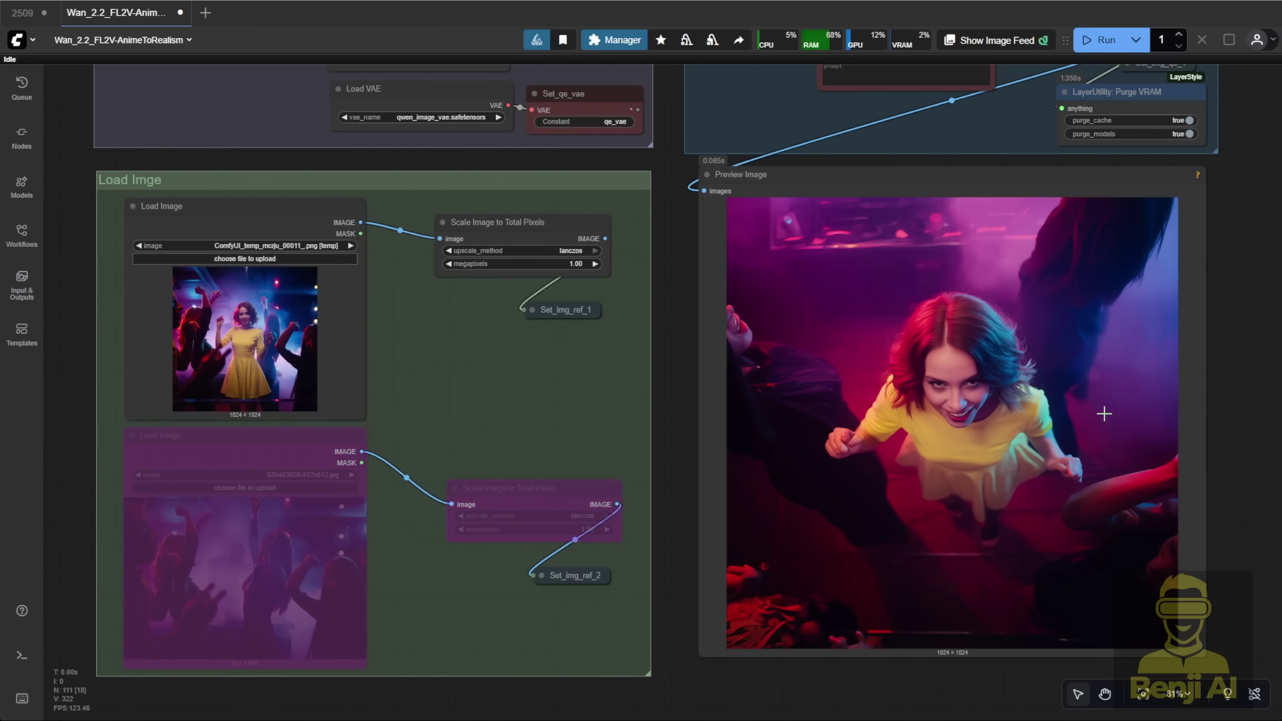
left_click_drag(691, 239, 757, 546)
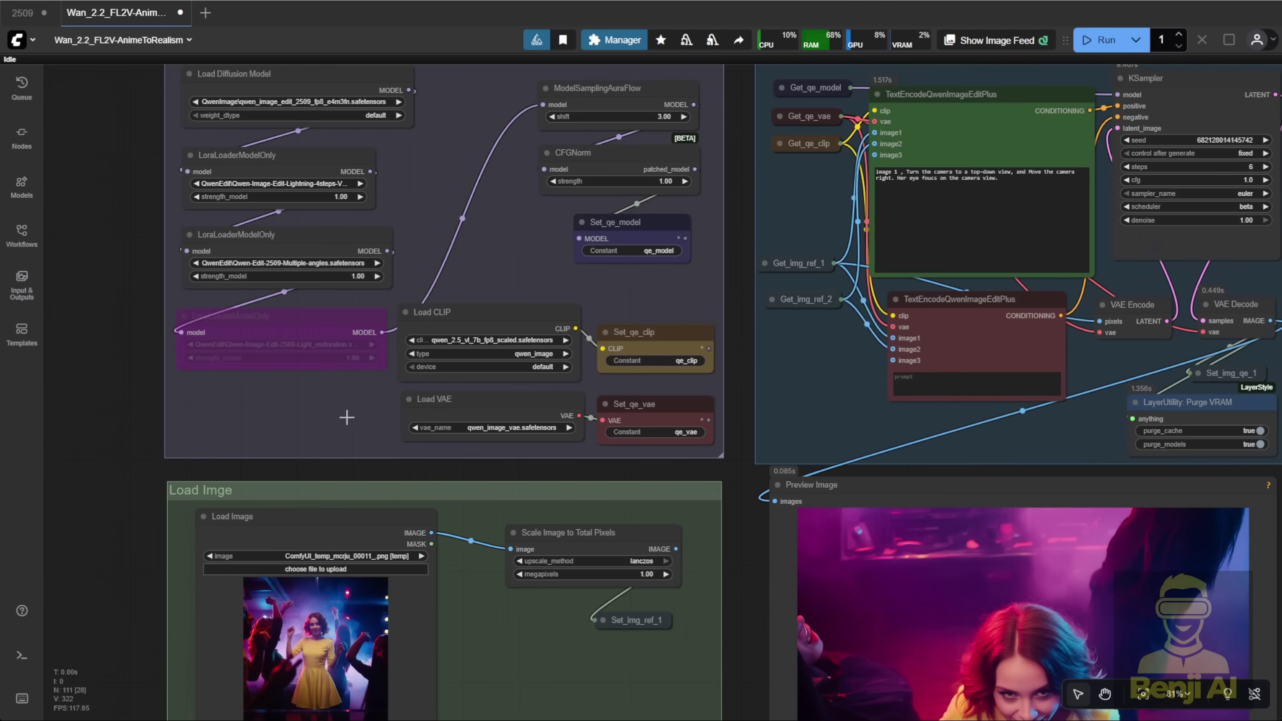
scroll(323, 364, "up", 5)
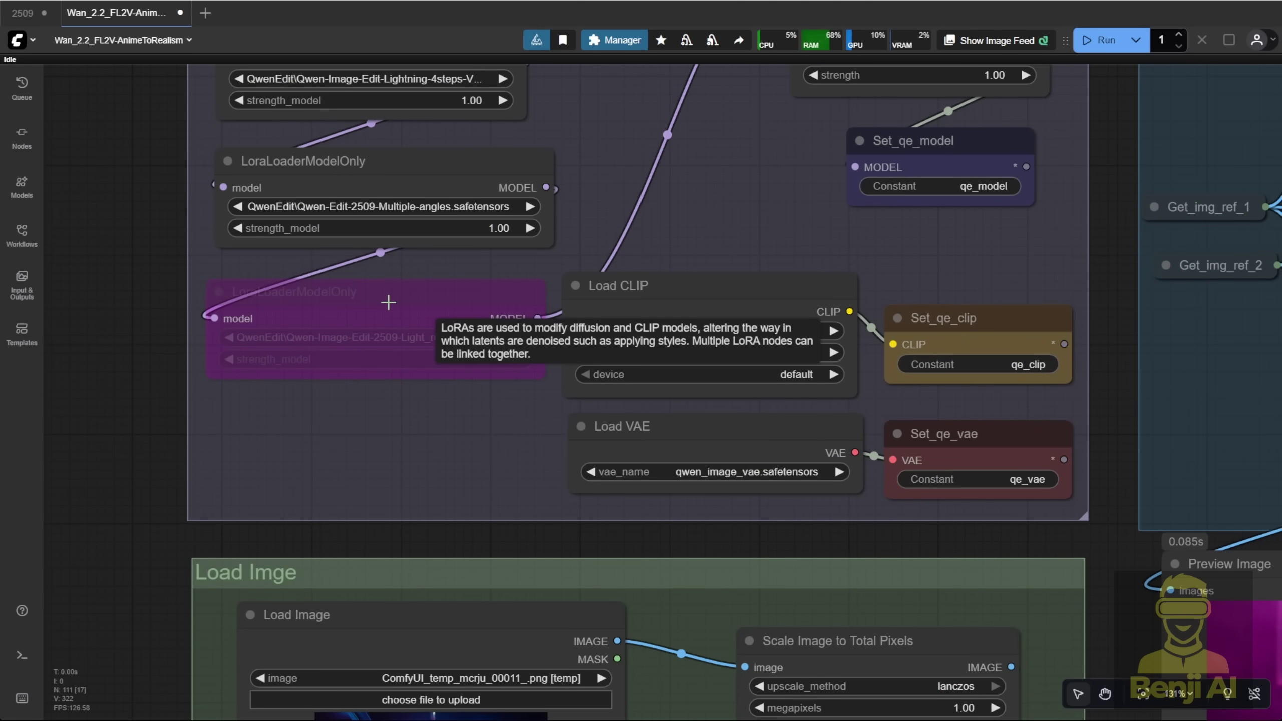
Bypass the Multiple-angles LoRA and re-enable the Light_restoration LoRA
left_click(402, 177)
right_click(391, 161)
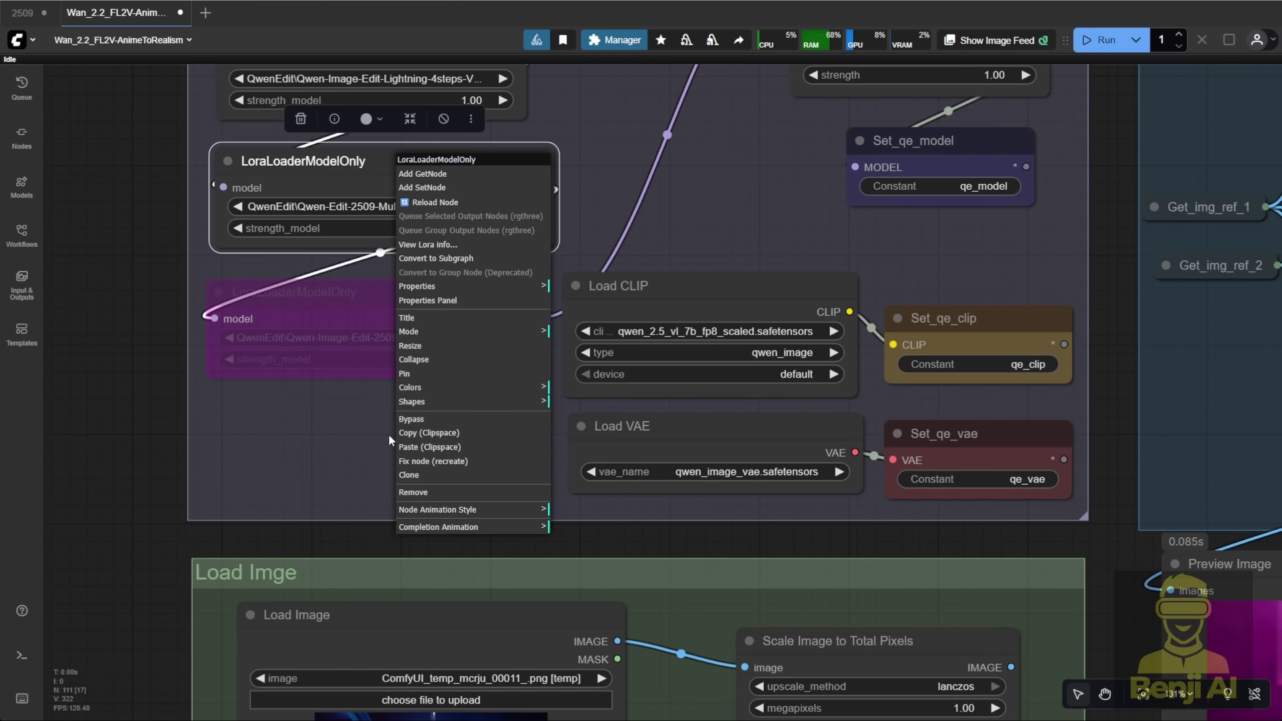
left_click(414, 420)
right_click(382, 291)
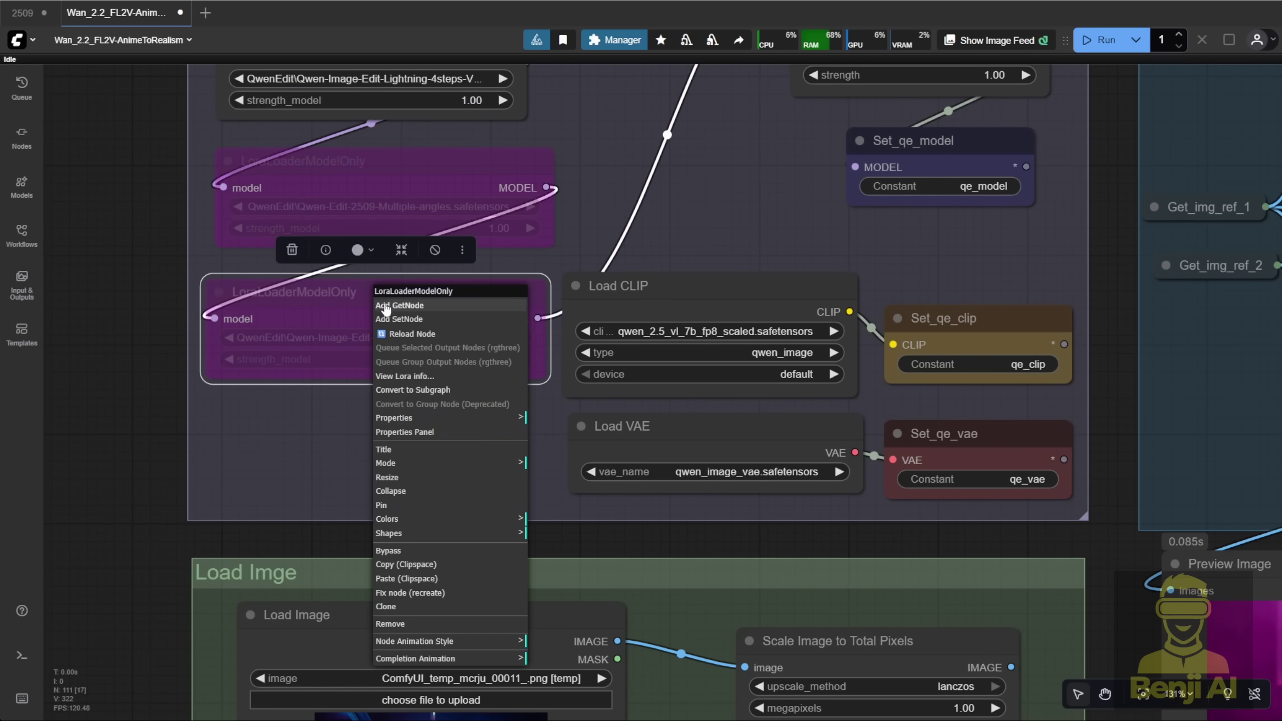
left_click(406, 554)
scroll(627, 457, "down", 5)
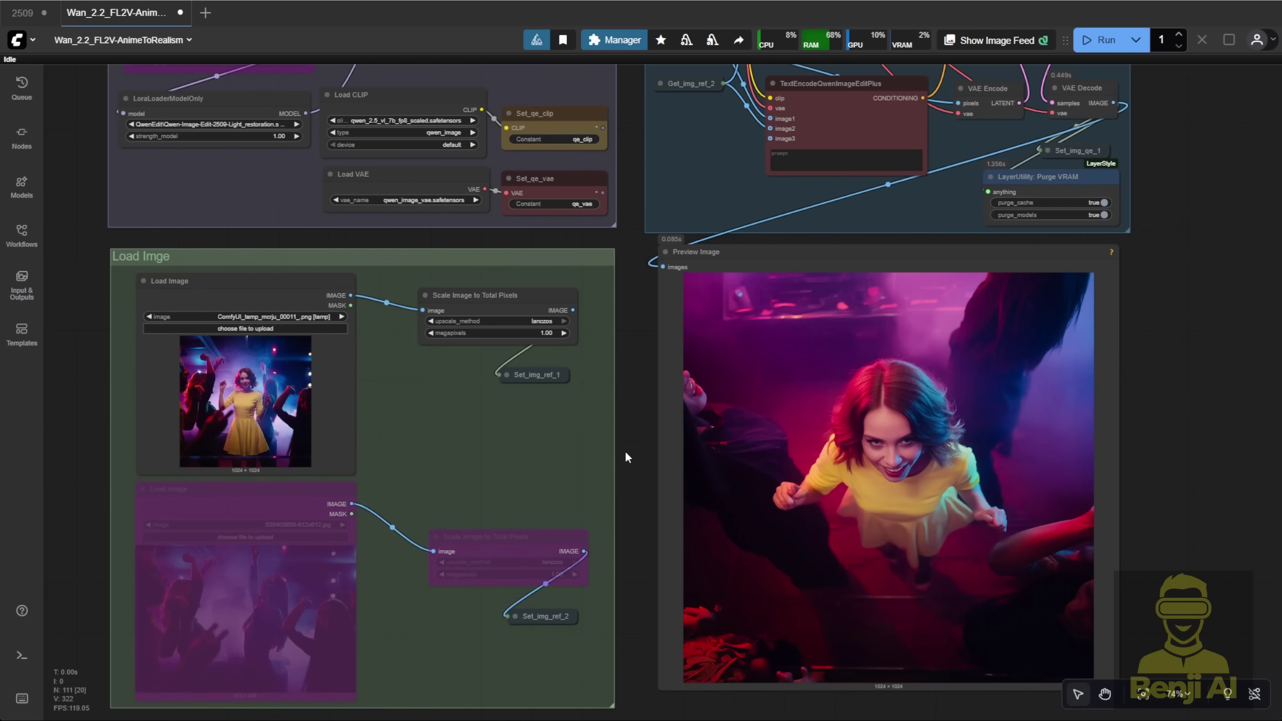
Copy the top-down preview image into the first Load Image node
right_click(759, 335)
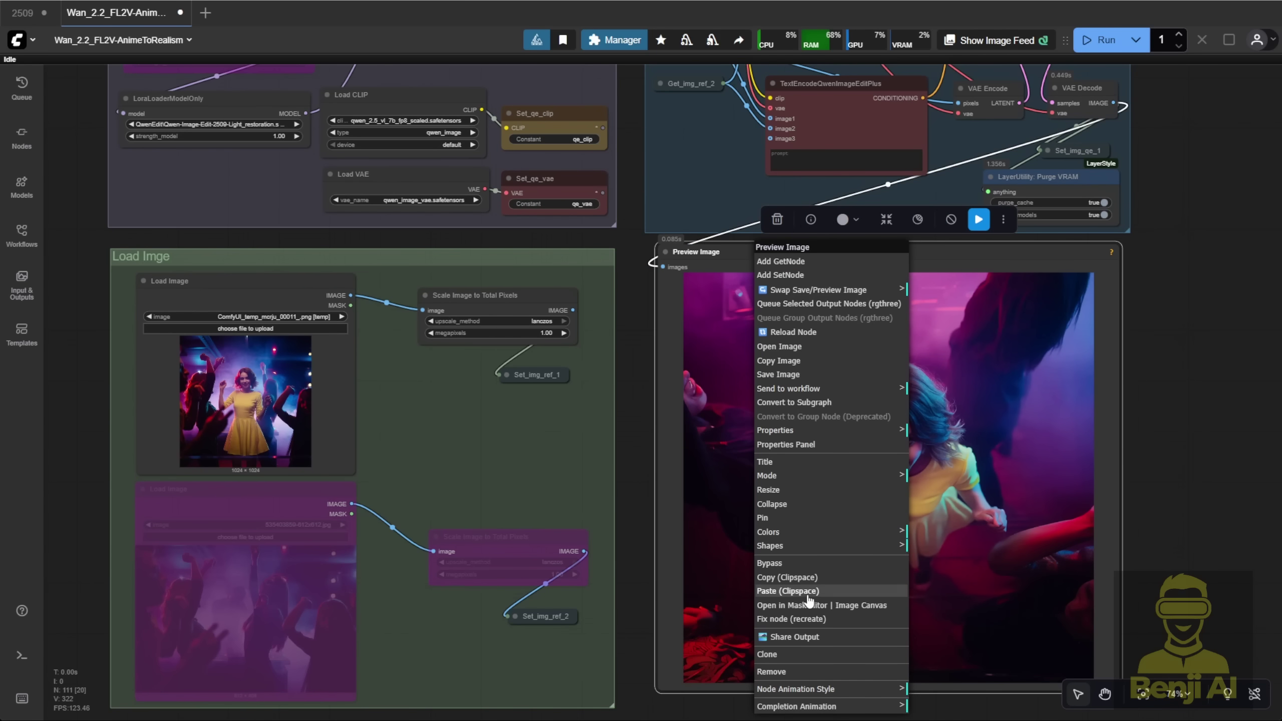
left_click(813, 577)
left_click(244, 398)
right_click(244, 398)
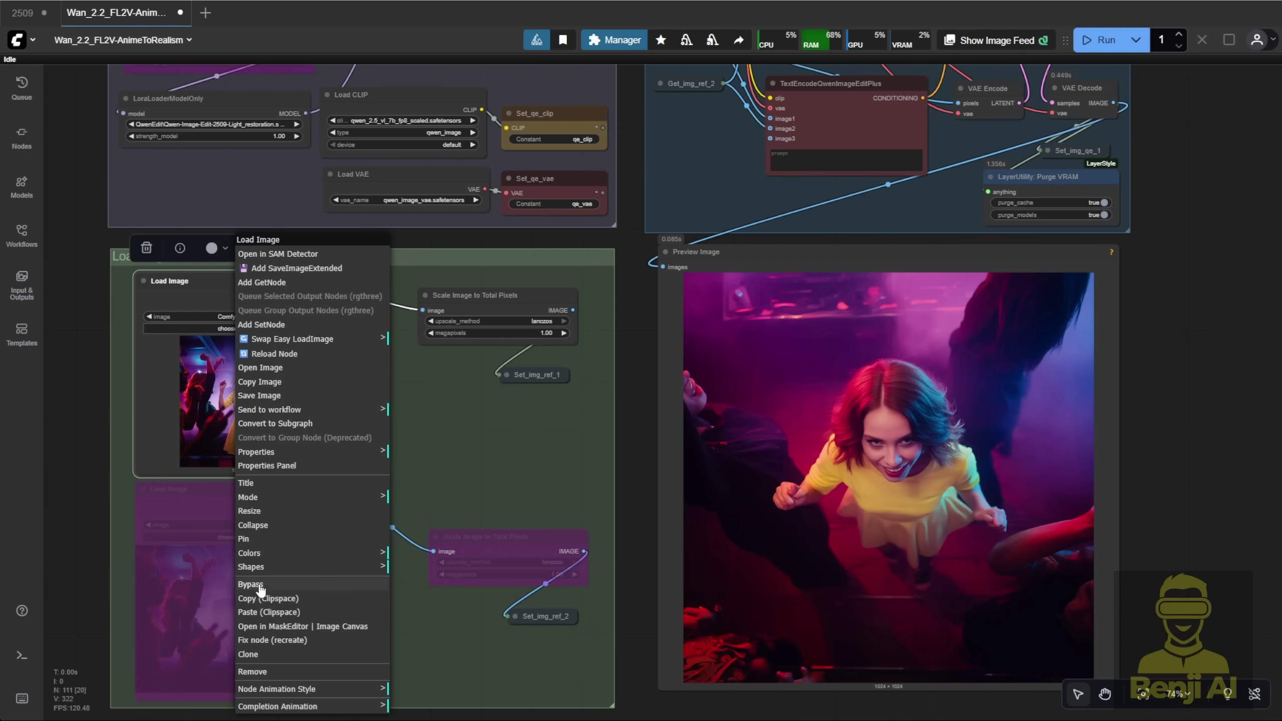
left_click(272, 615)
left_click(129, 317)
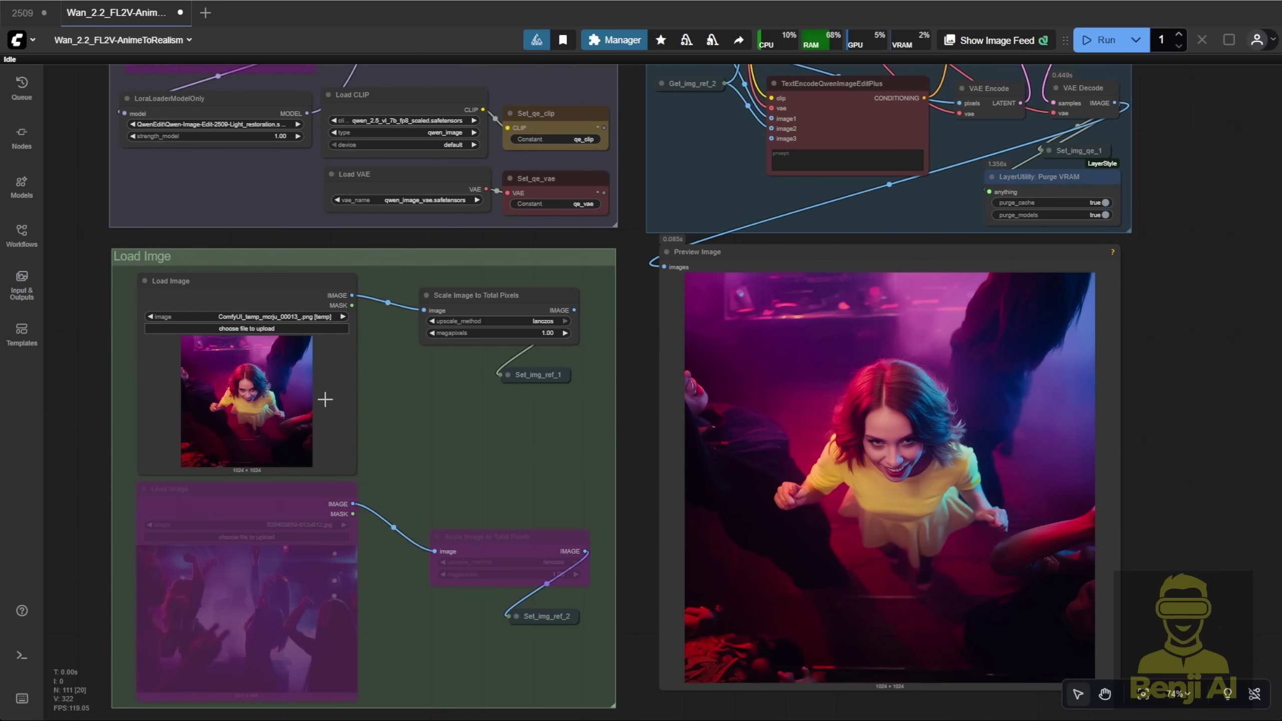
Add an enlarged Image Comparer (rgthree) beside the preview, wiring VAE Decode into image_a
left_click_drag(1203, 354, 790, 353)
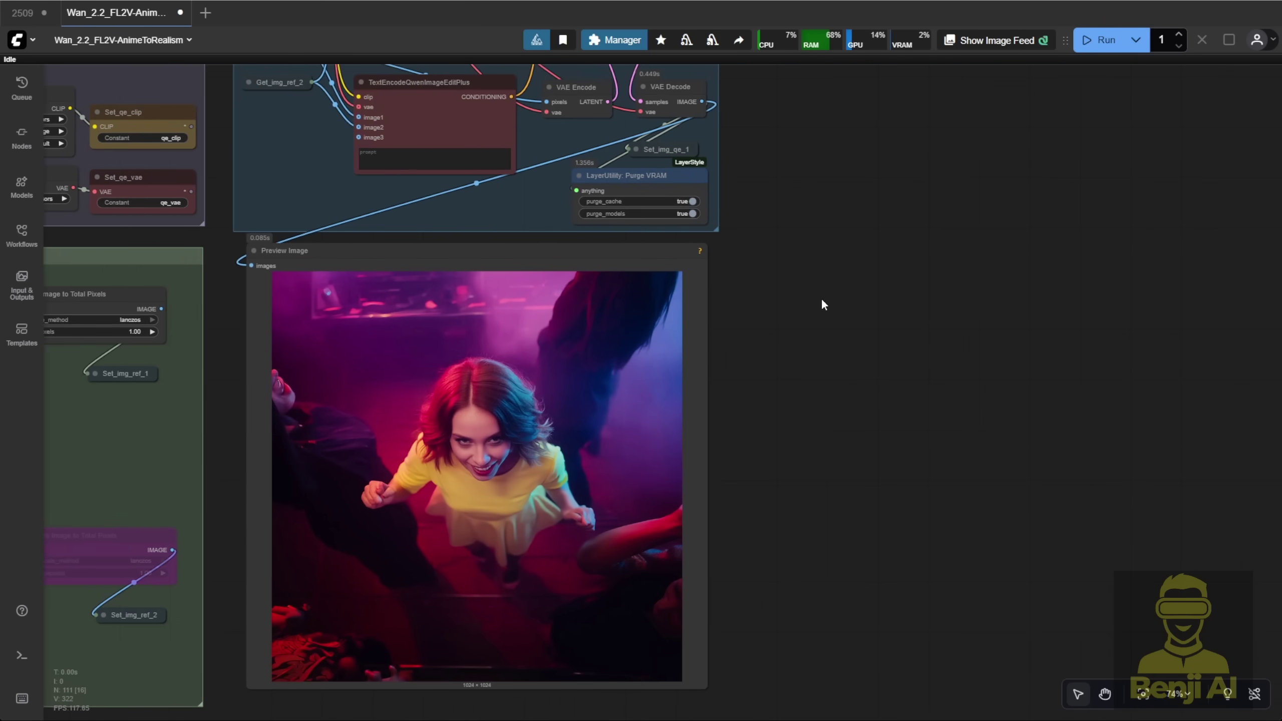
double_click(821, 300)
type("Compare")
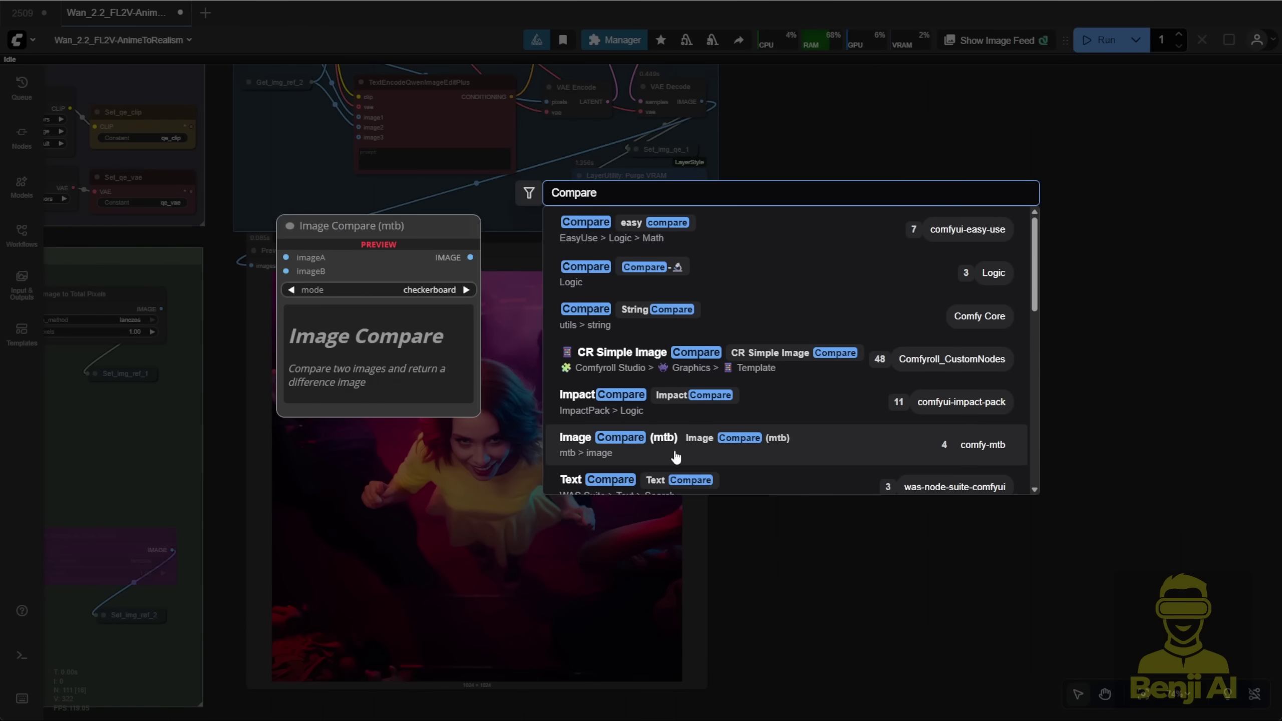
scroll(710, 393, "down", 3)
left_click(710, 393)
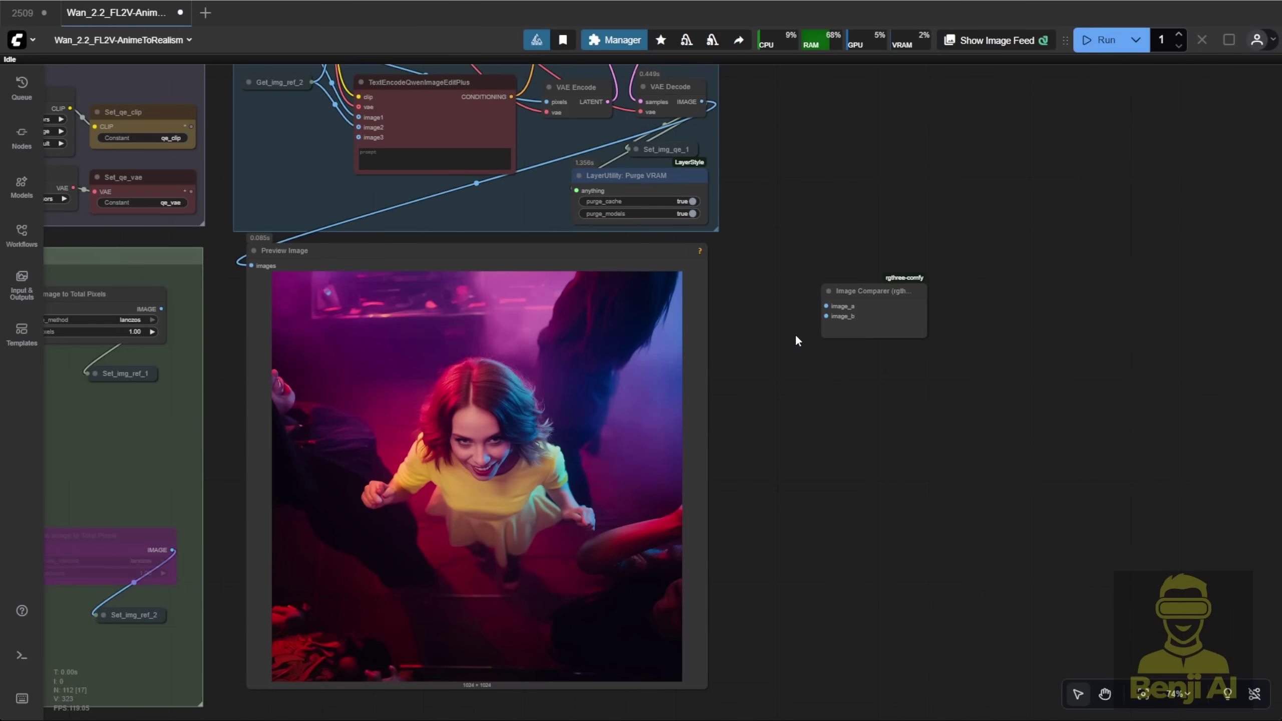
left_click_drag(844, 290, 738, 249)
left_click_drag(822, 298, 1234, 656)
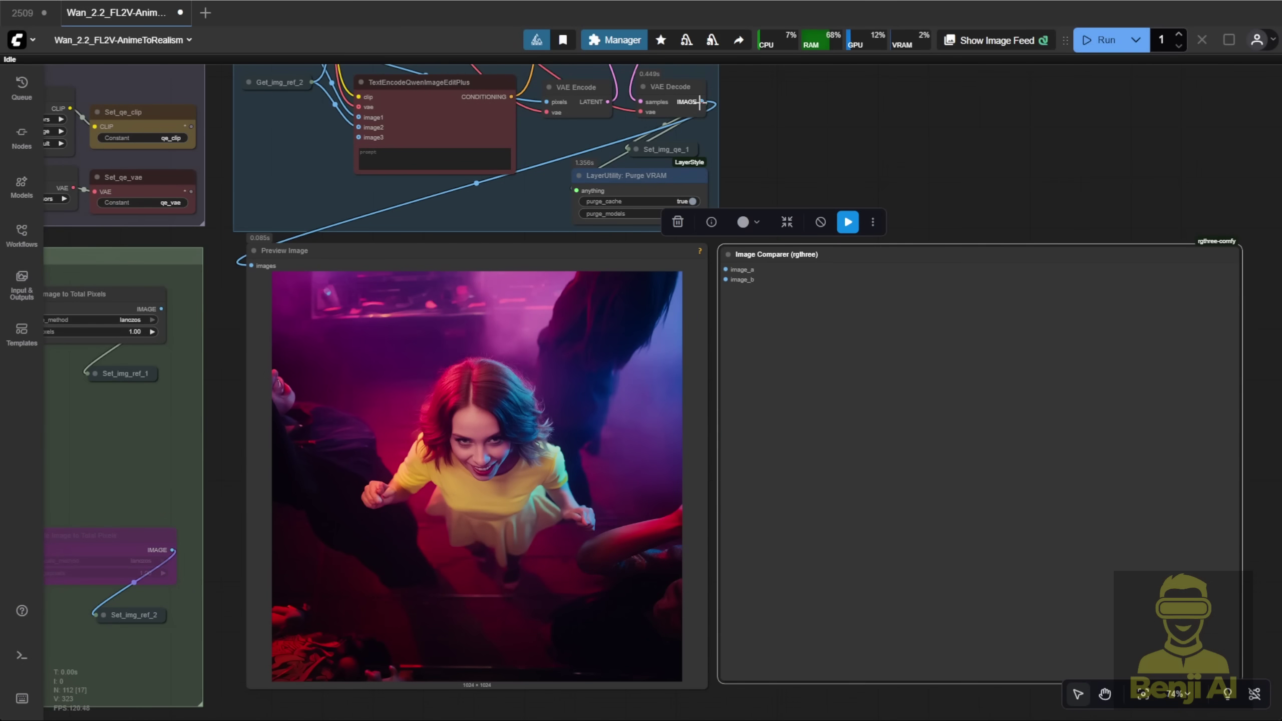
left_click_drag(958, 353, 1110, 707)
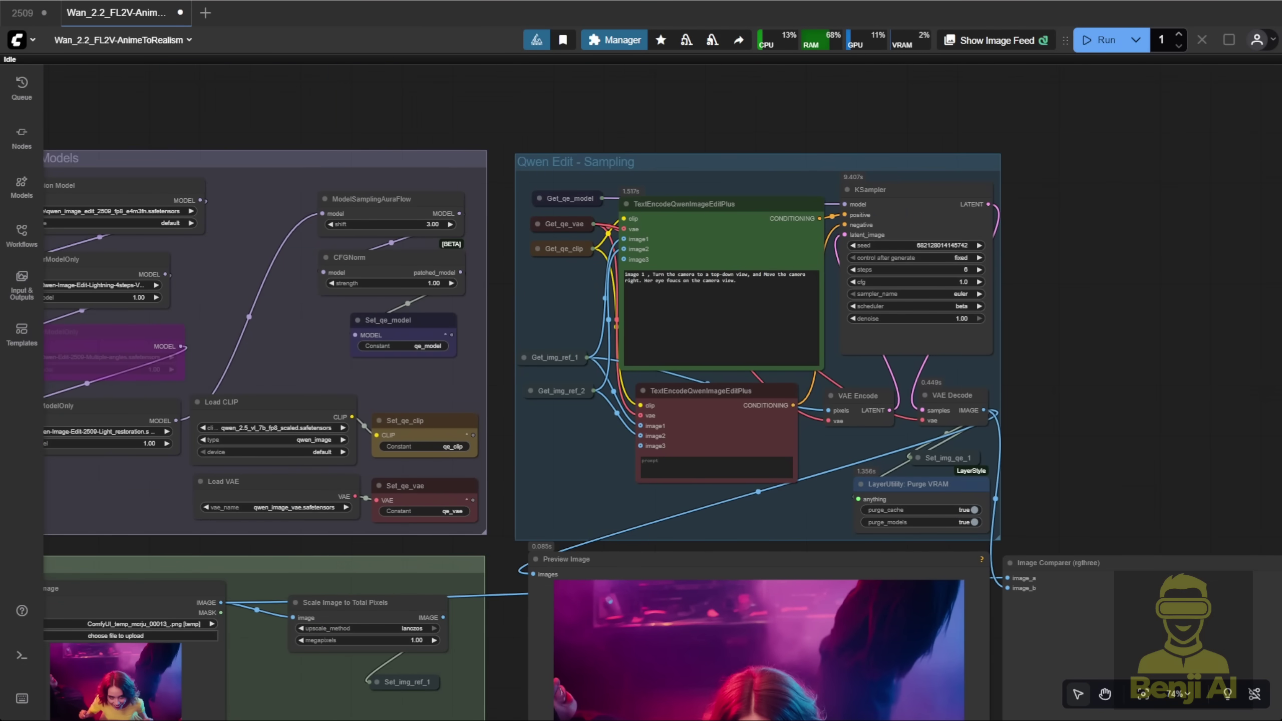
Replace the edit prompt with 'image 1 , 移除光影,使用柔和光线对图片进行重新照明' for soft relighting
left_click_drag(702, 281, 735, 281)
scroll(742, 288, "up", 7)
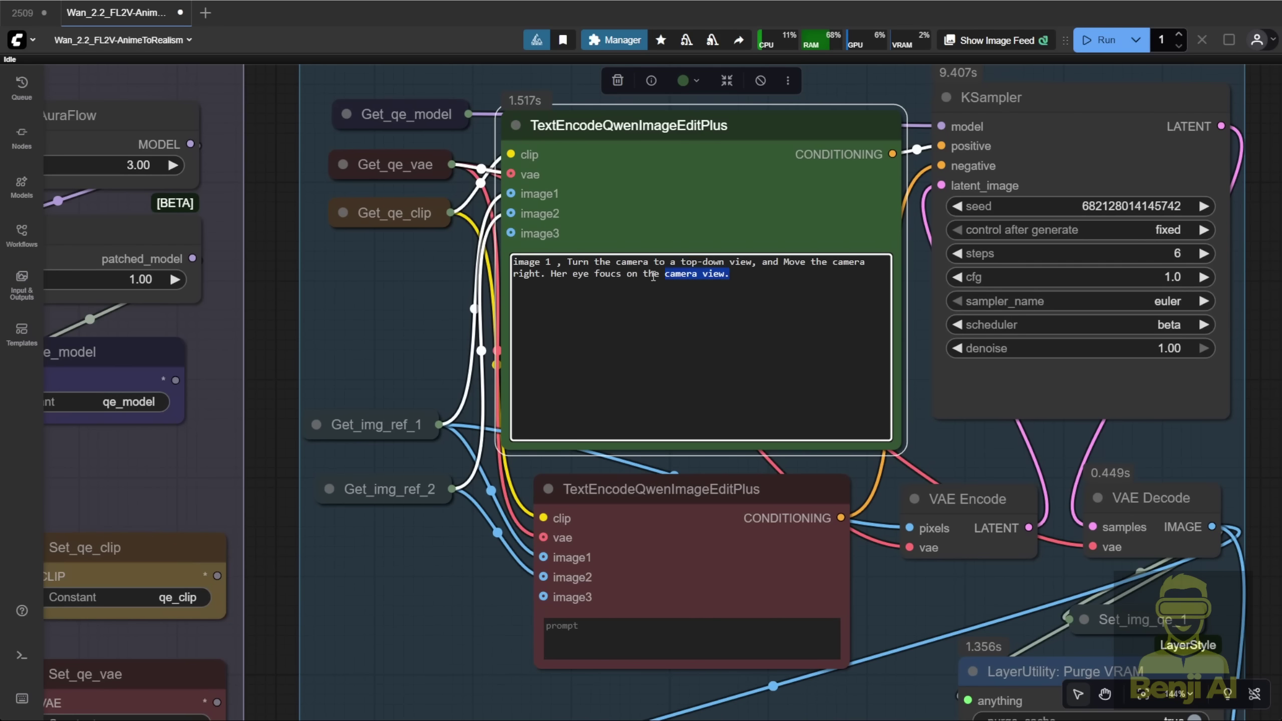
key("ctrl+a")
type("image 1 , 移除光影,使用柔和光线对图片进行重新照明")
scroll(599, 355, "down", 5)
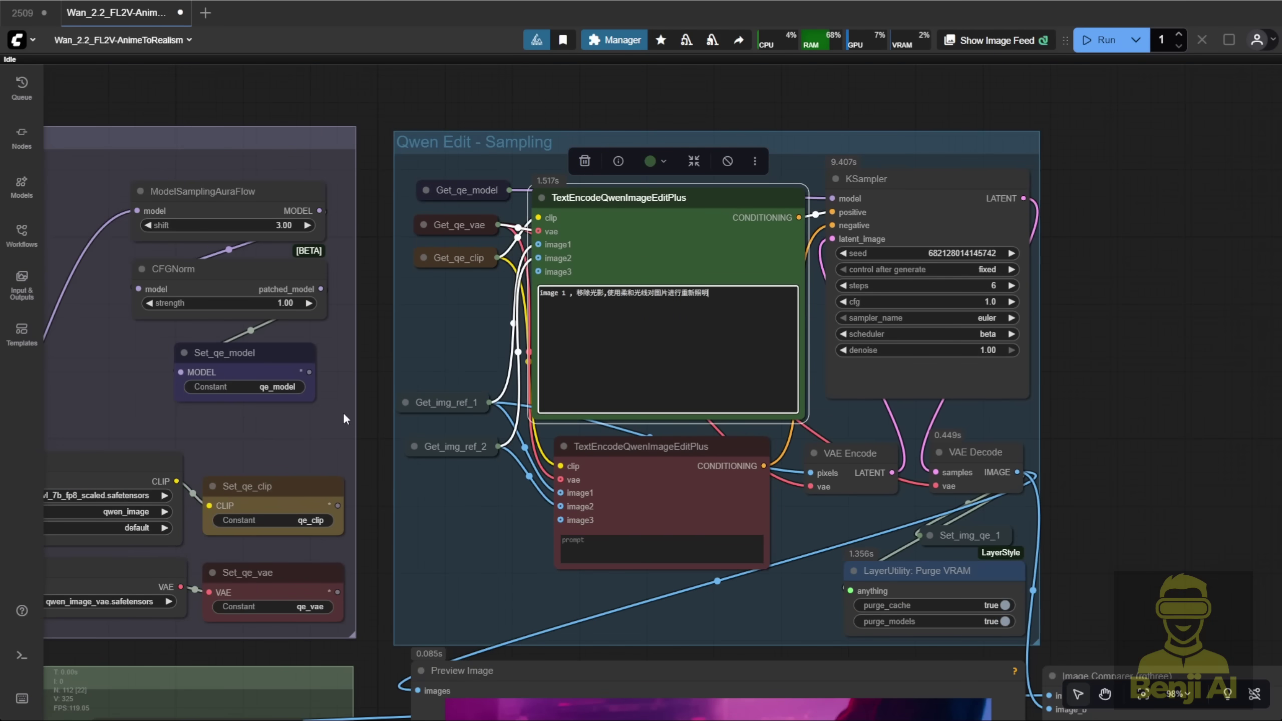
scroll(372, 422, "down", 2)
left_click_drag(373, 422, 394, 65)
left_click_drag(565, 71, 529, 15)
scroll(692, 347, "up", 4)
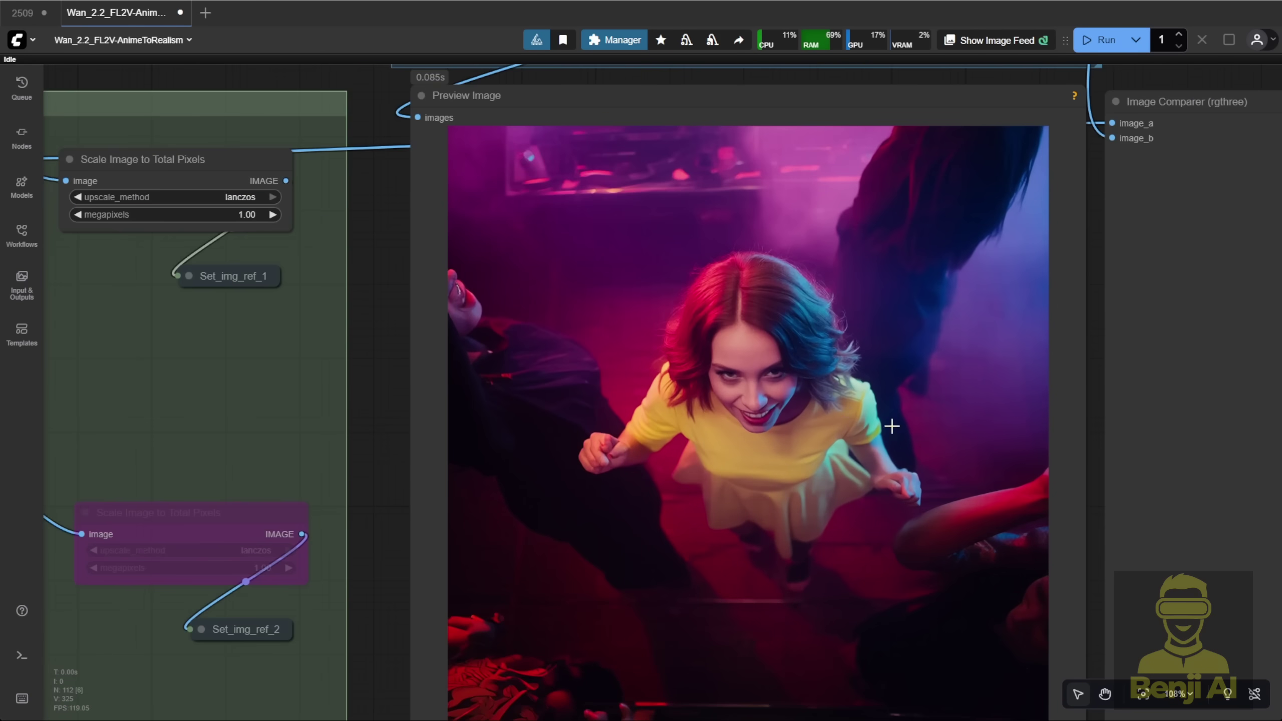
Run the relighting prompt and check the new preview image
left_click(1111, 36)
scroll(1099, 117, "down", 6)
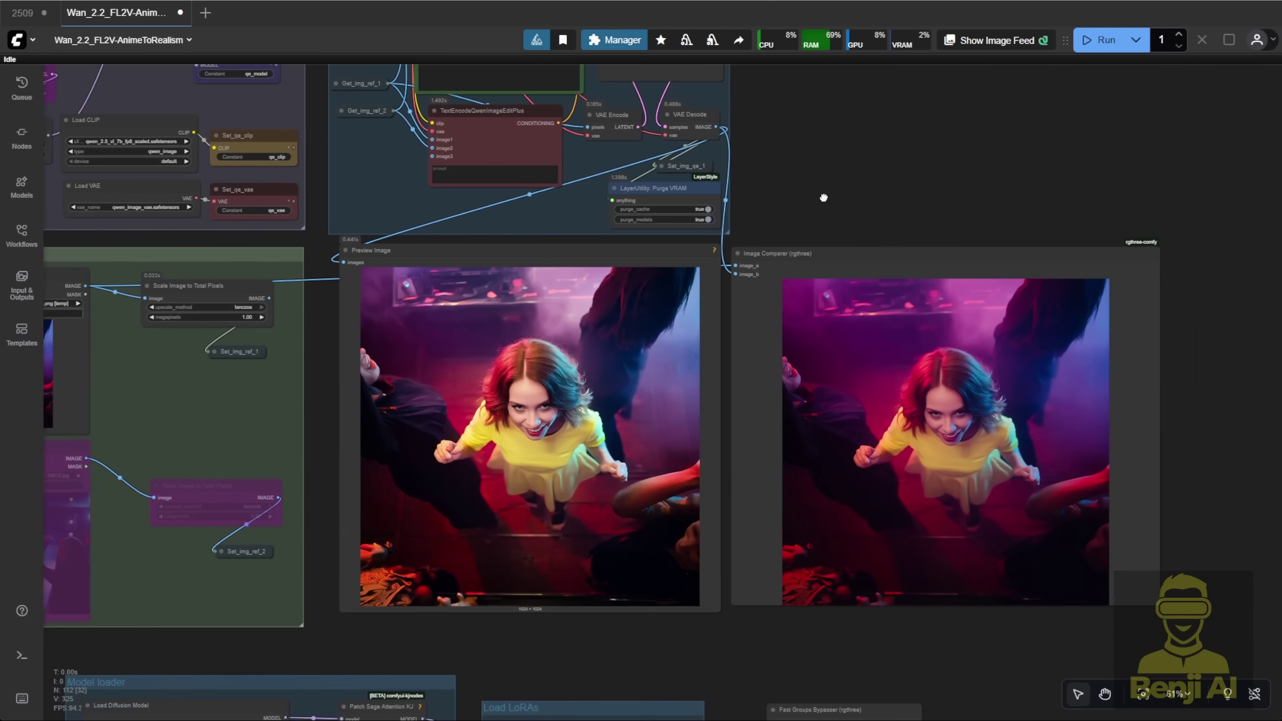
left_click_drag(823, 197, 729, 132)
scroll(243, 281, "up", 5)
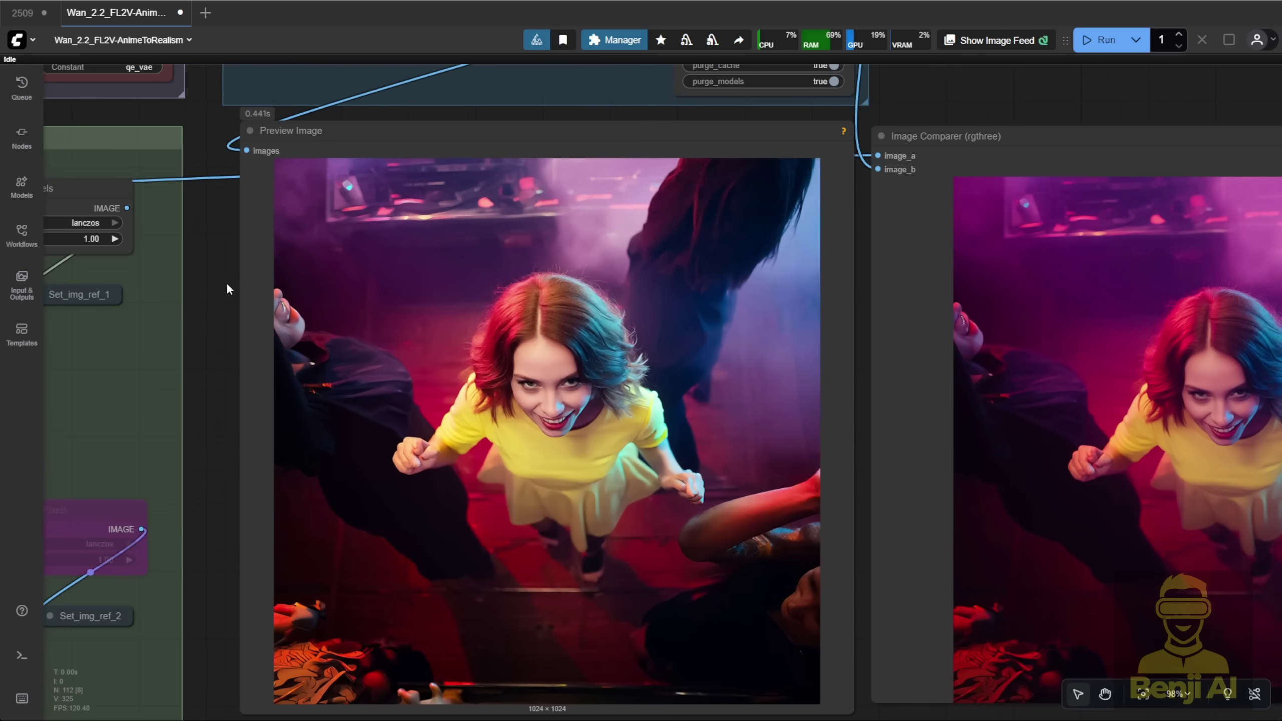
left_click_drag(220, 293, 135, 244)
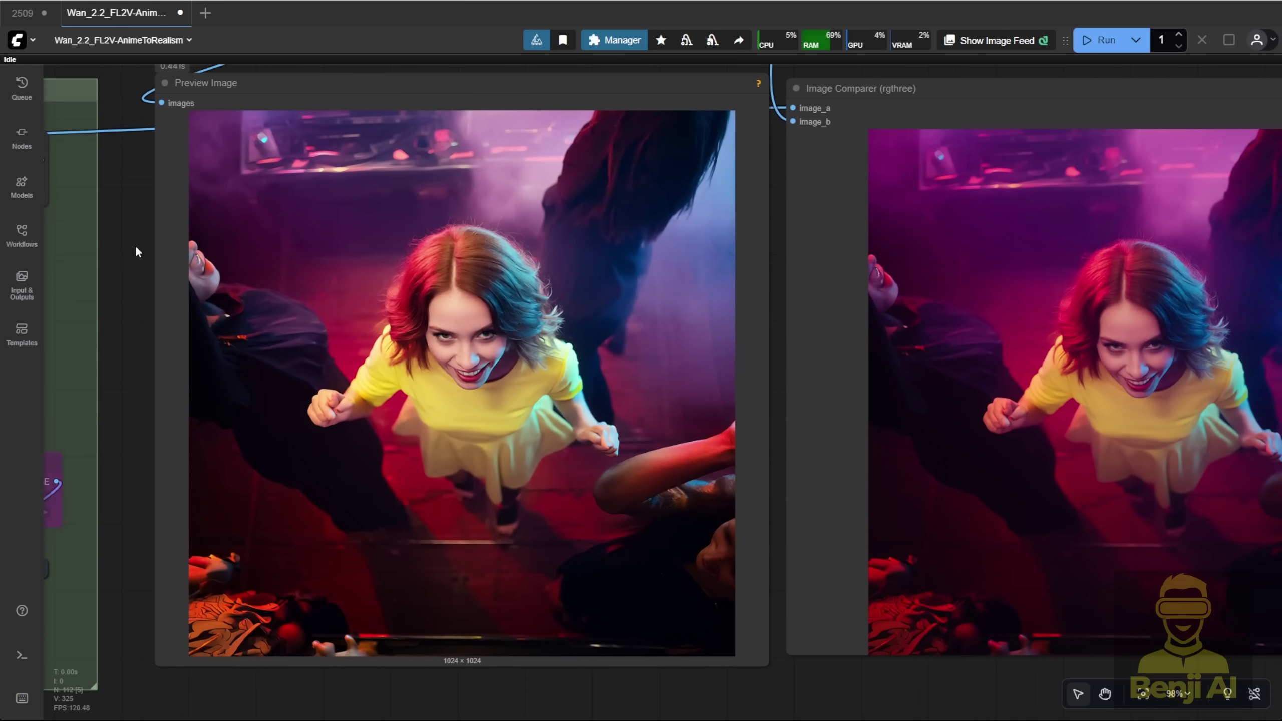
scroll(135, 245, "down", 2)
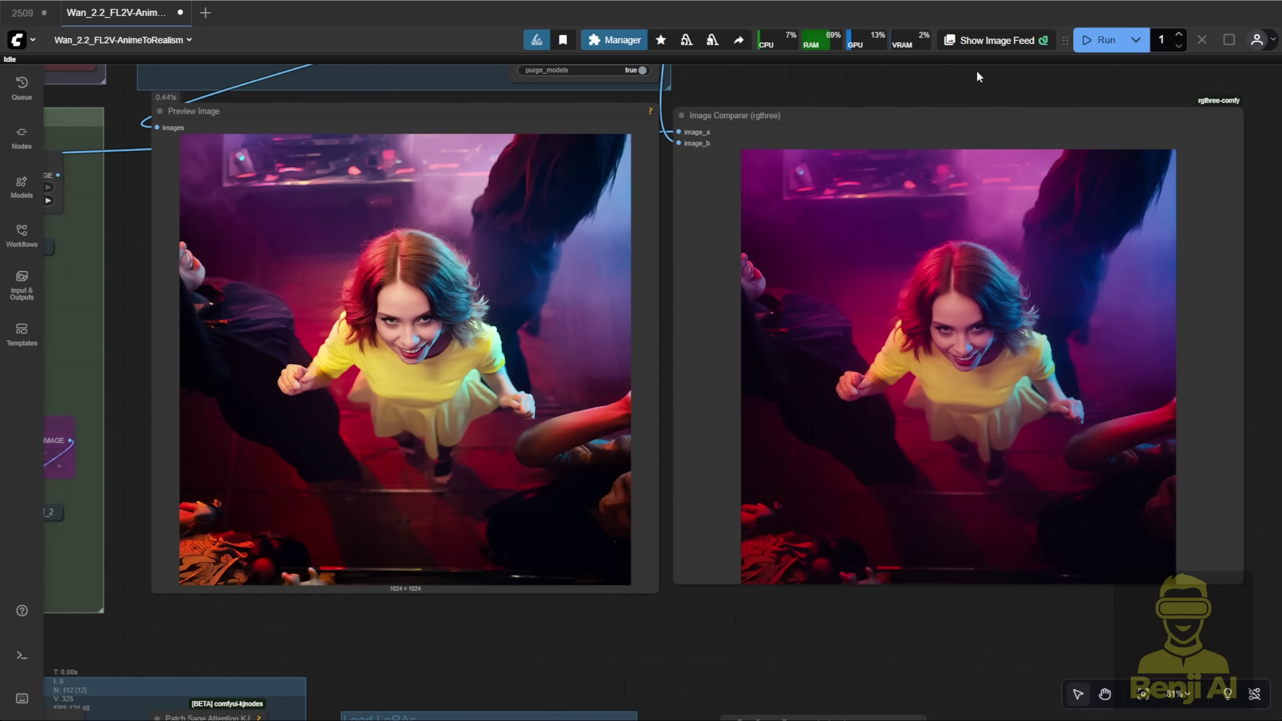
Inspect the Image Comparer contrasting the softly relit and original overhead shots
left_click_drag(977, 69, 745, 74)
scroll(900, 290, "up", 2)
scroll(750, 312, "up", 1)
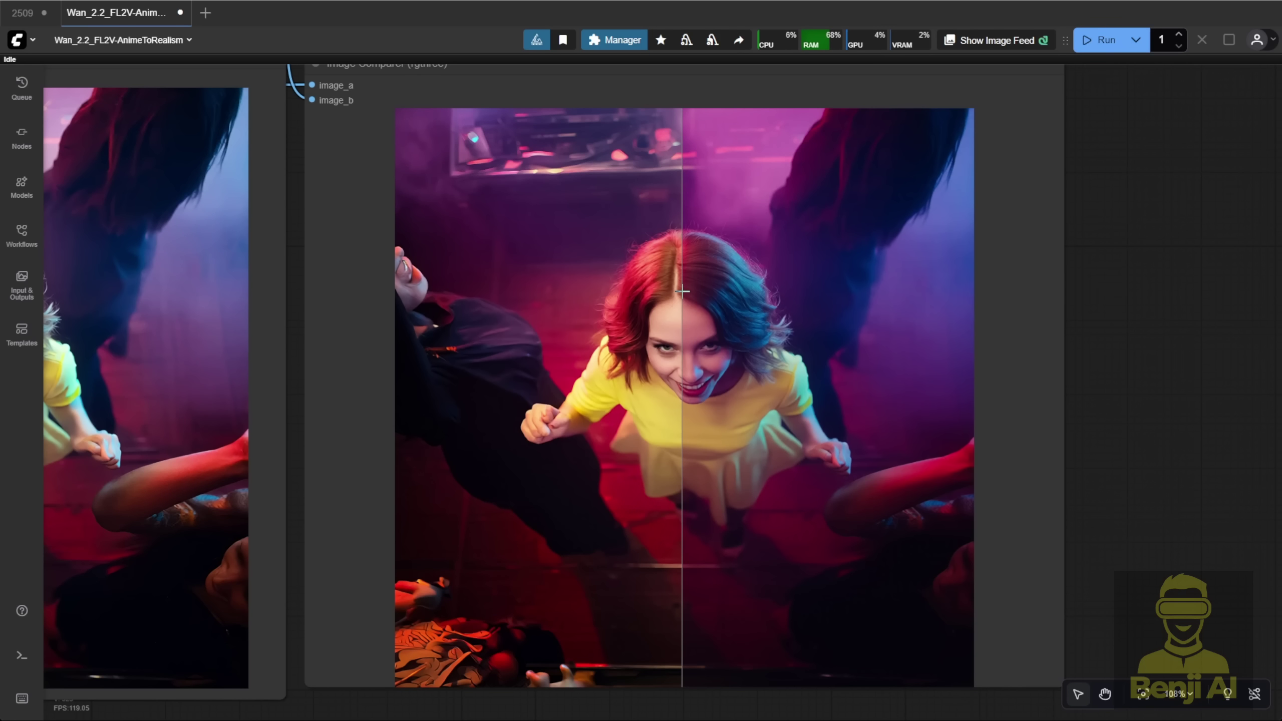
scroll(685, 290, "down", 5)
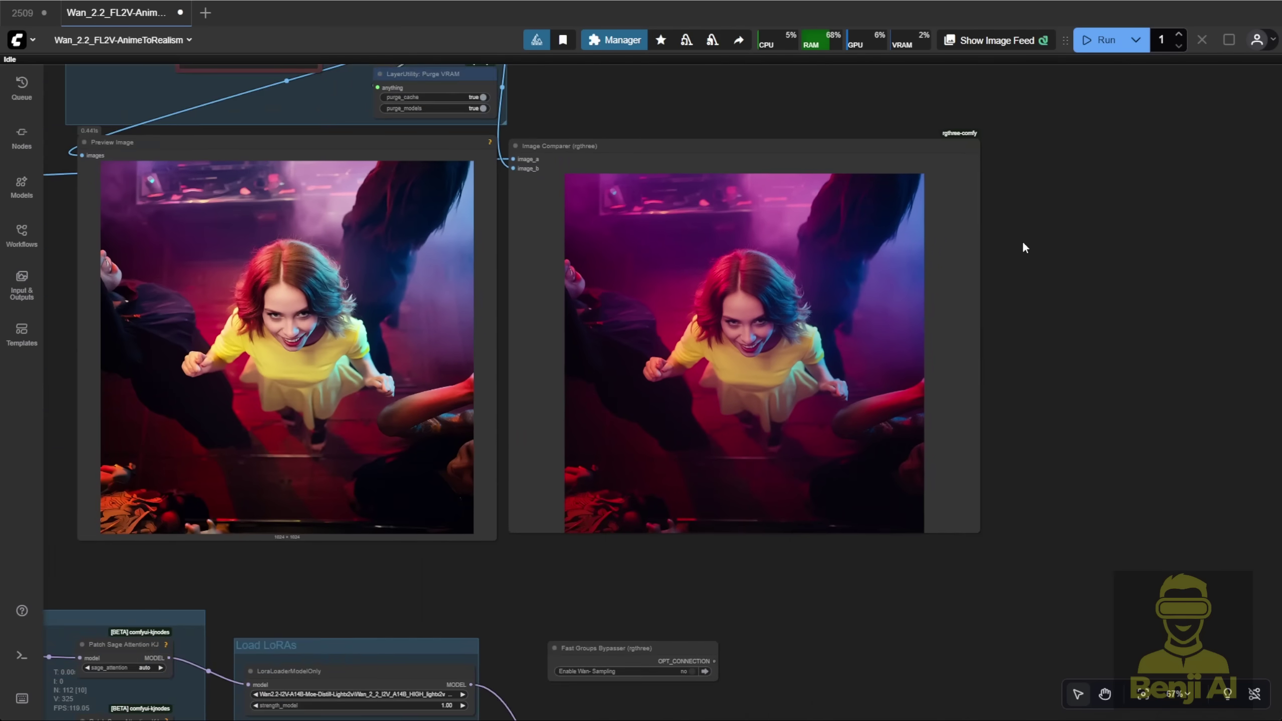
scroll(765, 287, "up", 5)
scroll(429, 278, "up", 6)
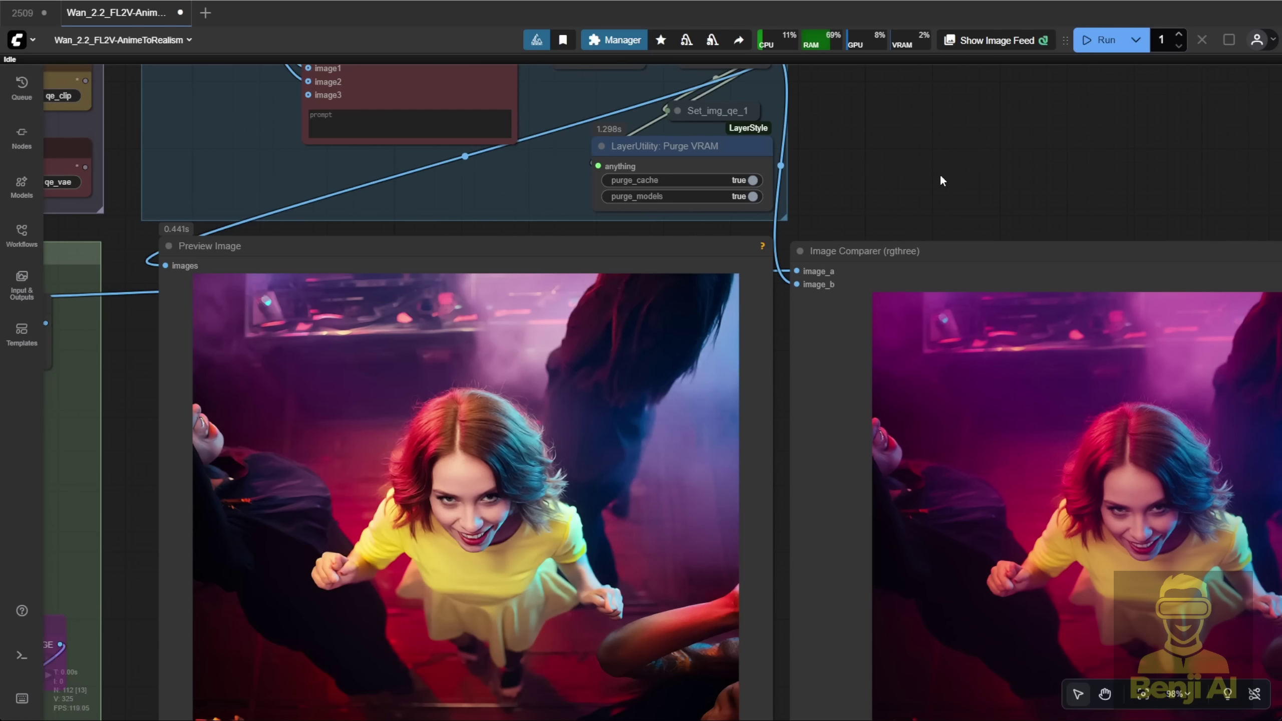
left_click_drag(984, 116, 987, 17)
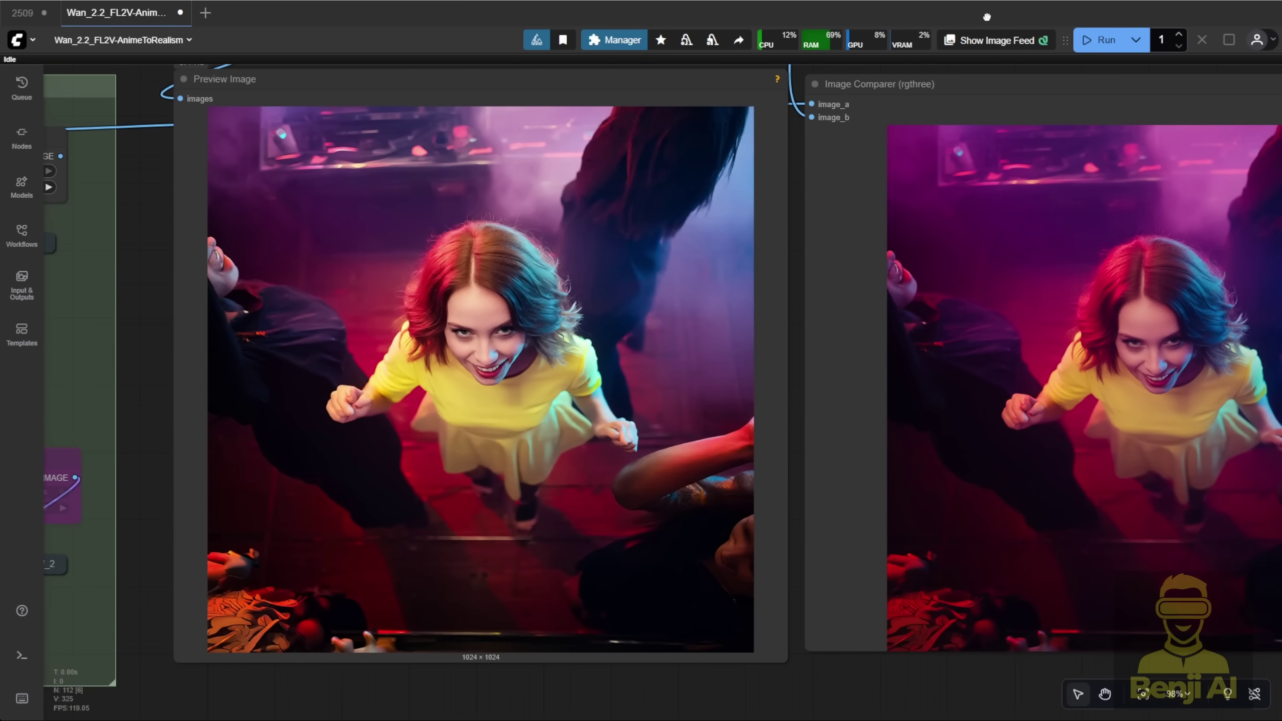
scroll(505, 320, "down", 4)
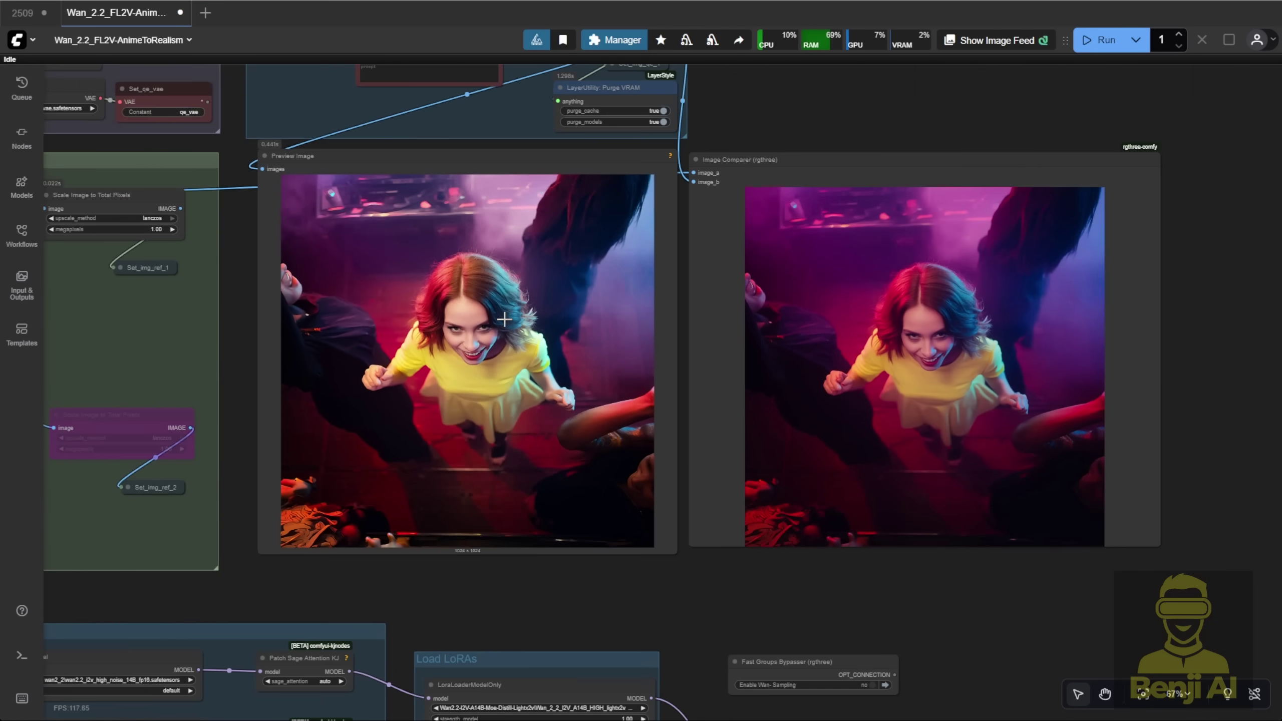
left_click_drag(979, 122, 811, 93)
scroll(719, 82, "up", 4)
scroll(721, 90, "down", 1)
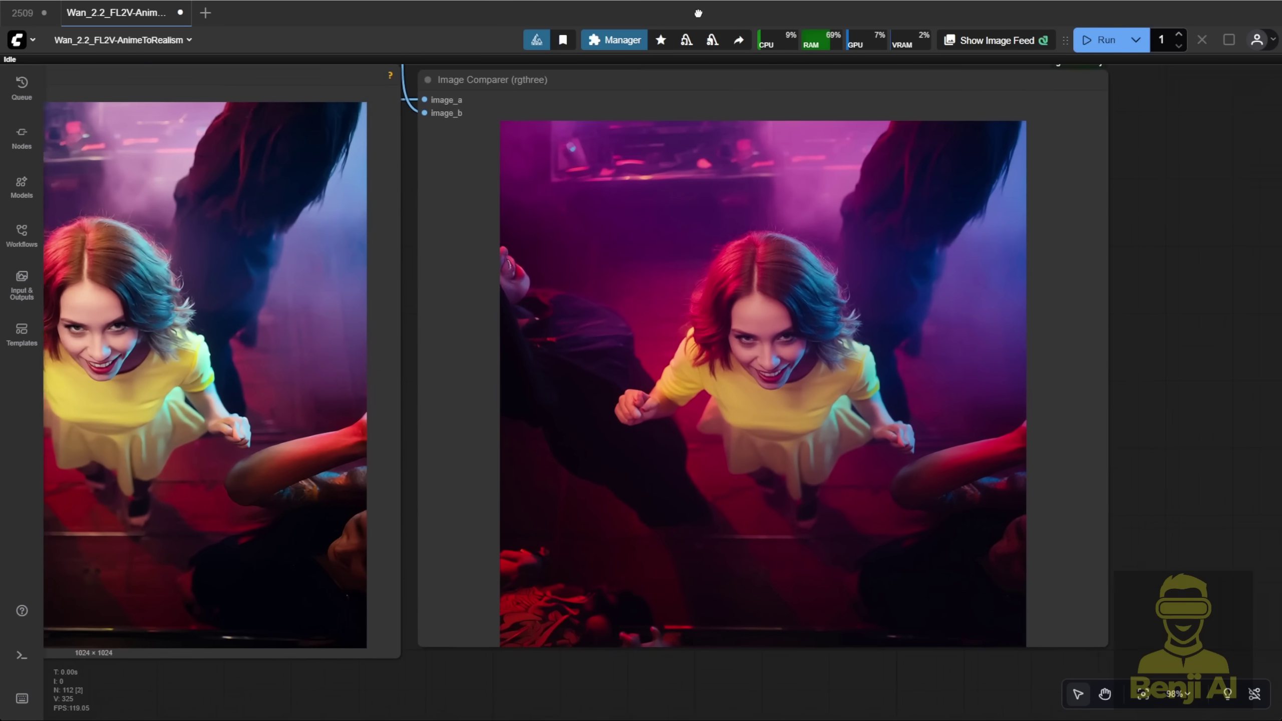
scroll(720, 89, "up", 1)
left_click_drag(519, 203, 328, 203)
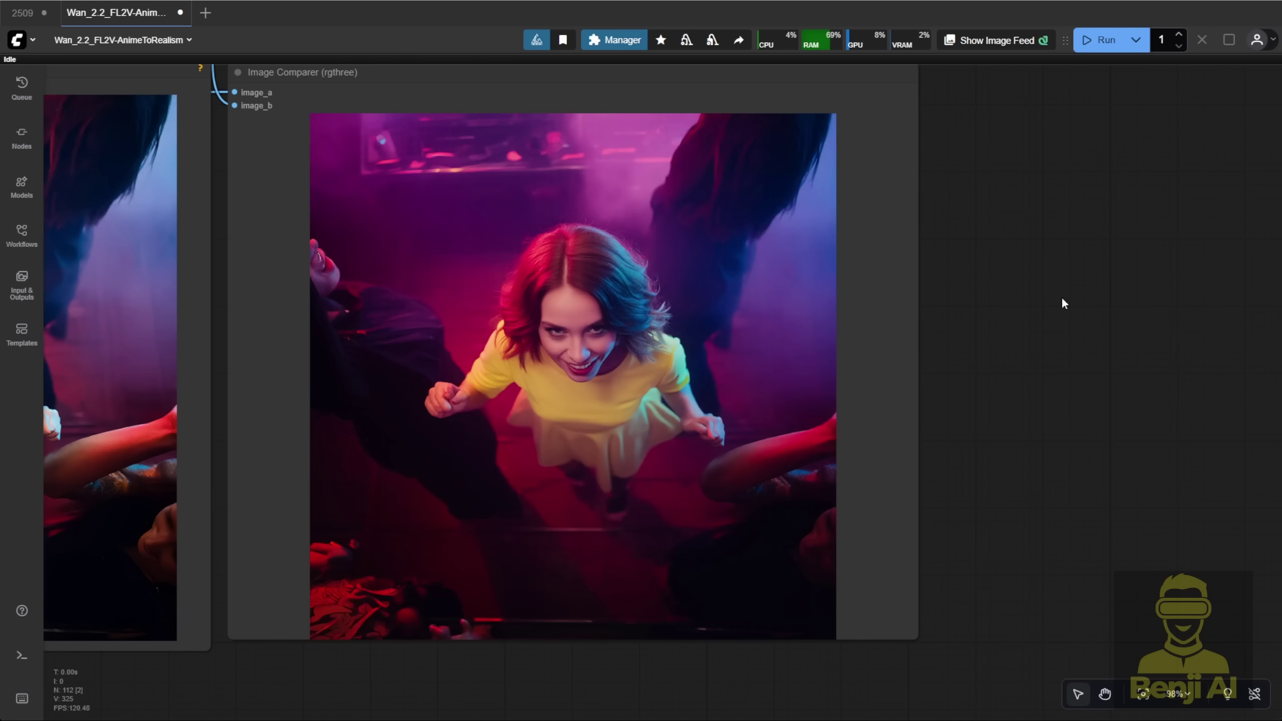
scroll(1100, 307, "down", 6)
left_click_drag(840, 188, 965, 285)
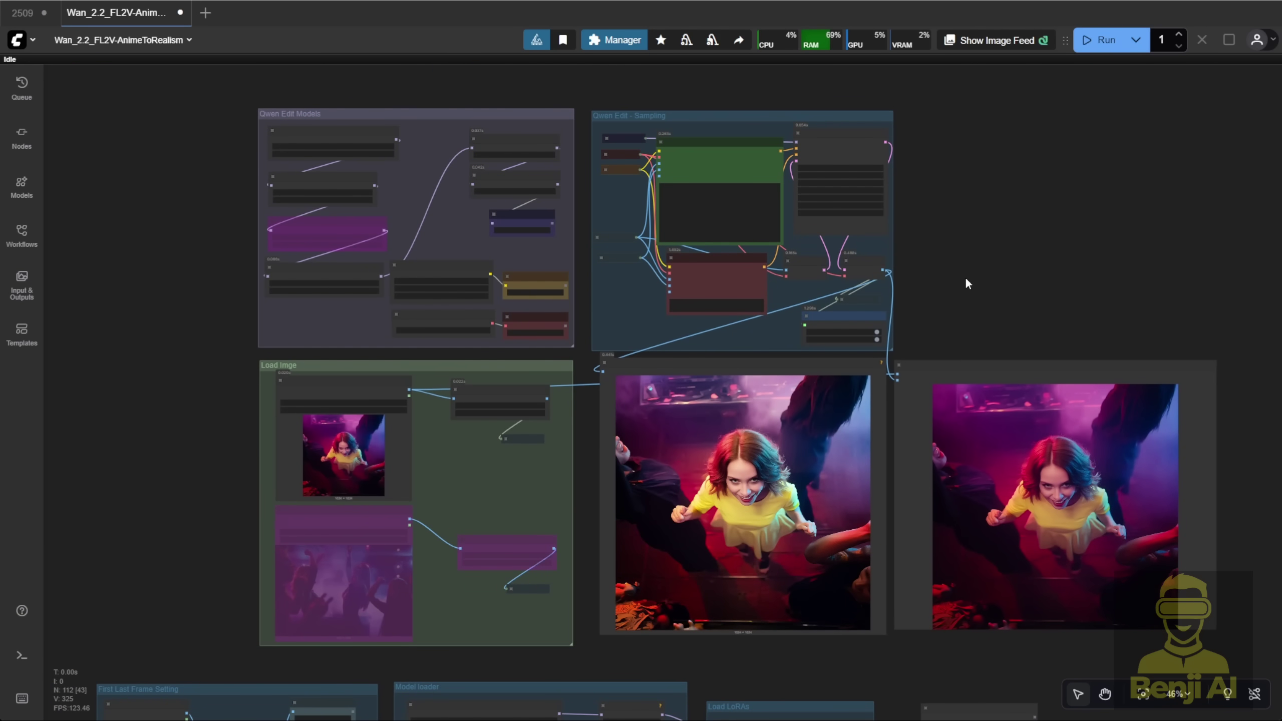
Expand the collapsed Image Comparer and view the 1280×720 relit dance-floor result
scroll(651, 523, "up", 3)
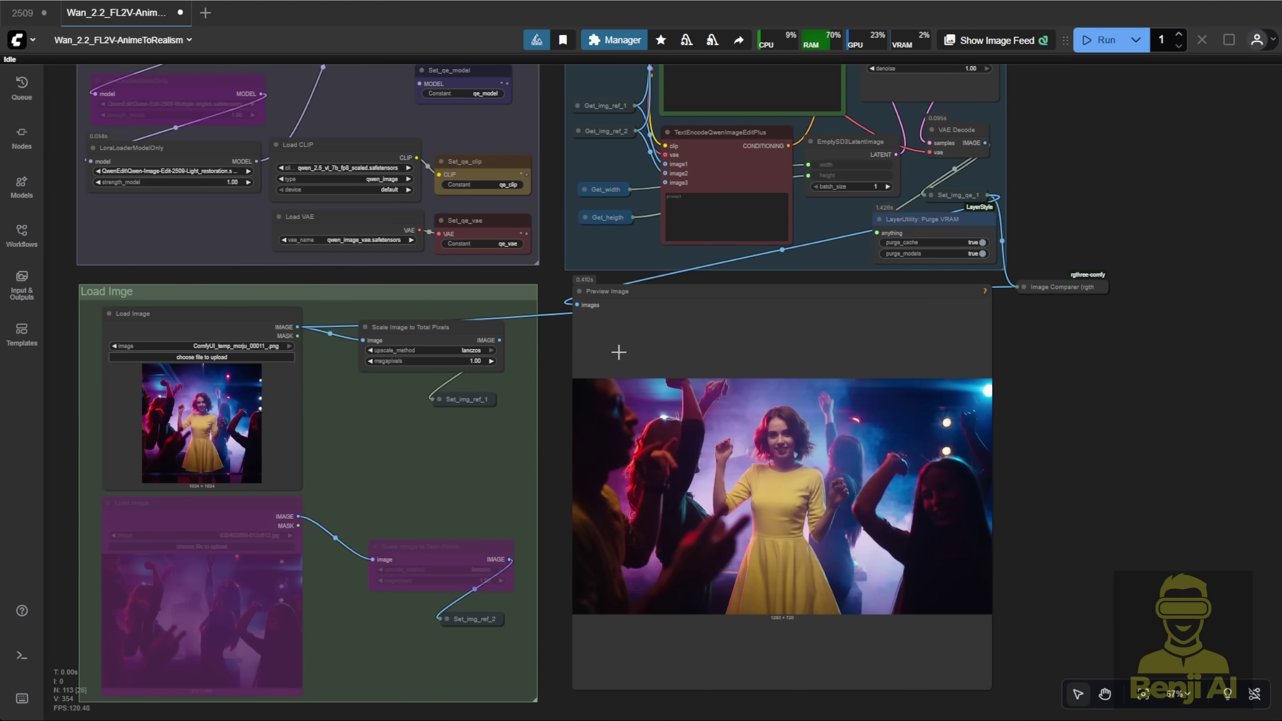
scroll(624, 379, "up", 3)
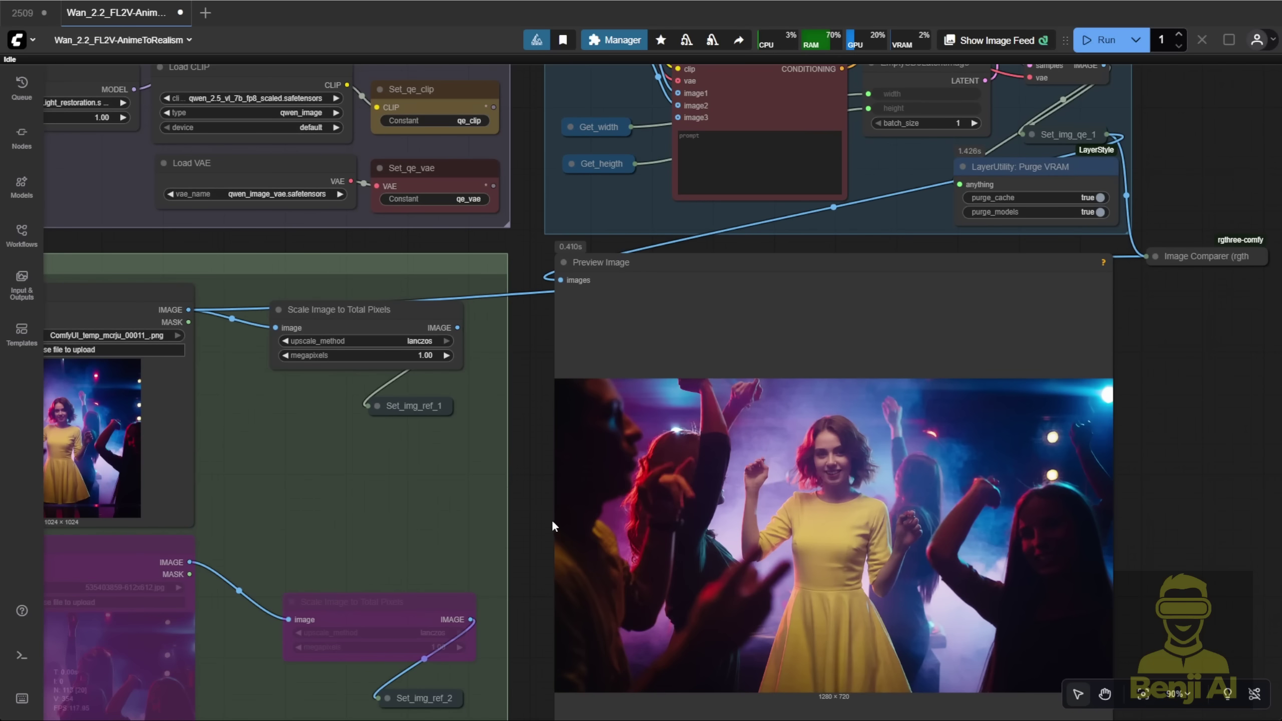
left_click_drag(535, 538, 716, 431)
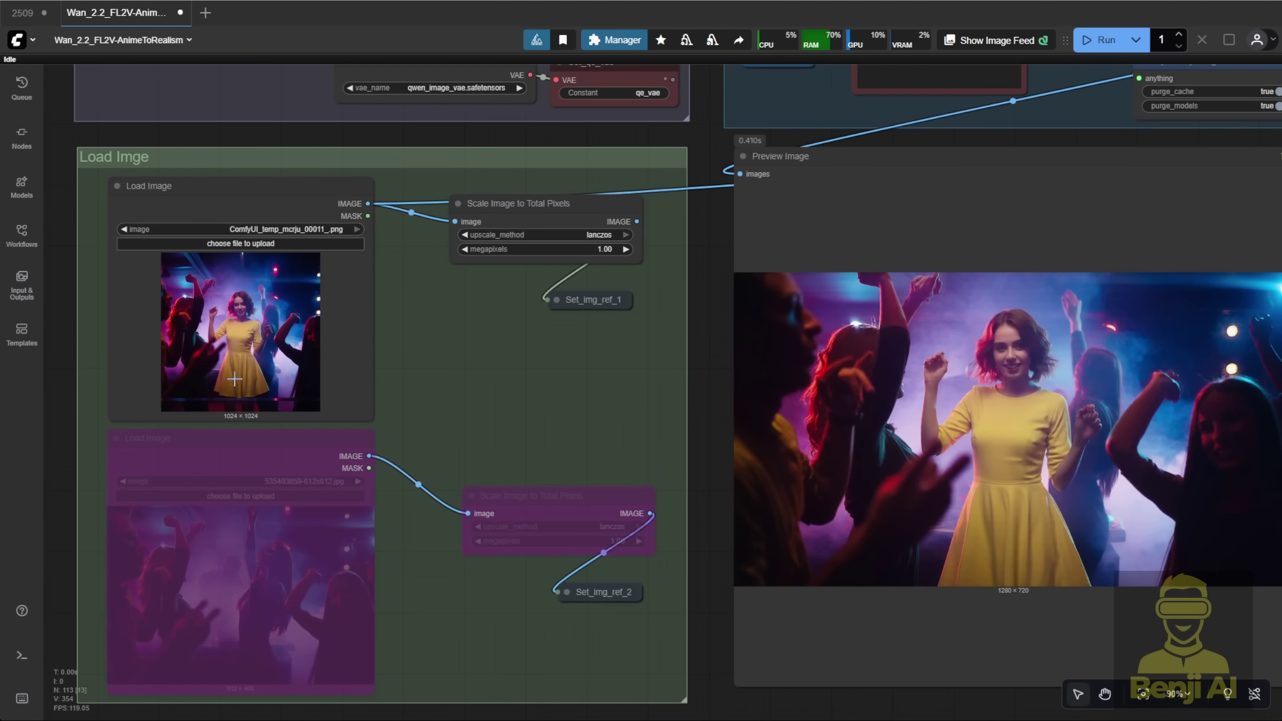
scroll(242, 415, "up", 8)
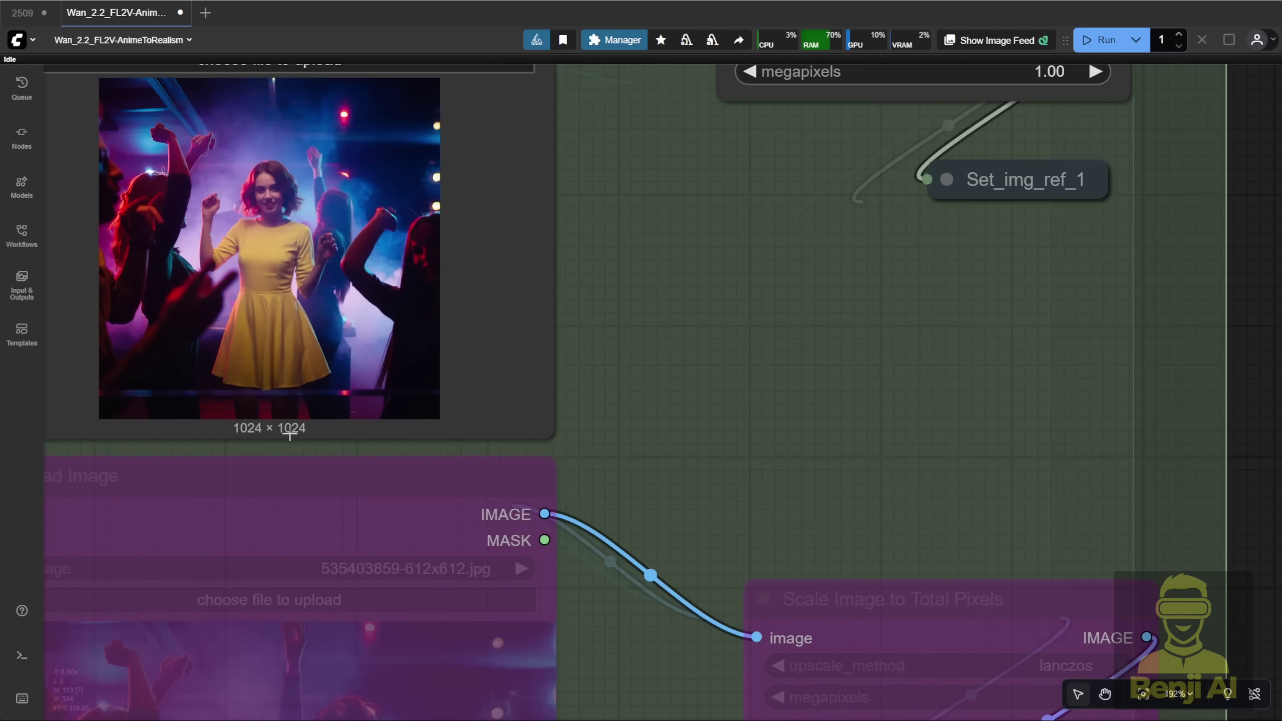
scroll(633, 289, "down", 6)
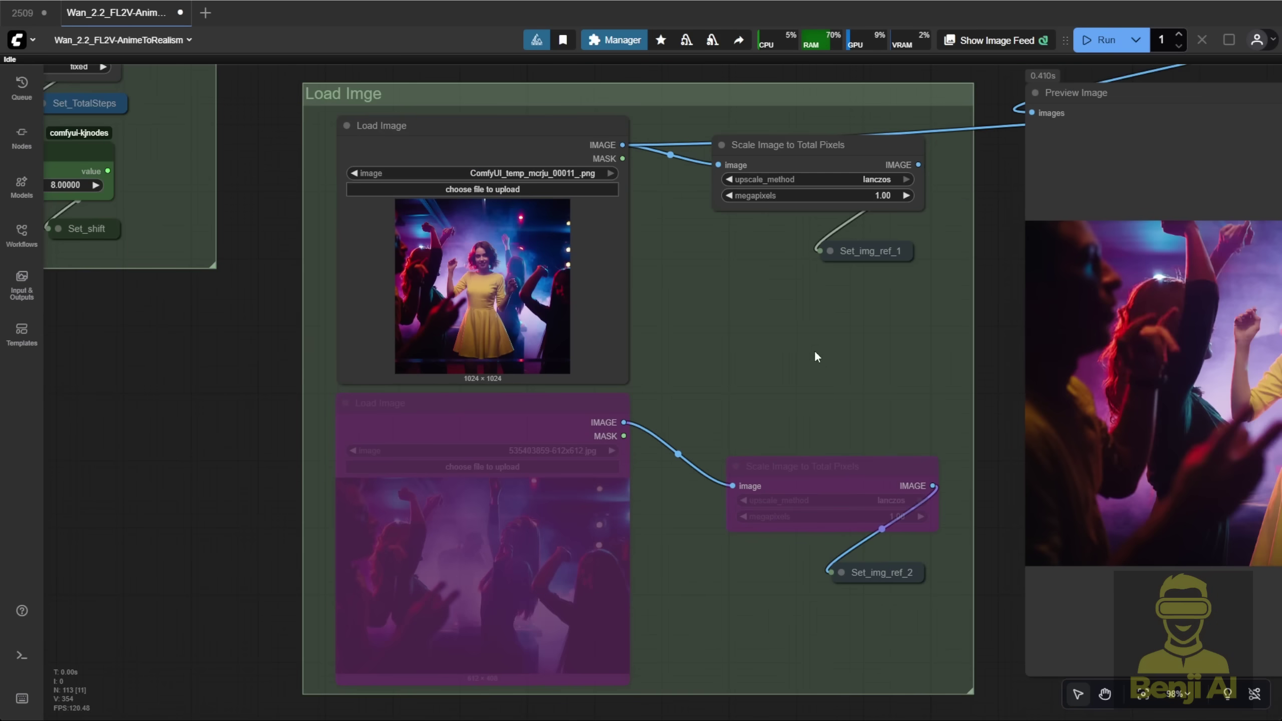
left_click_drag(815, 350, 88, 331)
scroll(536, 511, "up", 3)
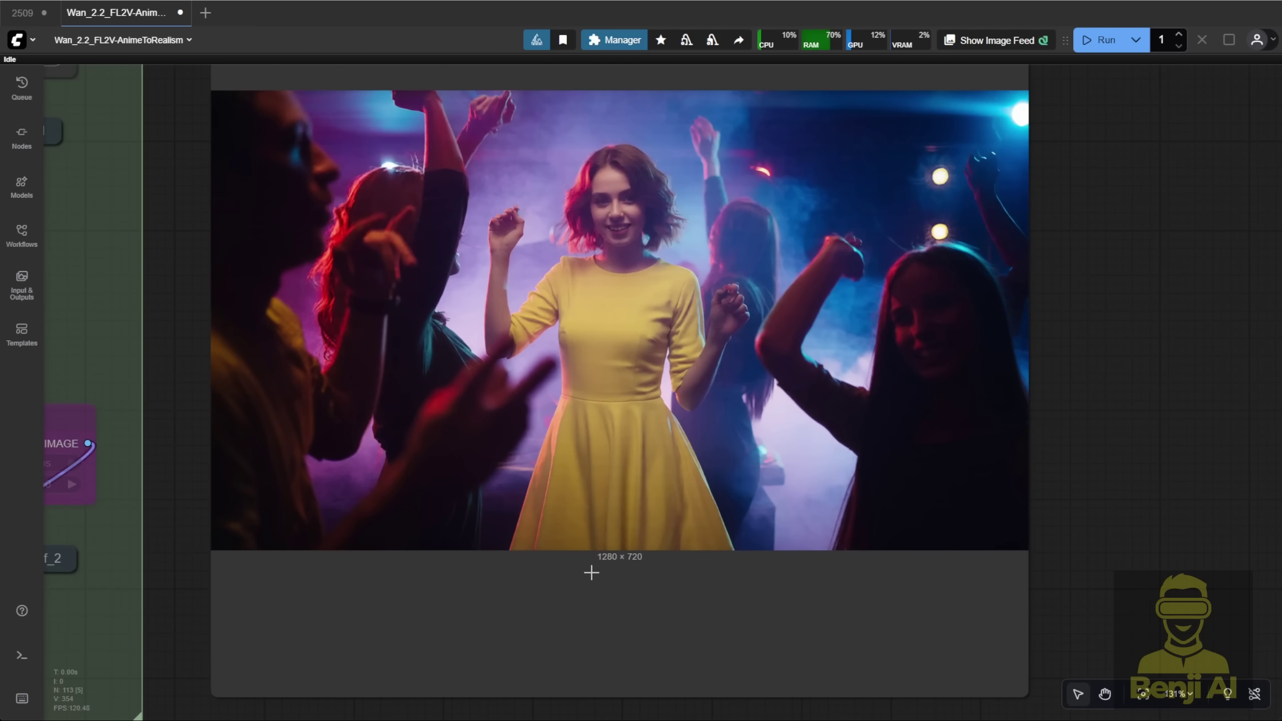
scroll(1139, 480, "down", 3)
scroll(1139, 480, "down", 1)
left_click_drag(1067, 370, 885, 353)
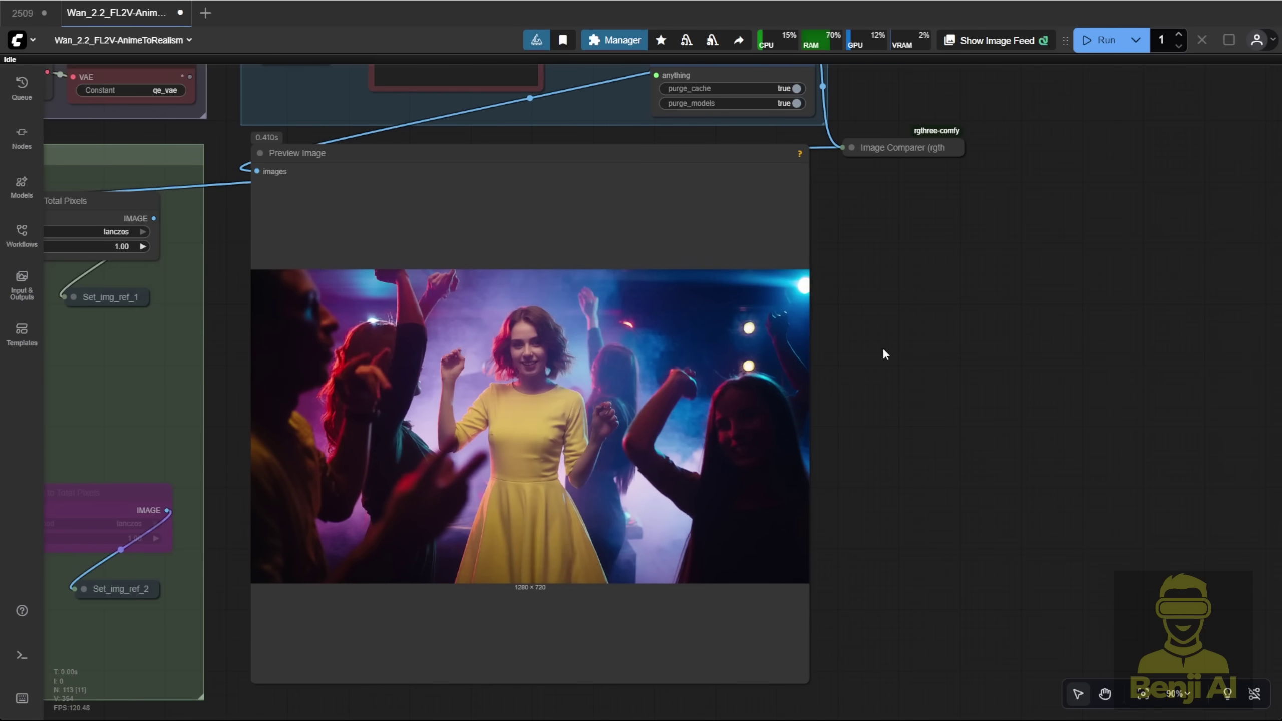
left_click(851, 147)
left_click_drag(991, 116, 413, 73)
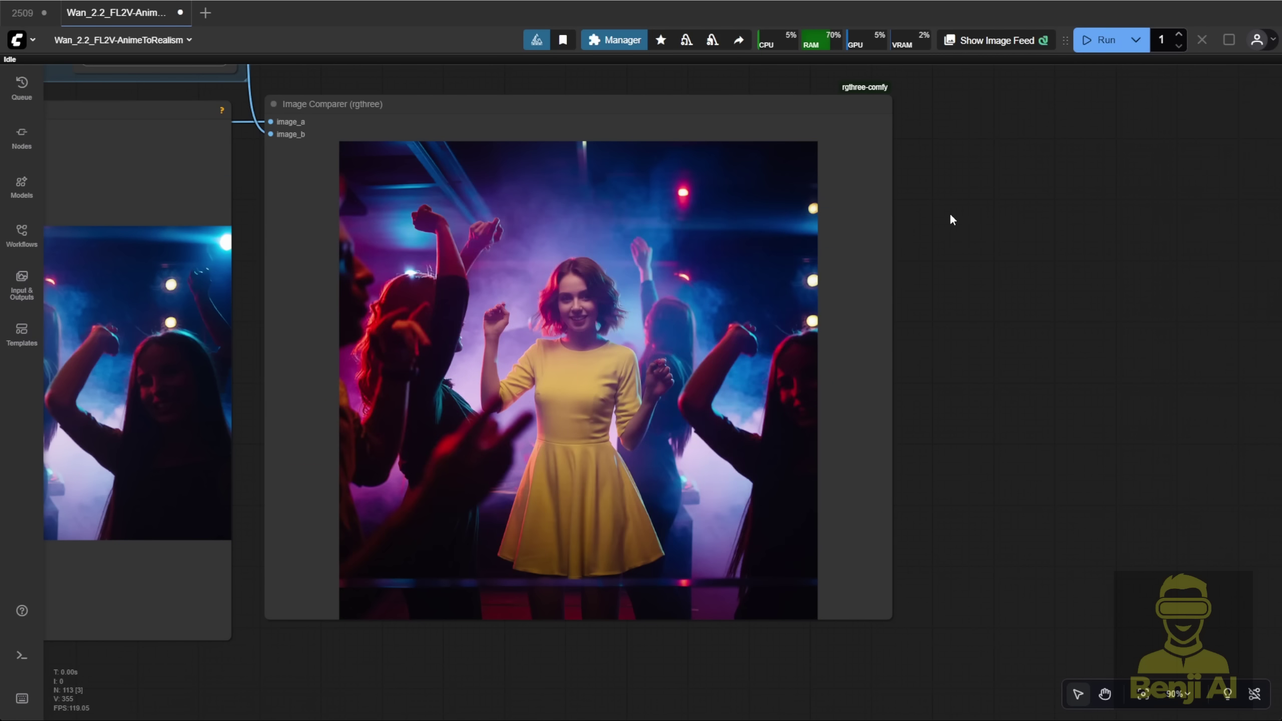
Re-enable the Multiple-angles LoRA and bypass the Light_restoration LoRA
scroll(950, 213, "down", 3)
left_click_drag(962, 213, 1051, 91)
scroll(455, 151, "up", 5)
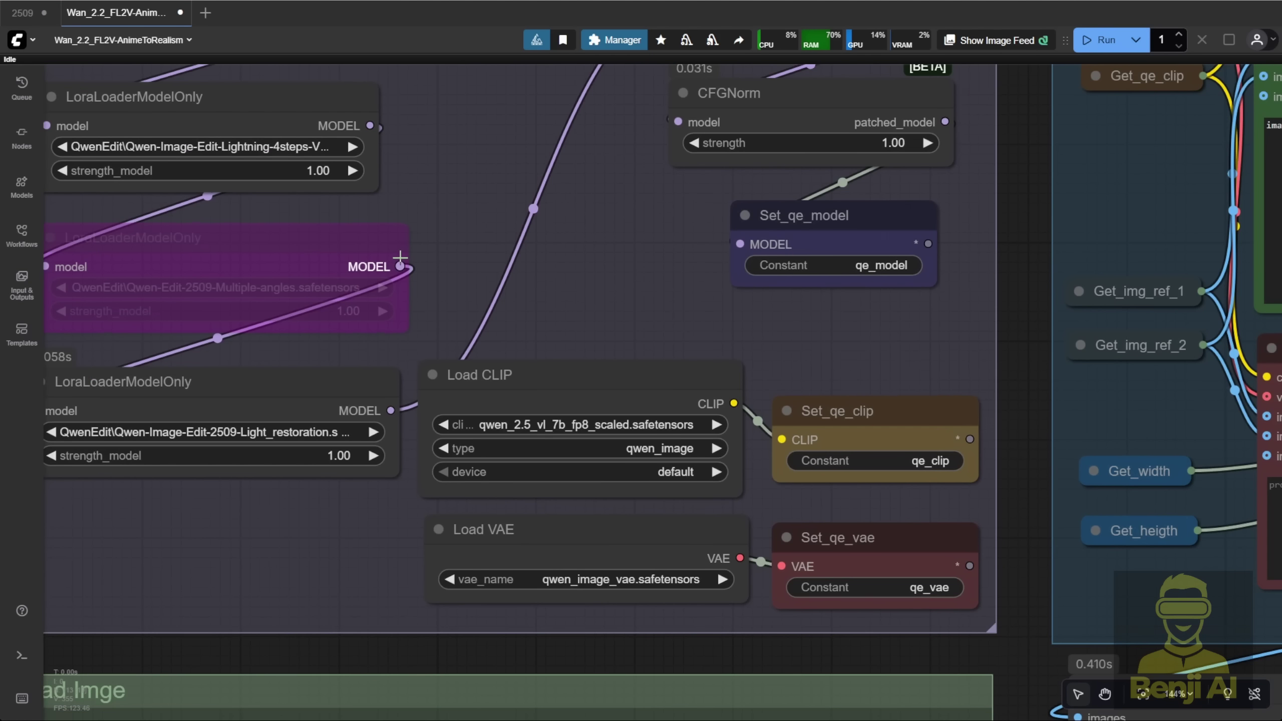
left_click_drag(268, 367, 337, 252)
right_click(339, 252)
left_click(404, 495)
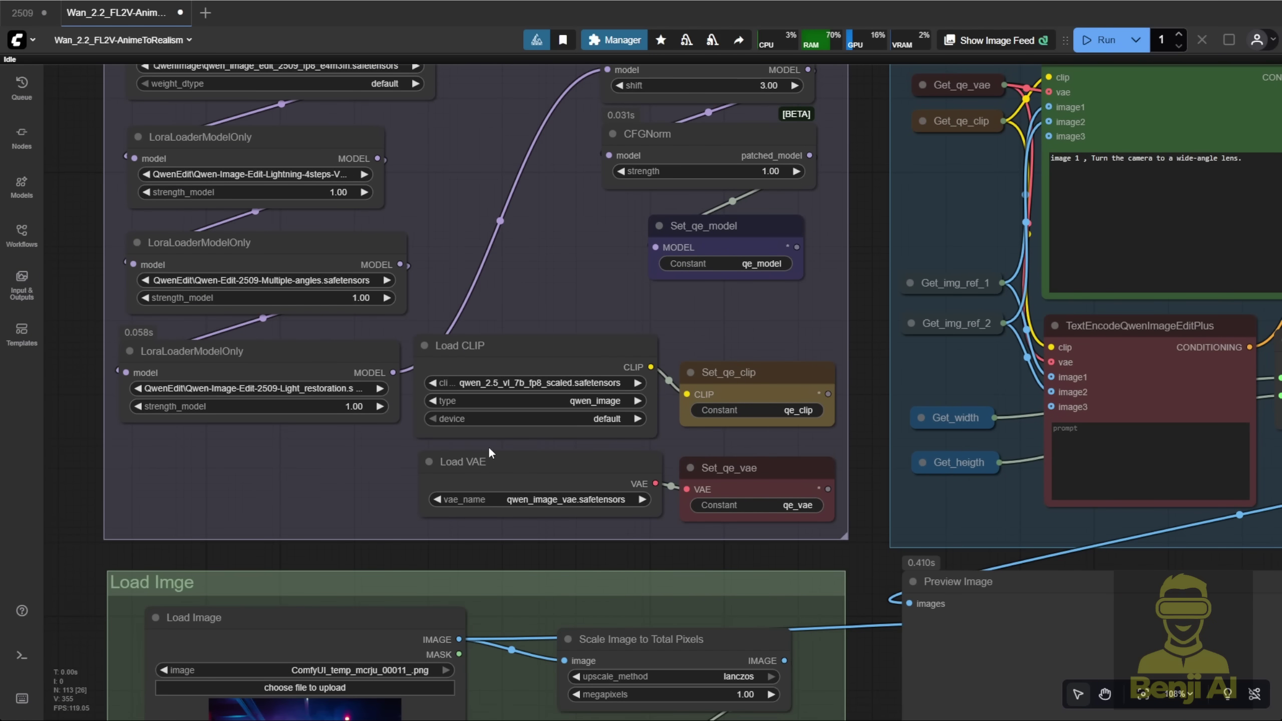
left_click(324, 354)
right_click(324, 348)
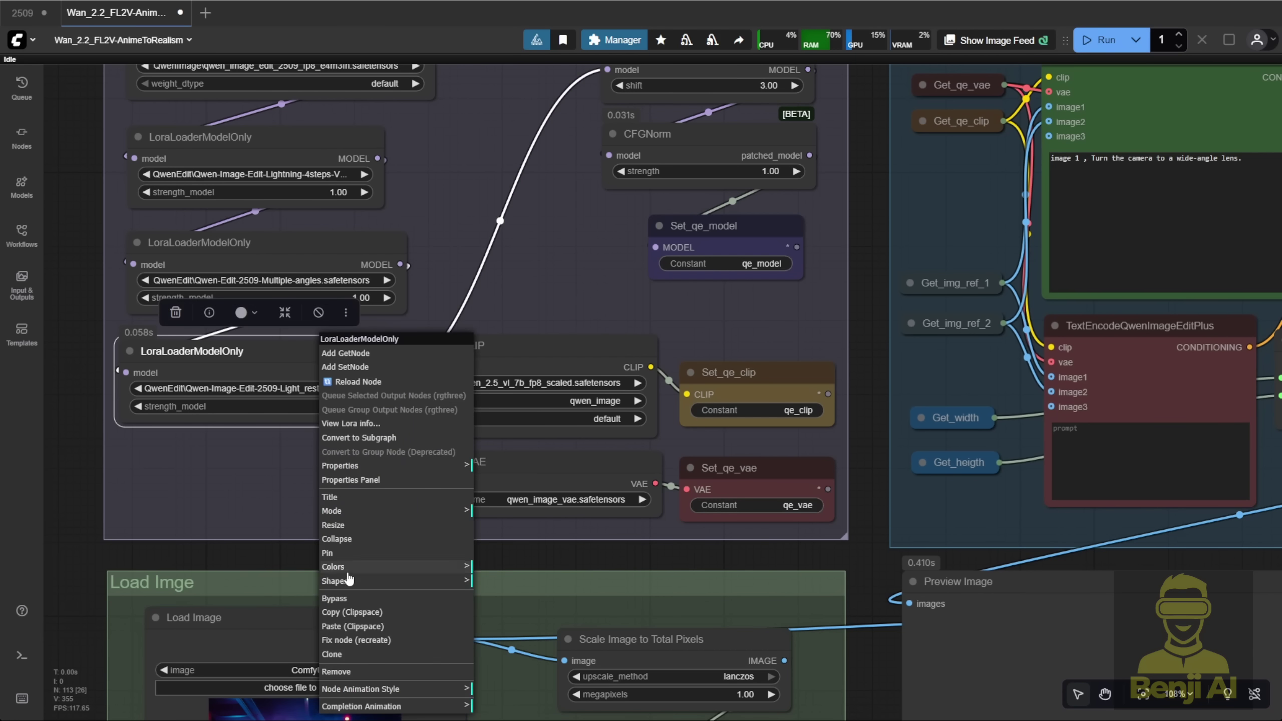
left_click(348, 598)
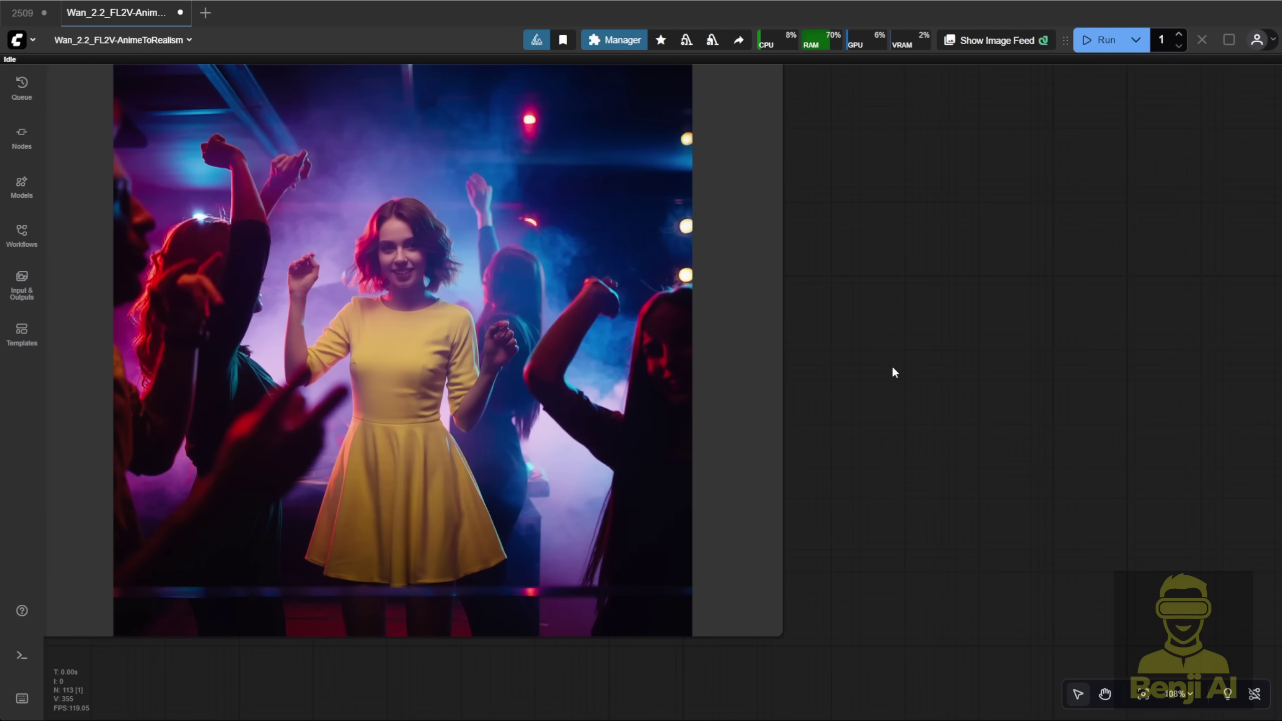
Copy the generated wide-angle dance-floor preview image
left_click_drag(891, 371, 1051, 420)
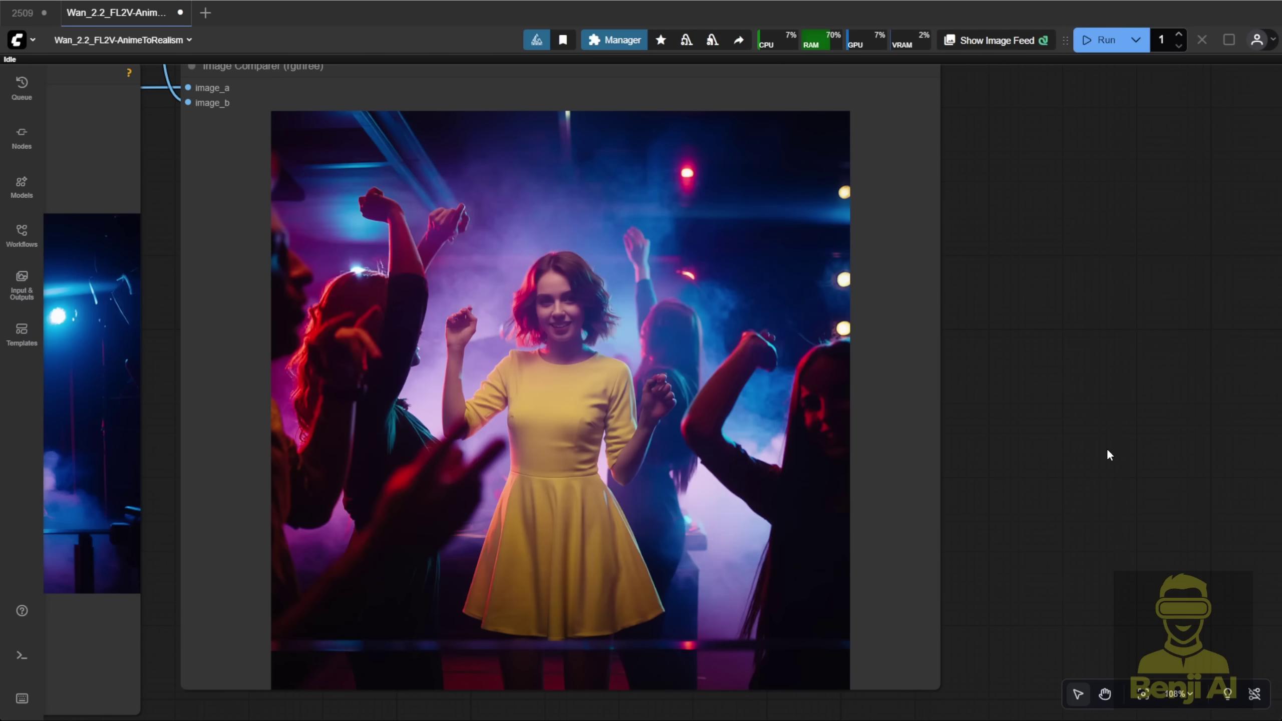
scroll(1098, 449, "down", 5)
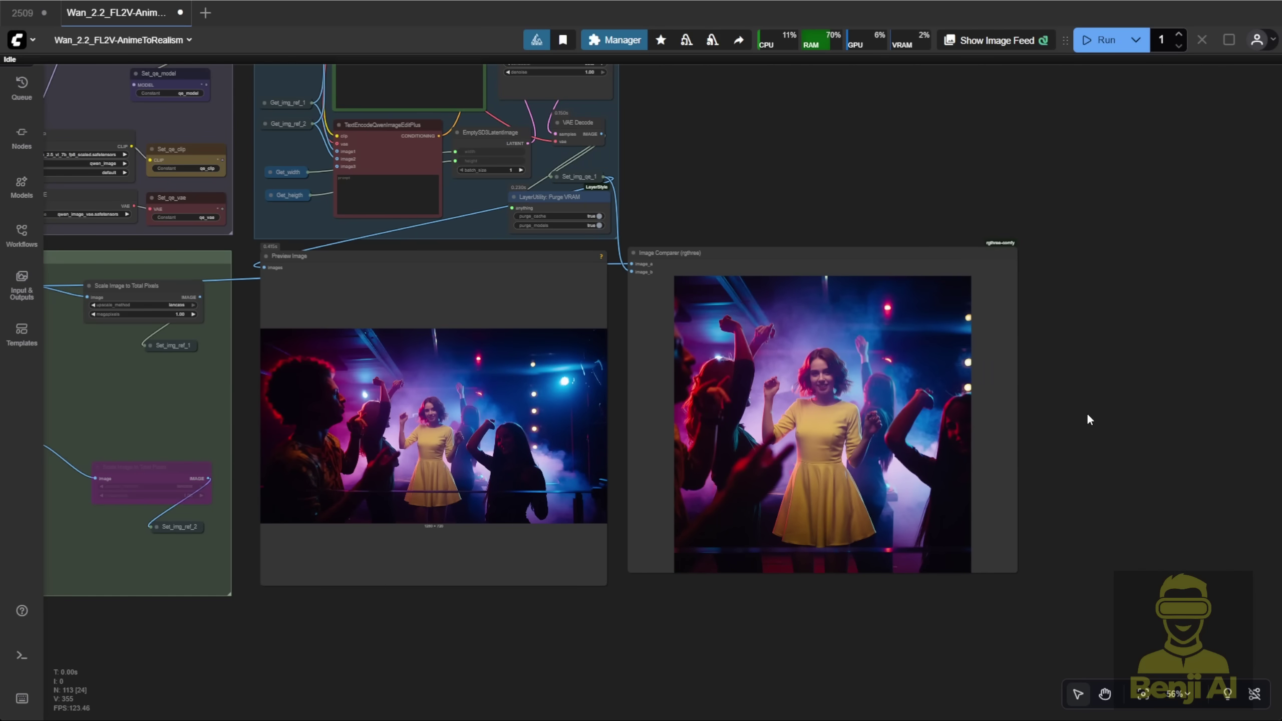
right_click(409, 424)
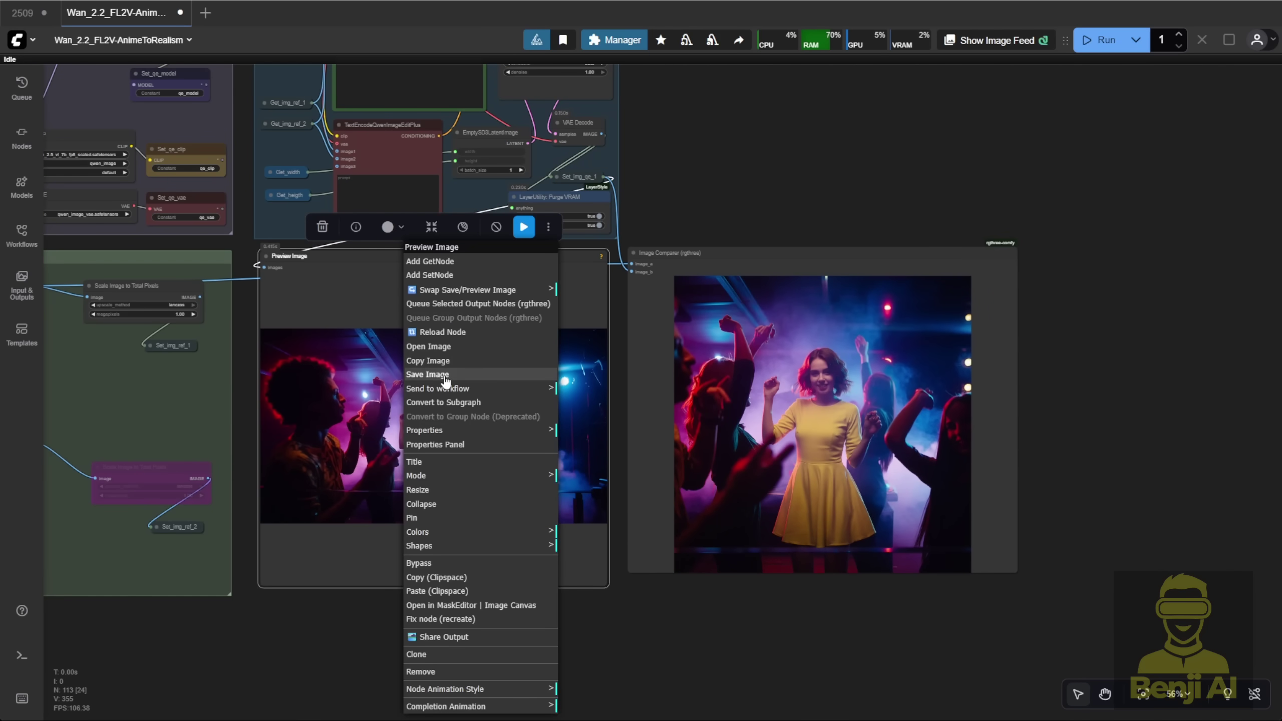
scroll(437, 576, "up", 6)
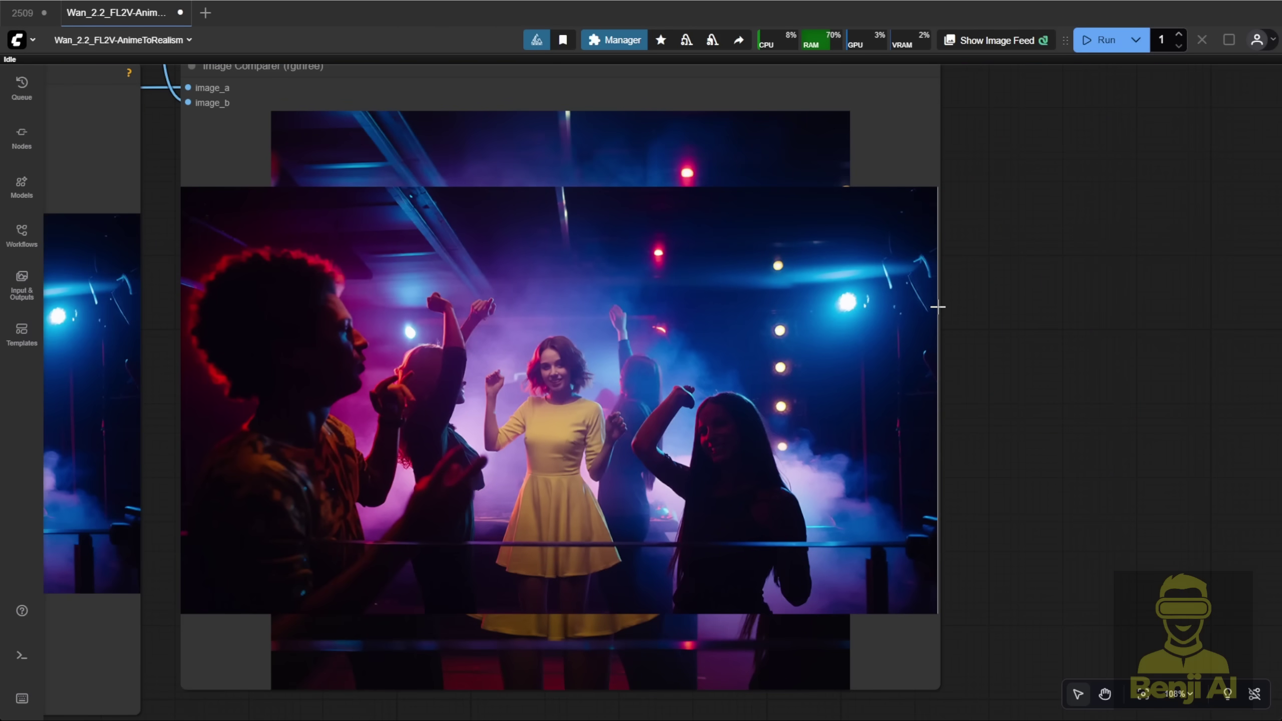
scroll(1098, 449, "down", 7)
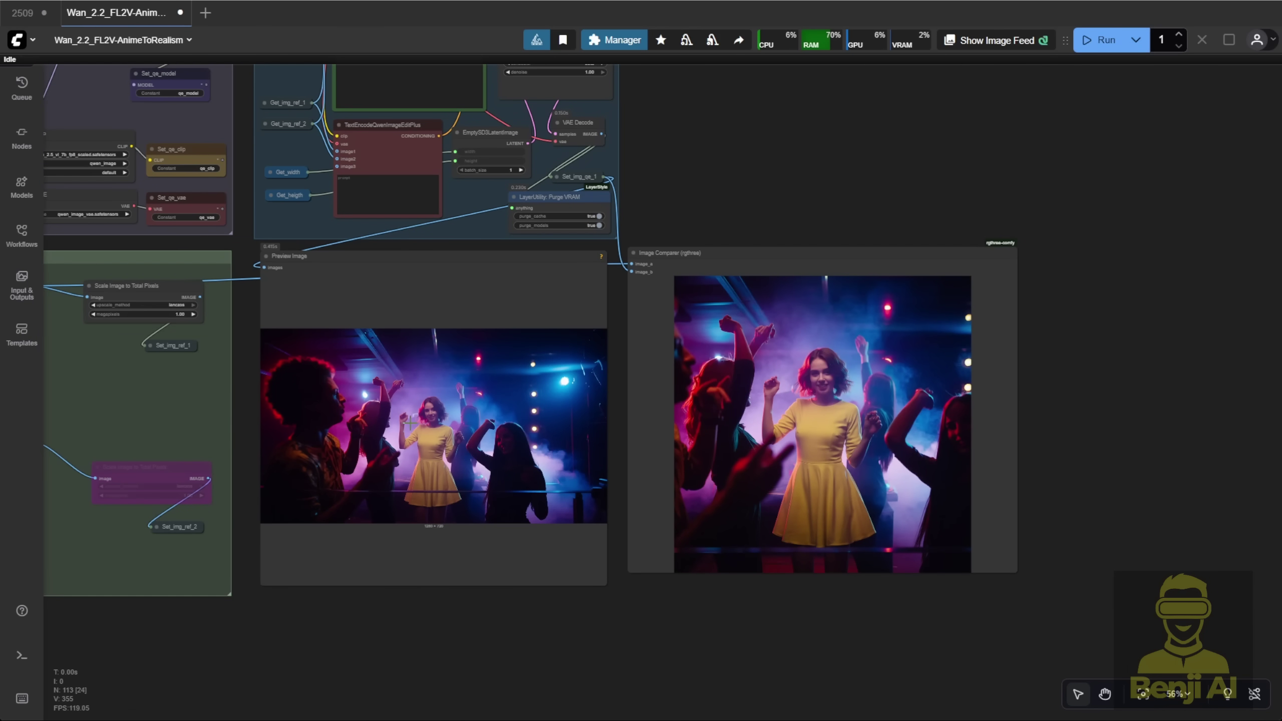
right_click(408, 252)
left_click(448, 362)
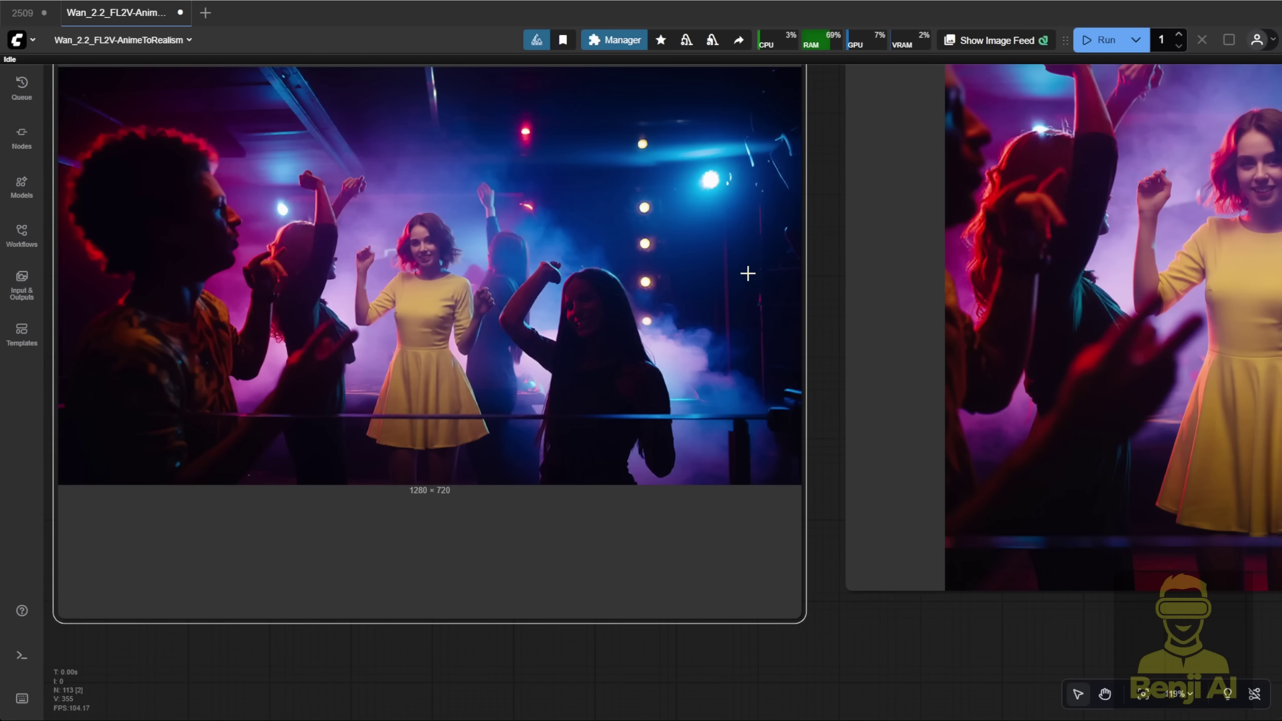
scroll(466, 449, "down", 7)
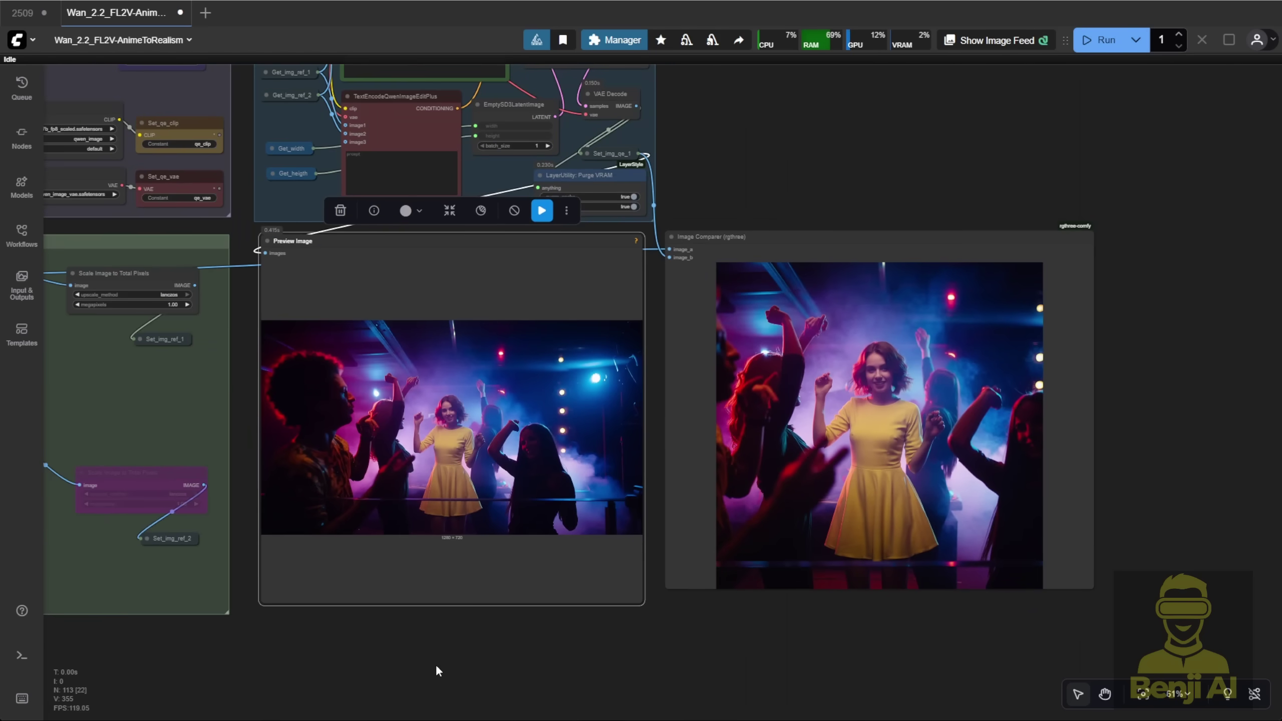
left_click_drag(437, 666, 950, 481)
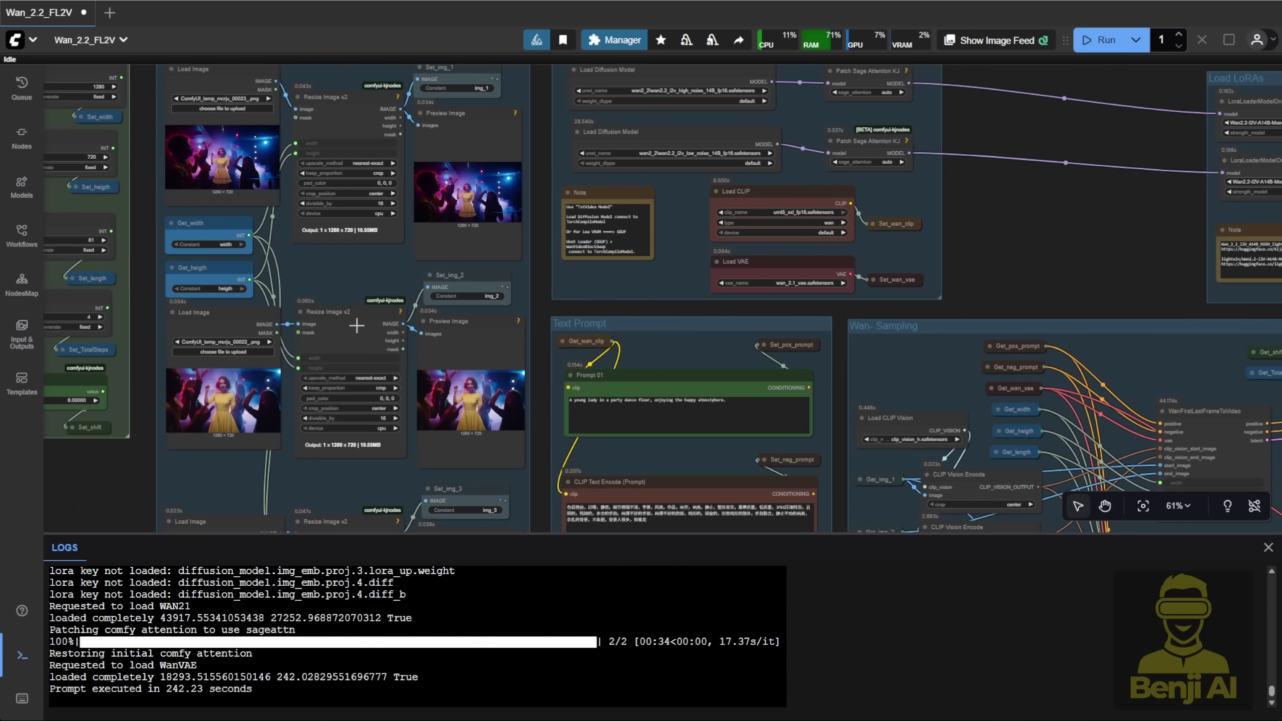
left_click_drag(353, 290, 504, 333)
scroll(400, 192, "up", 4)
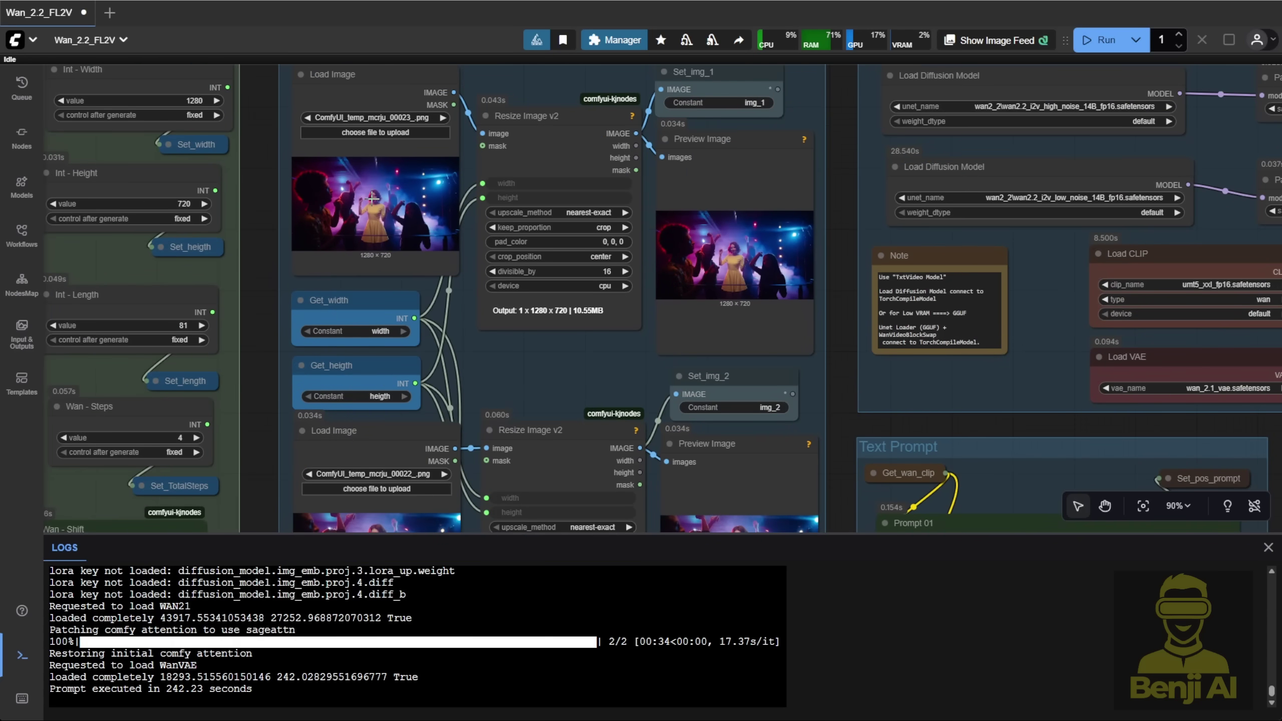
scroll(378, 203, "up", 3)
scroll(378, 203, "up", 3)
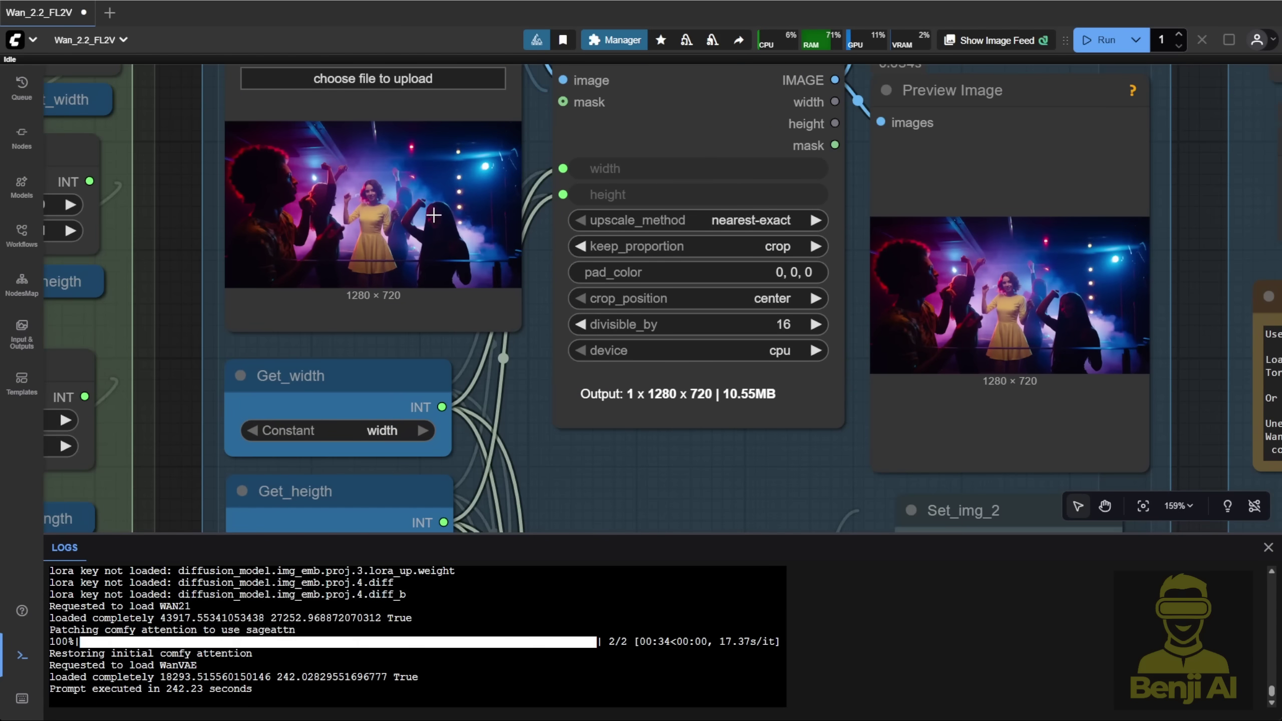
left_click(451, 284)
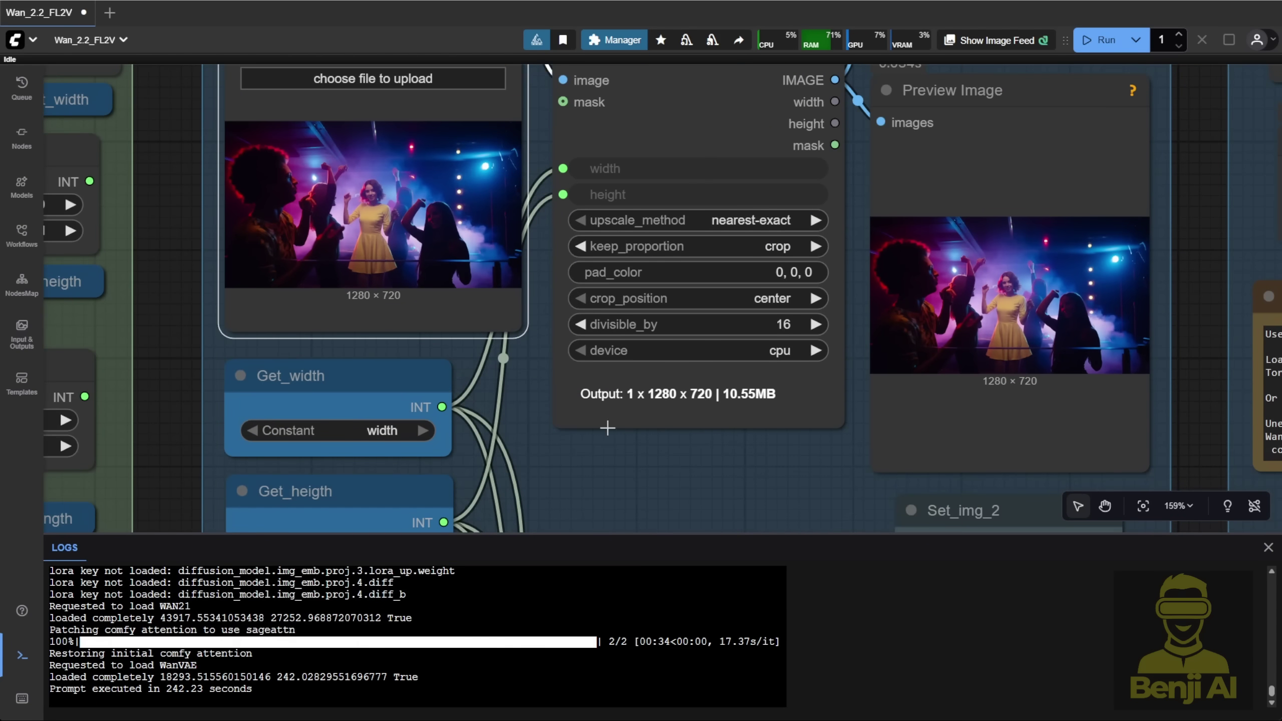
left_click_drag(667, 473, 269, 475)
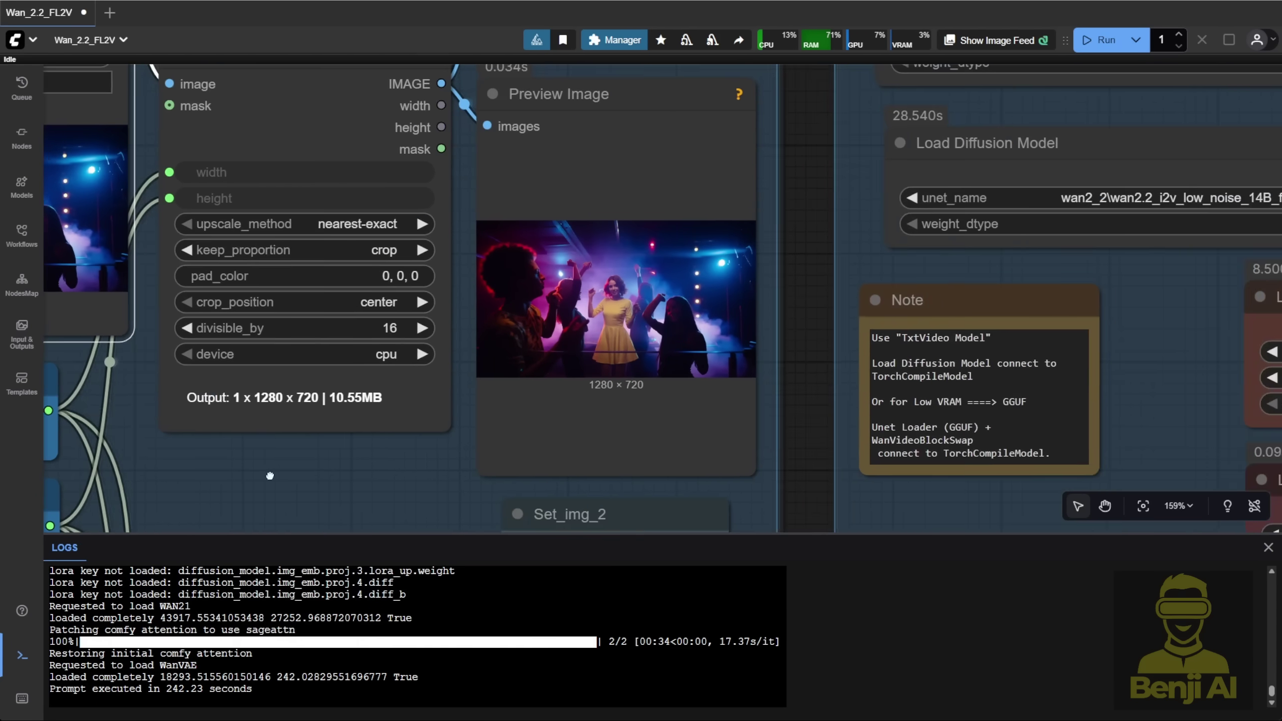
left_click(639, 282)
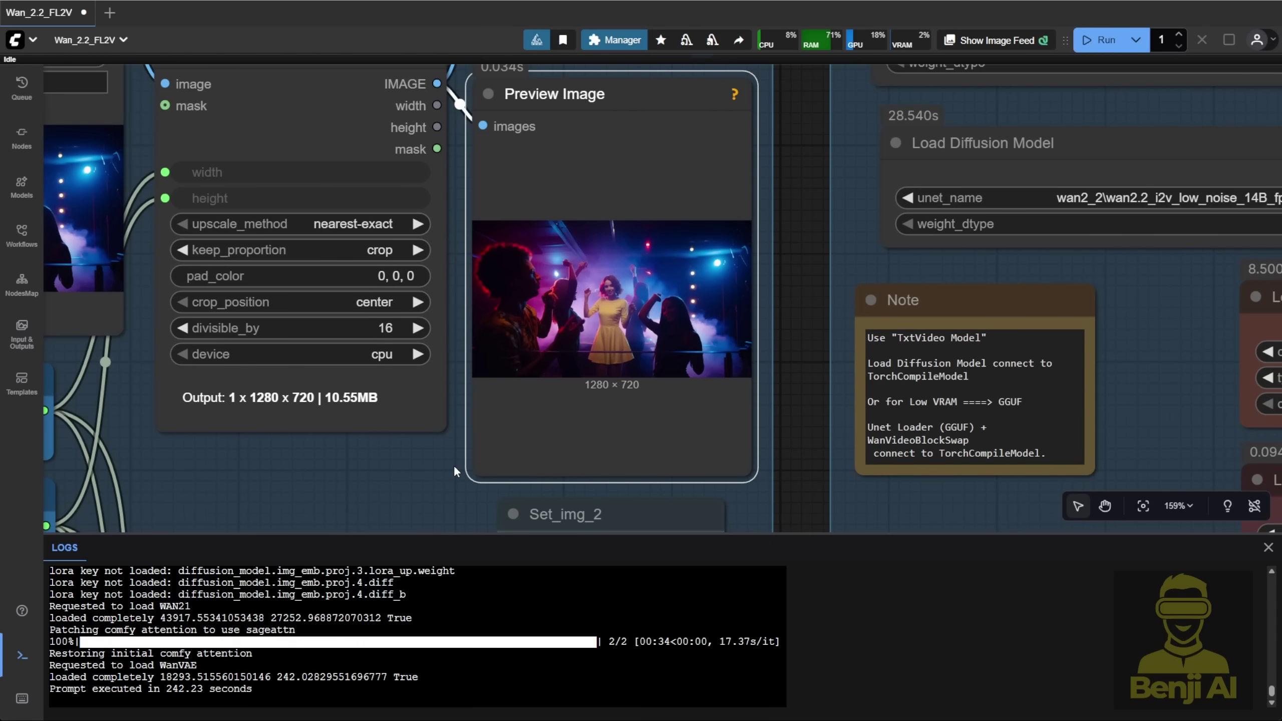
scroll(452, 465, "down", 8)
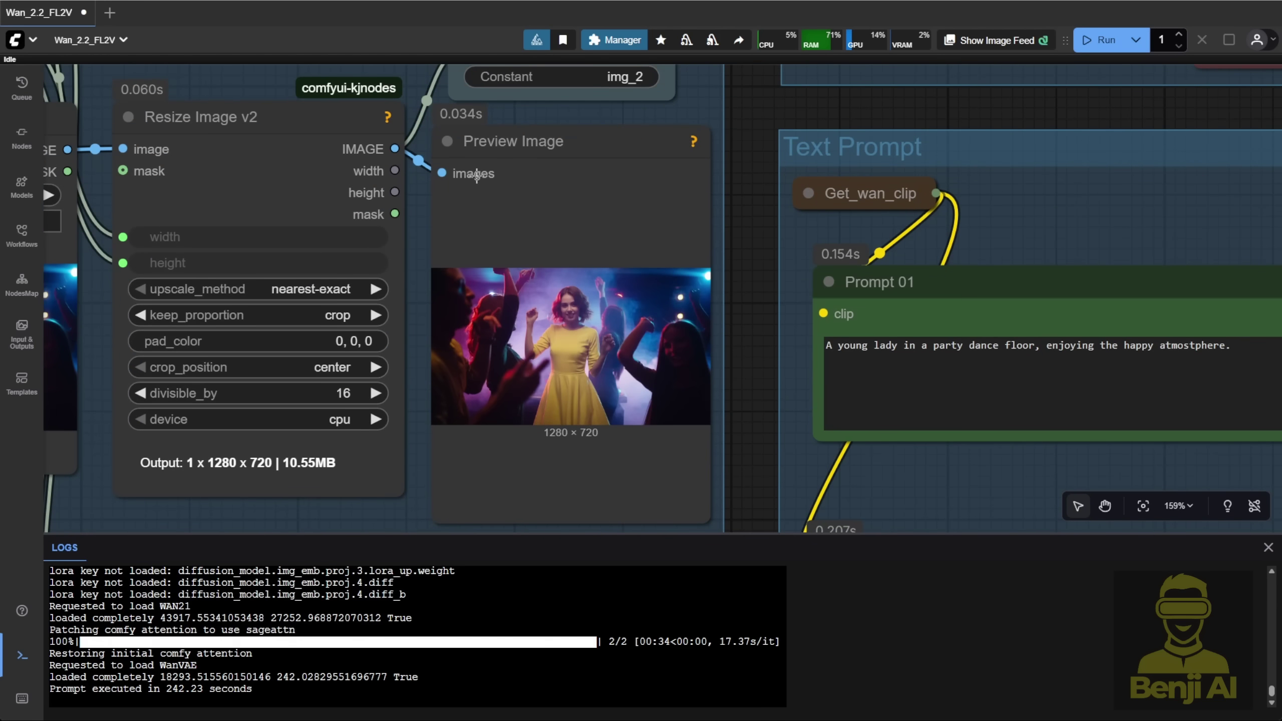
scroll(539, 304, "up", 4)
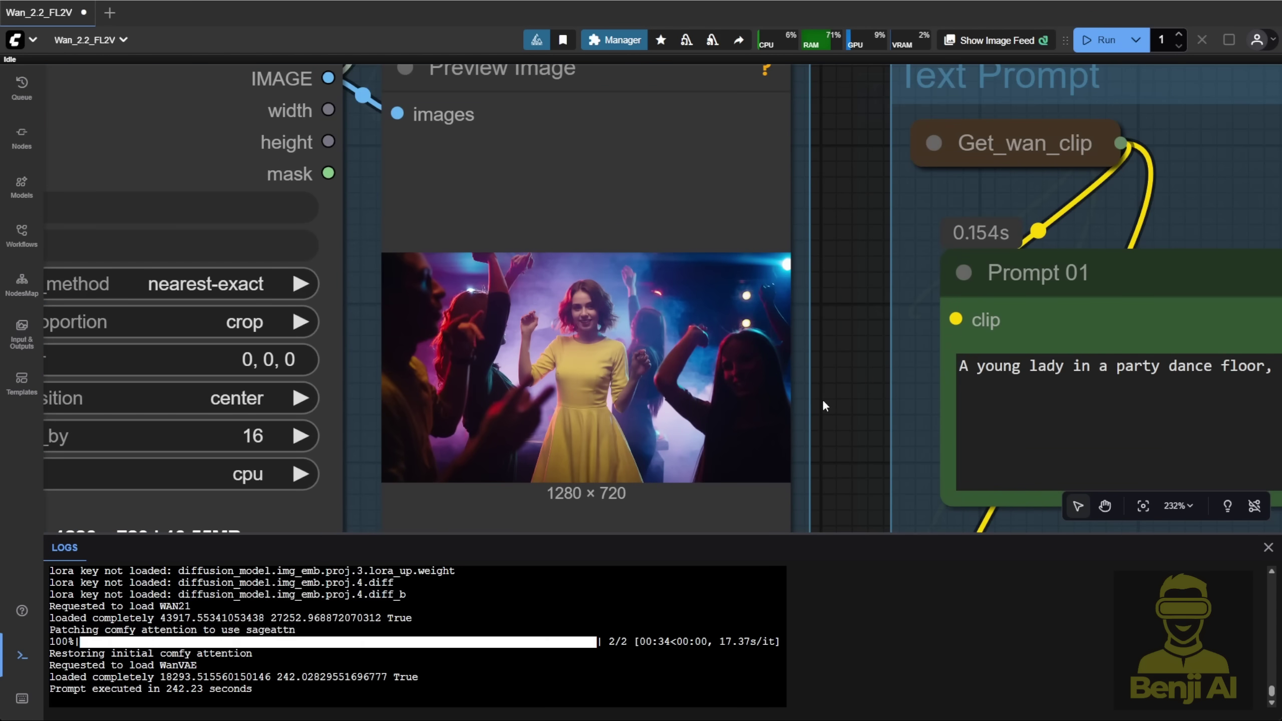
scroll(838, 416, "down", 4)
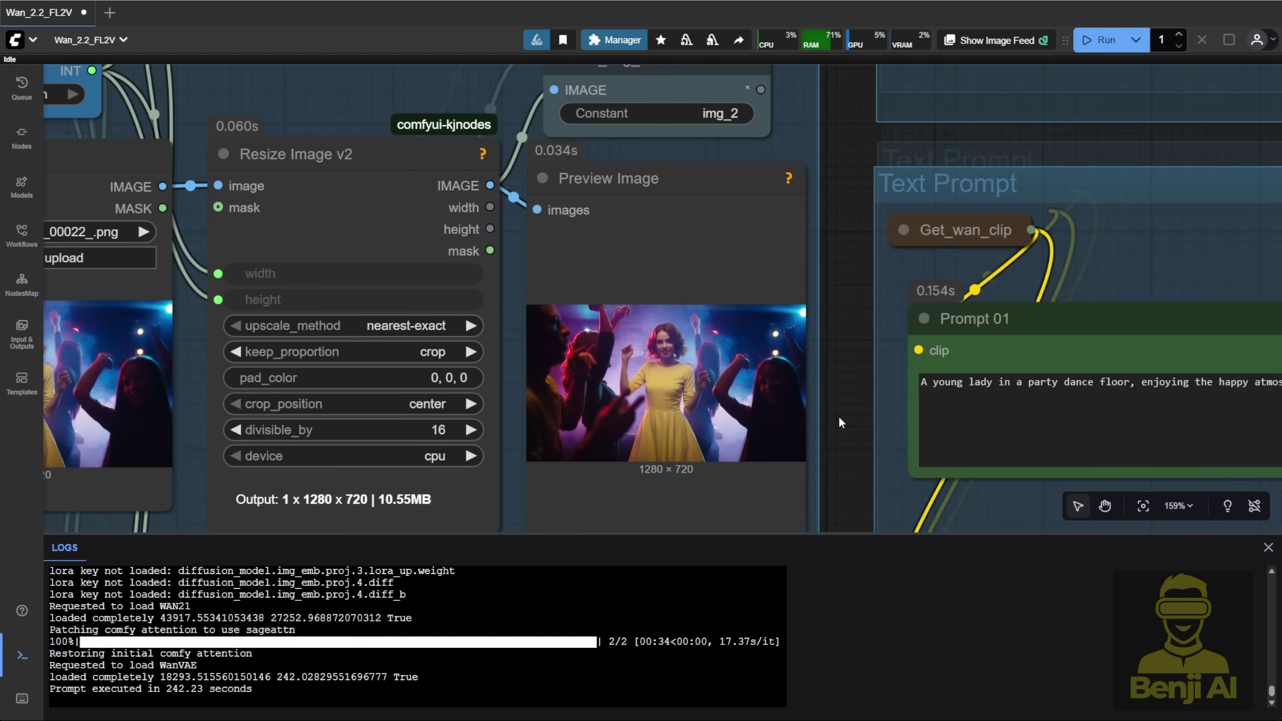
left_click_drag(850, 450, 773, 16)
scroll(795, 70, "down", 3)
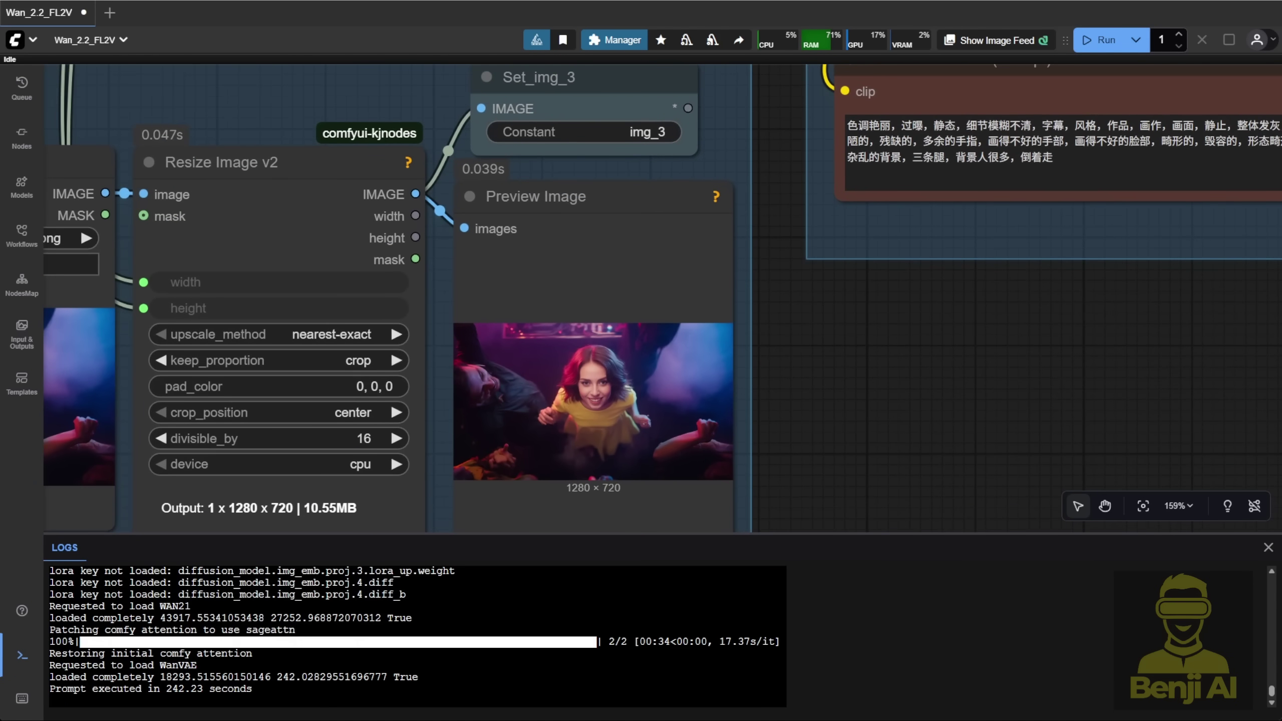
scroll(799, 306, "down", 1)
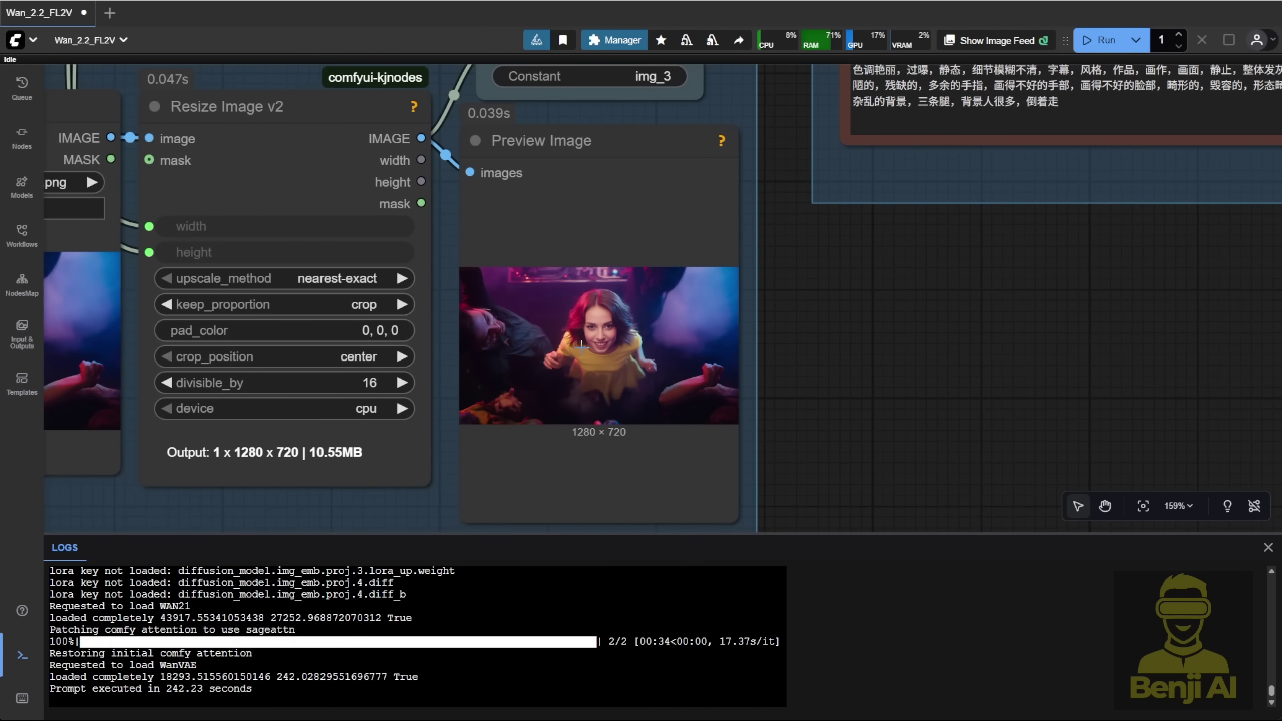
scroll(855, 397, "down", 3)
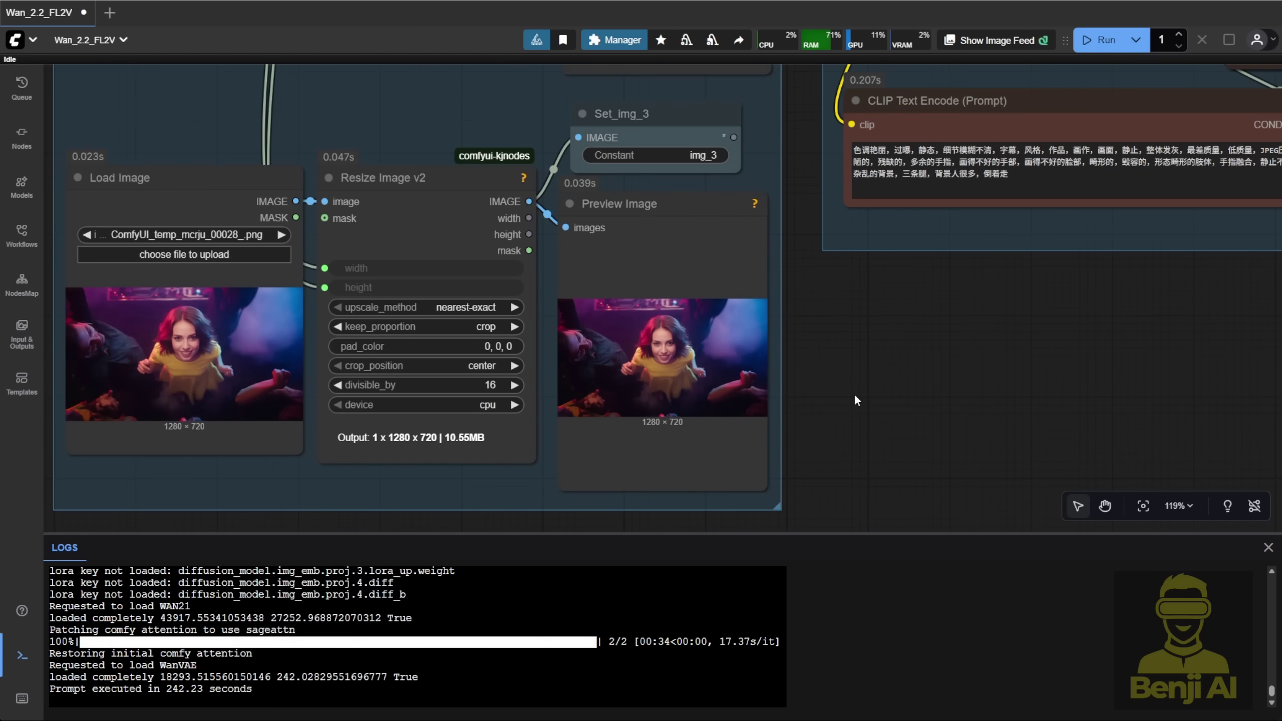
scroll(855, 397, "down", 4)
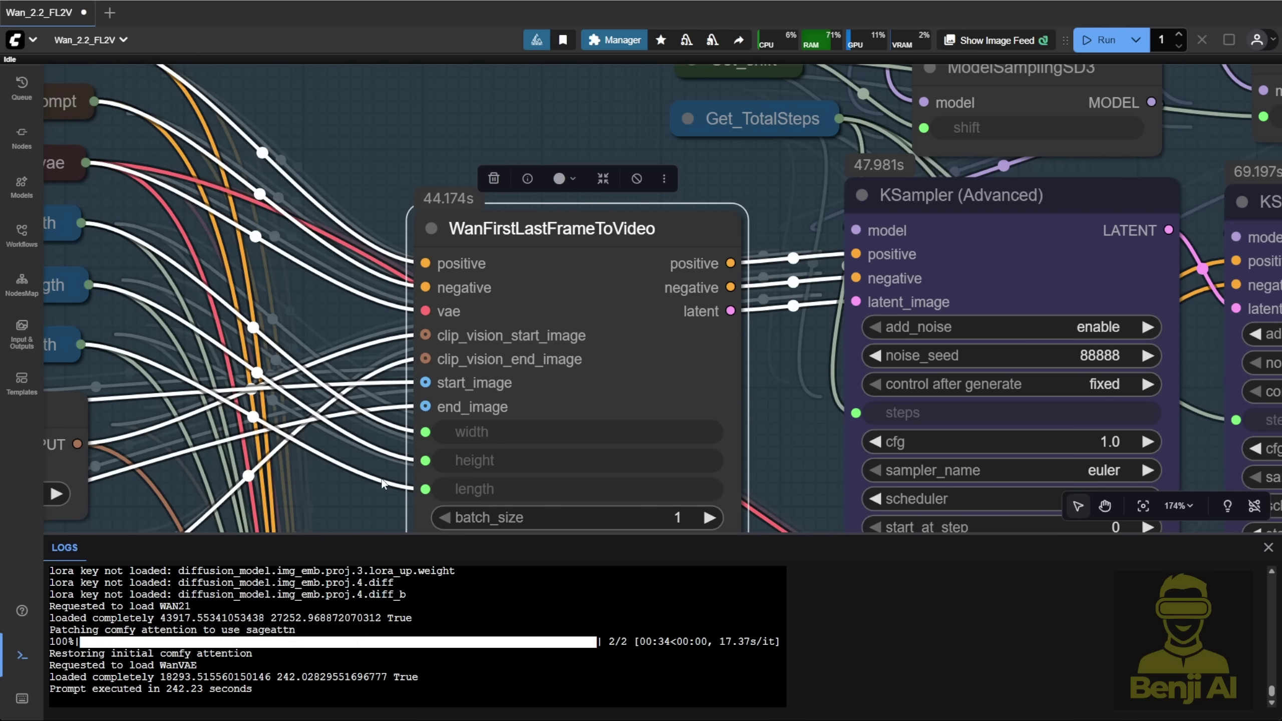
Trace the Get_img_1, Get_img_2 and Get_img_3 links into the CLIP Vision Encode nodes
scroll(384, 483, "down", 4)
left_click_drag(359, 496, 827, 353)
left_click(335, 292)
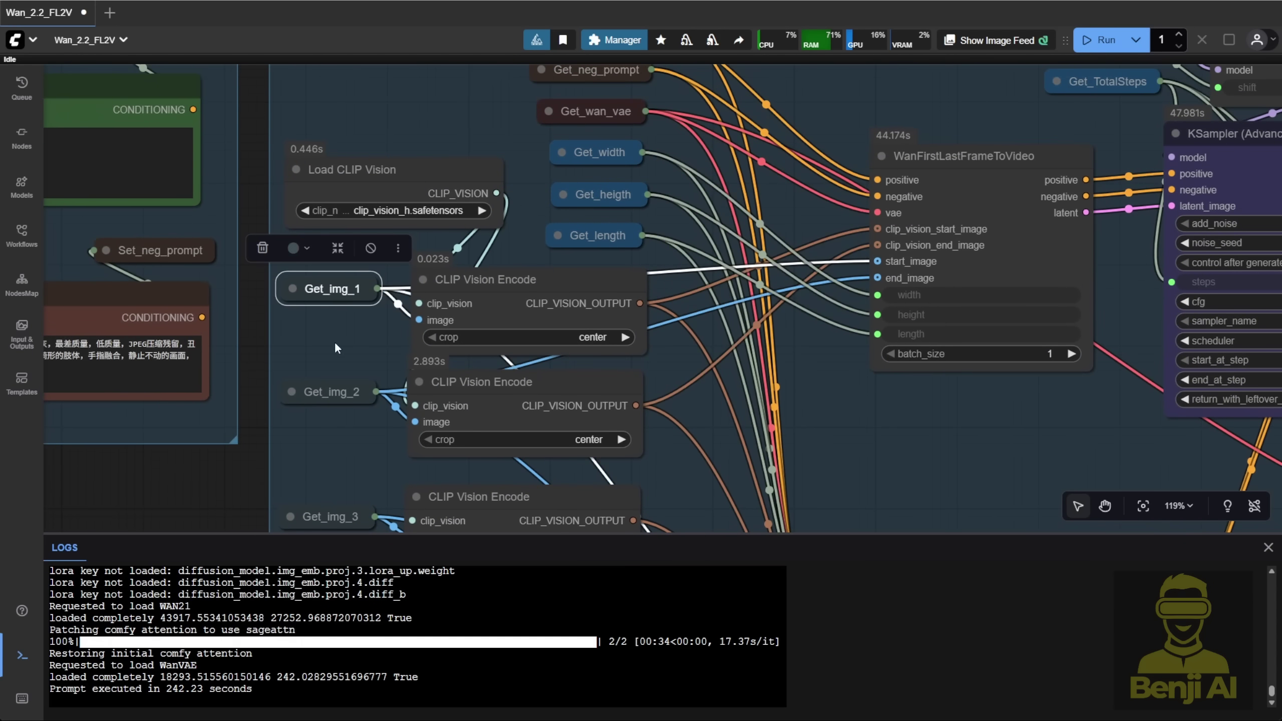
left_click(329, 393)
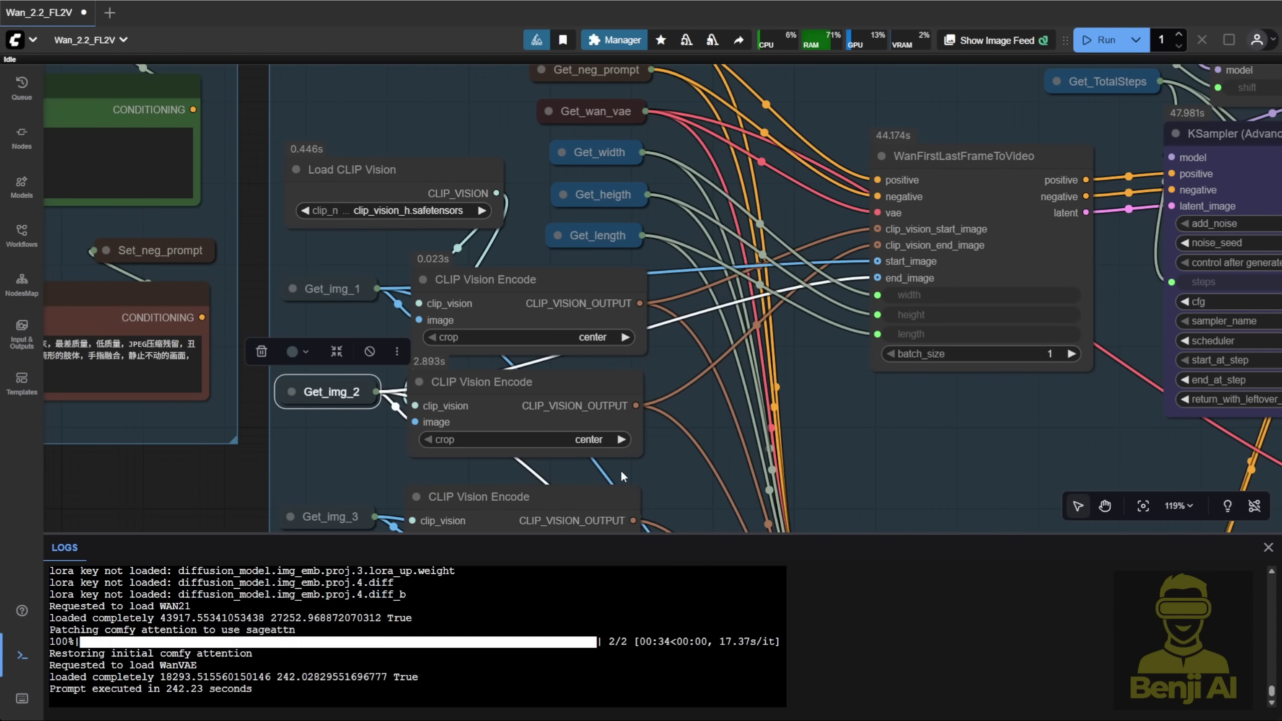
left_click_drag(673, 468, 656, 271)
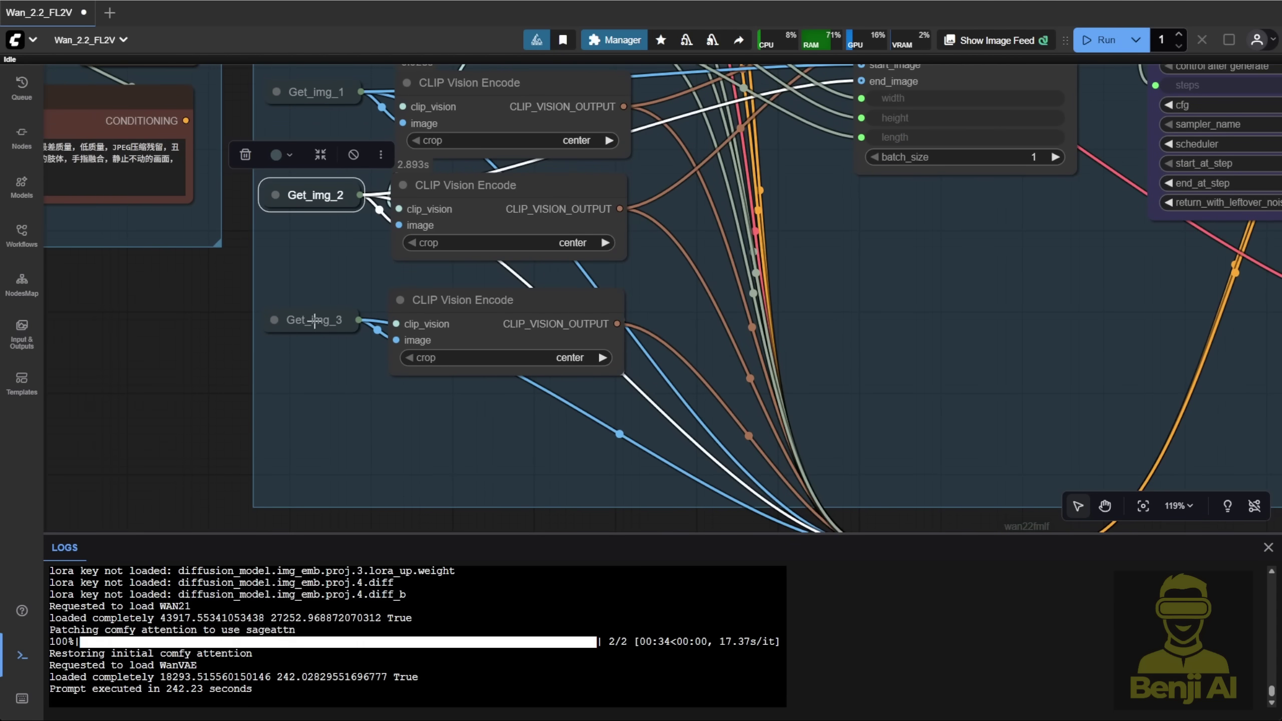
left_click(314, 320)
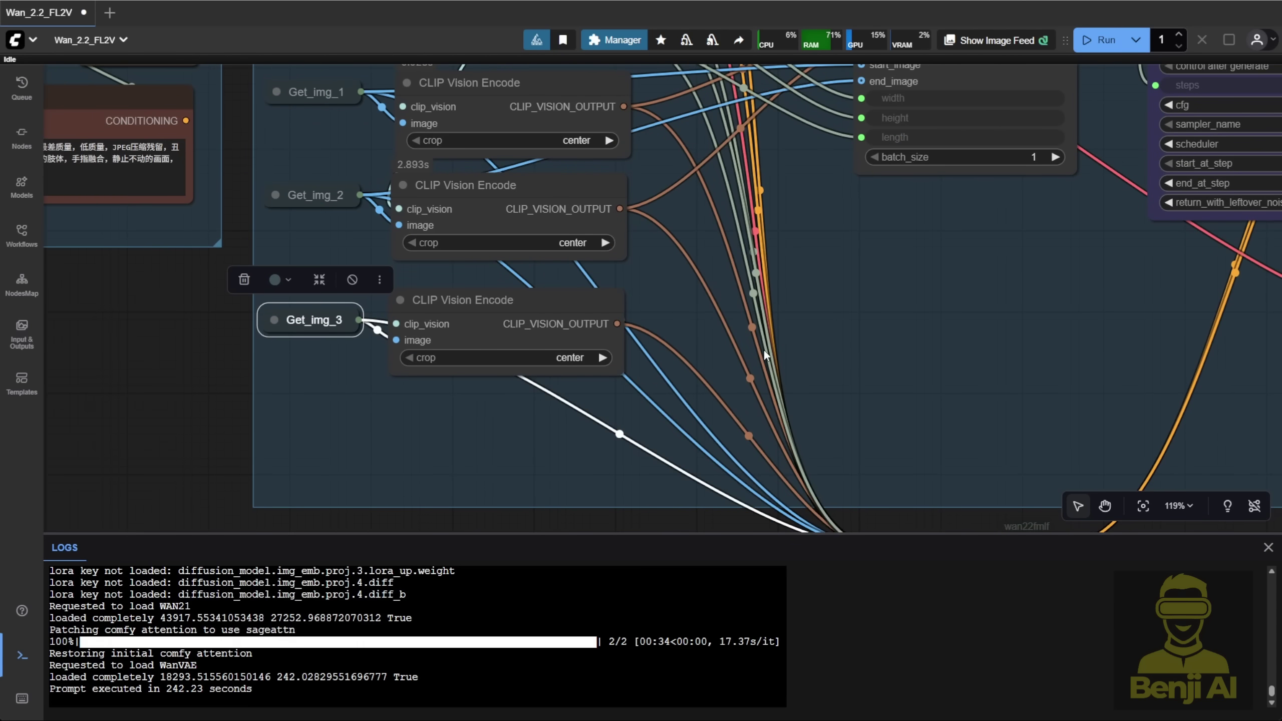
left_click(1107, 286)
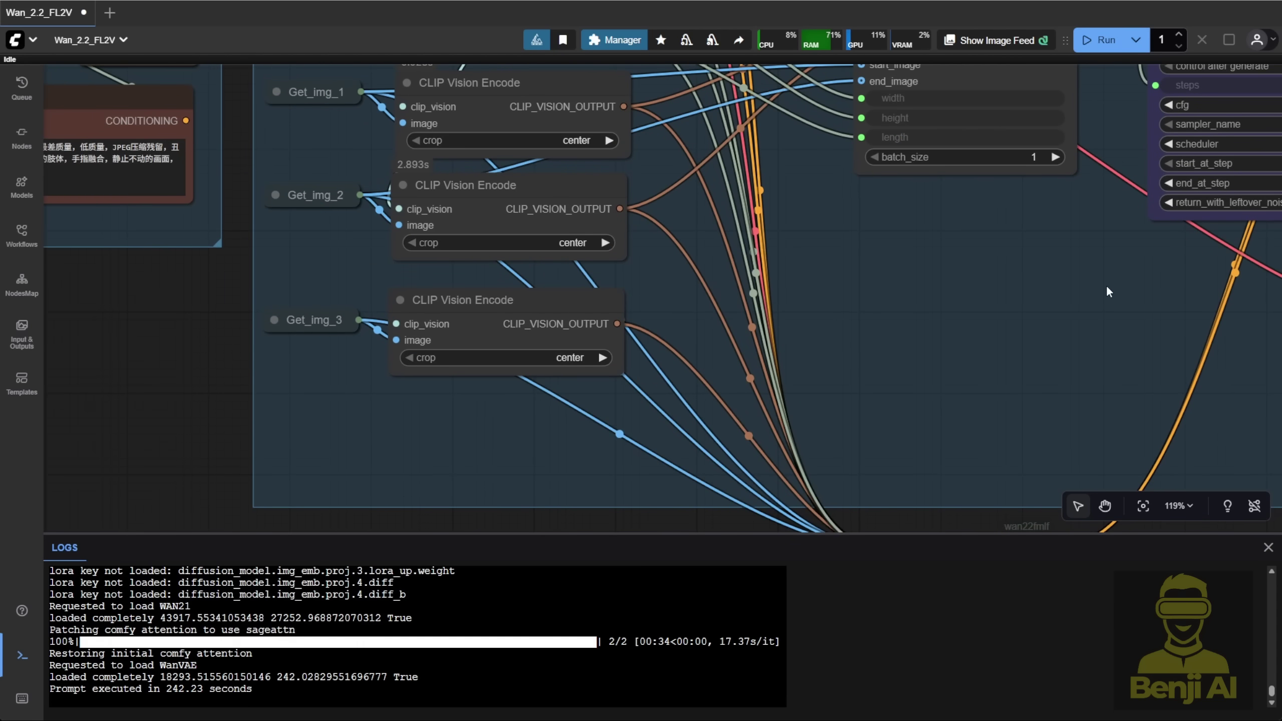
Review the output video and locate the Wan First-Middle-Last Frame node at ratio 0.50
scroll(1106, 286, "down", 2)
left_click_drag(1098, 327, 139, 469)
left_click_drag(1157, 299, 988, 255)
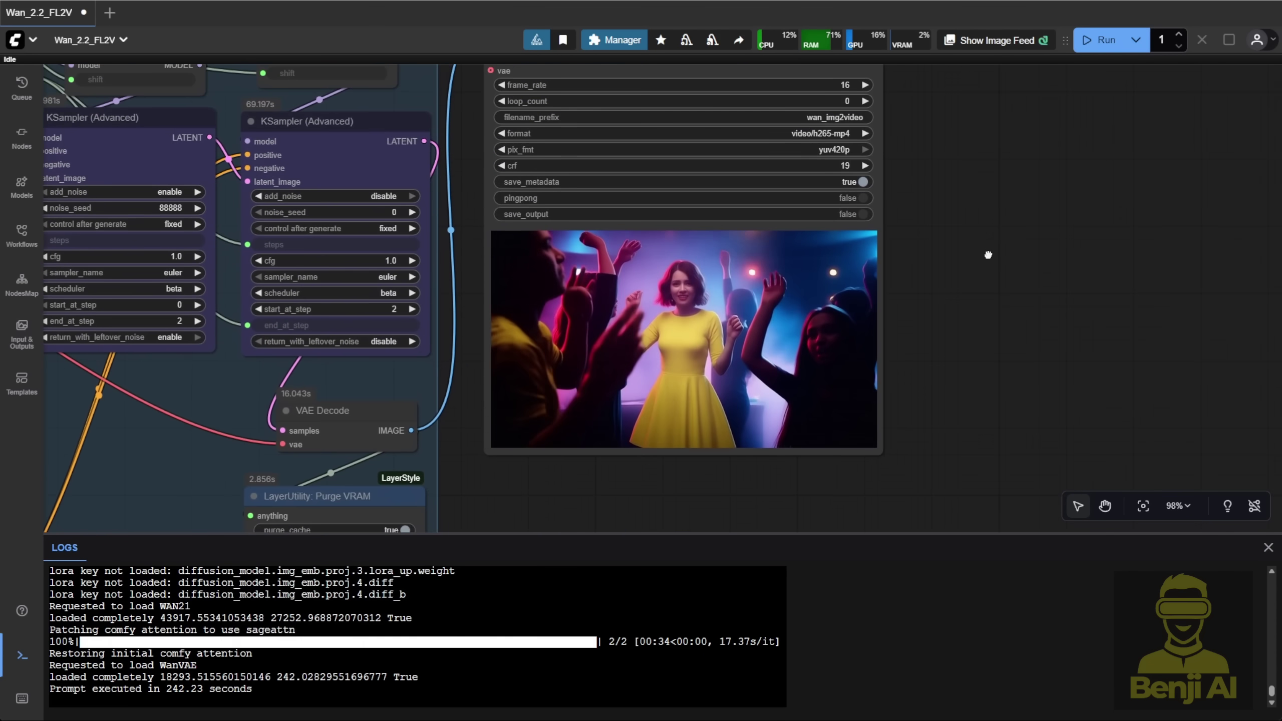
scroll(921, 326, "up", 3)
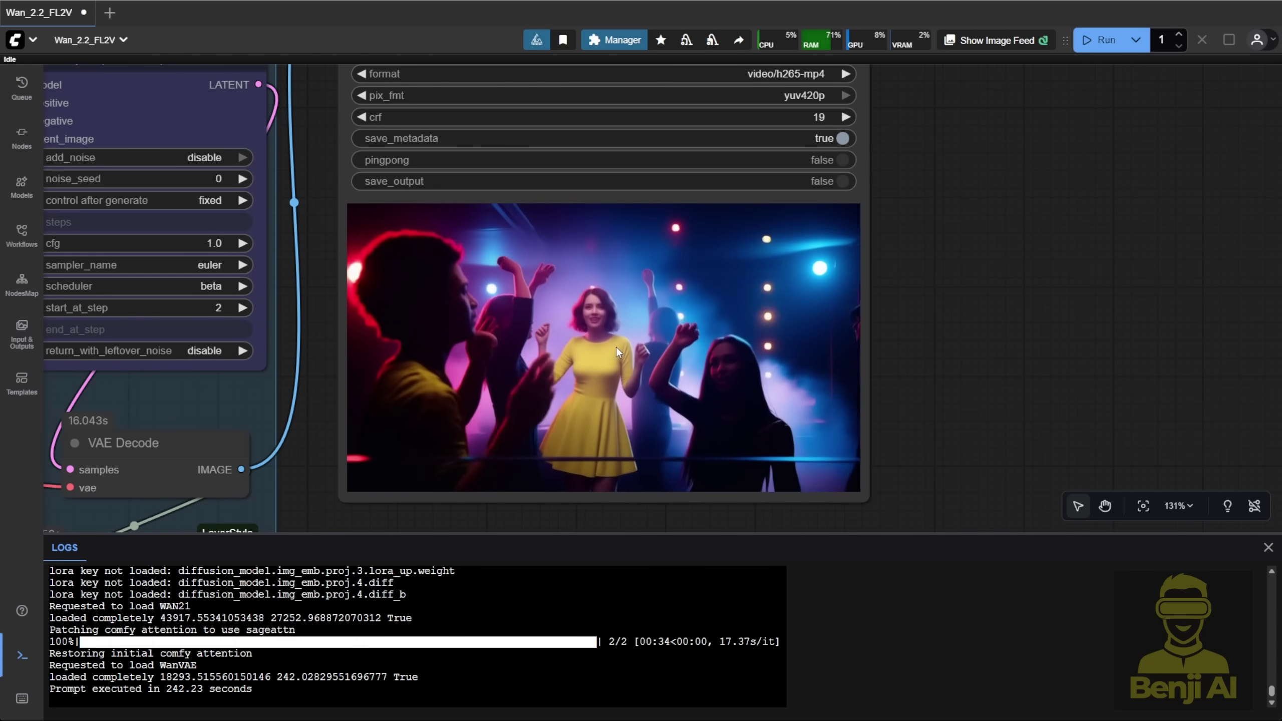
scroll(616, 347, "down", 5)
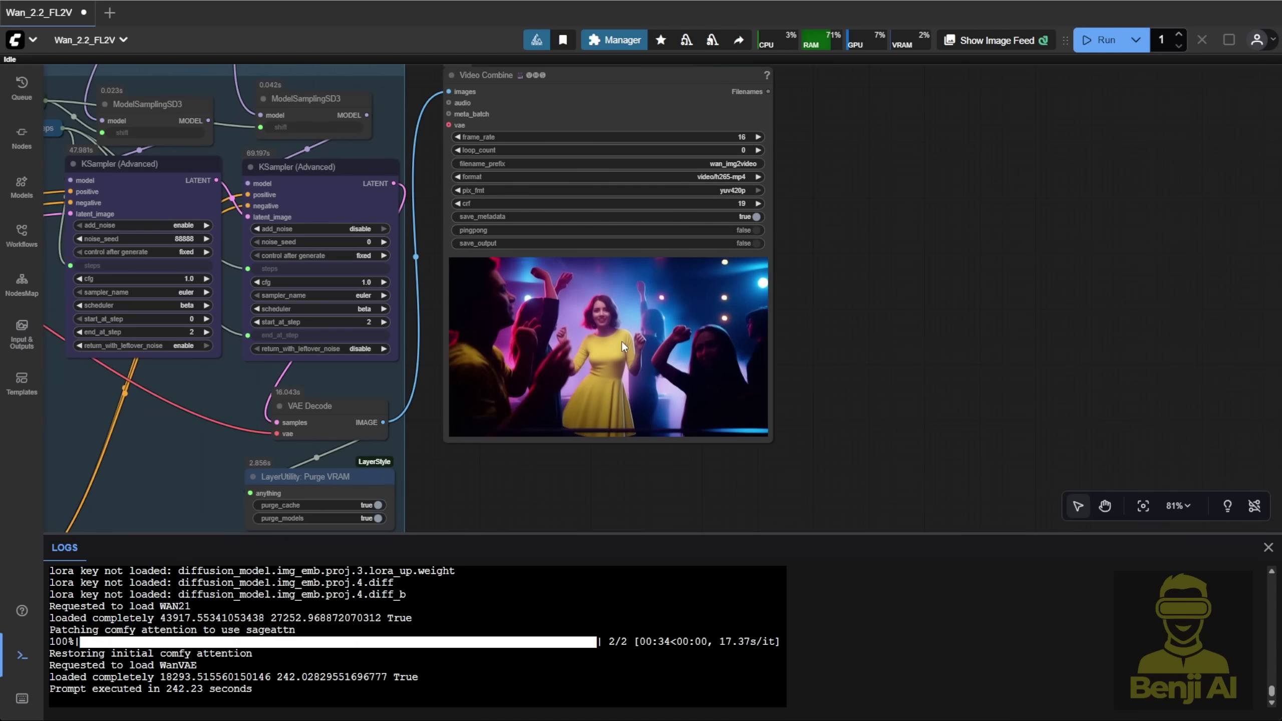
scroll(621, 341, "down", 3)
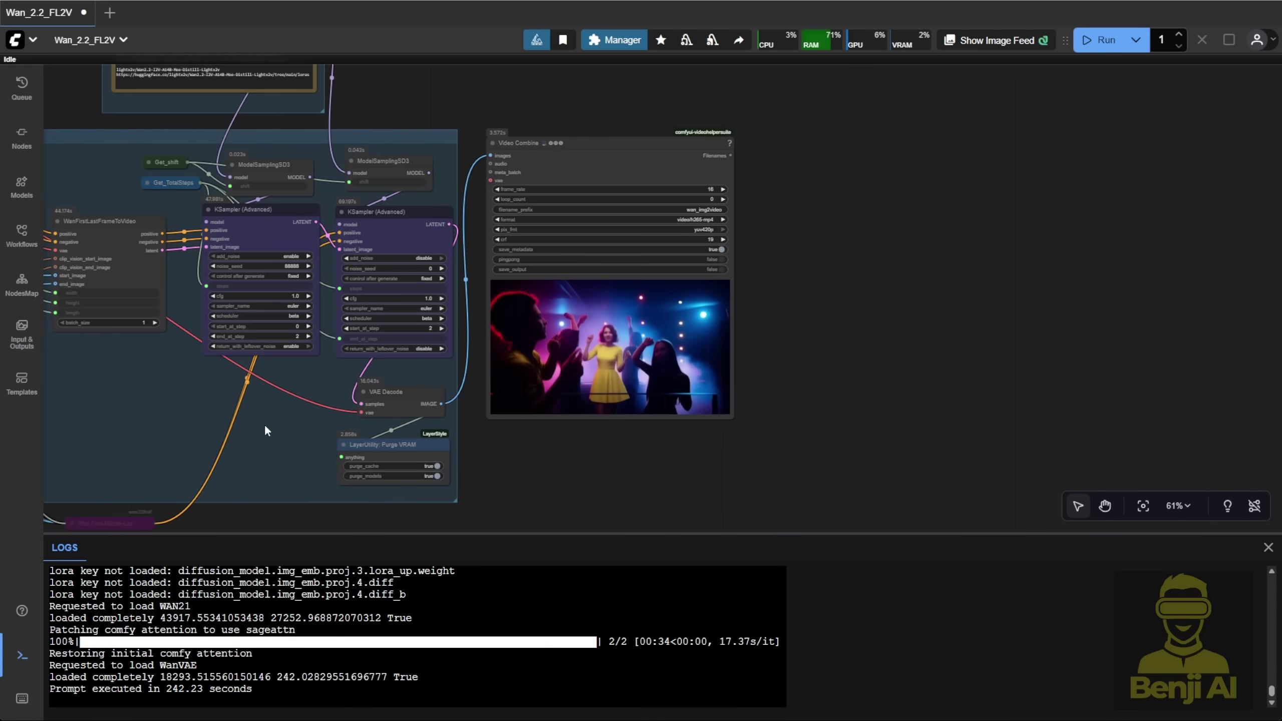
left_click_drag(265, 429, 797, 421)
scroll(472, 254, "up", 5)
Re-enable the bypassed Wan First-Middle-Last Frame node with Ctrl+B
left_click_drag(473, 254, 505, 303)
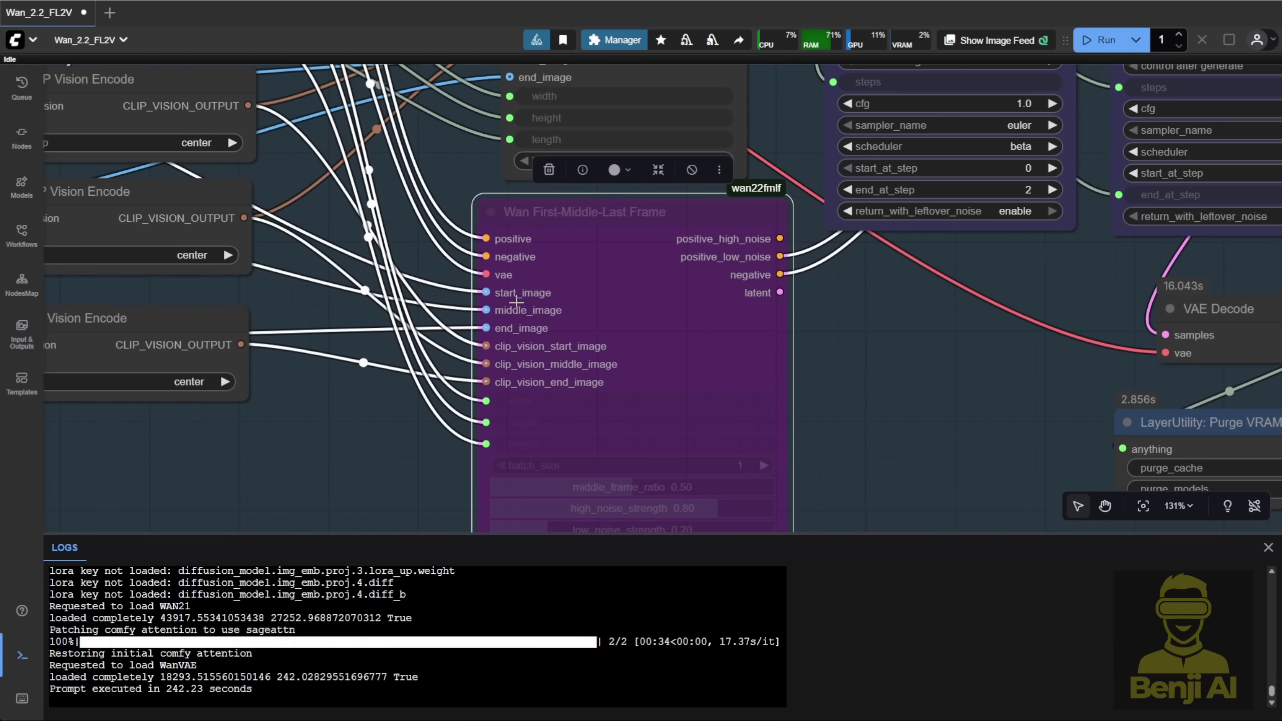
key("ctrl+b")
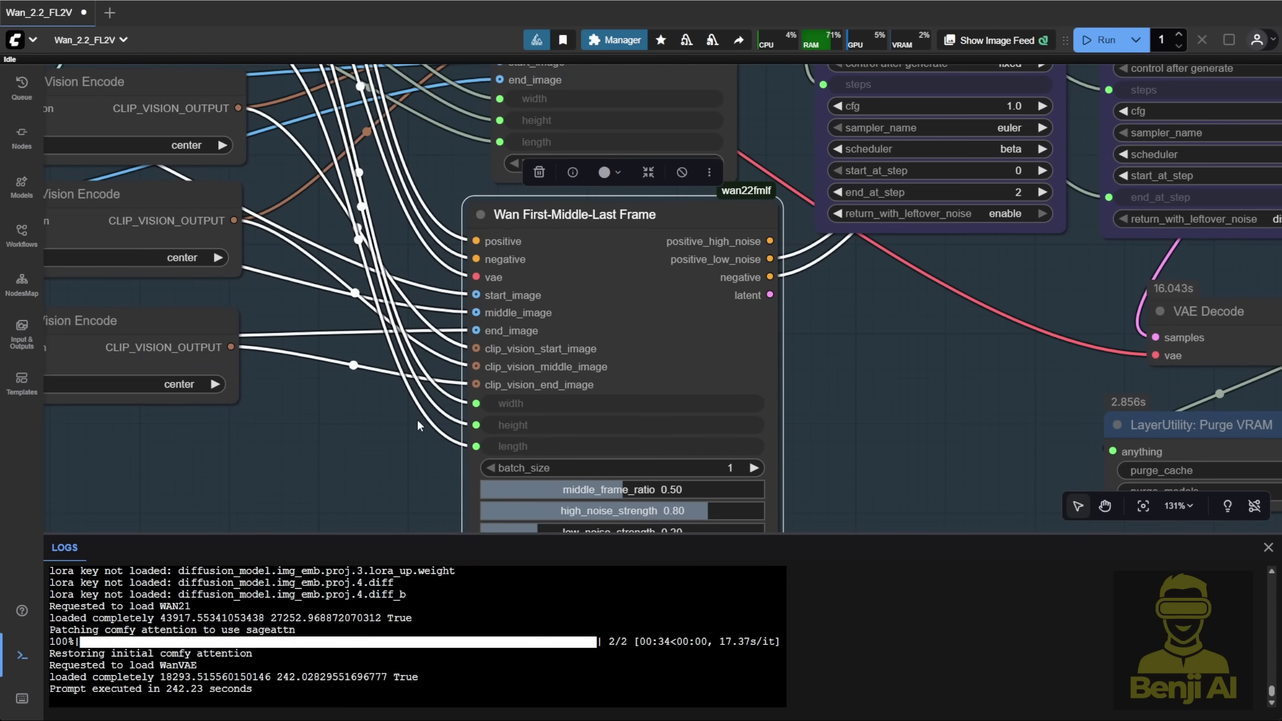
scroll(581, 254, "up", 3)
scroll(794, 178, "up", 3)
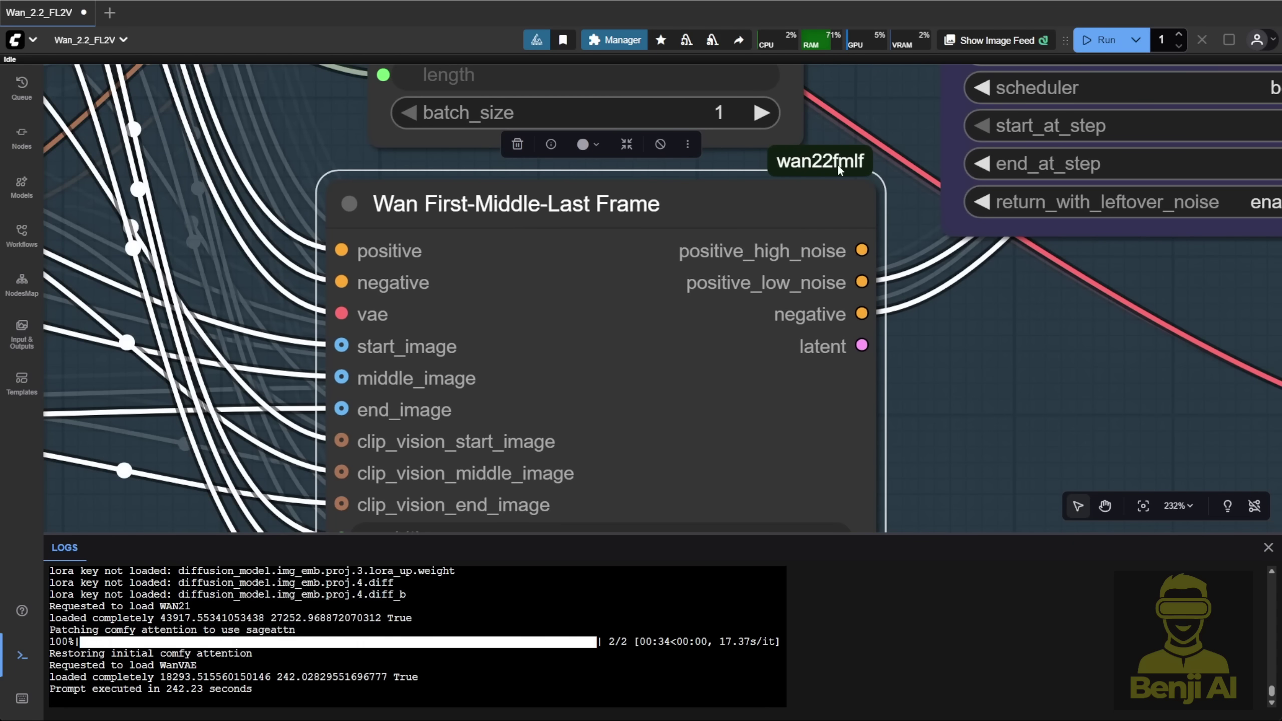
scroll(282, 339, "down", 3)
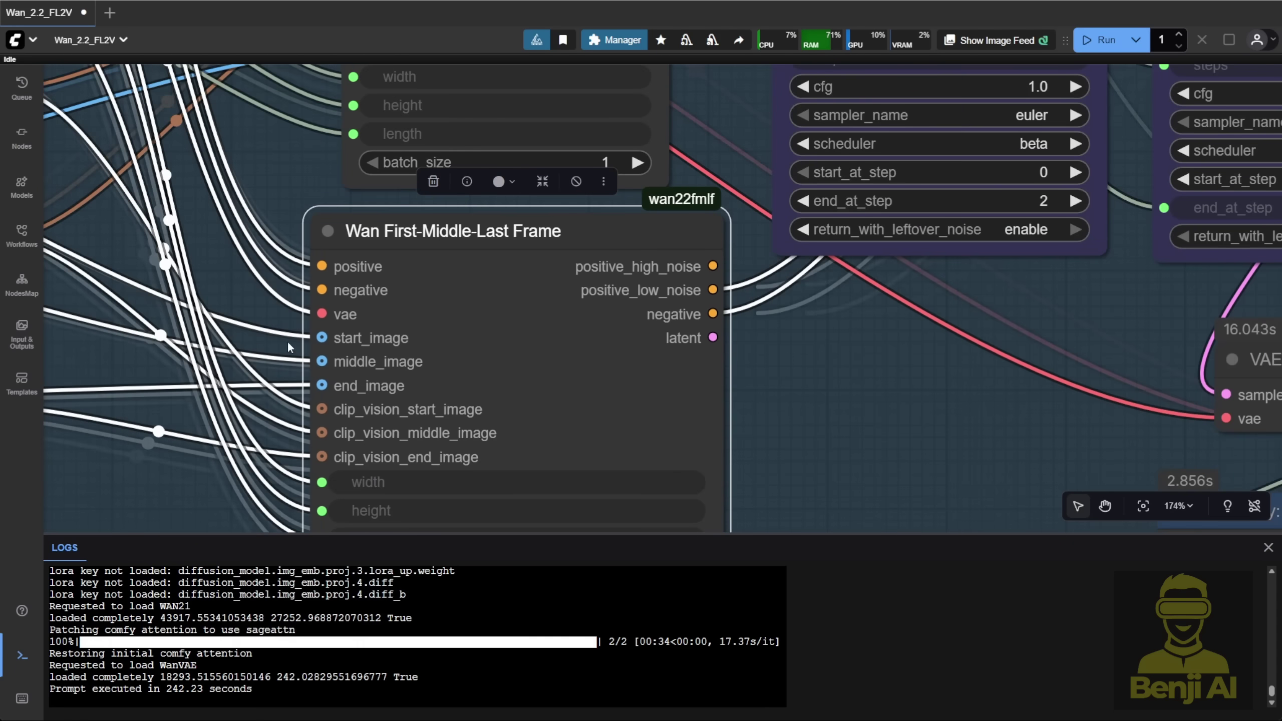
scroll(290, 347, "down", 4)
Pan to the three CLIP Vision Encode nodes and inspect the second one
left_click_drag(293, 343, 701, 323)
left_click_drag(318, 237, 469, 251)
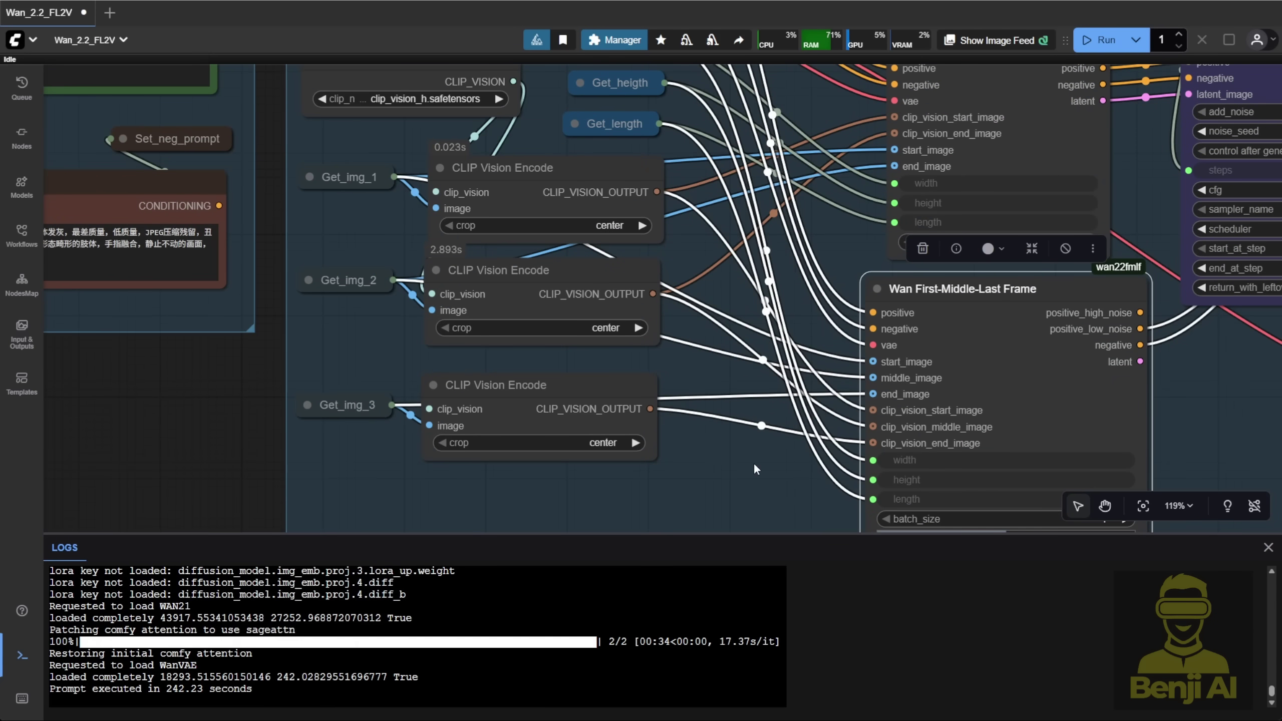
scroll(754, 469, "down", 3)
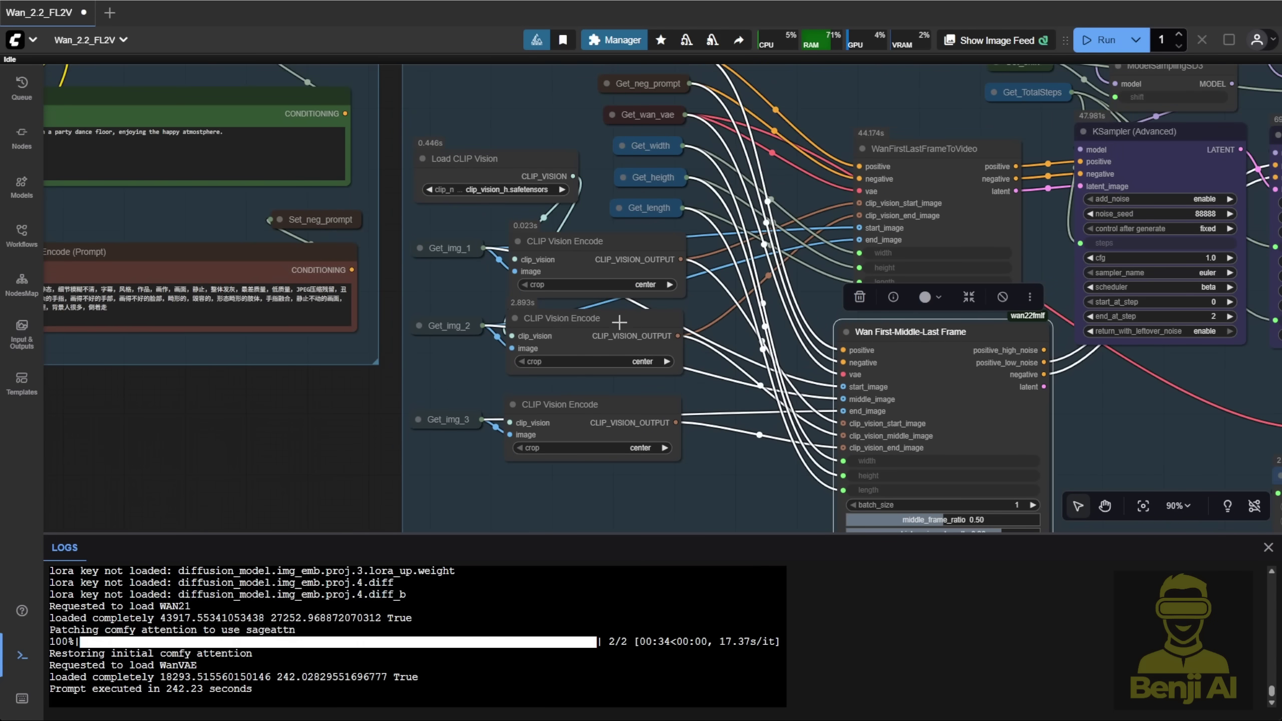
left_click_drag(619, 324, 618, 330)
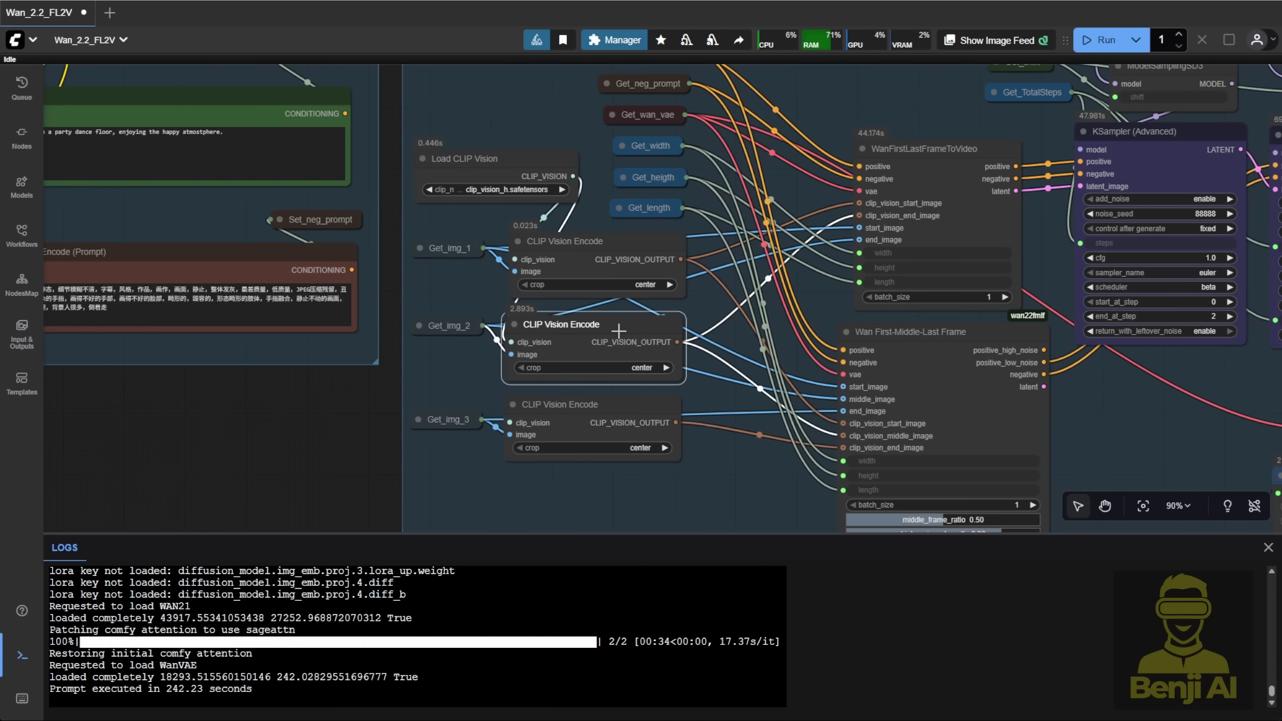
left_click(734, 477)
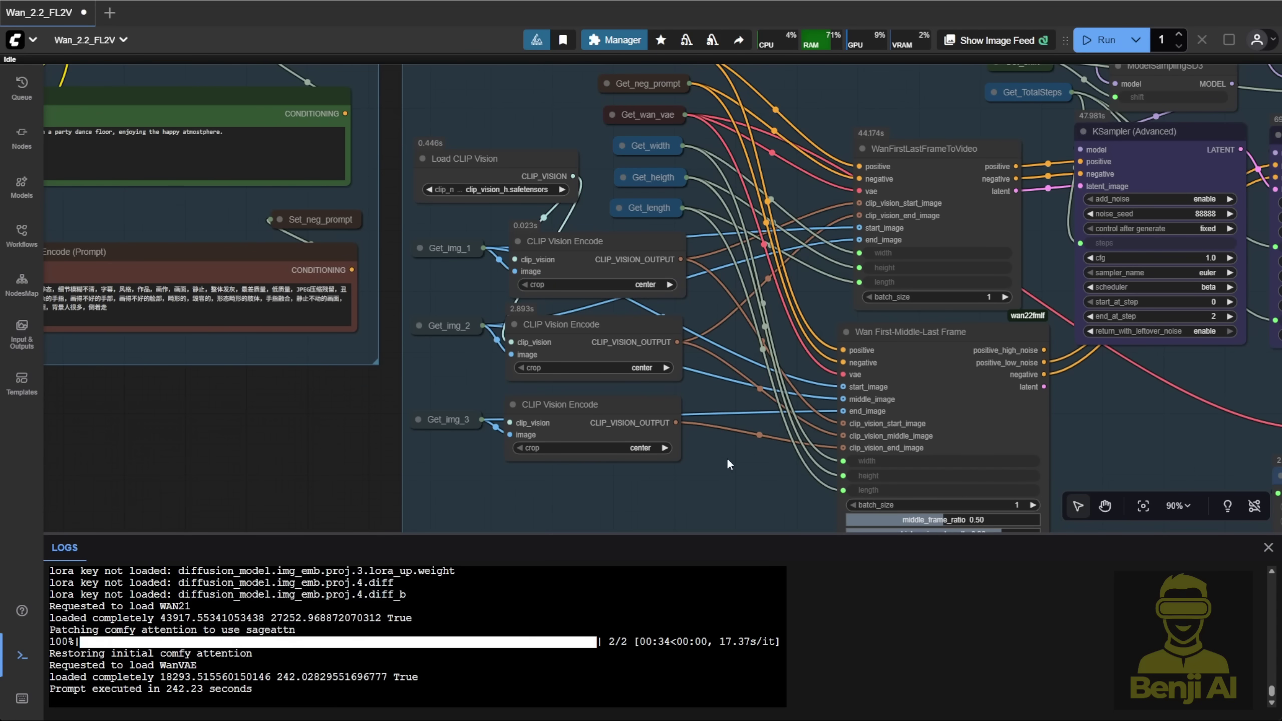
scroll(727, 457, "up", 4)
scroll(864, 397, "up", 5)
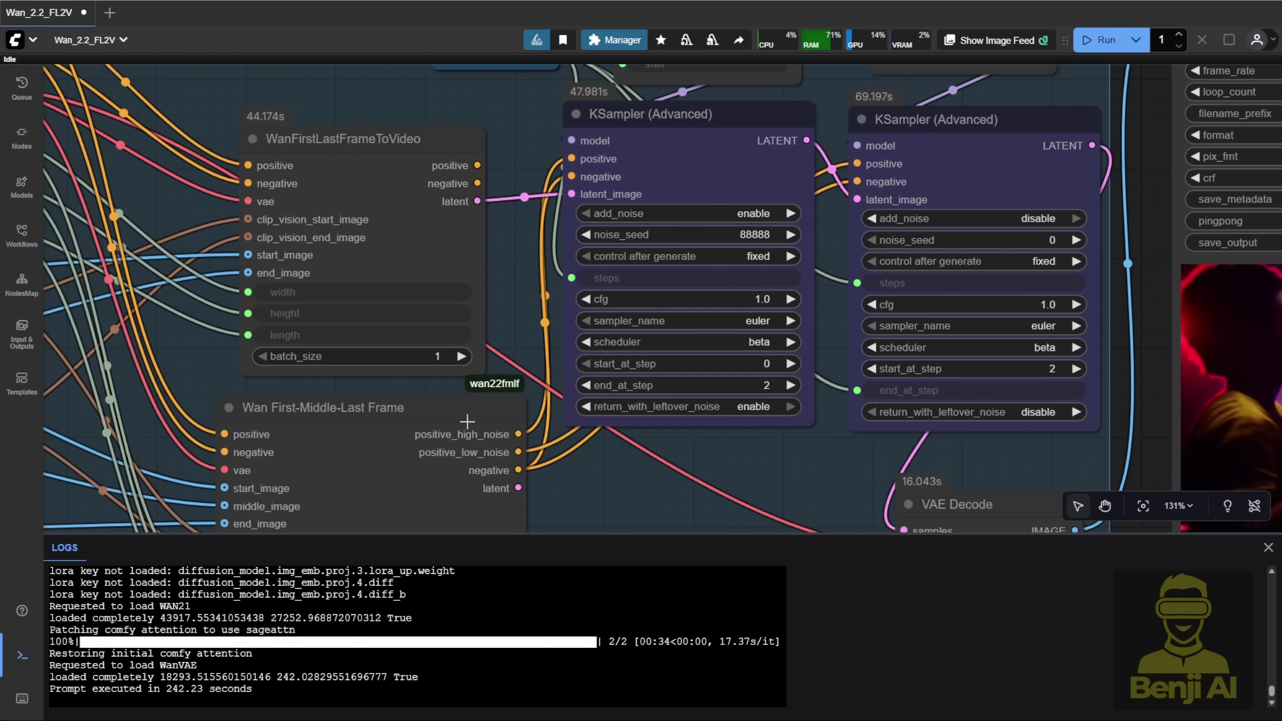
Move the Wan First-Middle-Last Frame node up beside the KSamplers, repositioning the first KSampler
left_click_drag(467, 421, 482, 122)
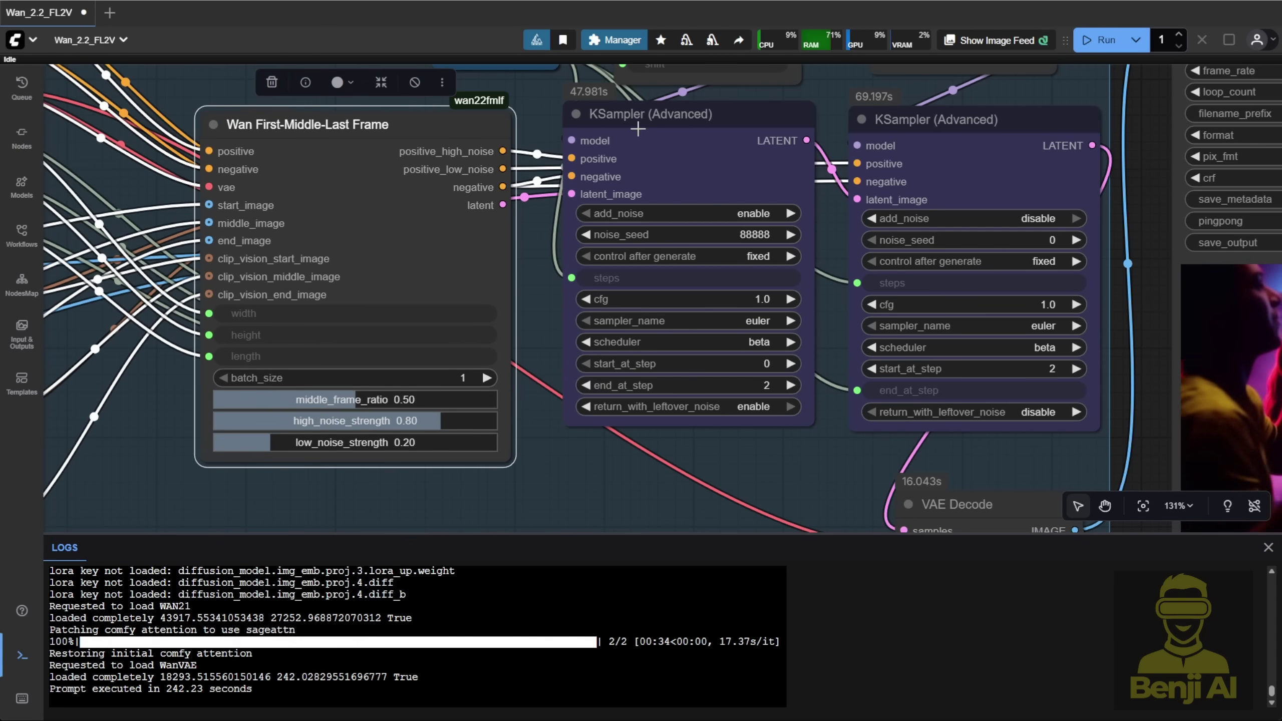
left_click_drag(637, 129, 640, 248)
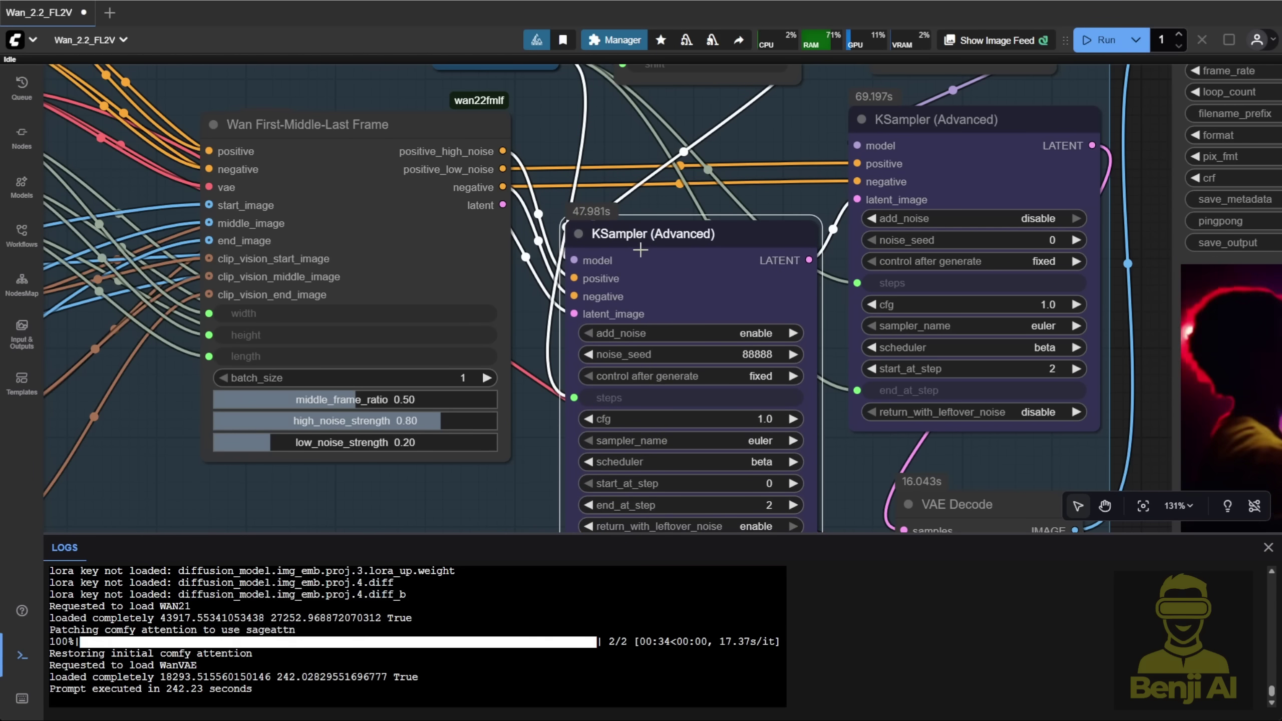
left_click(397, 199)
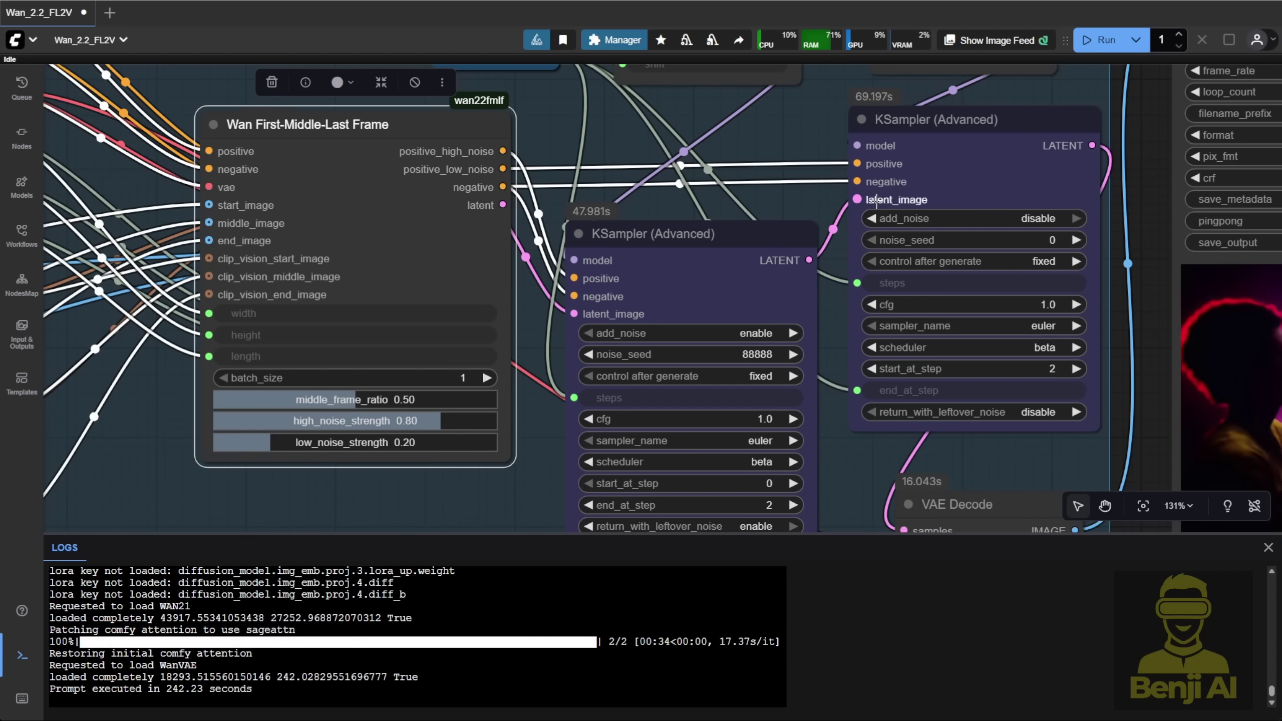
left_click_drag(695, 243, 692, 138)
Uncover the old WanFirstLastFrameToVideo node and place the Wan First-Middle-Last Frame node over it
scroll(506, 427, "down", 2)
left_click_drag(535, 475, 543, 348)
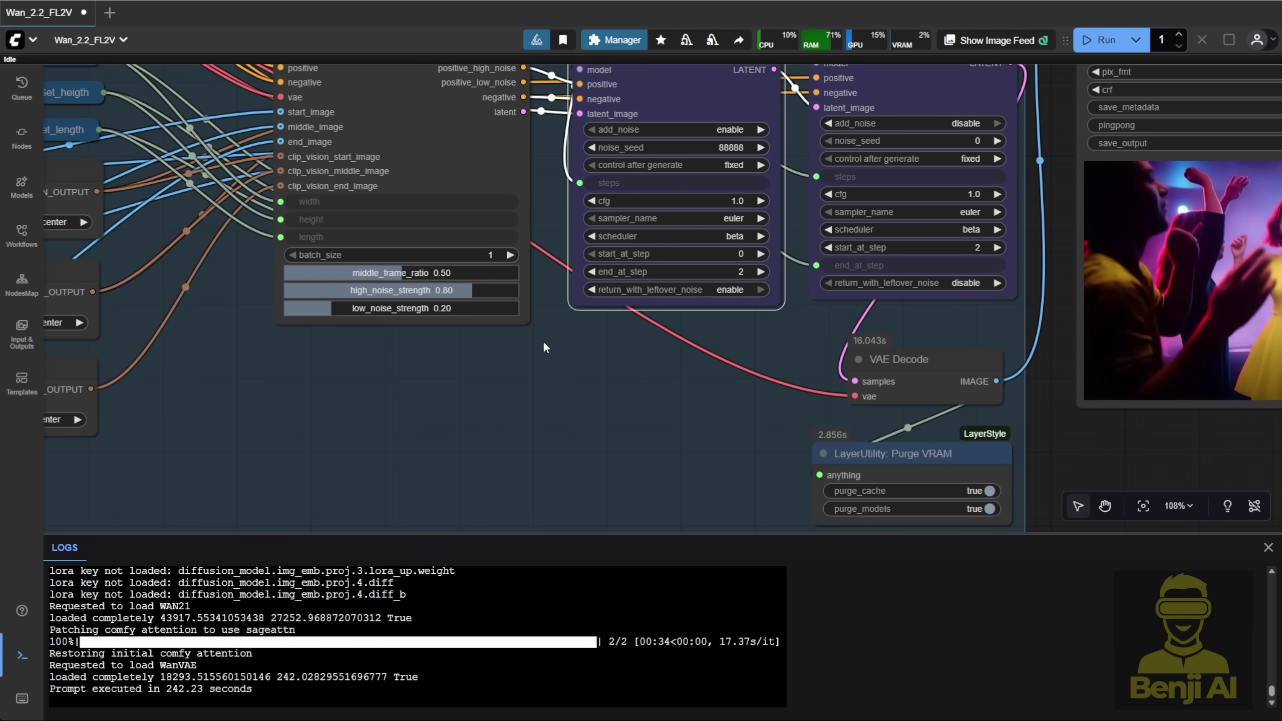
scroll(480, 385, "down", 2)
left_click_drag(481, 384, 487, 444)
left_click_drag(409, 167, 410, 402)
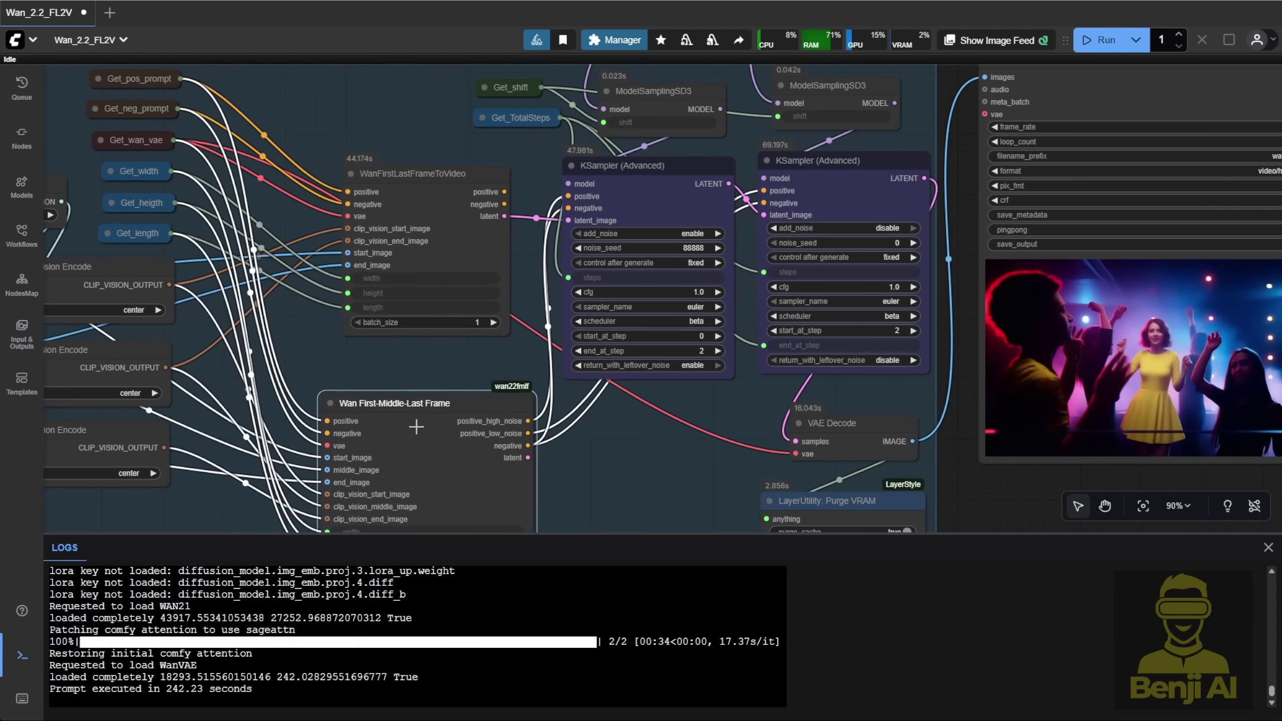
left_click(410, 174)
scroll(494, 243, "up", 4)
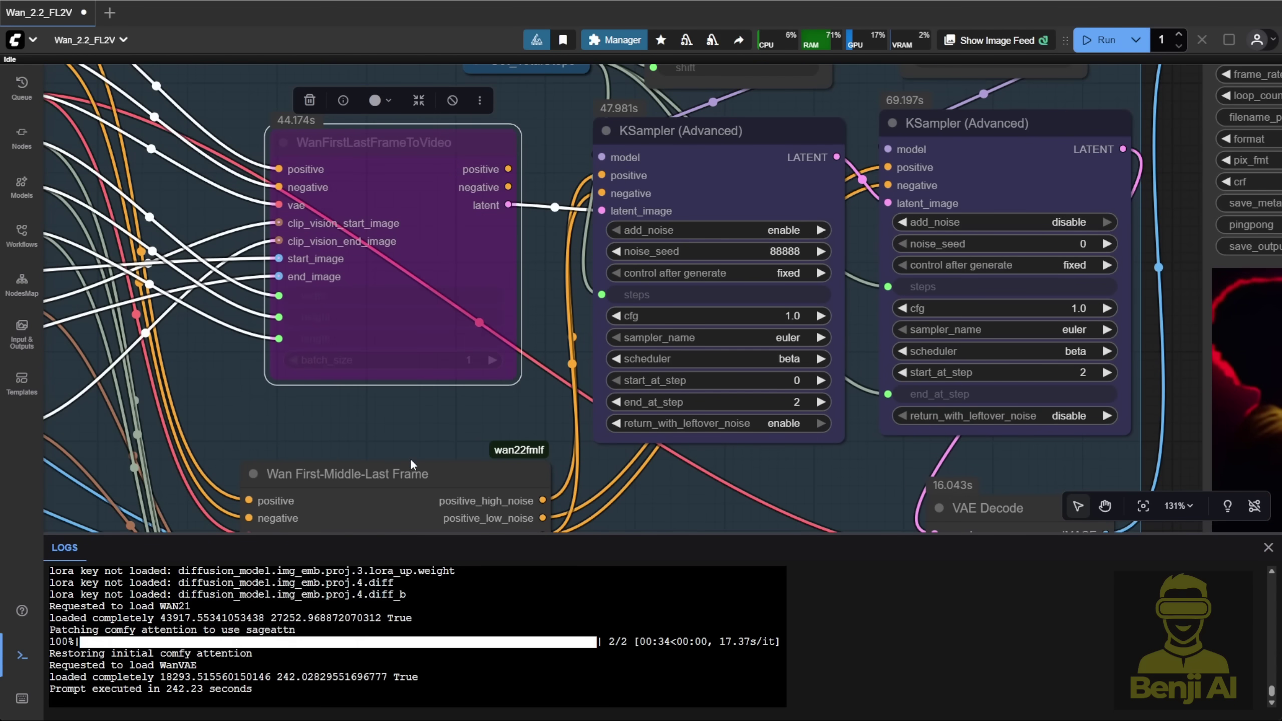
left_click_drag(411, 464, 385, 142)
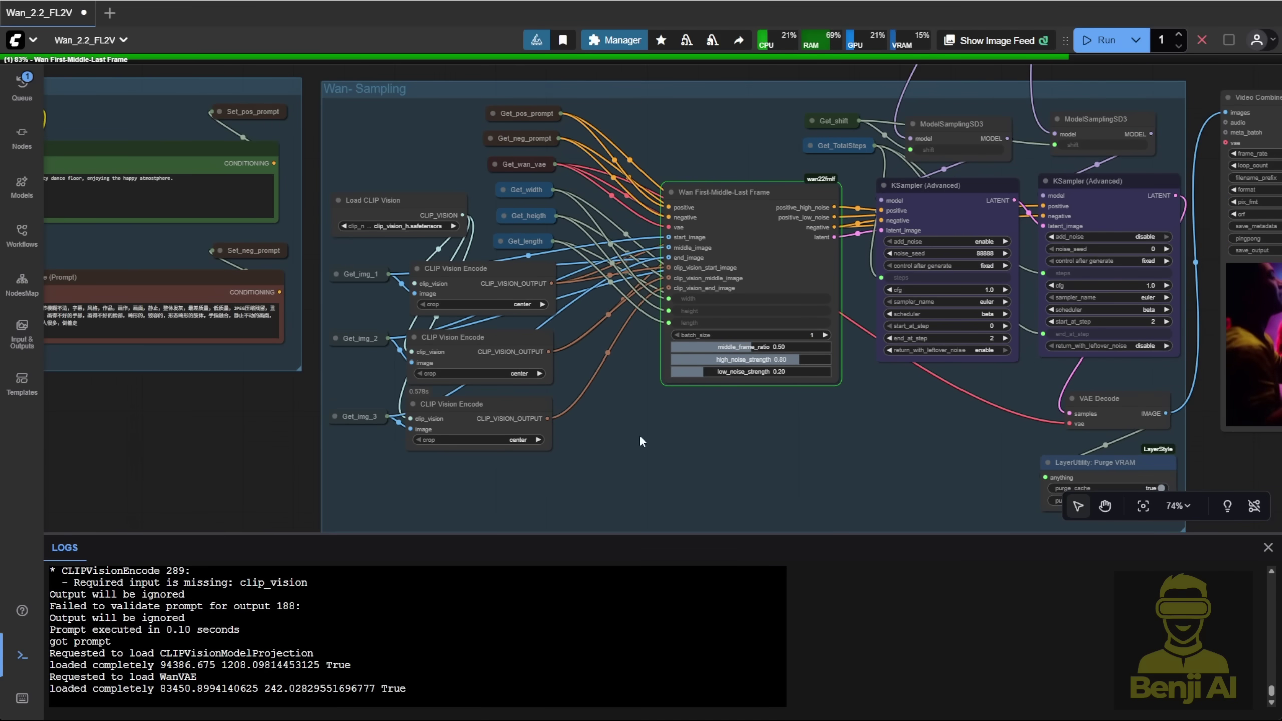
Pan past the lower Load Image row over to the prompt and sampling groups
scroll(553, 417, "down", 2)
scroll(762, 278, "down", 5)
scroll(216, 465, "up", 11)
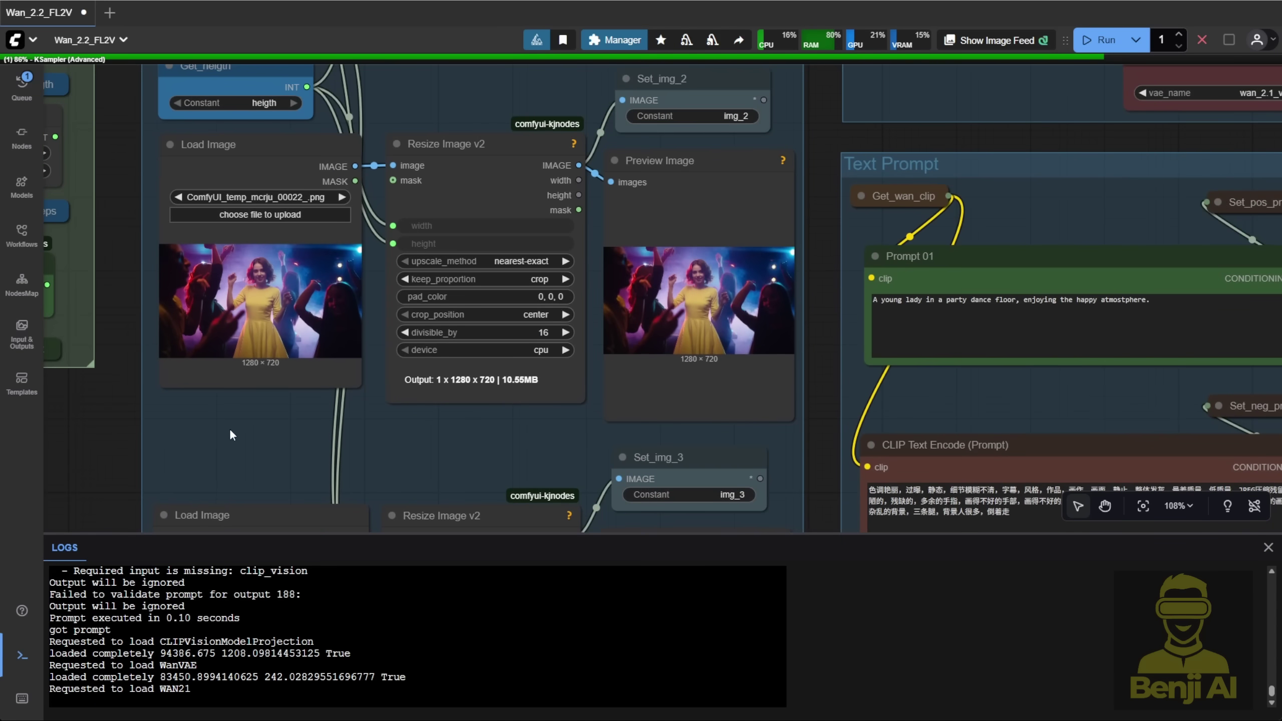
left_click_drag(231, 435, 268, 229)
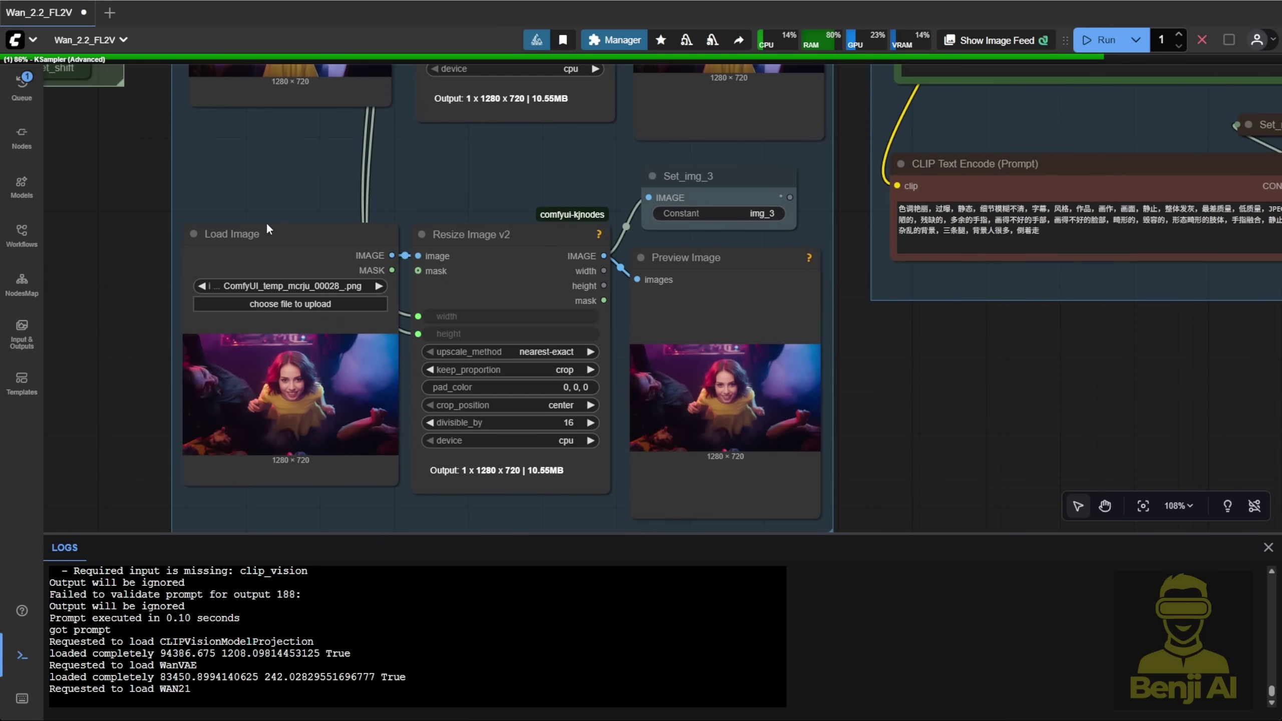
scroll(990, 436, "down", 6)
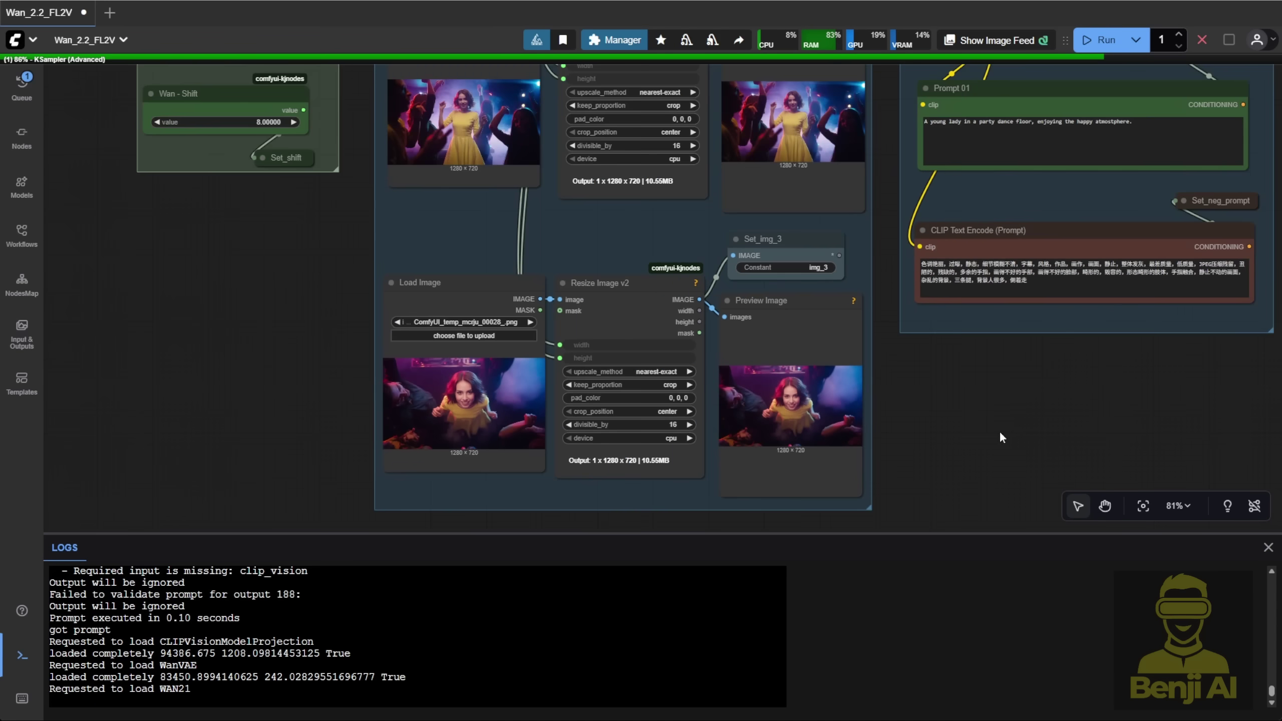
left_click_drag(999, 431, 444, 466)
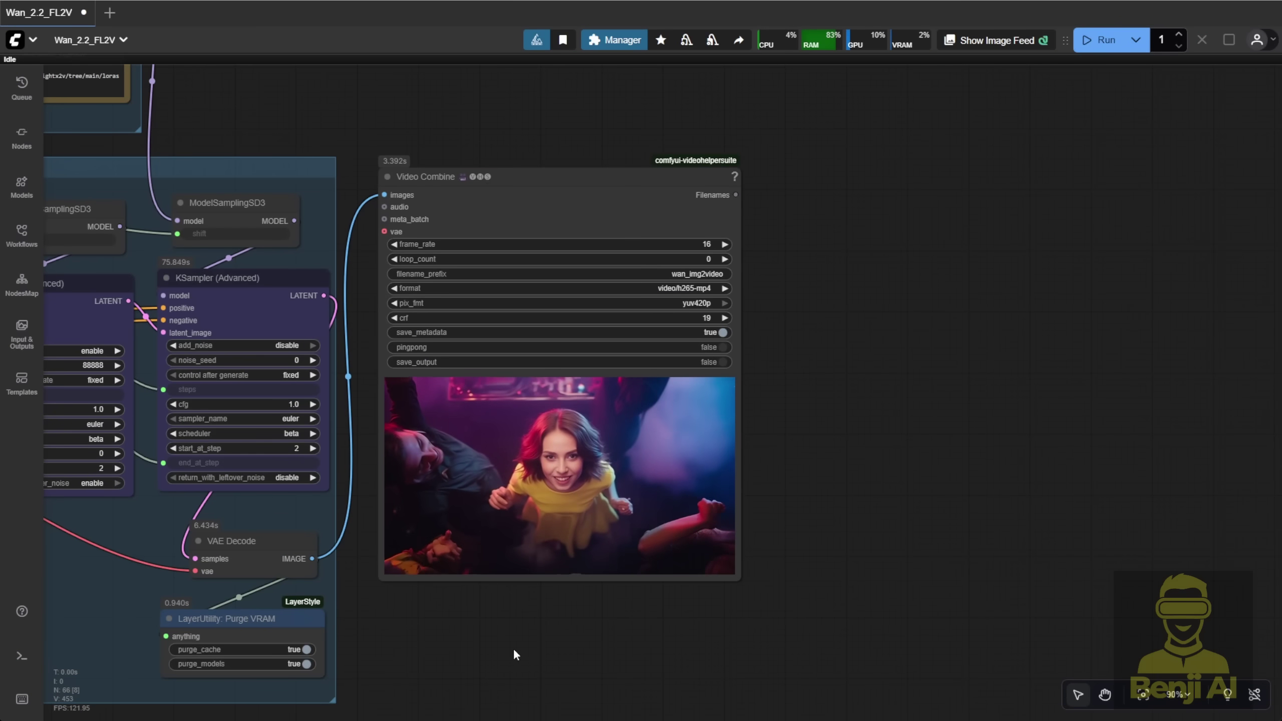
Zoom around the Wan sampling group to watch the new dance-floor video in Video Combine
scroll(518, 629, "up", 6)
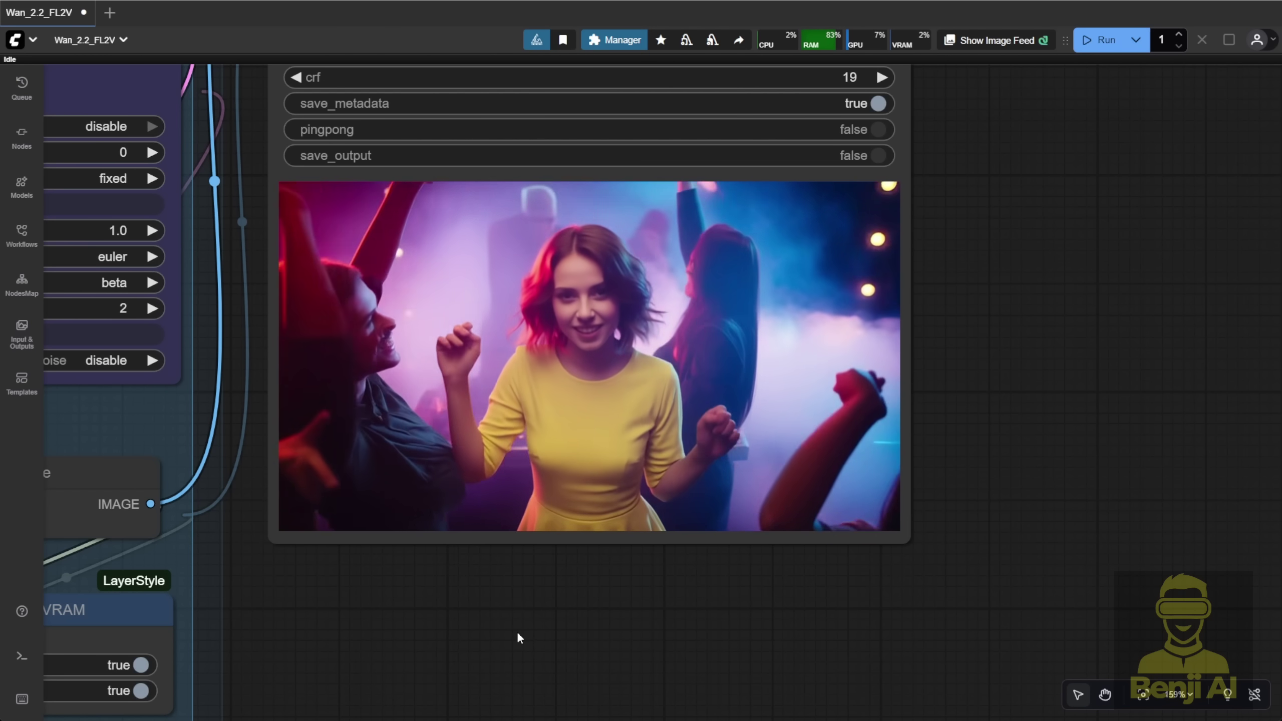
scroll(519, 635, "down", 3)
scroll(518, 632, "down", 3)
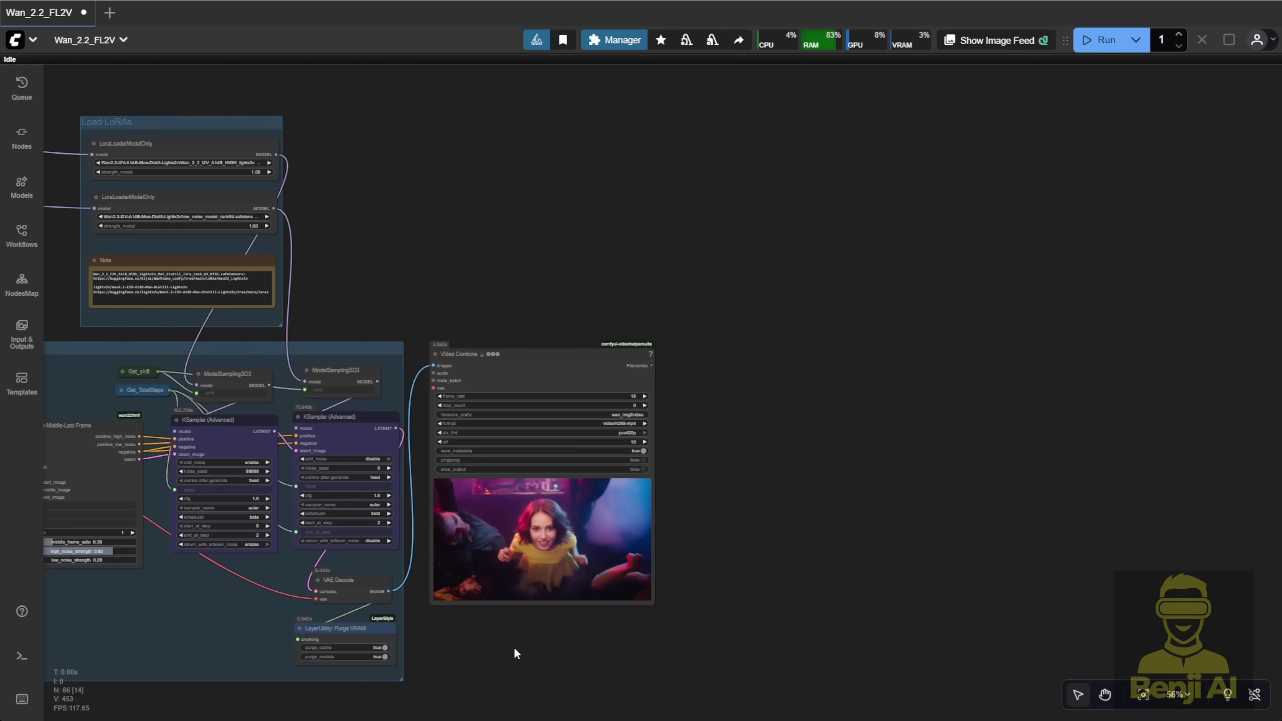
left_click_drag(514, 653, 1127, 430)
scroll(1127, 429, "down", 1)
scroll(703, 449, "up", 2)
scroll(605, 136, "up", 3)
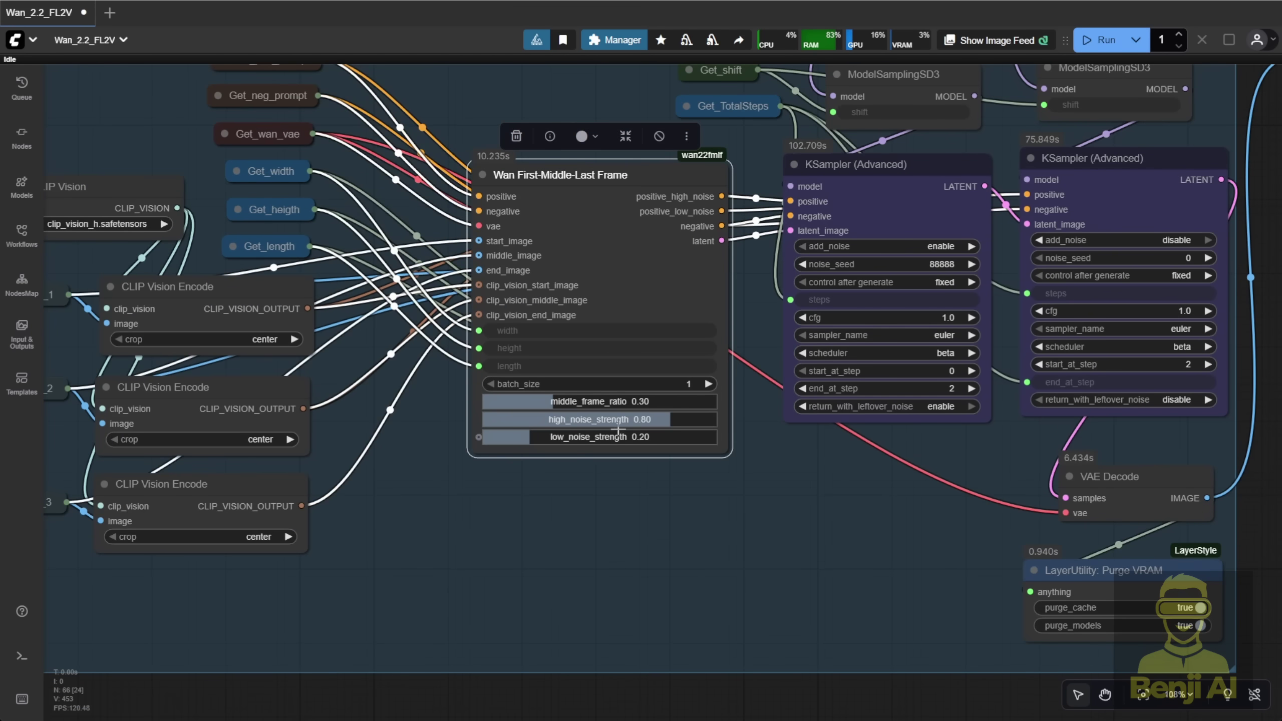
scroll(619, 429, "up", 4)
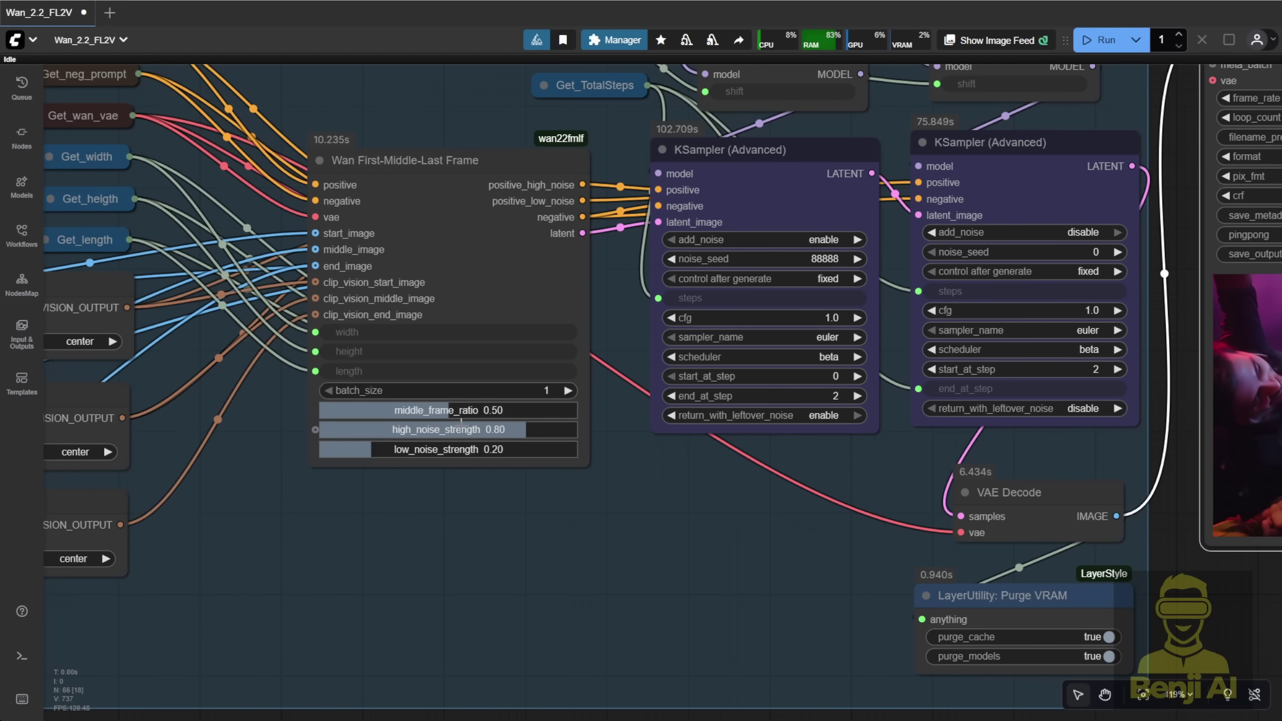
Duplicate the Video Combine node with Ctrl+C and Ctrl+V
scroll(647, 556, "down", 4)
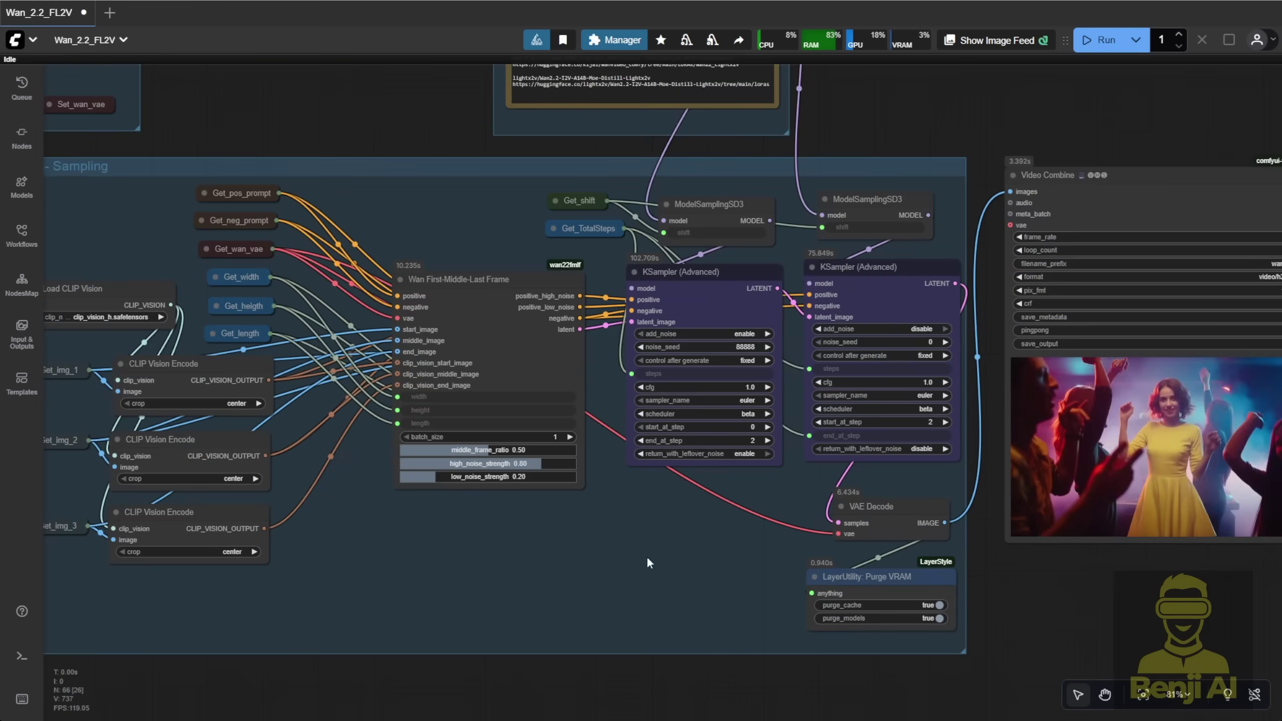
left_click_drag(647, 556, 2, 555)
left_click(483, 208)
key("ctrl+c")
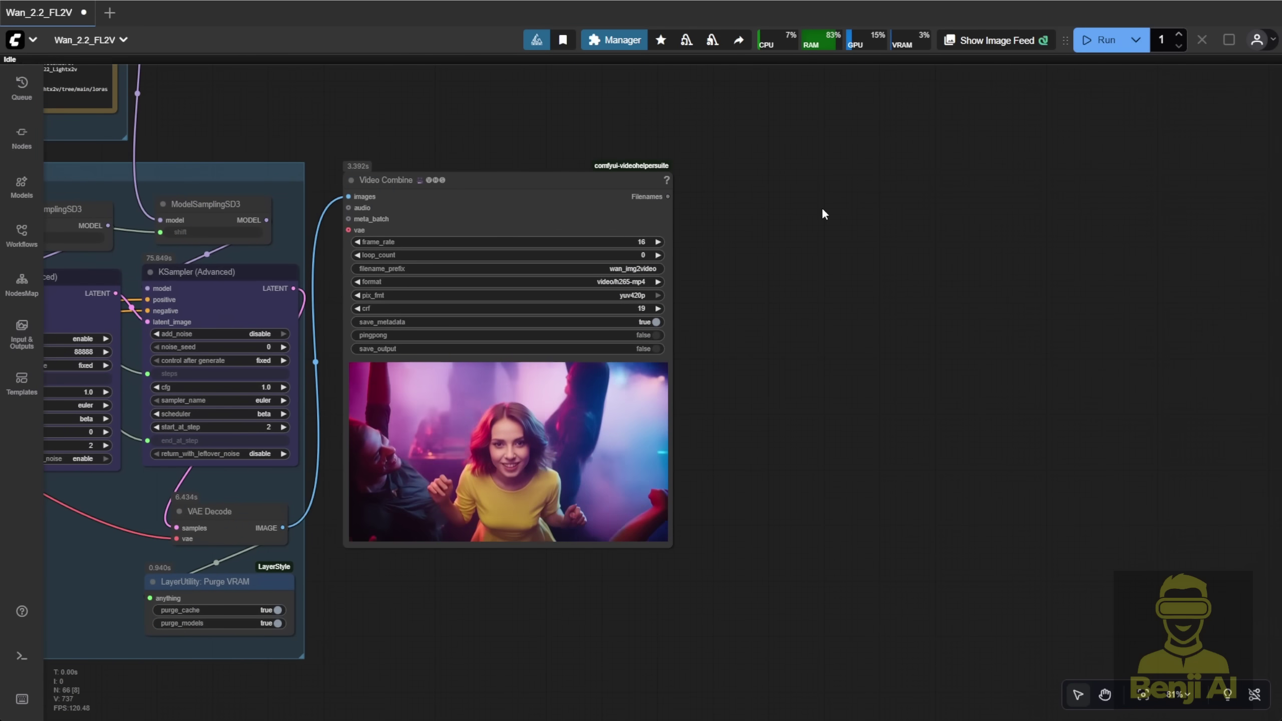
key("ctrl+v")
Title the duplicate '0.30 Middle' and sync the two video previews
left_click(904, 199)
scroll(904, 192, "up", 3)
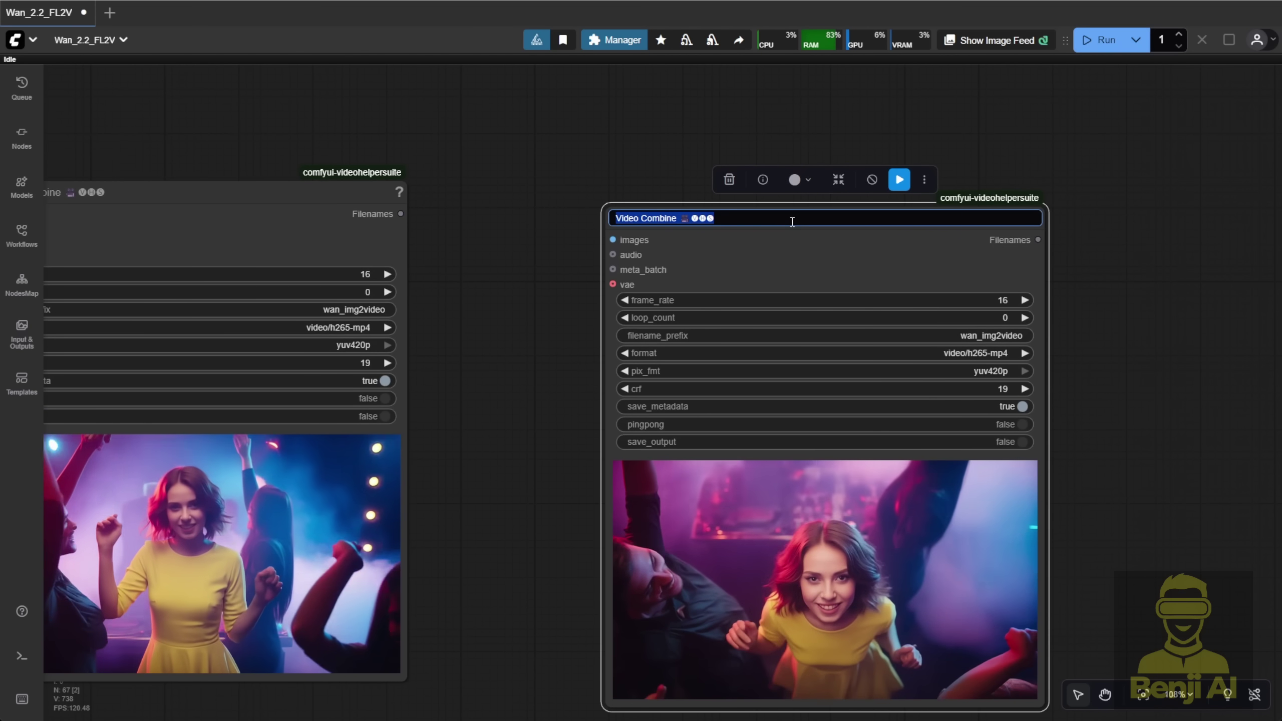
double_click(791, 222)
type("0.30 Middle")
key("Return")
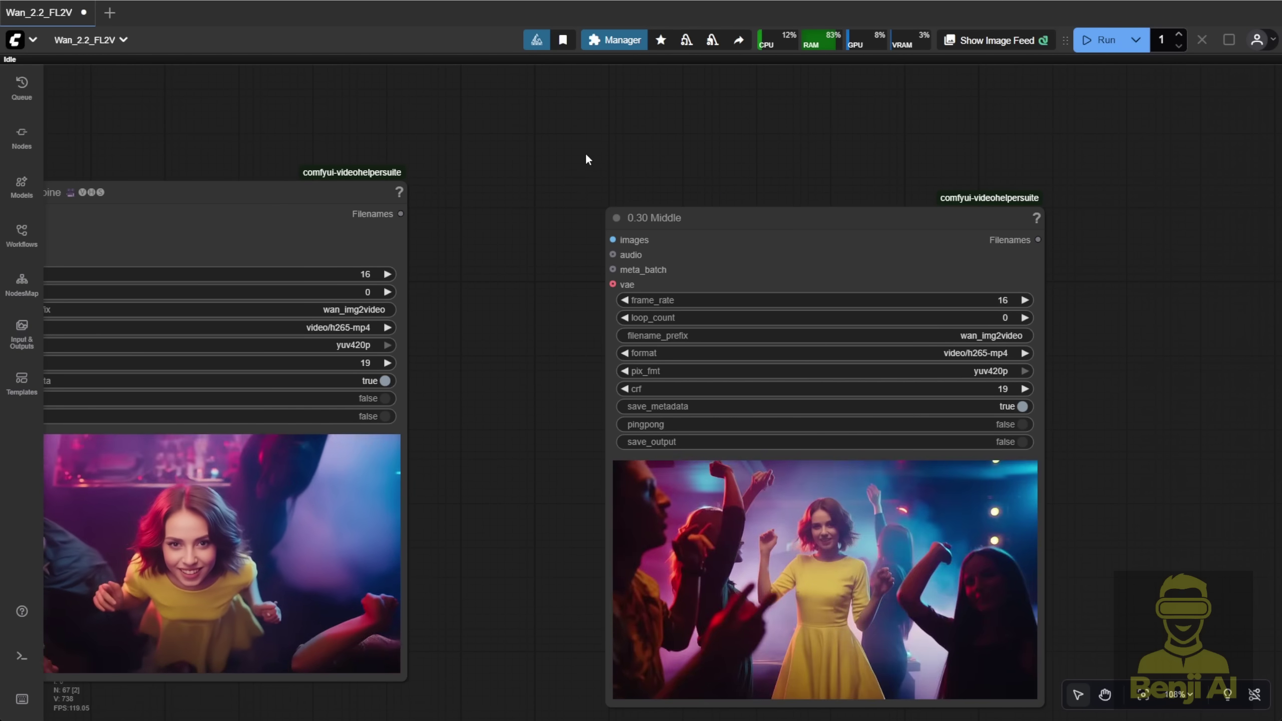
left_click_drag(587, 158, 695, 28)
right_click(839, 401)
left_click(869, 356)
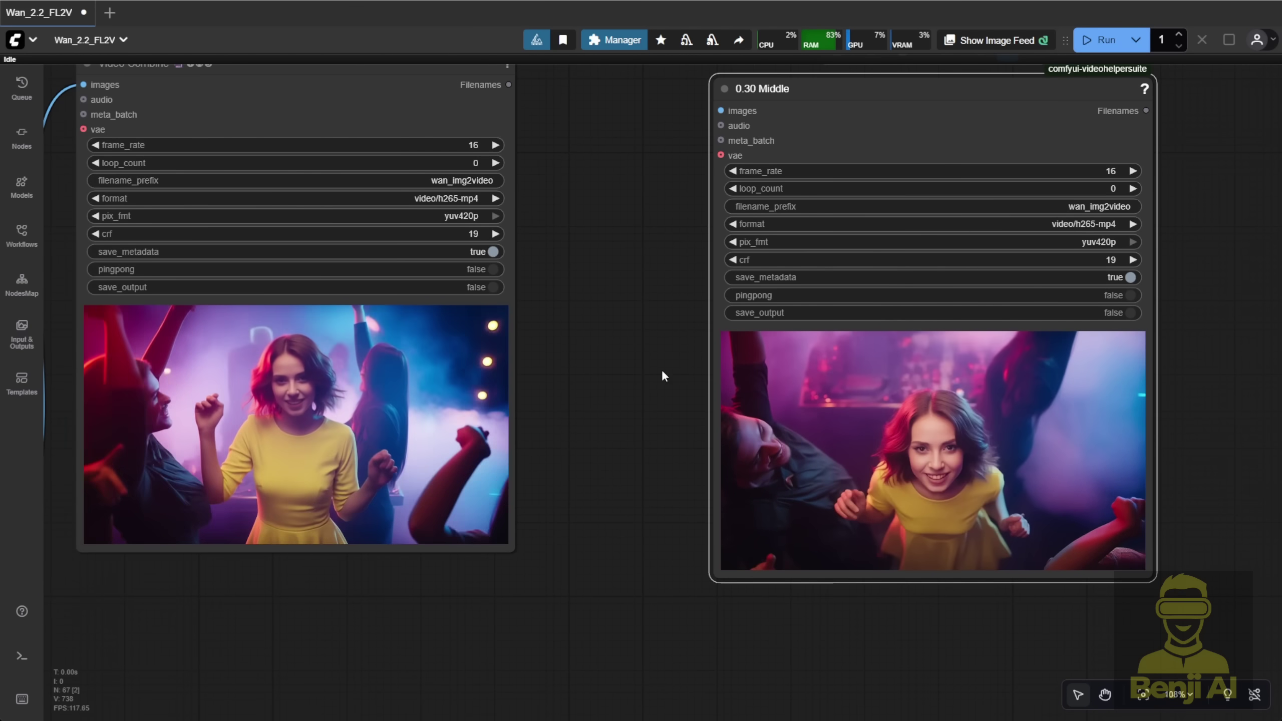
Open the Video Combine node's options and pan back to the Wan-Sampling group
left_click_drag(633, 365, 1024, 435)
scroll(579, 555, "down", 4)
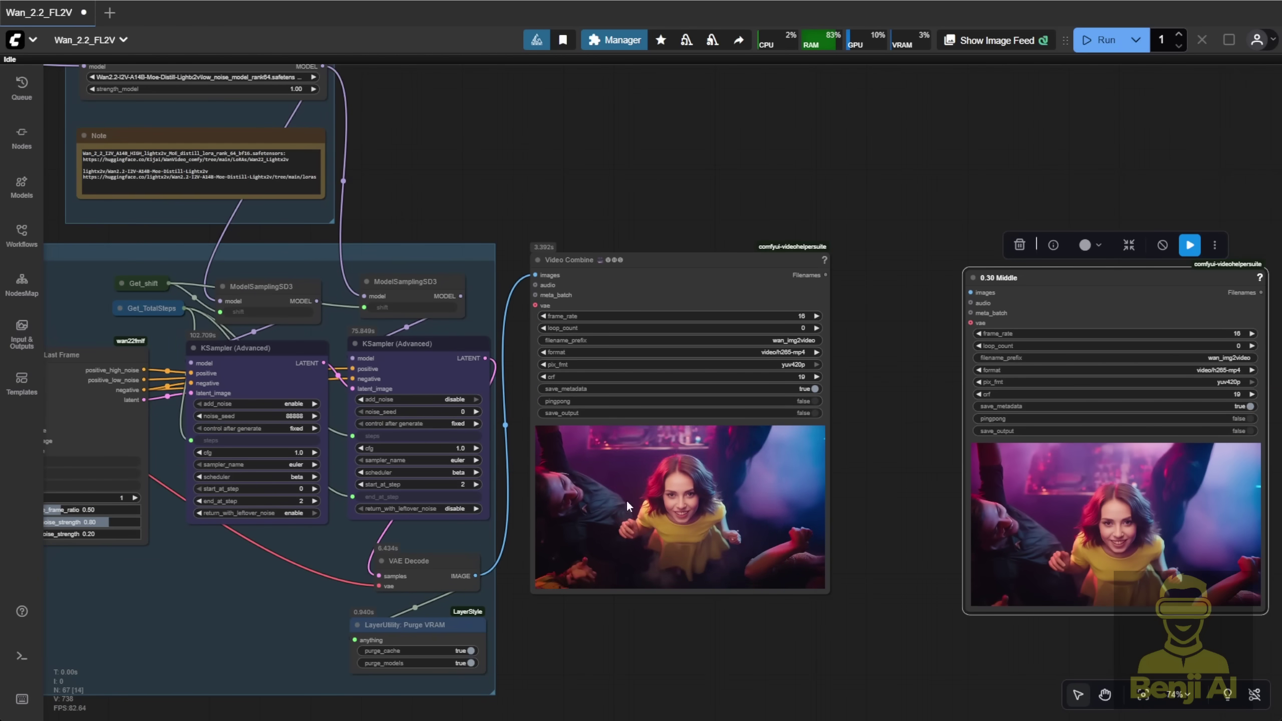
right_click(626, 498)
left_click_drag(451, 198, 913, 128)
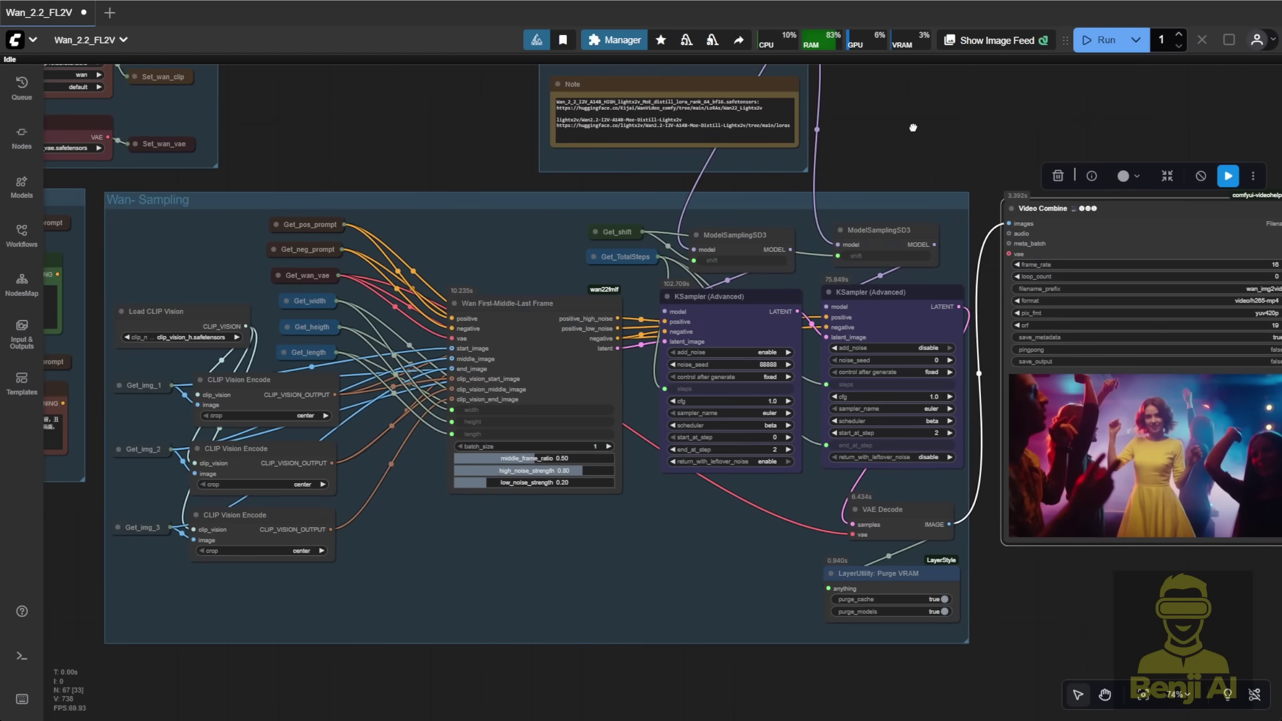
scroll(560, 528, "up", 4)
scroll(598, 457, "right", 5)
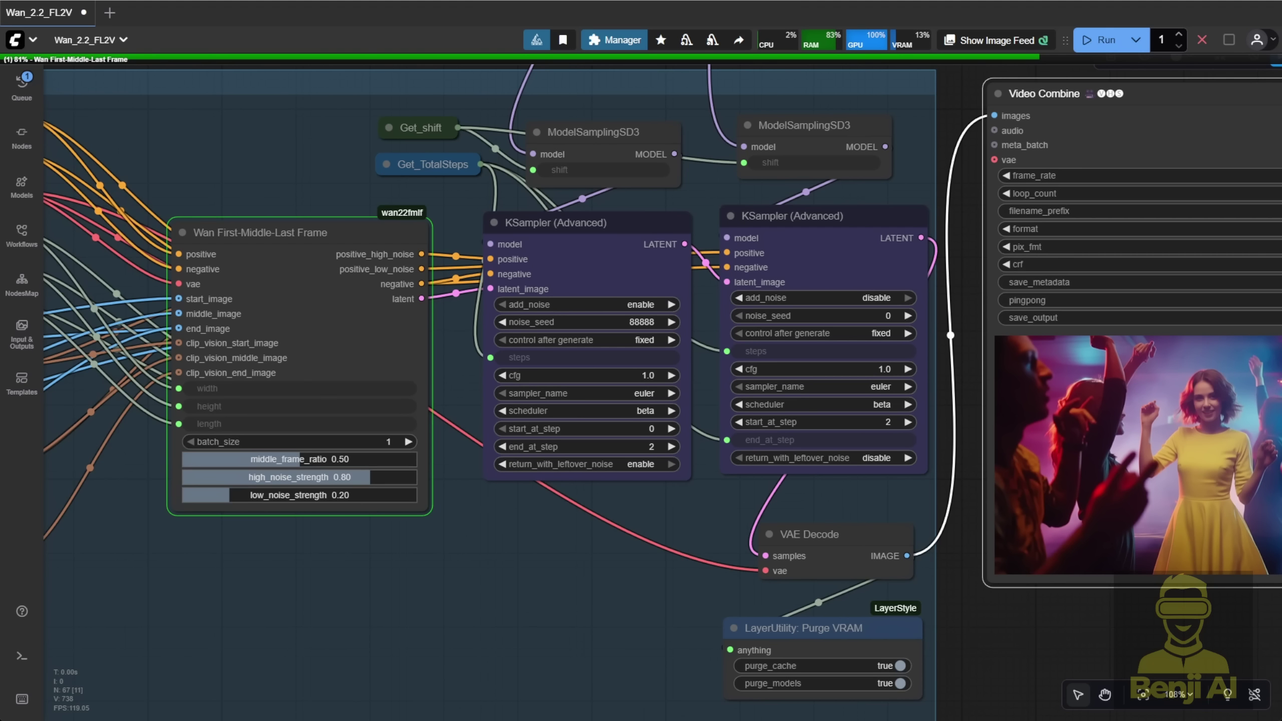
Rename the current run's unnamed video output node to '0.5 Middle'
scroll(460, 558, "down", 7)
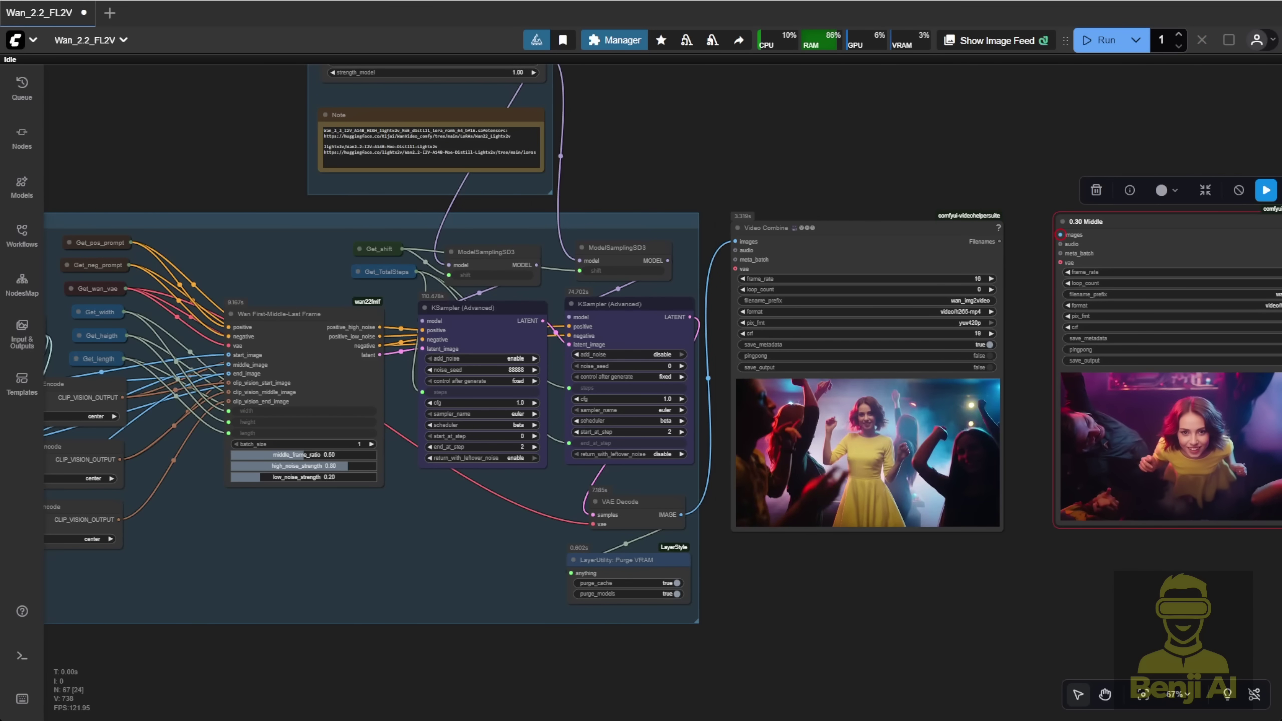
left_click_drag(792, 626, 1003, 598)
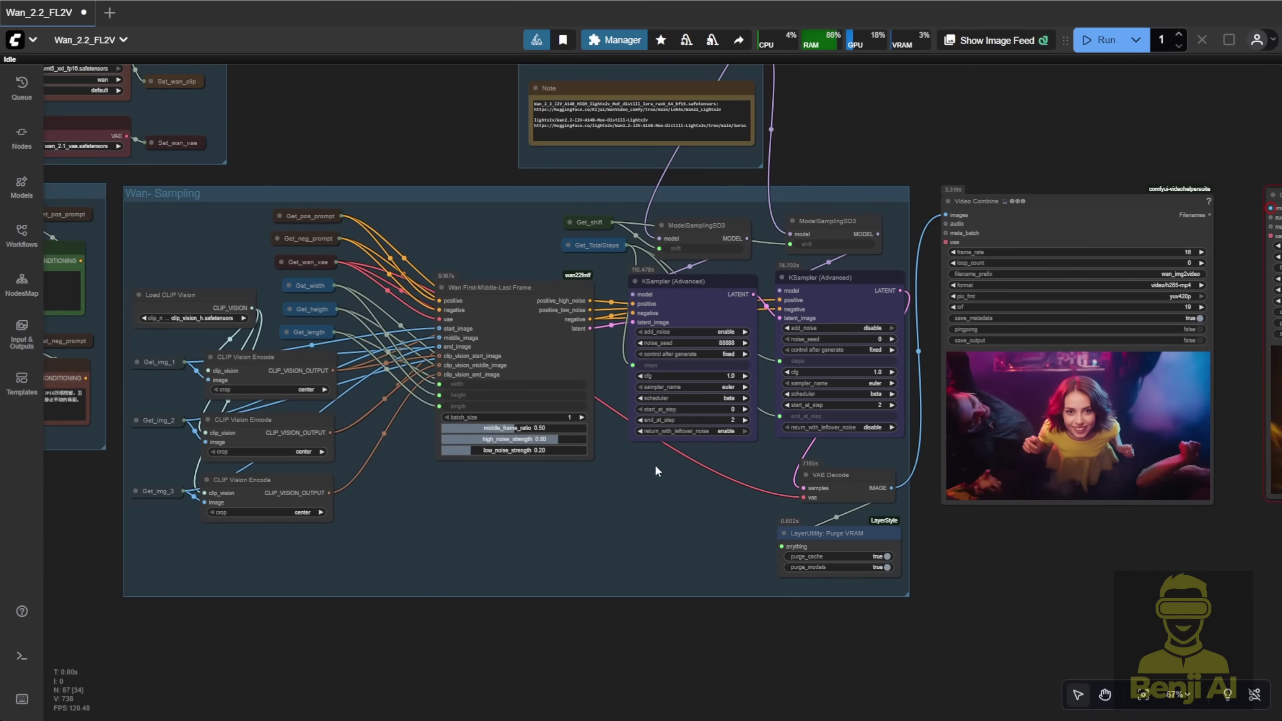
scroll(656, 471, "up", 4)
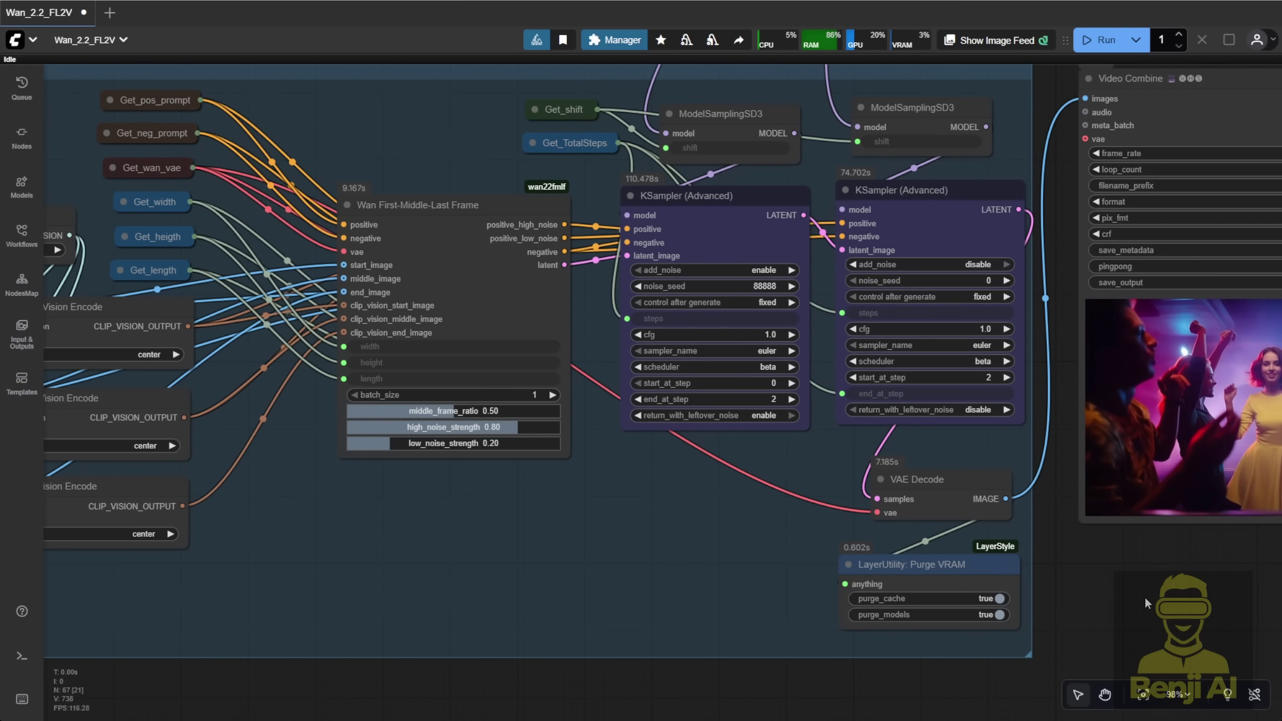
left_click_drag(712, 565, 366, 577)
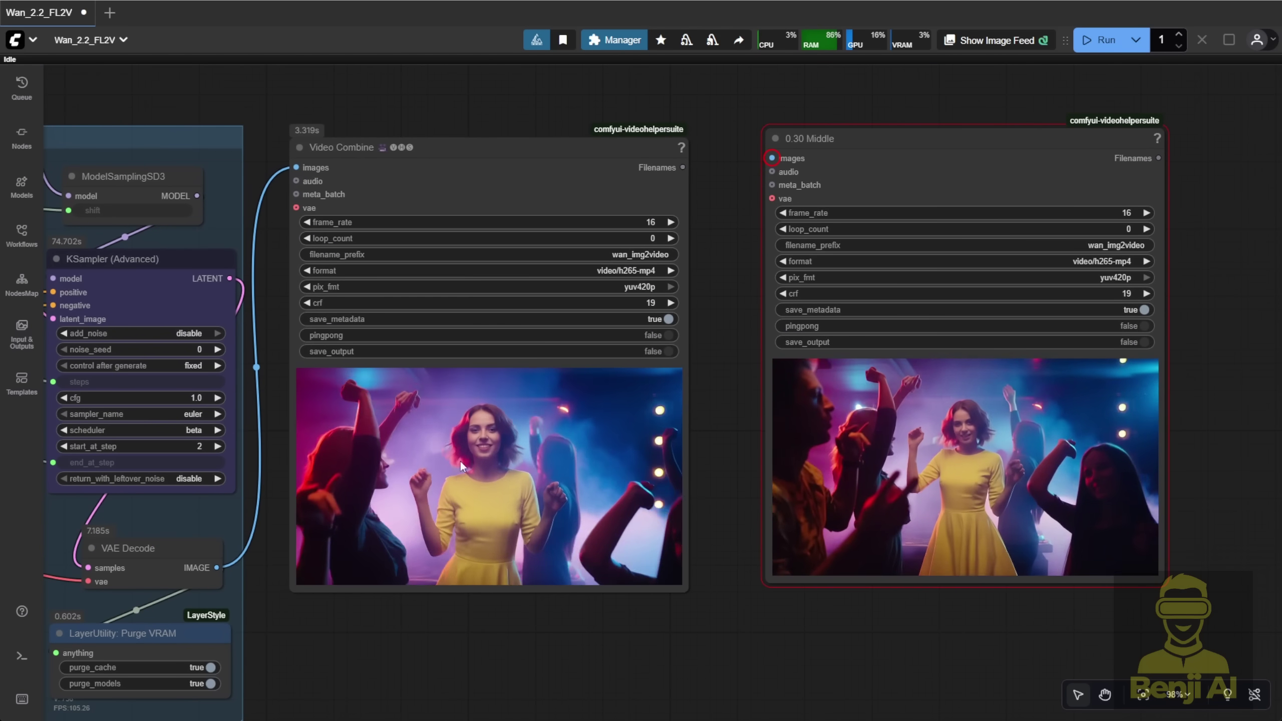
left_click(340, 146)
double_click(339, 146)
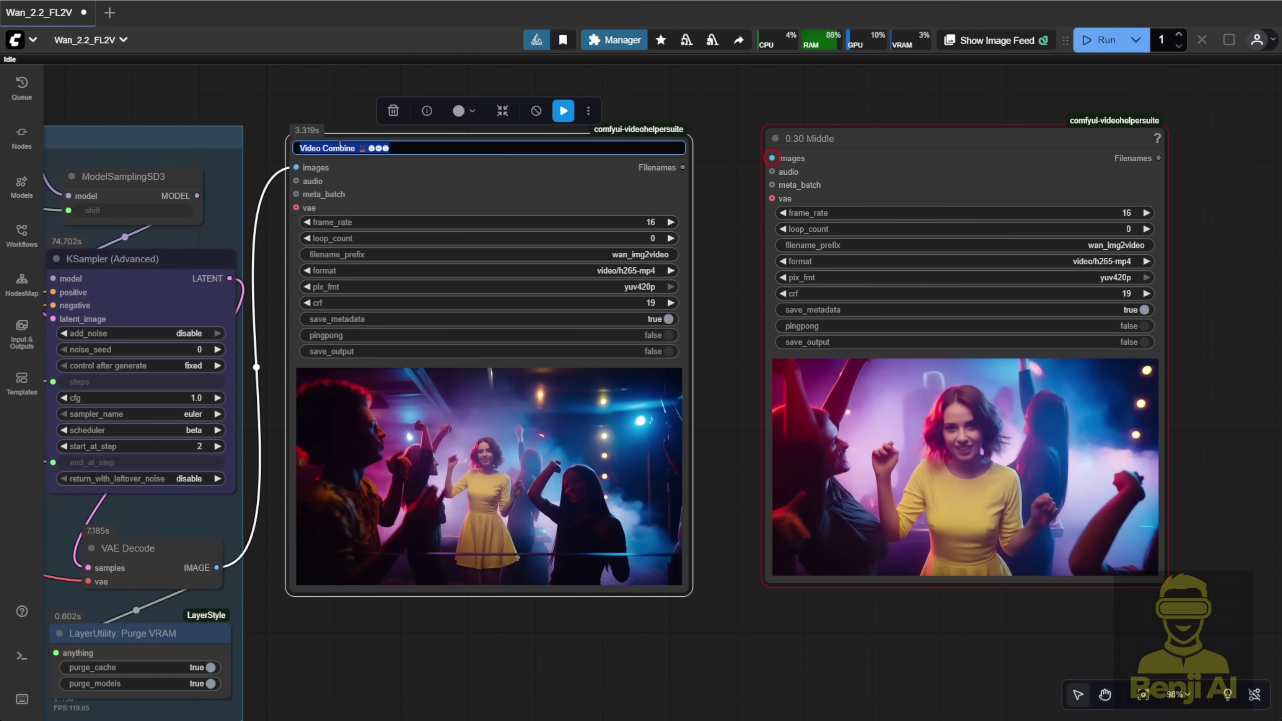
type("0.5")
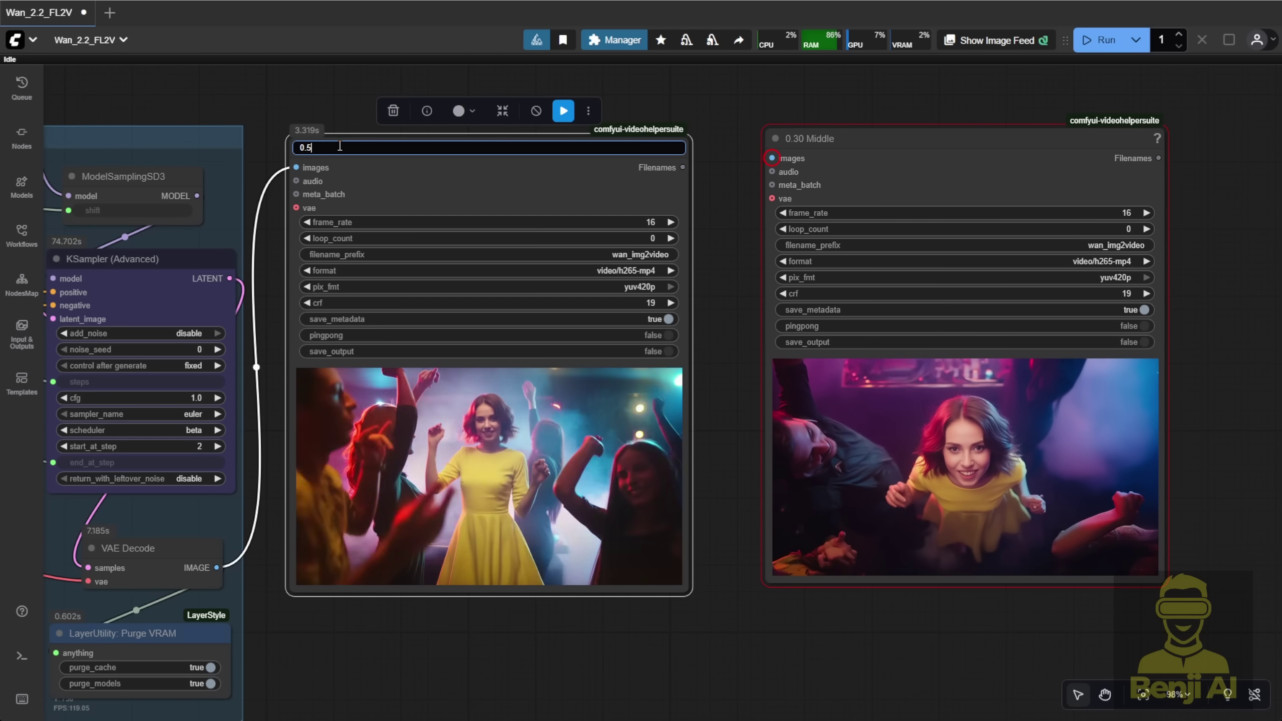
type(" Middle")
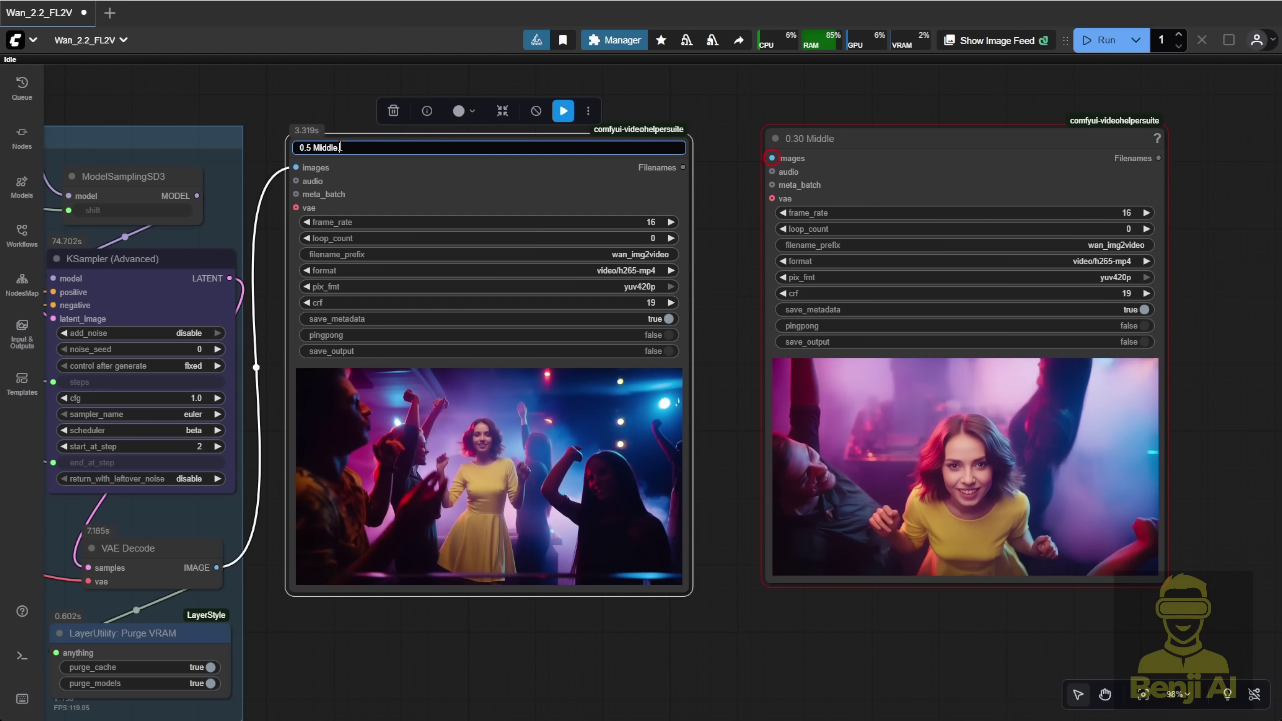
key("Return")
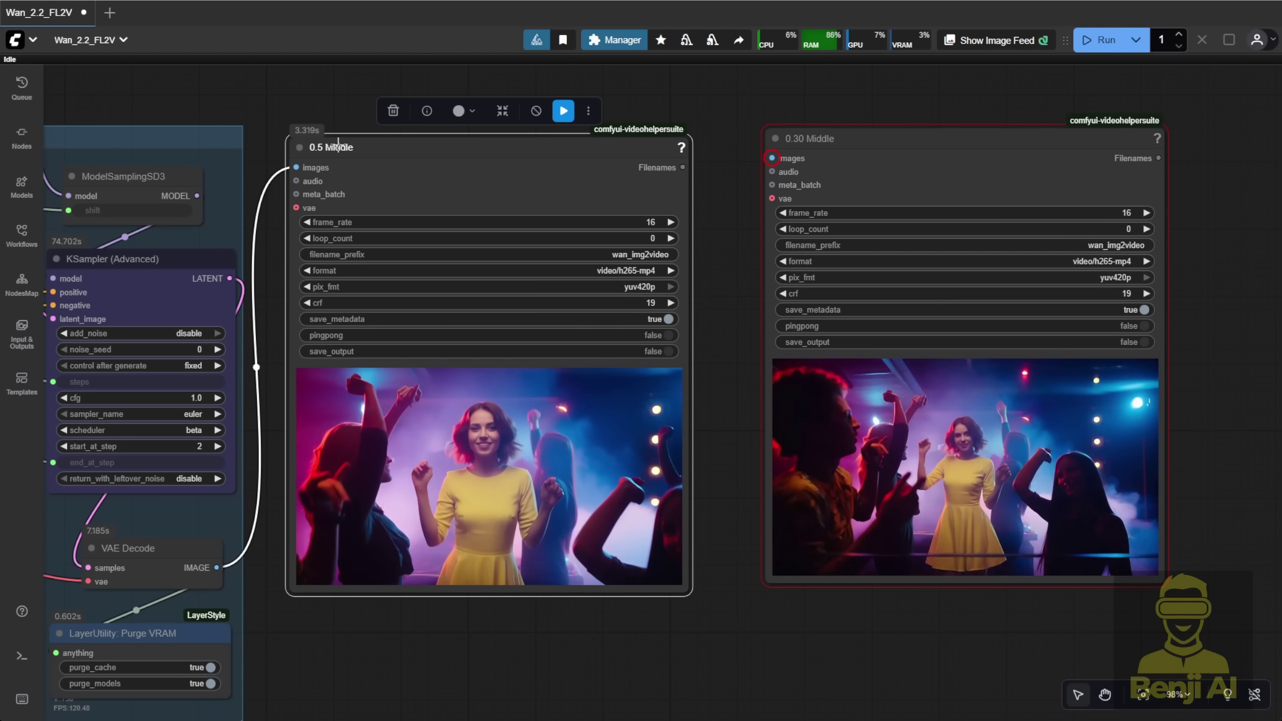
left_click(661, 629)
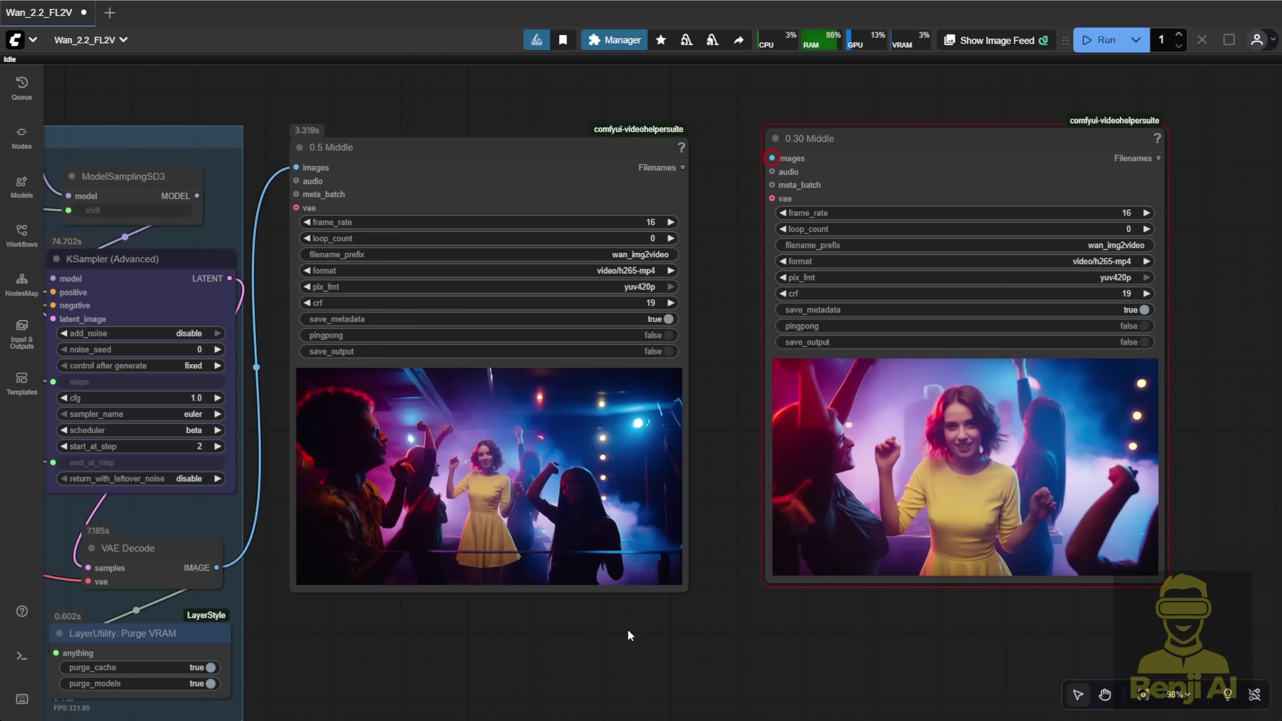
scroll(605, 634, "up", 3)
Sync playback of the 0.5 Middle and 0.30 Middle video previews
right_click(582, 425)
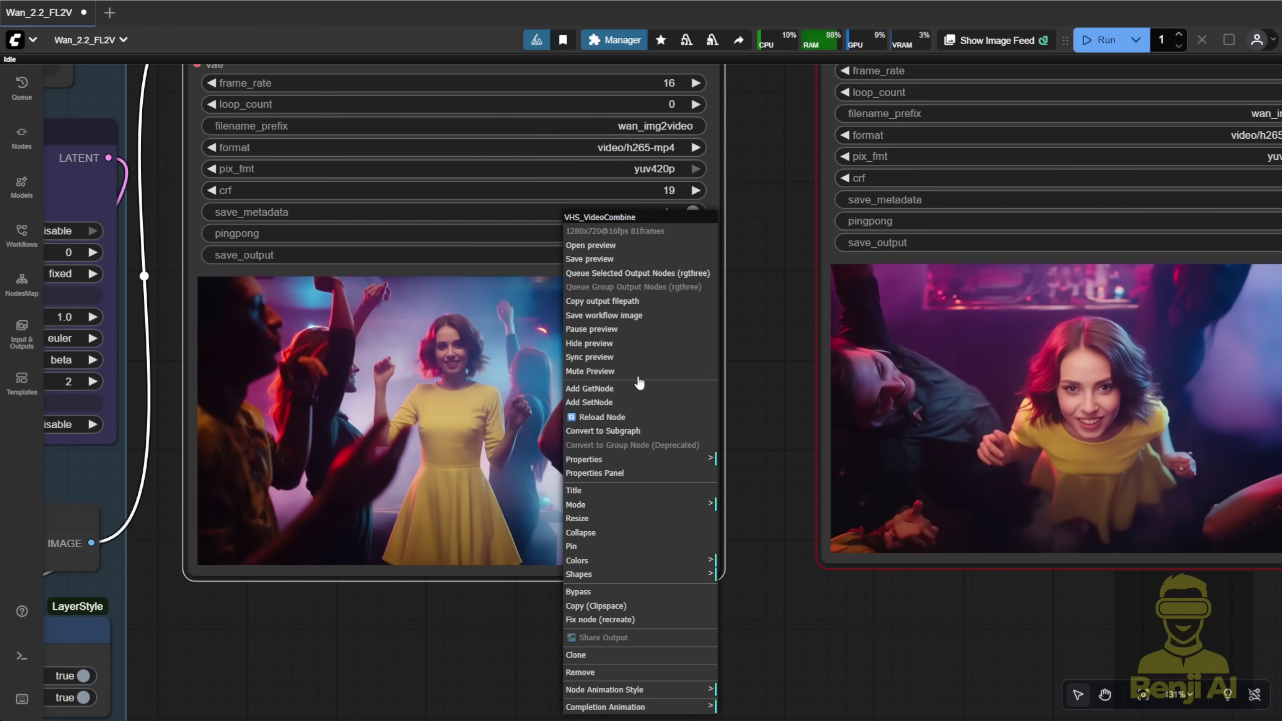
left_click(649, 356)
left_click_drag(762, 412, 643, 401)
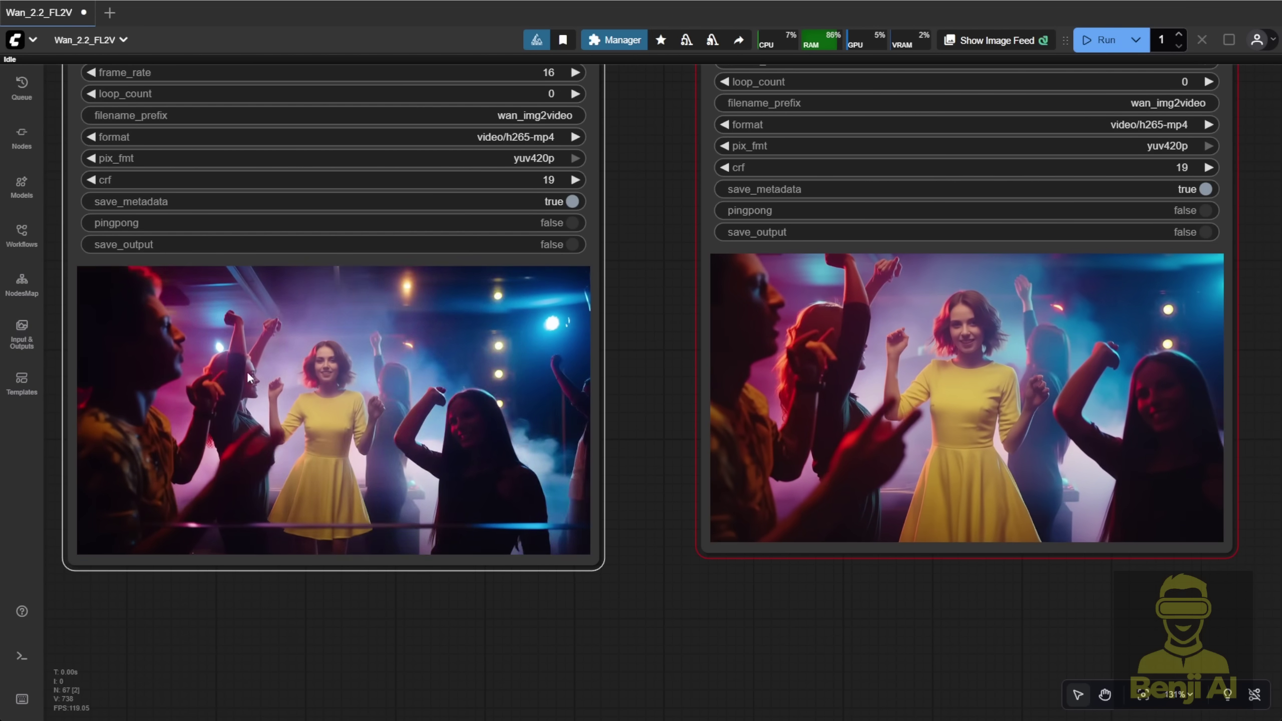
scroll(377, 585, "down", 2)
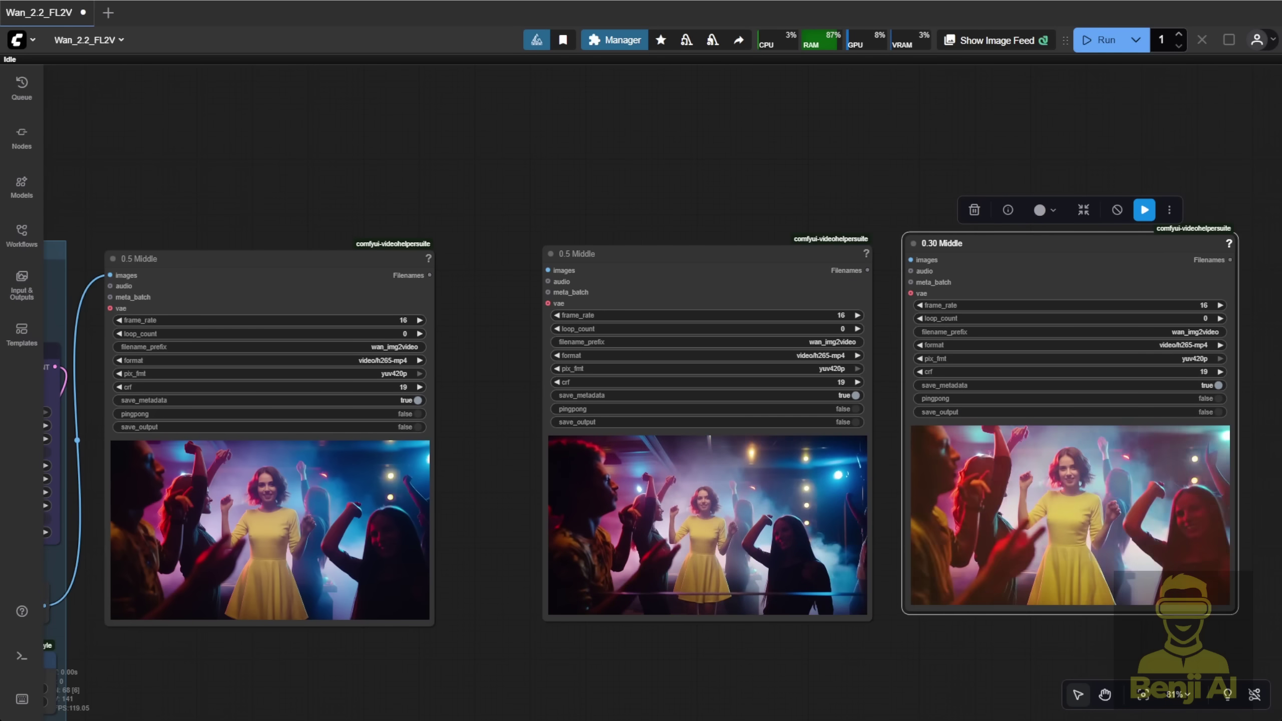
scroll(595, 172, "up", 3)
scroll(665, 153, "down", 3)
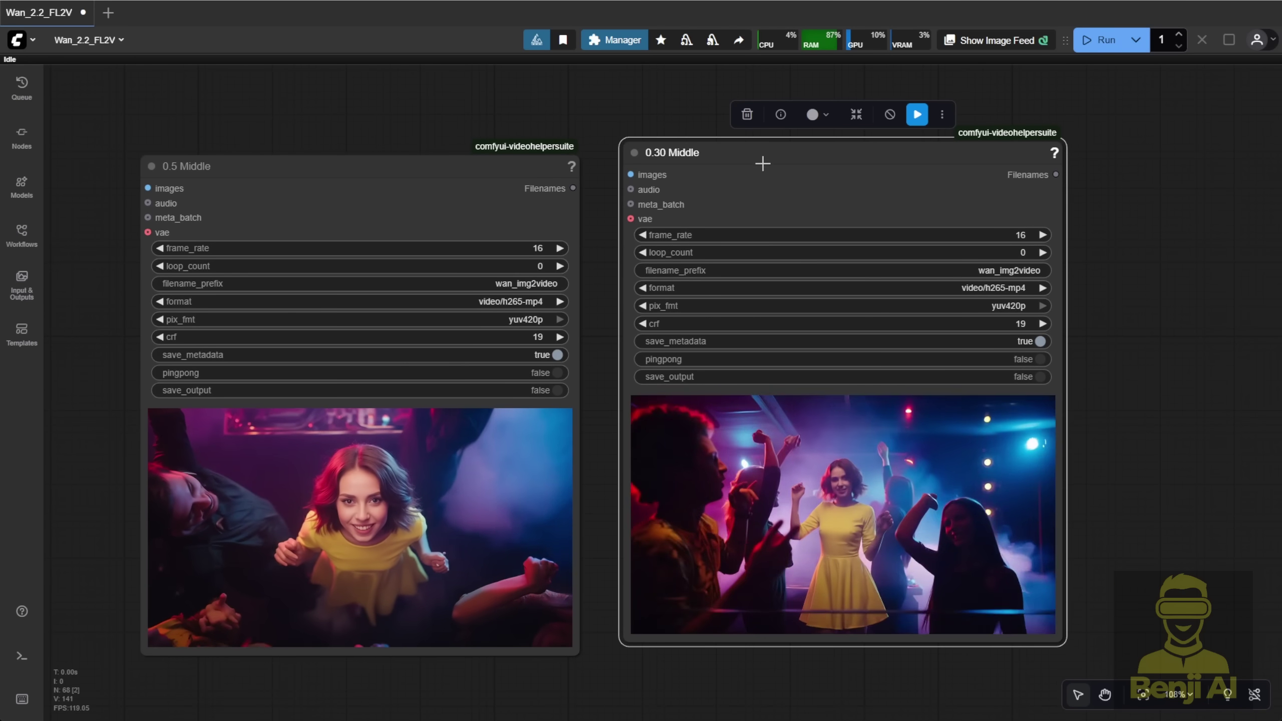
Shift the 0.30 Middle node further right, then set middle_frame_ratio to 0.40
left_click_drag(804, 163, 893, 166)
scroll(971, 501, "up", 2)
scroll(931, 513, "down", 1)
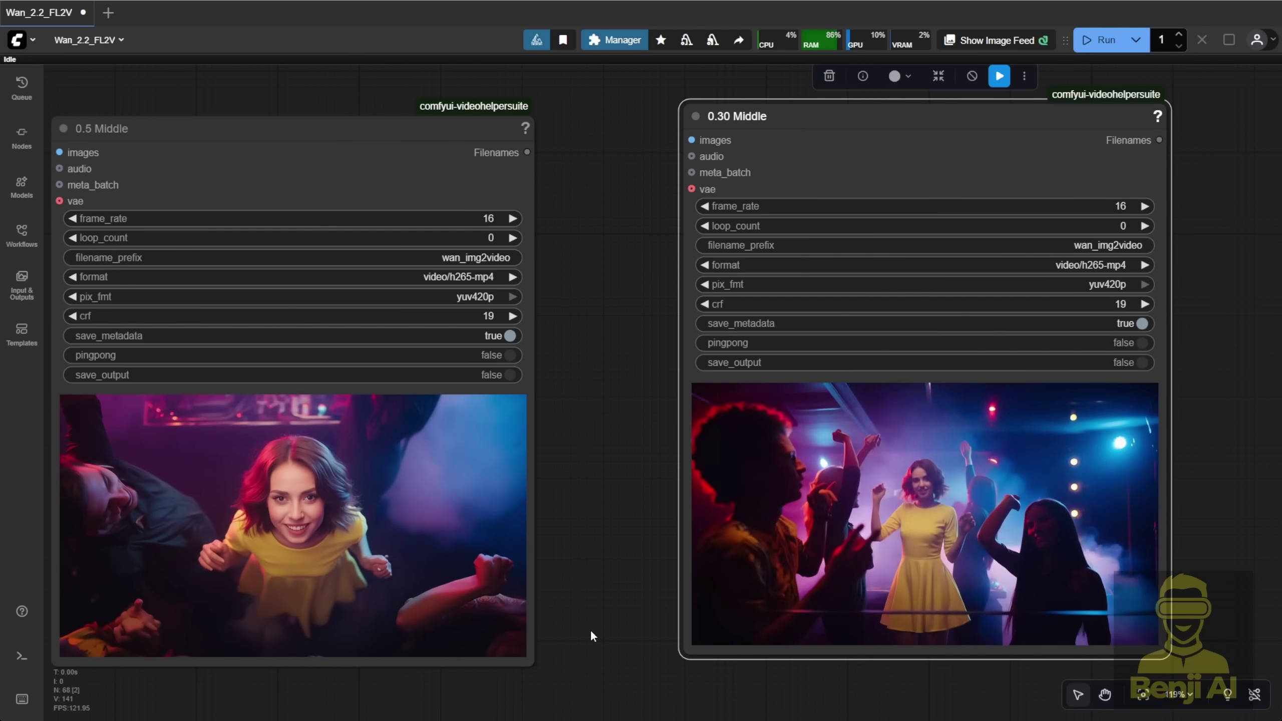
left_click_drag(591, 632, 811, 638)
double_click(374, 203)
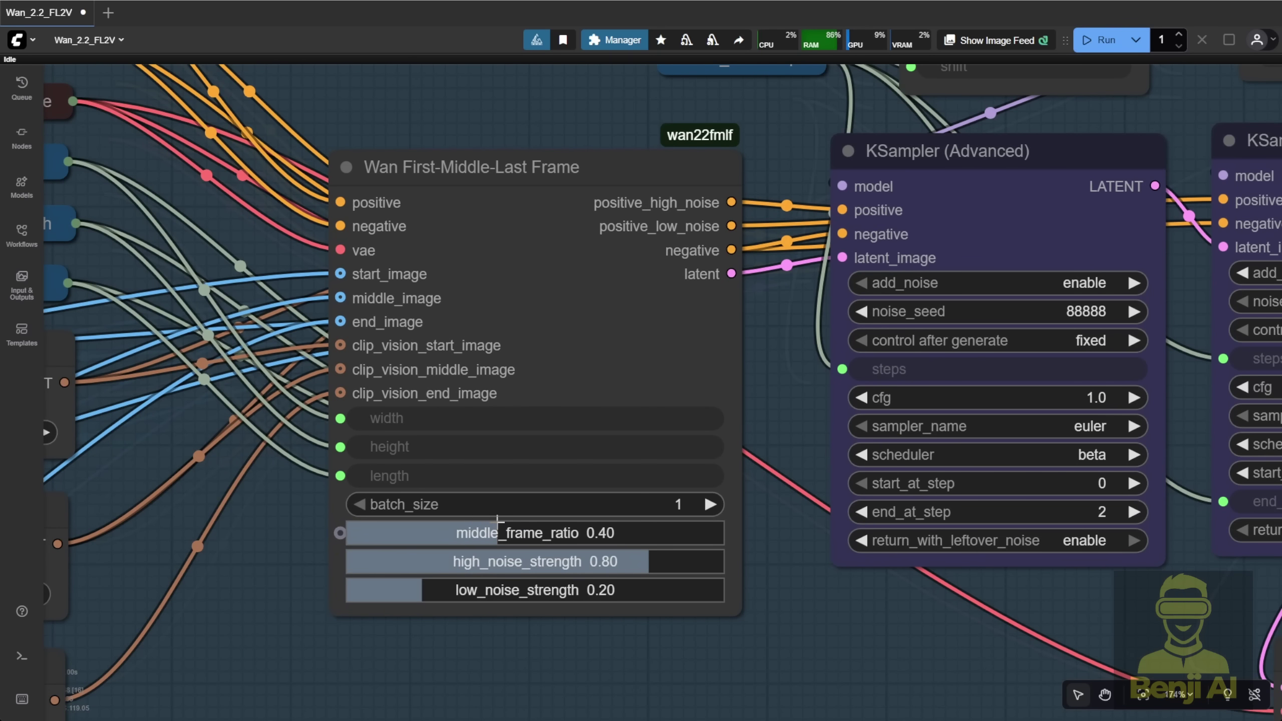
Pan to the sampling group and the new 0.4 Middle video output
scroll(551, 654, "down", 5)
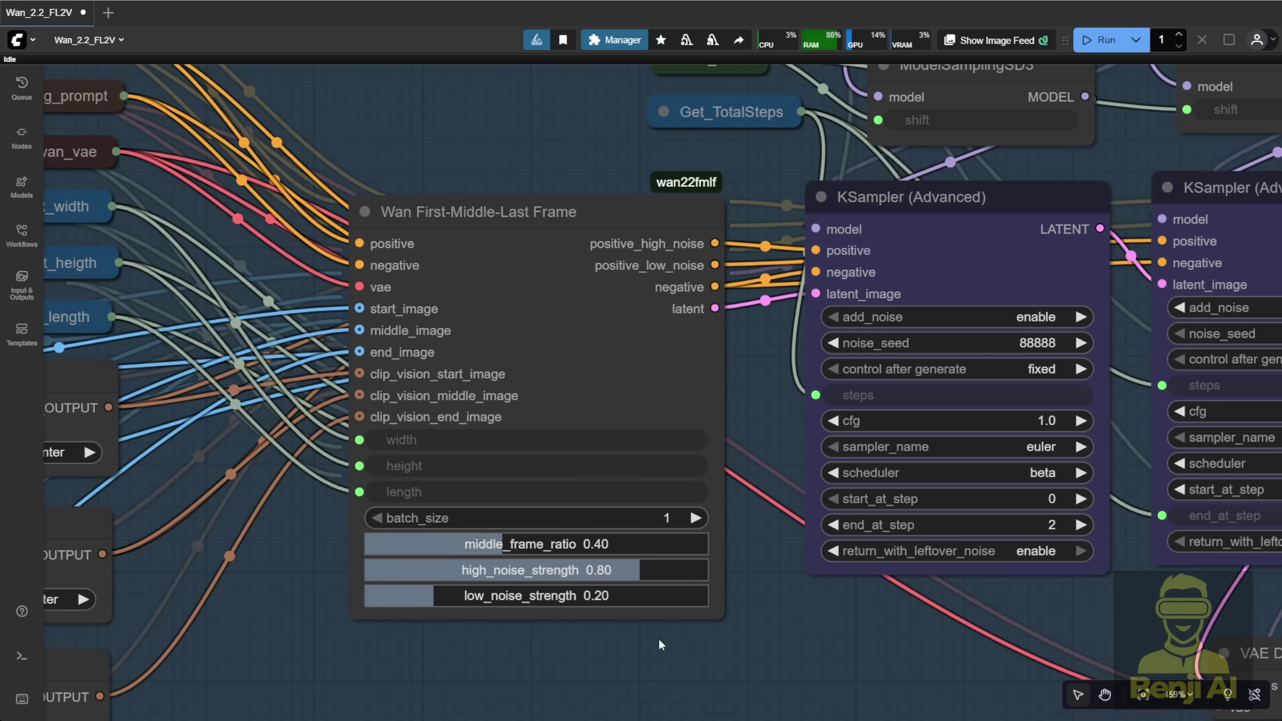
left_click_drag(678, 685, 403, 551)
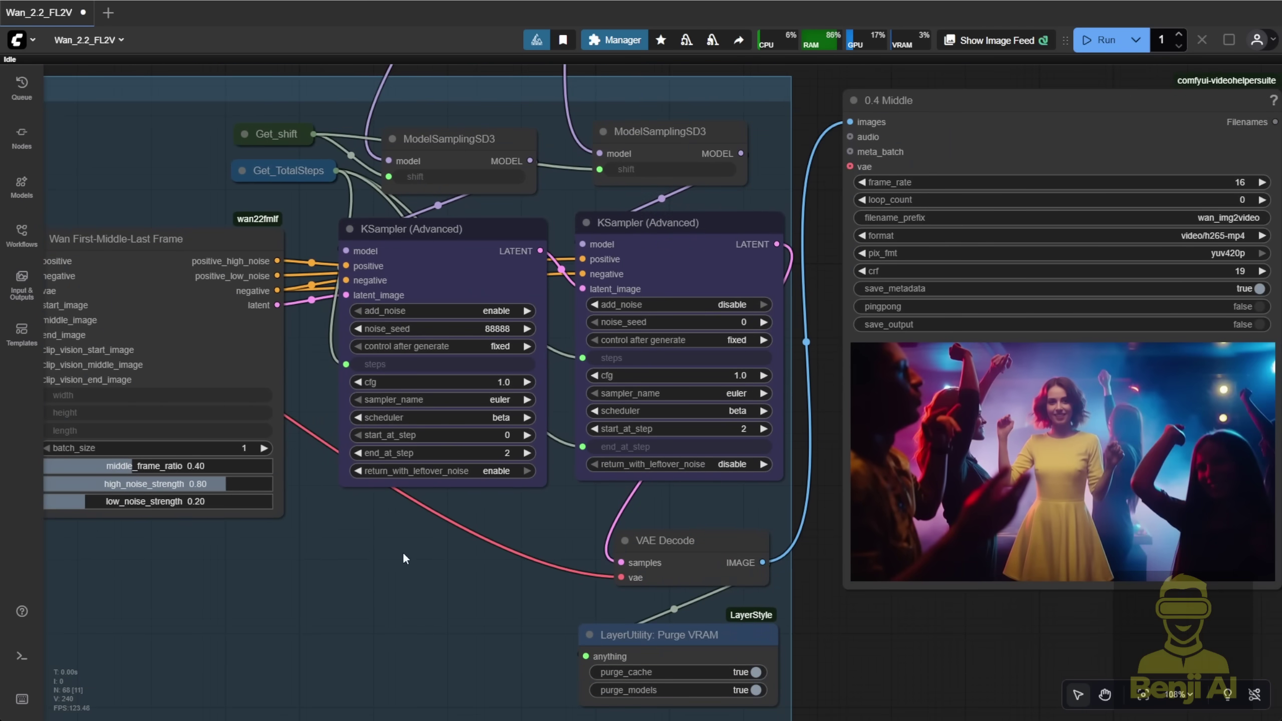
scroll(402, 550, "down", 4)
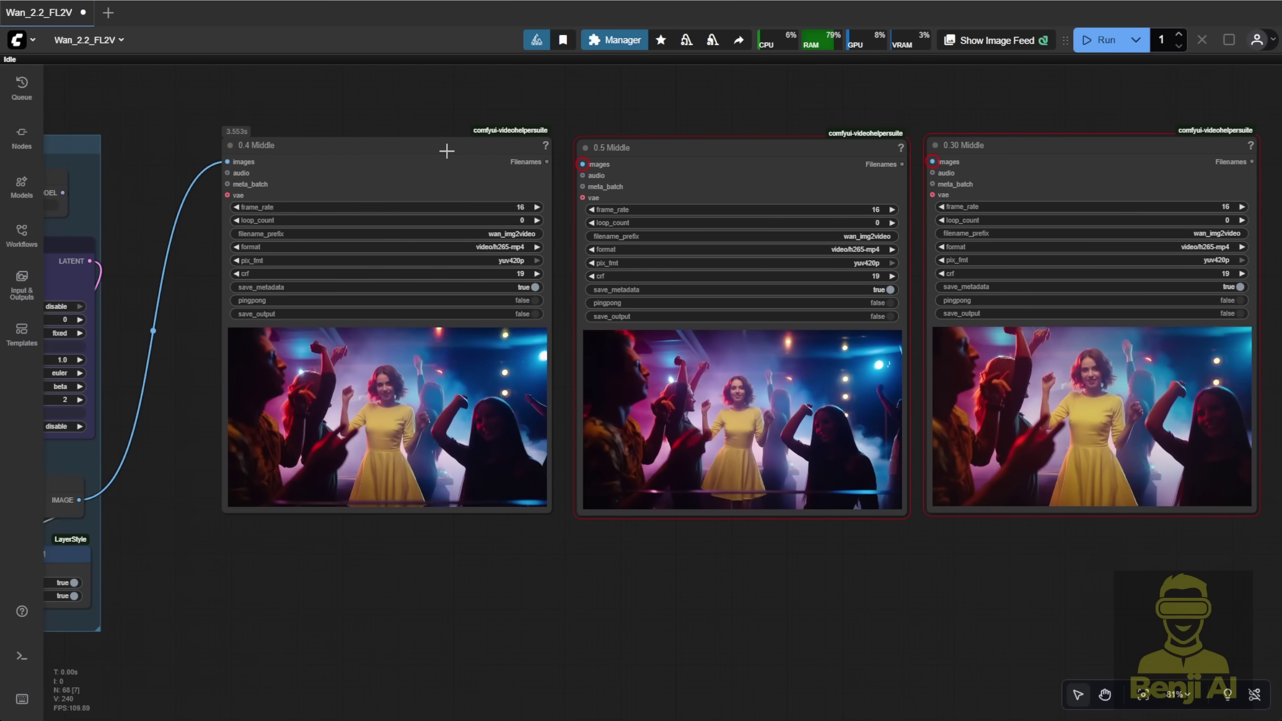
Line up the video outputs left to right: 0.5 Middle, 0.4 Middle, 0.30 Middle
left_click_drag(446, 167, 789, 249)
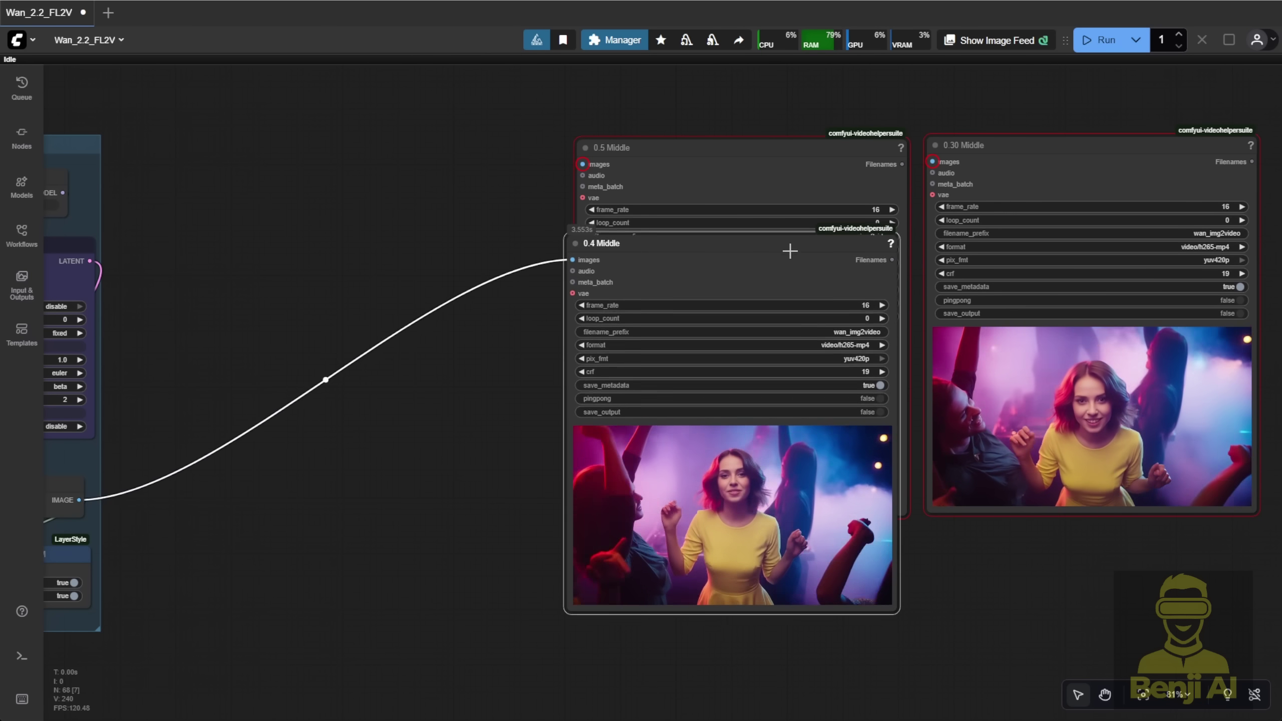
left_click_drag(753, 149, 353, 107)
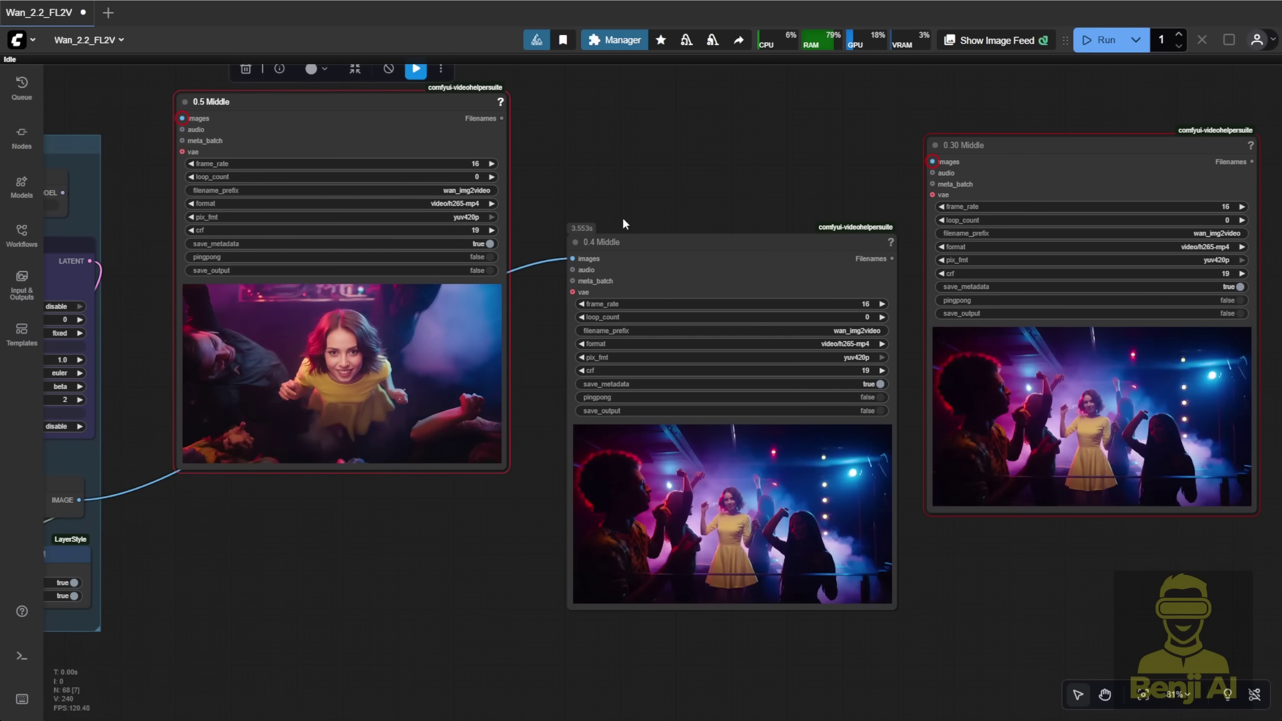
left_click_drag(631, 245, 584, 119)
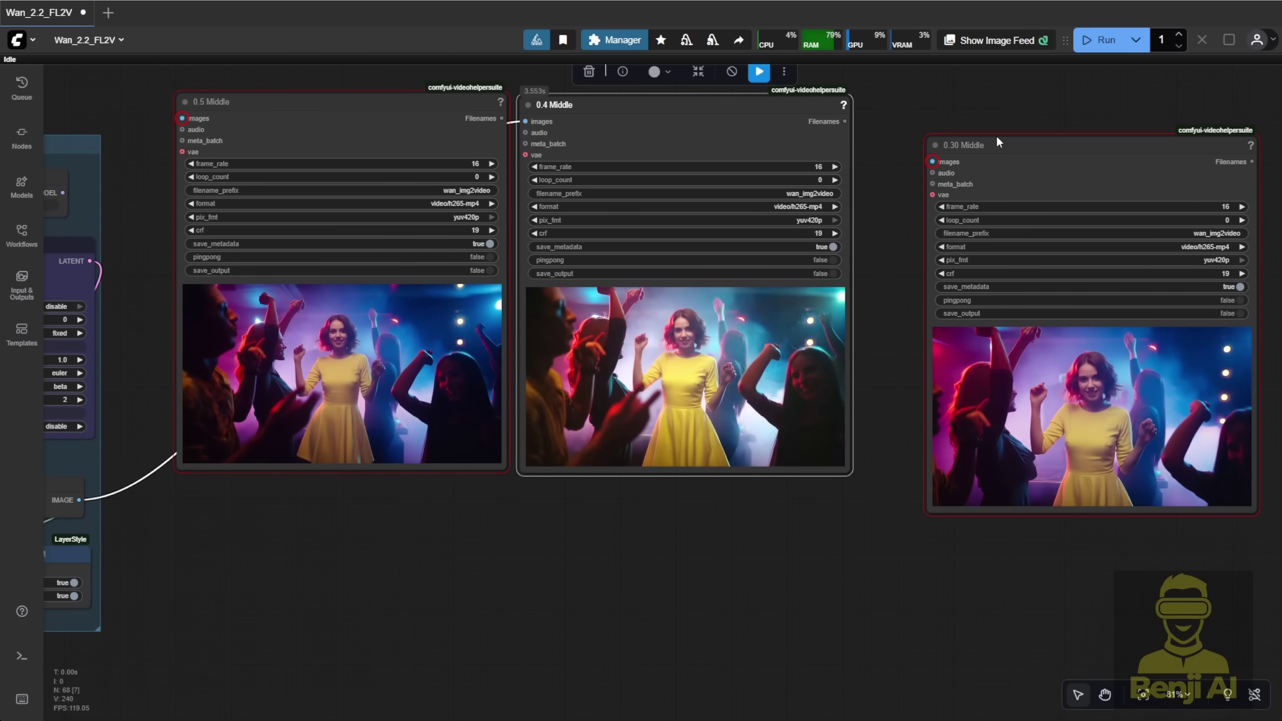
left_click_drag(998, 139, 928, 111)
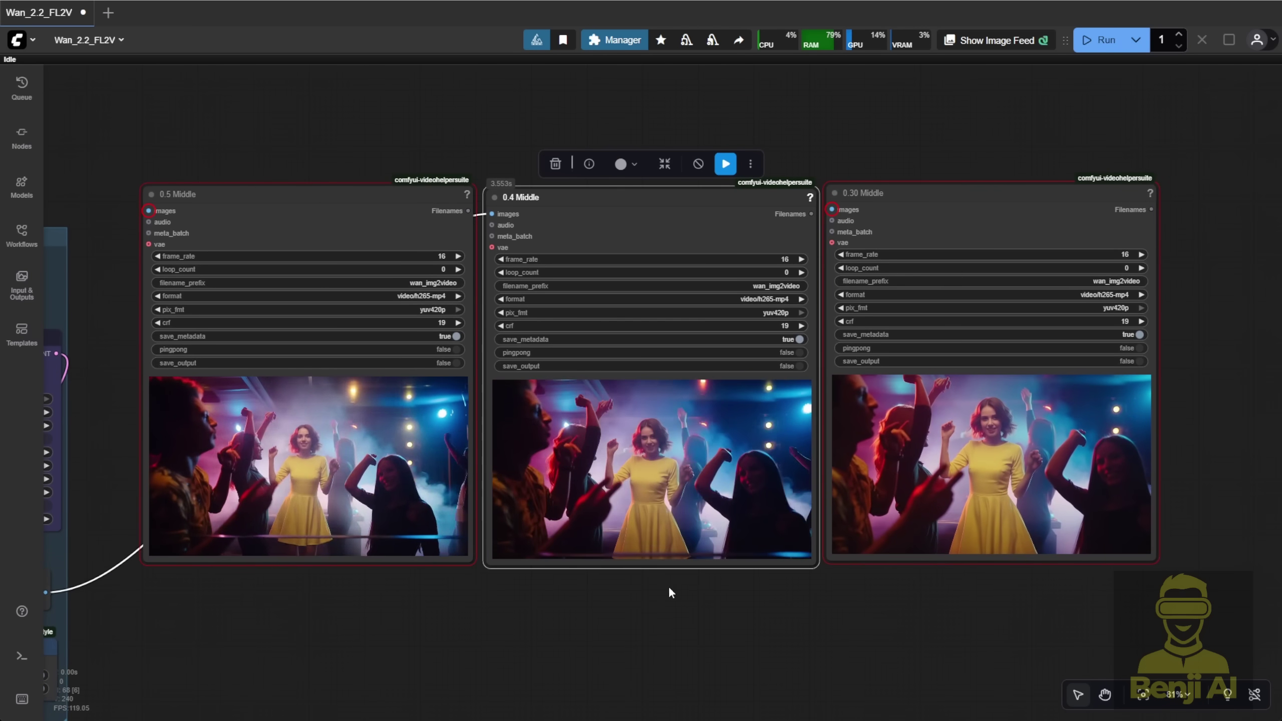
scroll(635, 571, "up", 4)
scroll(656, 570, "up", 2)
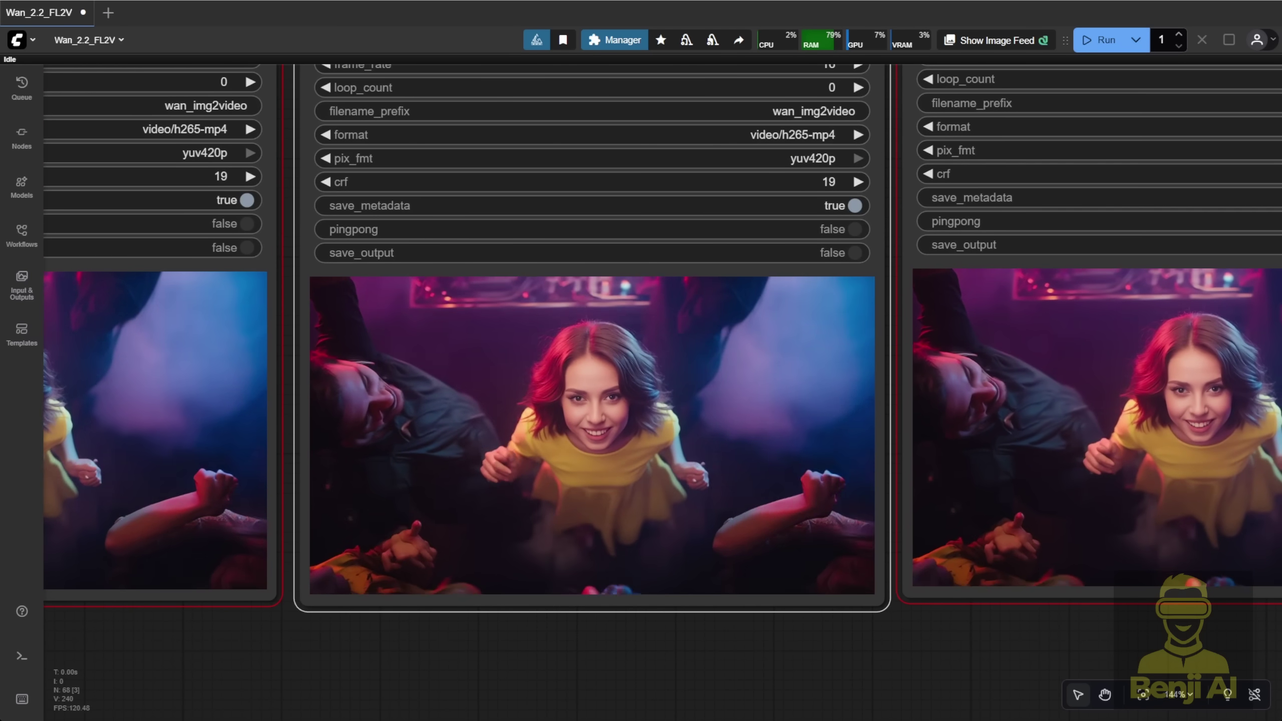
left_click(491, 663)
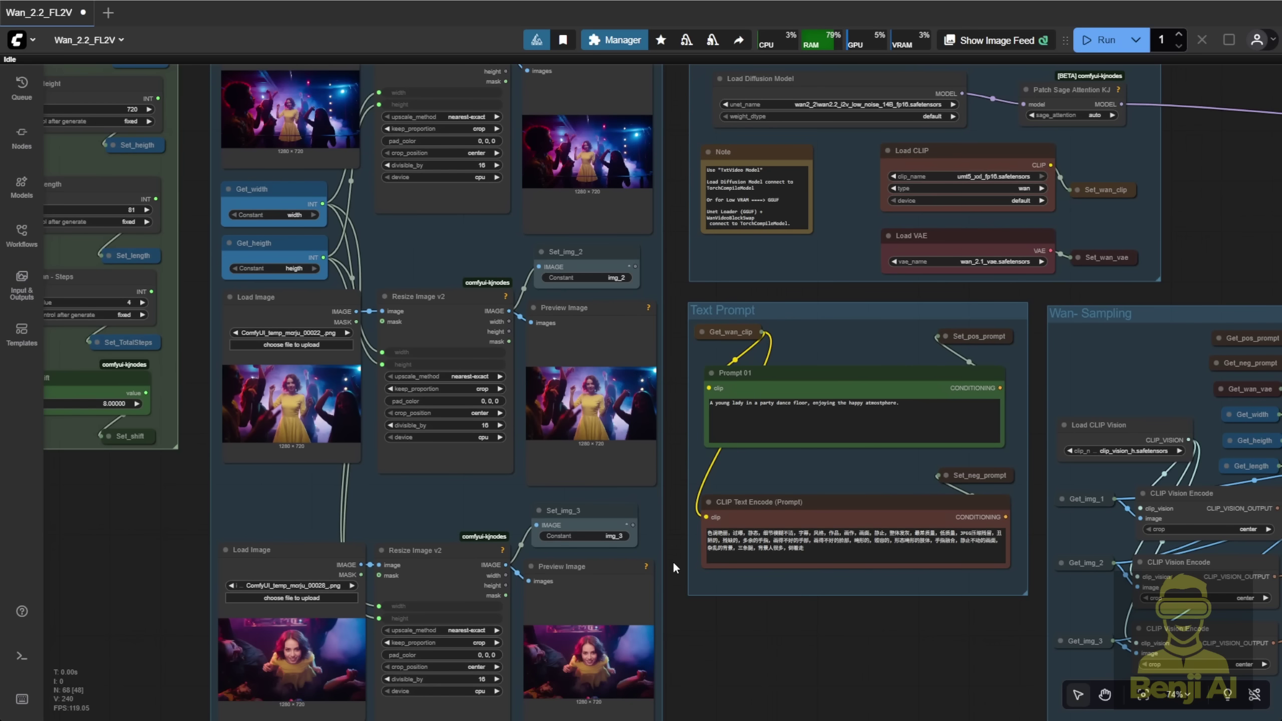
Align the three input-image previews in a row above the video outputs and frame them together
scroll(676, 615, "down", 10)
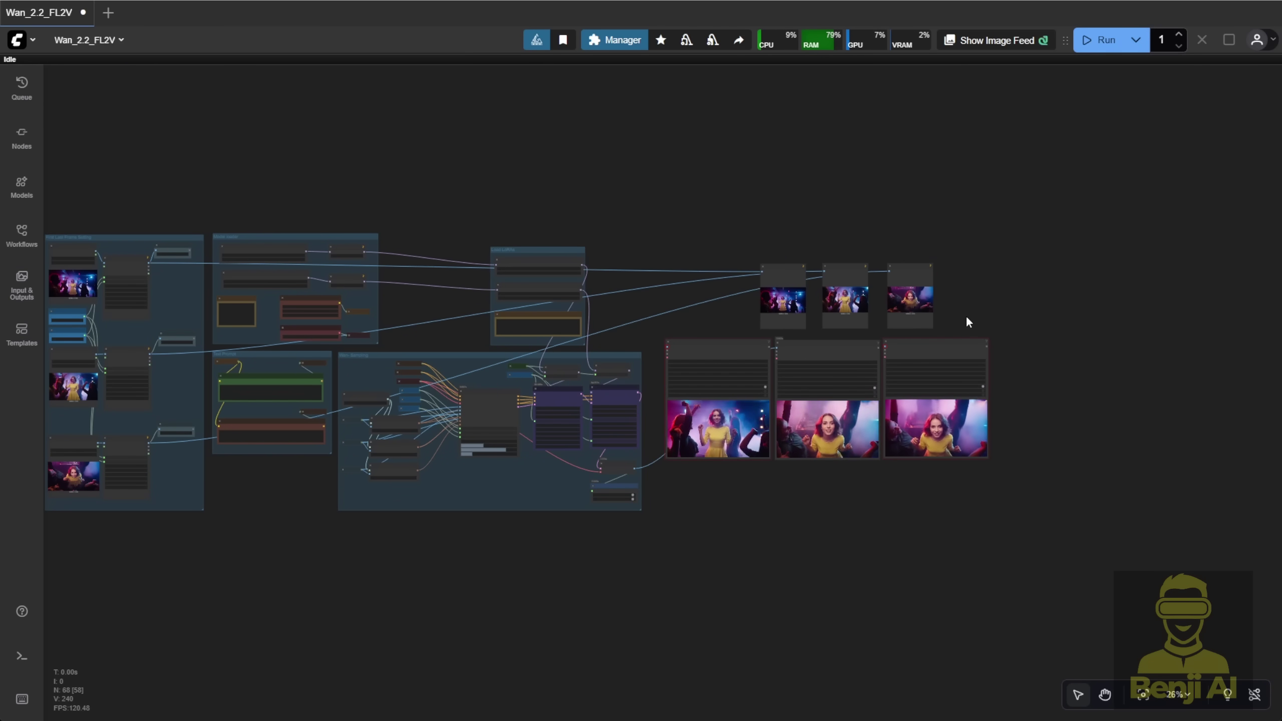
scroll(965, 314, "up", 10)
scroll(836, 350, "up", 1)
left_click(836, 126)
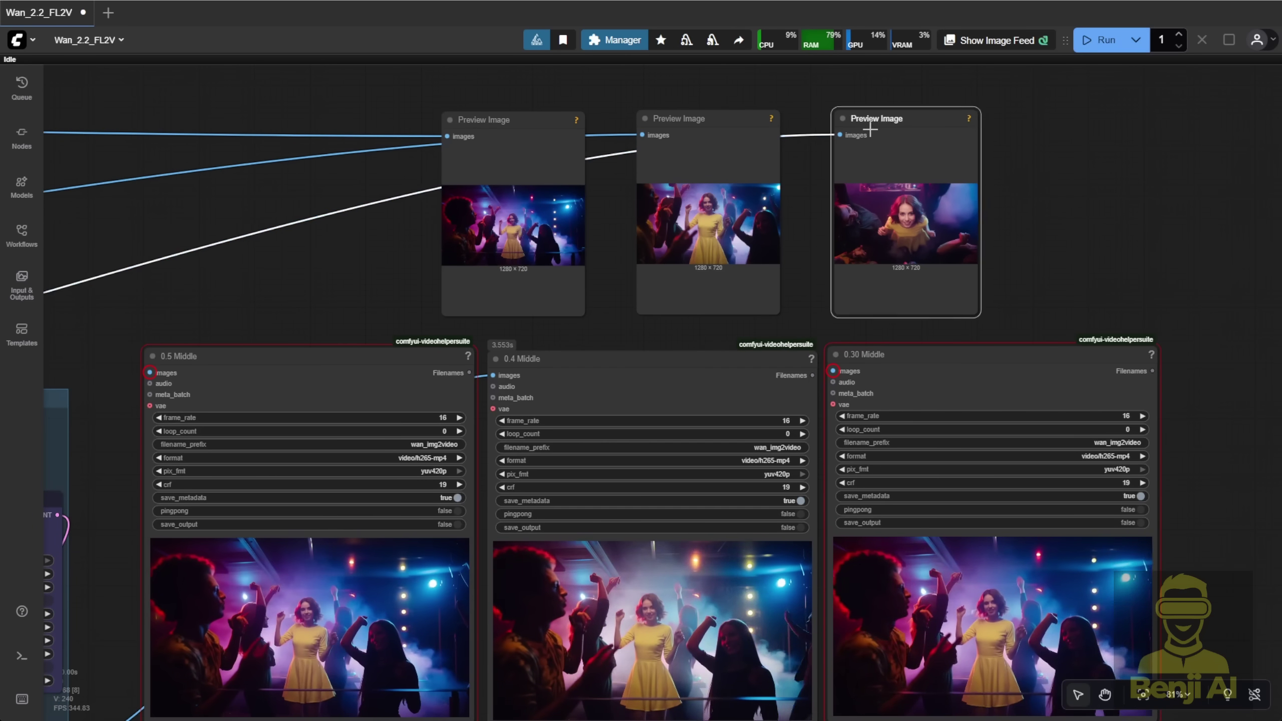
left_click_drag(533, 136, 564, 132)
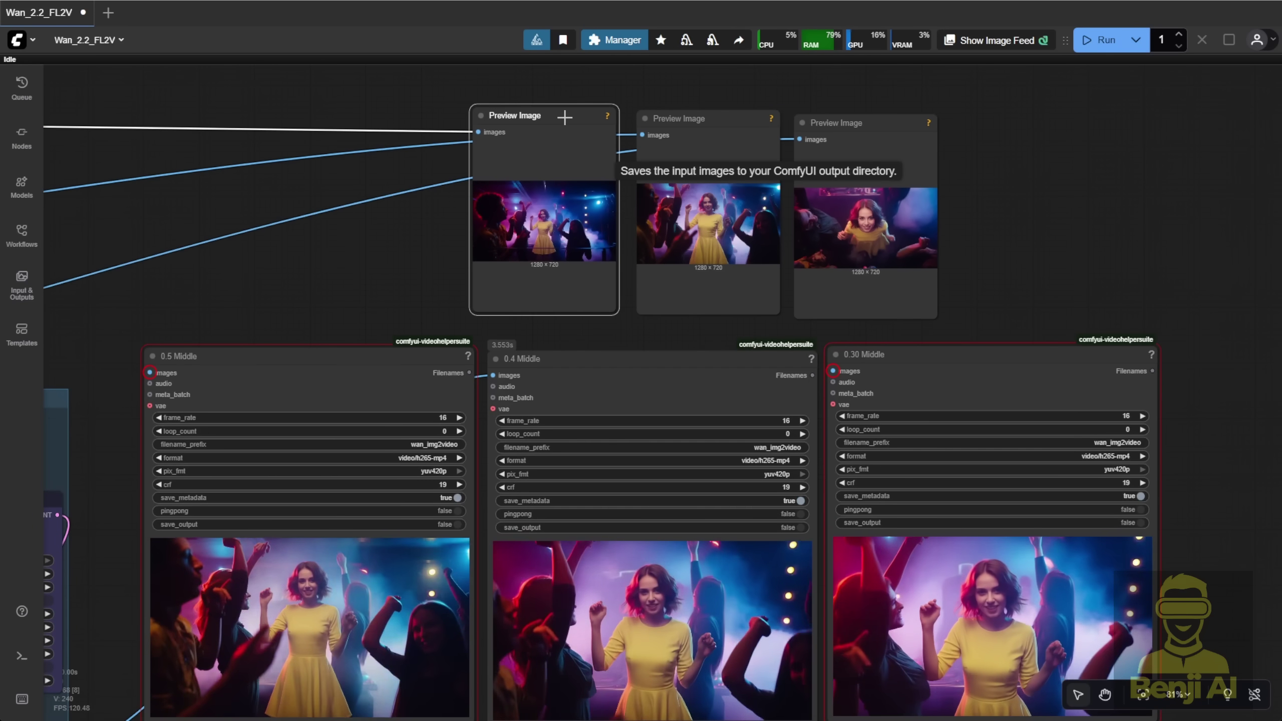
left_click(655, 334)
left_click_drag(660, 330, 616, 297)
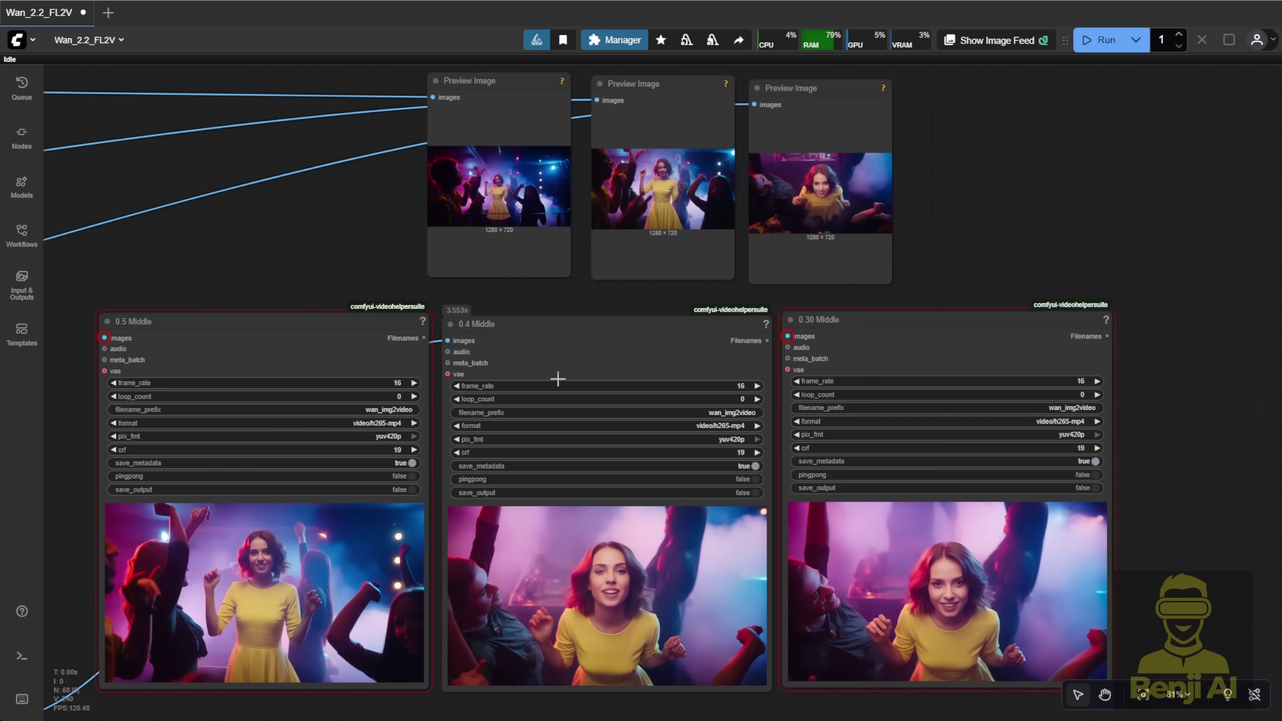
left_click(610, 339)
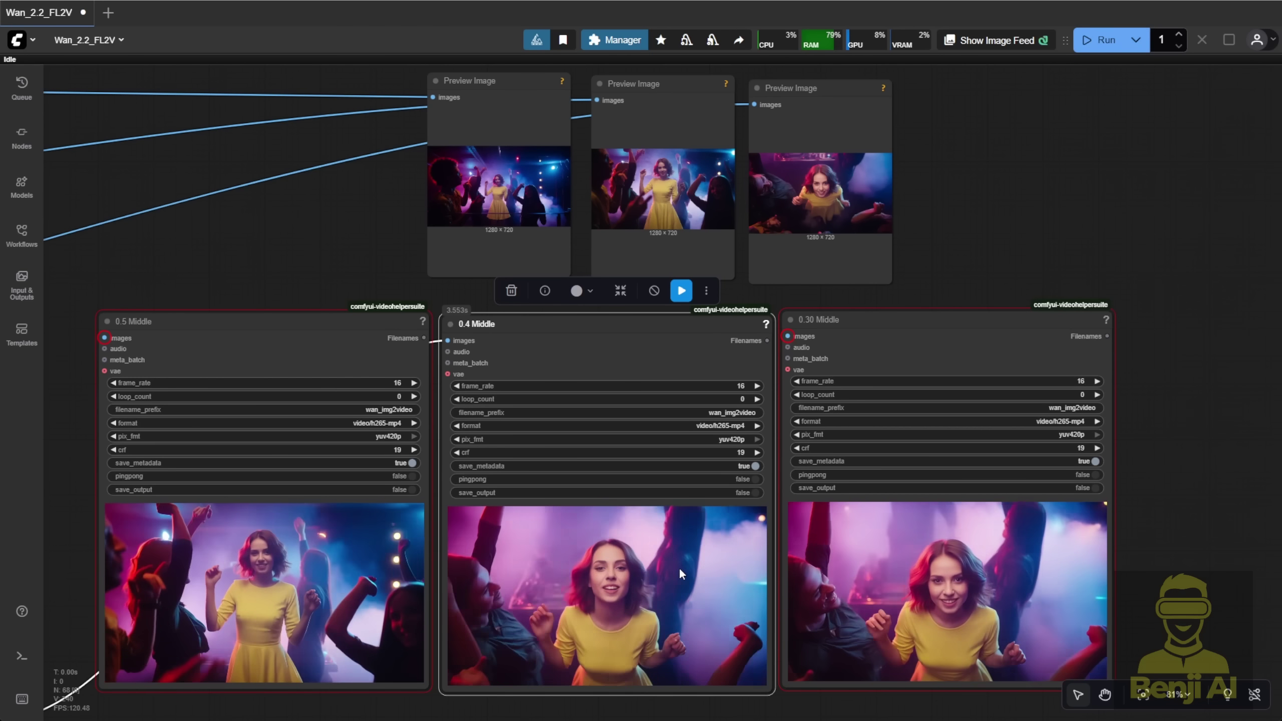
left_click(987, 218)
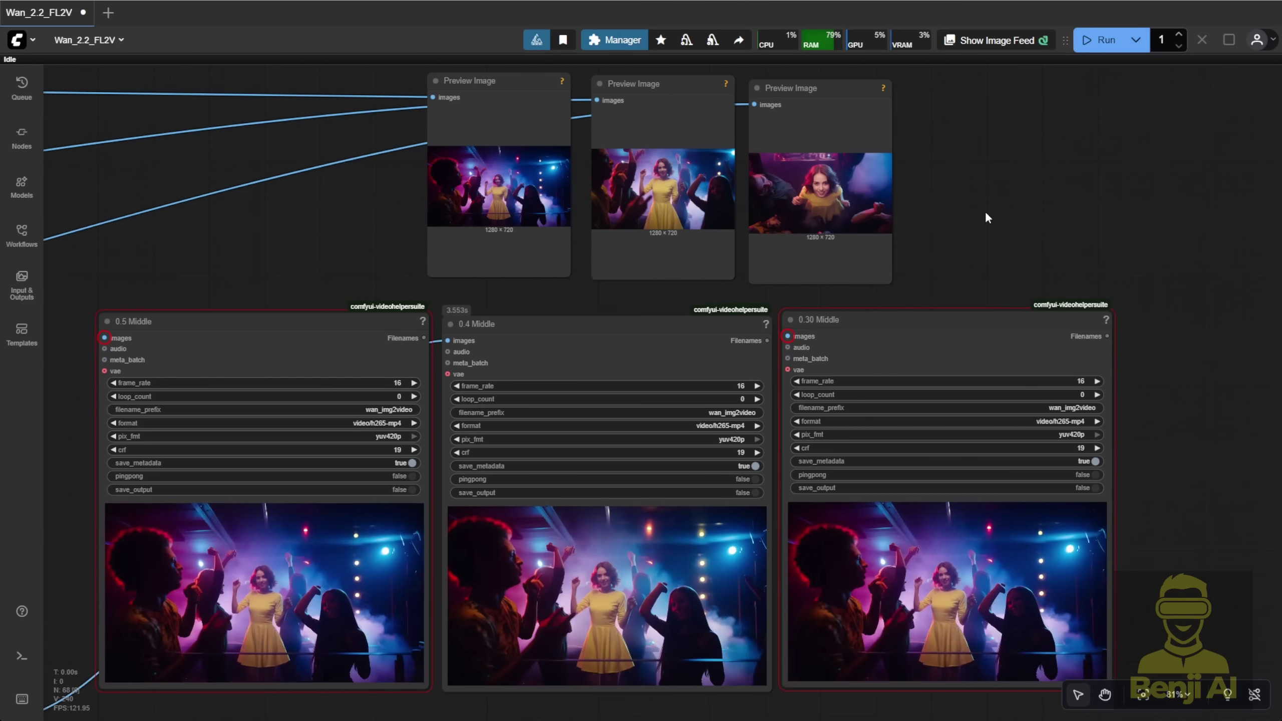